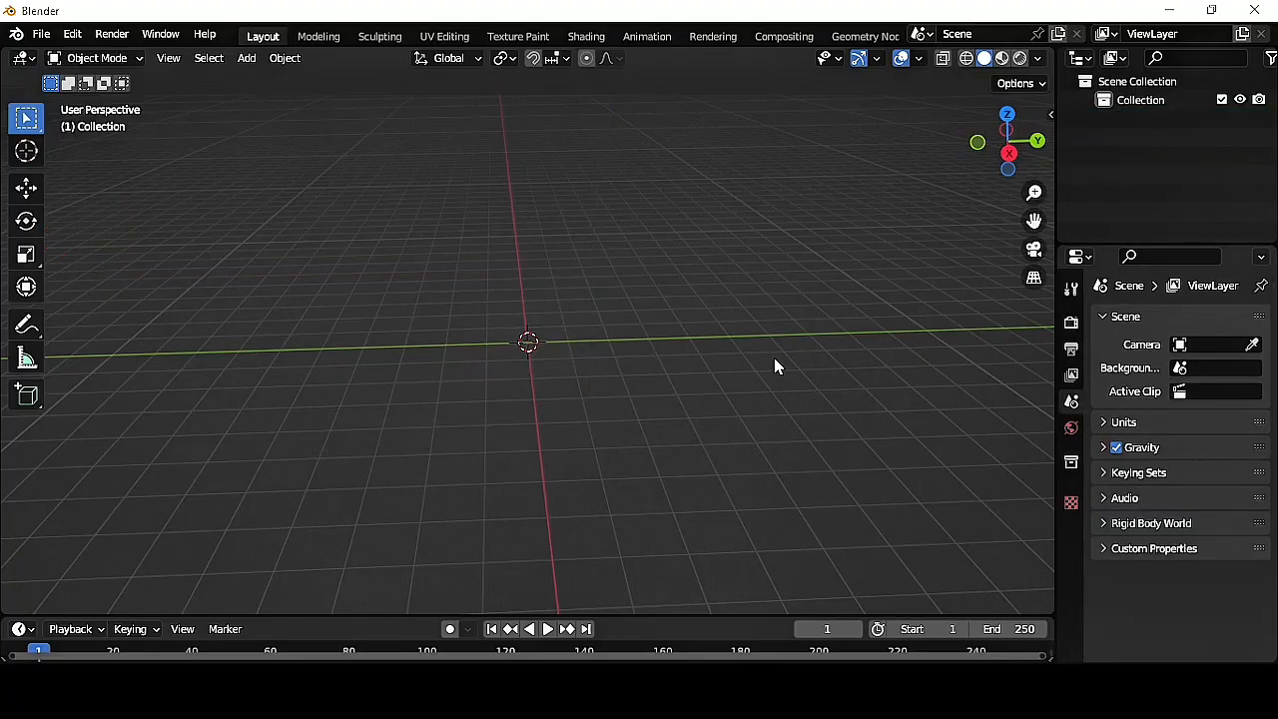
- Add a mesh circle with 8 vertices and a 1 m radius at the origin
{"action": "left_click", "coordinate": [247, 57]}
{"action": "mouse_move", "coordinate": [272, 88]}
{"action": "left_click", "coordinate": [478, 117]}
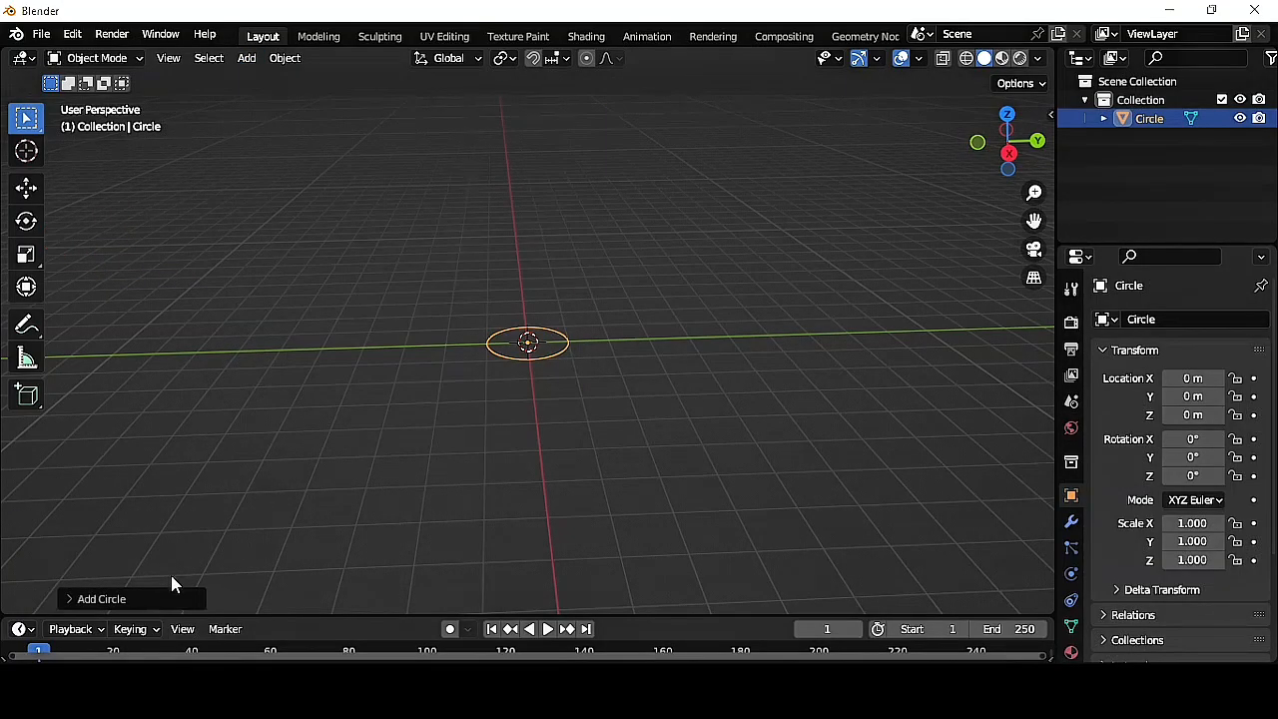
{"action": "left_click", "coordinate": [171, 589]}
{"action": "key", "text": "Return"}
{"action": "scroll", "coordinate": [584, 253], "scroll_direction": "up", "scroll_amount": 6}
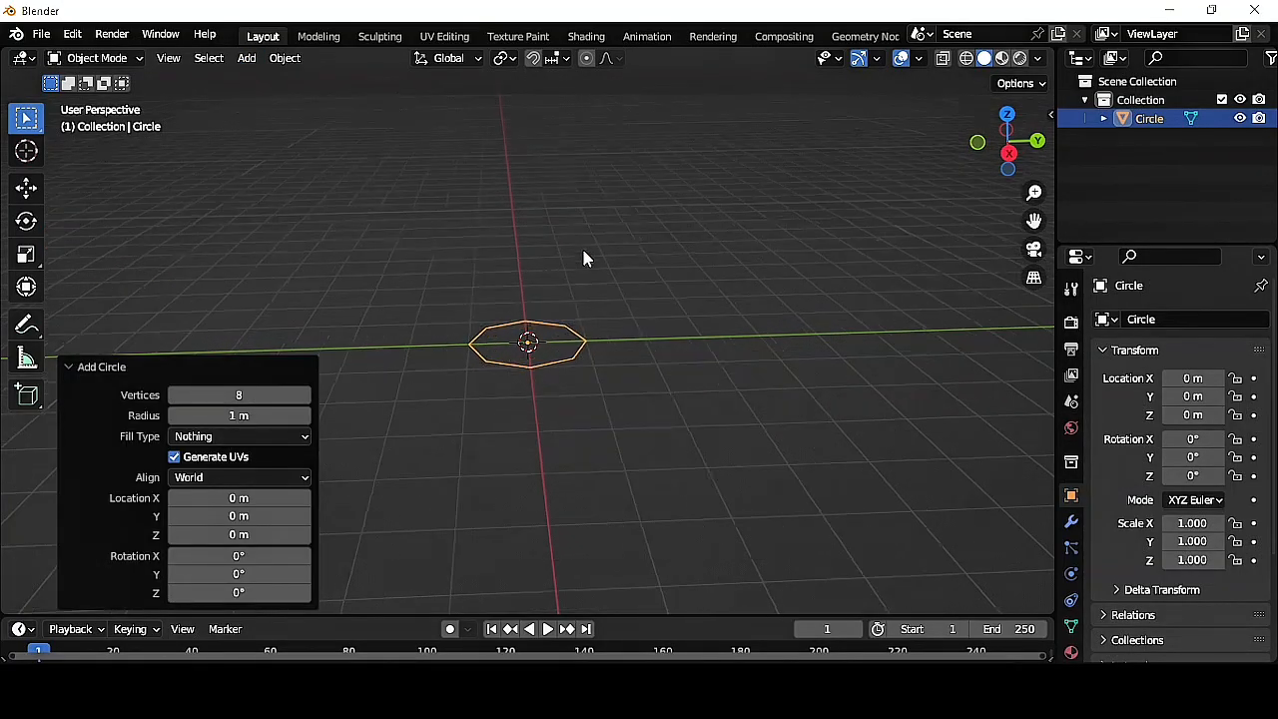
{"action": "left_click", "coordinate": [705, 397]}
- In Edit Mode, extrude the circle upward along Z by about 1 m
{"action": "middle_click_drag", "start_coordinate": [705, 398], "coordinate": [671, 391]}
{"action": "left_click", "coordinate": [120, 58]}
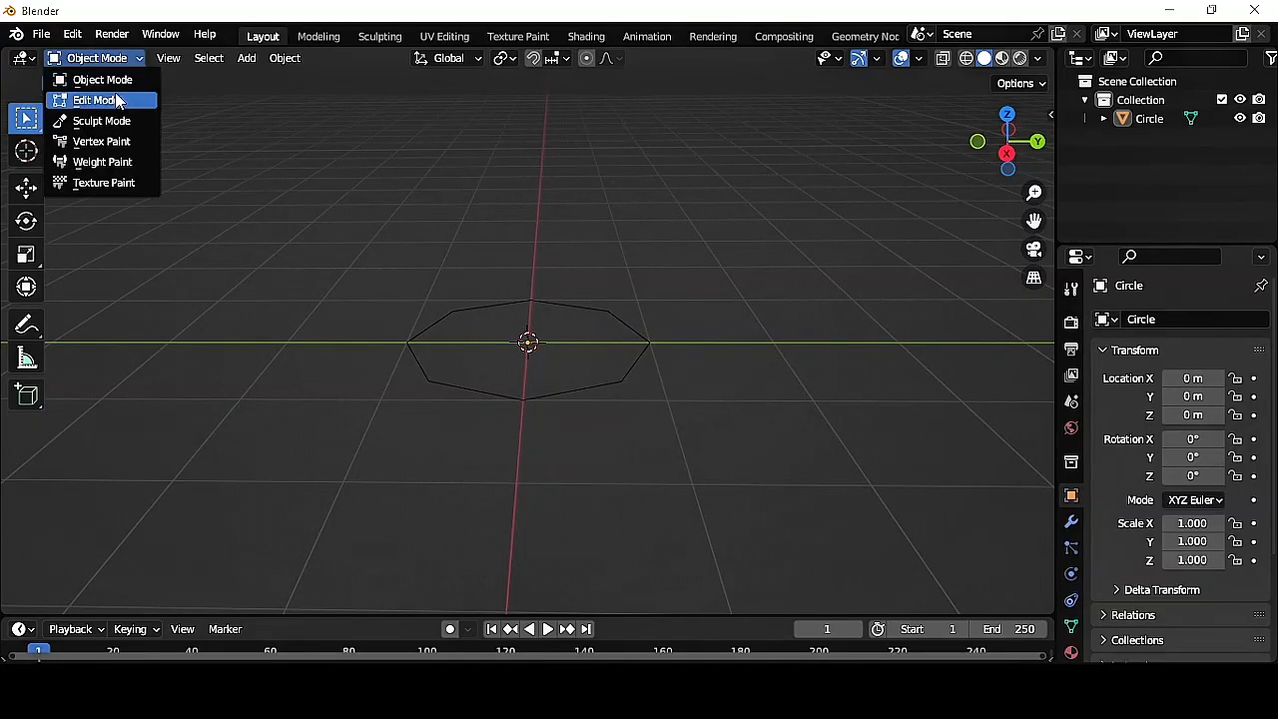
{"action": "left_click", "coordinate": [118, 99]}
{"action": "key", "text": "e"}
{"action": "key", "text": "z"}
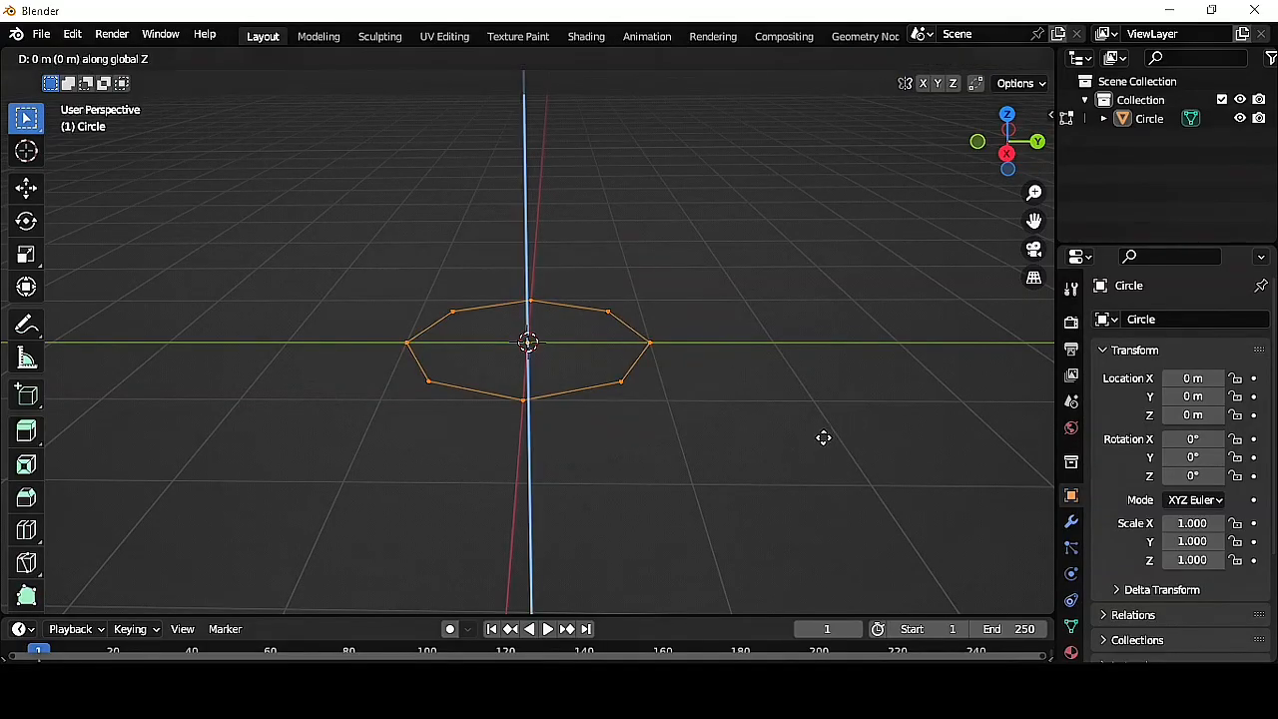
{"action": "left_click", "coordinate": [812, 323]}
- Scale the extruded upper ring down to a narrow tip and close it with a face, with a last scaling of about 0.75
{"action": "key", "text": "s"}
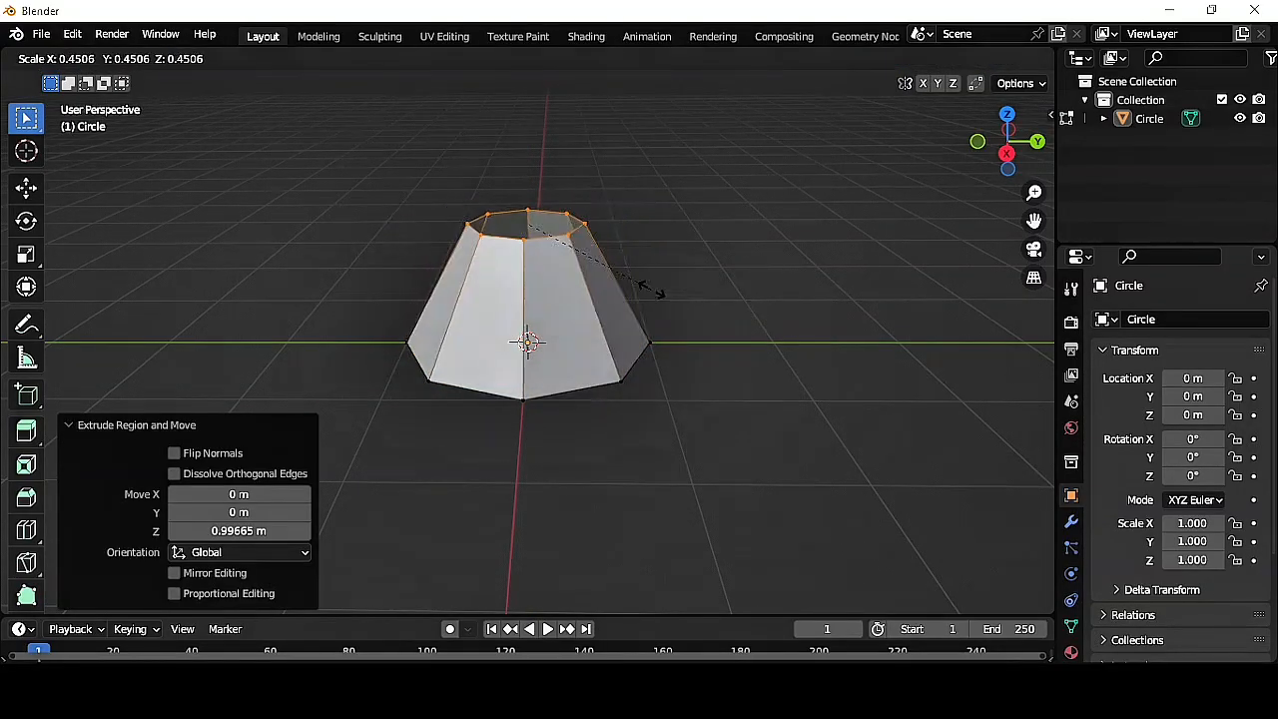
{"action": "left_click", "coordinate": [562, 263]}
{"action": "scroll", "coordinate": [661, 262], "scroll_direction": "up", "scroll_amount": 1}
{"action": "middle_click_drag", "start_coordinate": [662, 250], "coordinate": [667, 268]}
{"action": "key", "text": "s"}
{"action": "left_click", "coordinate": [686, 300]}
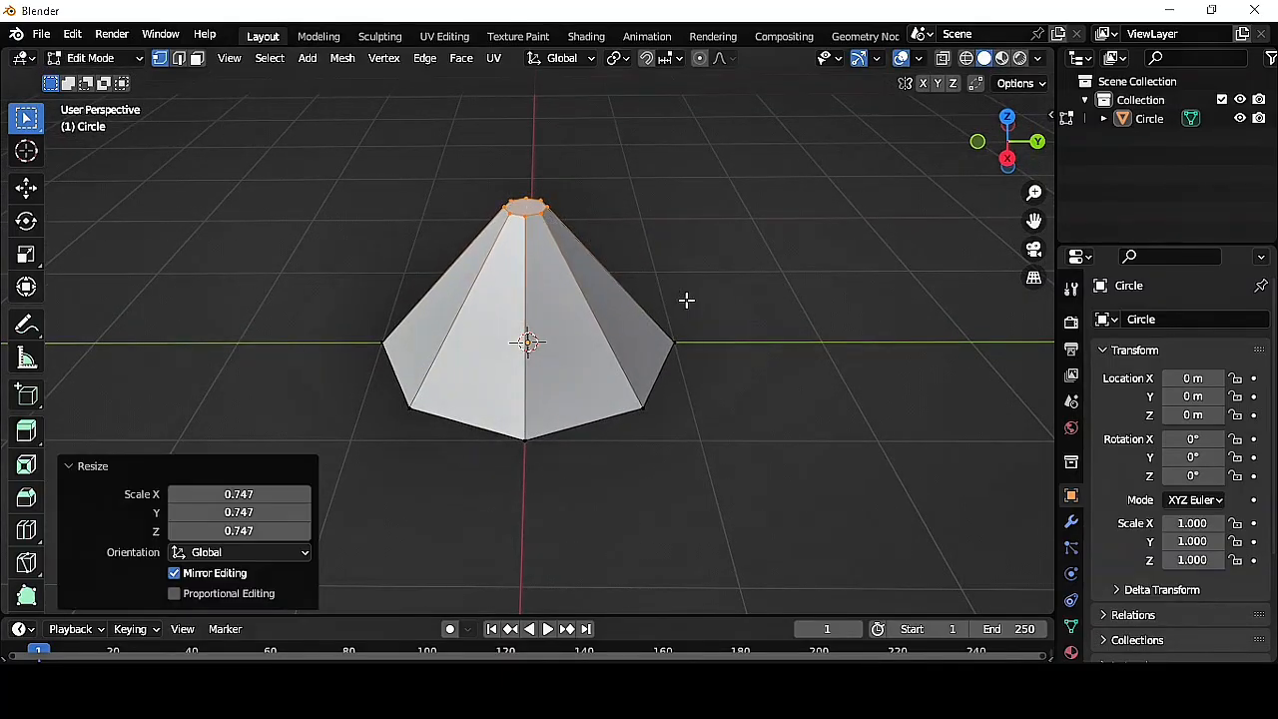
- Cut an edge loop around the cone just above its base at a factor of about 0.53, and select the front base vertex
{"action": "key", "text": "ctrl+r"}
{"action": "left_click", "coordinate": [655, 306]}
{"action": "left_click", "coordinate": [644, 360]}
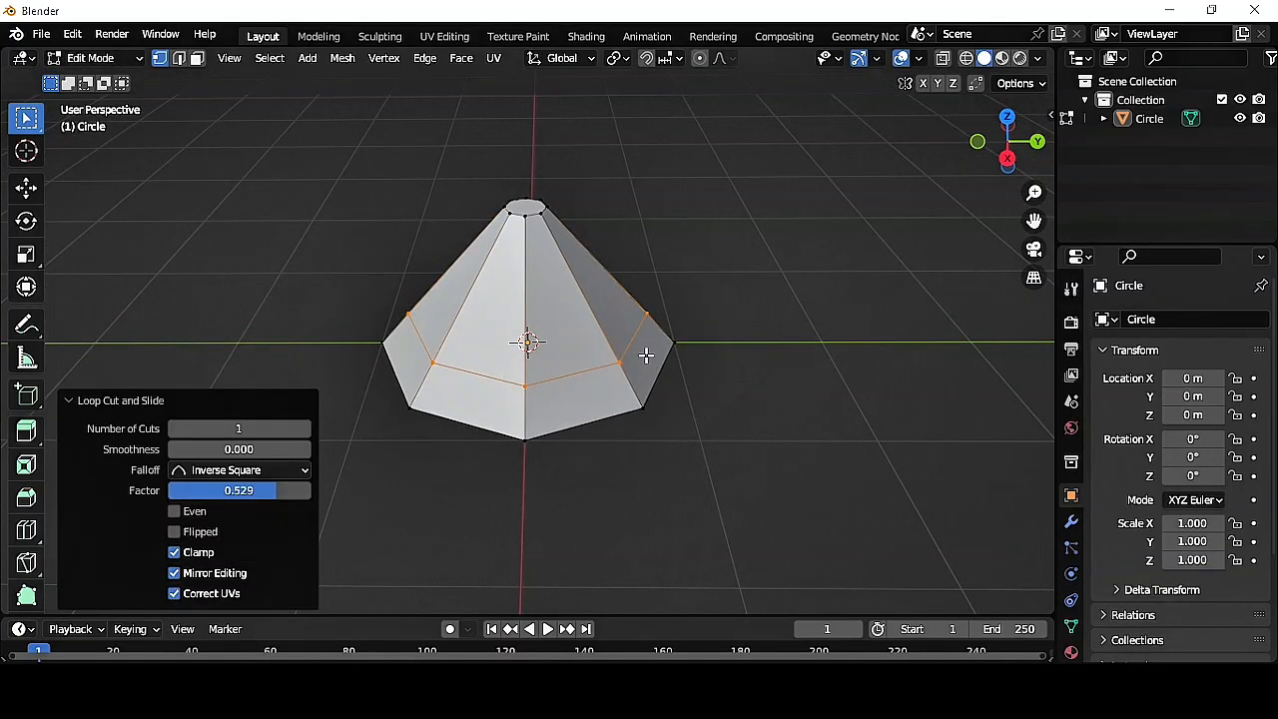
{"action": "middle_click_drag", "start_coordinate": [644, 361], "coordinate": [508, 404]}
{"action": "left_click", "coordinate": [479, 443]}
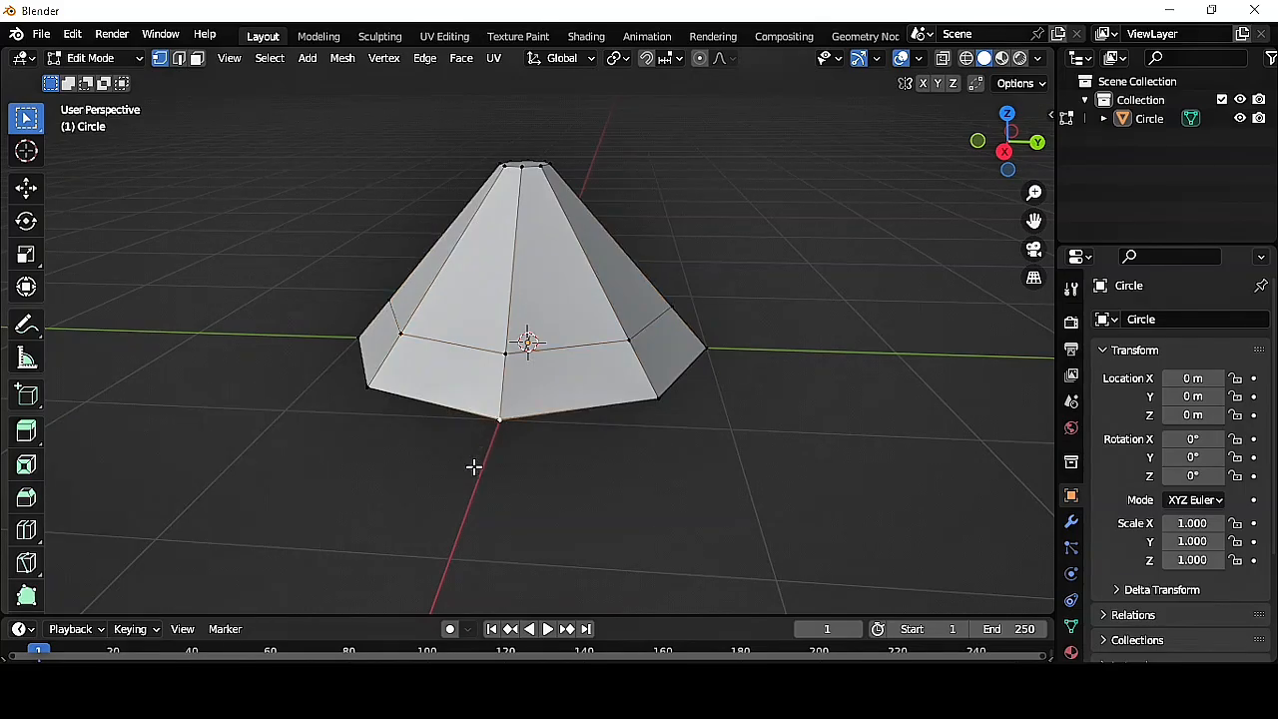
{"action": "key", "text": "g"}
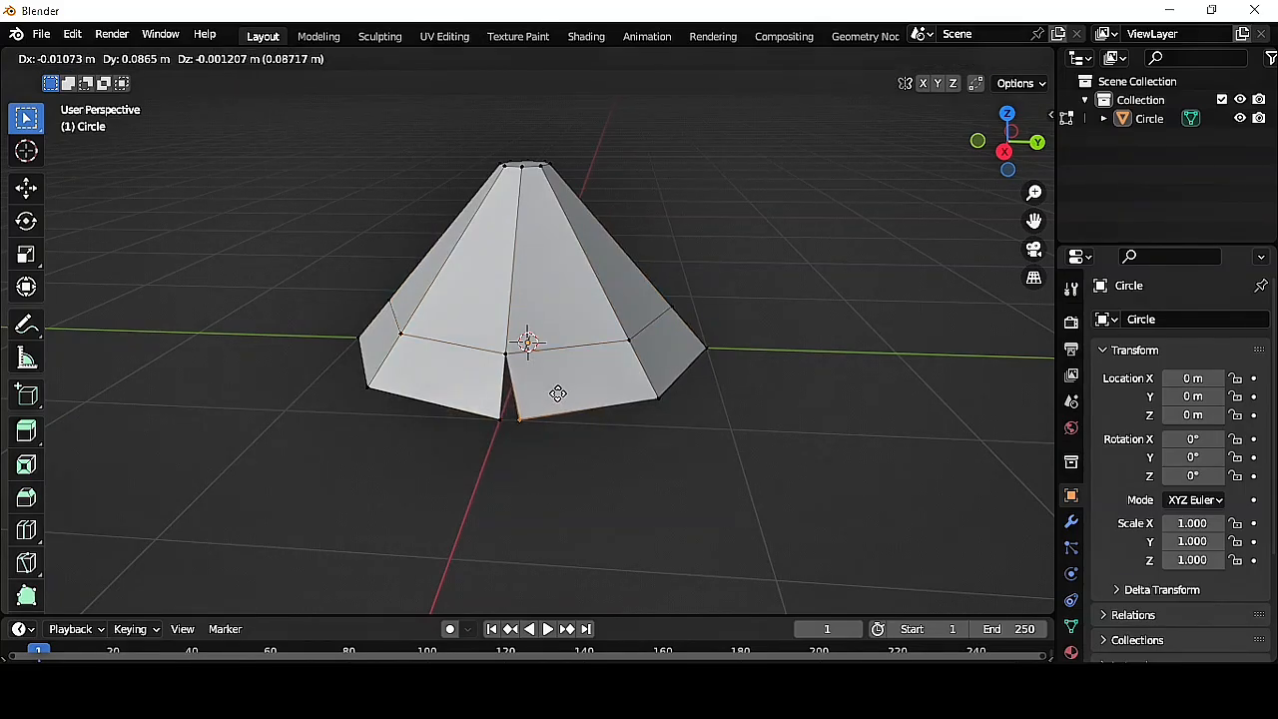
{"action": "left_click", "coordinate": [551, 397]}
{"action": "key", "text": "ctrl+z"}
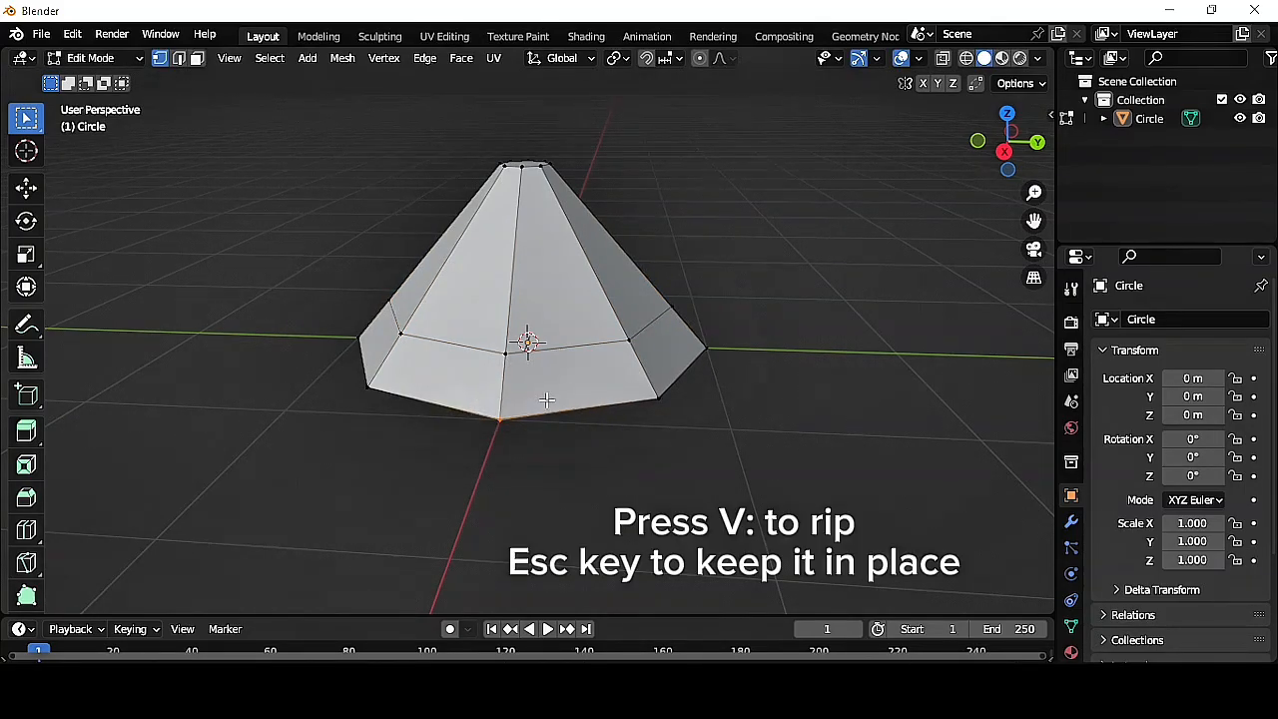
- Rip the selected base vertex and the next three around the cone's lower edge, leaving each vertex in place
{"action": "key", "text": "v"}
{"action": "left_click", "coordinate": [547, 397]}
{"action": "middle_click_drag", "start_coordinate": [555, 448], "coordinate": [615, 447]}
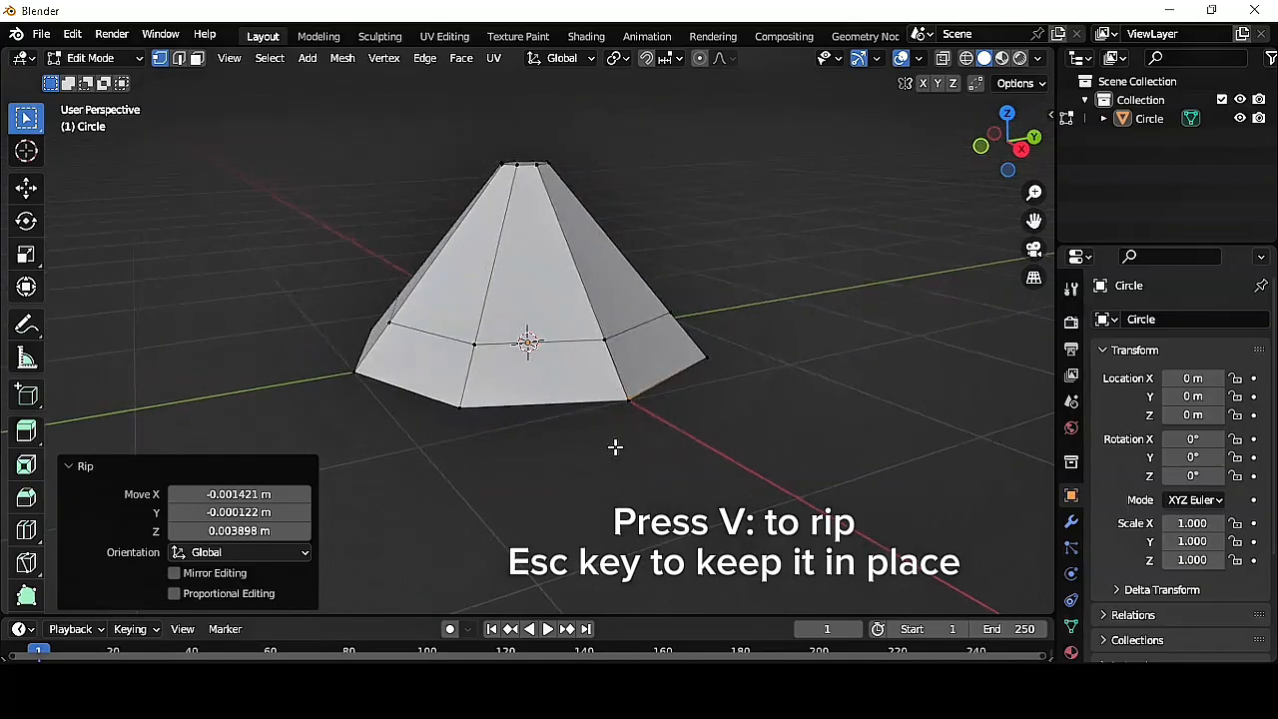
{"action": "left_click_drag", "start_coordinate": [488, 375], "coordinate": [490, 373]}
{"action": "key", "text": "v"}
{"action": "key", "text": "Escape"}
{"action": "middle_click_drag", "start_coordinate": [479, 460], "coordinate": [528, 453]}
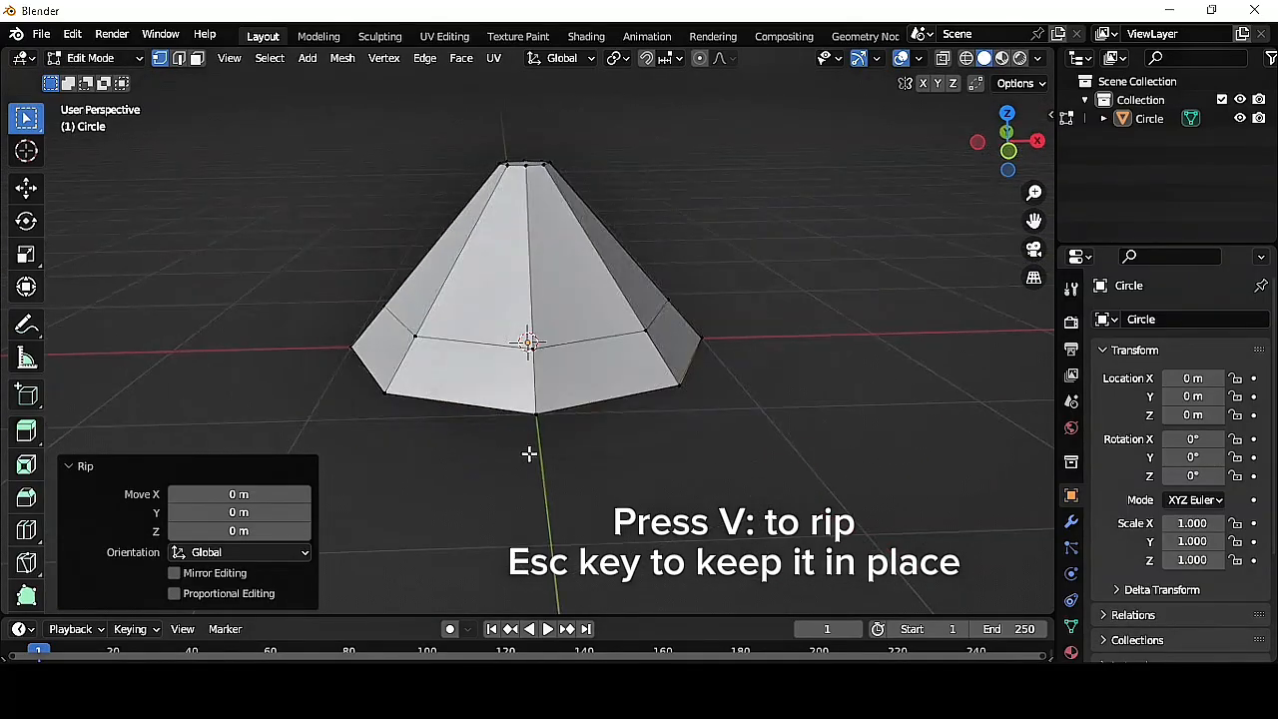
{"action": "left_click_drag", "start_coordinate": [529, 454], "coordinate": [556, 392]}
{"action": "key", "text": "v"}
{"action": "key", "text": "Escape"}
{"action": "left_click_drag", "start_coordinate": [377, 421], "coordinate": [417, 367]}
{"action": "key", "text": "v"}
{"action": "key", "text": "Escape"}
{"action": "middle_click_drag", "start_coordinate": [413, 370], "coordinate": [519, 440]}
- Rip the remaining four base vertices of the cone, also leaving each one in place
{"action": "left_click_drag", "start_coordinate": [410, 454], "coordinate": [470, 390]}
{"action": "key", "text": "v"}
{"action": "key", "text": "Escape"}
{"action": "middle_click_drag", "start_coordinate": [470, 390], "coordinate": [422, 434]}
{"action": "left_click_drag", "start_coordinate": [422, 434], "coordinate": [496, 398]}
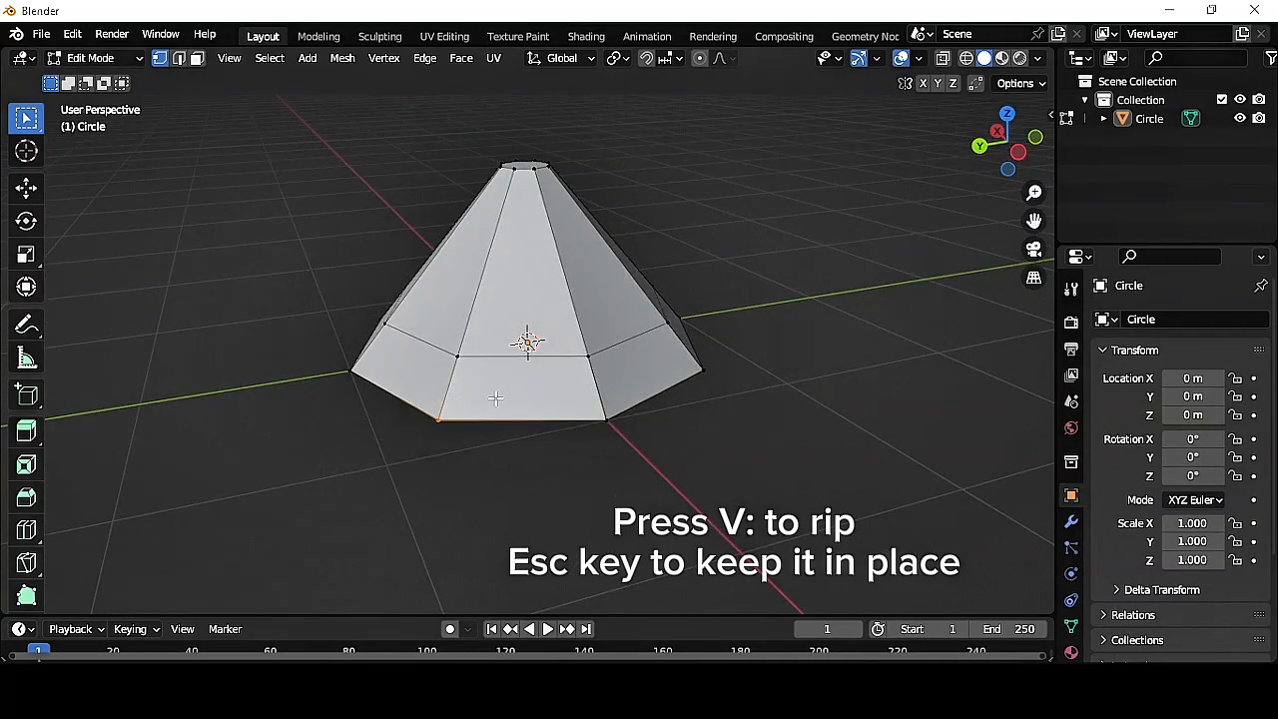
{"action": "key", "text": "v"}
{"action": "key", "text": "Escape"}
{"action": "left_click_drag", "start_coordinate": [469, 505], "coordinate": [599, 485]}
{"action": "middle_click_drag", "start_coordinate": [525, 510], "coordinate": [567, 493]}
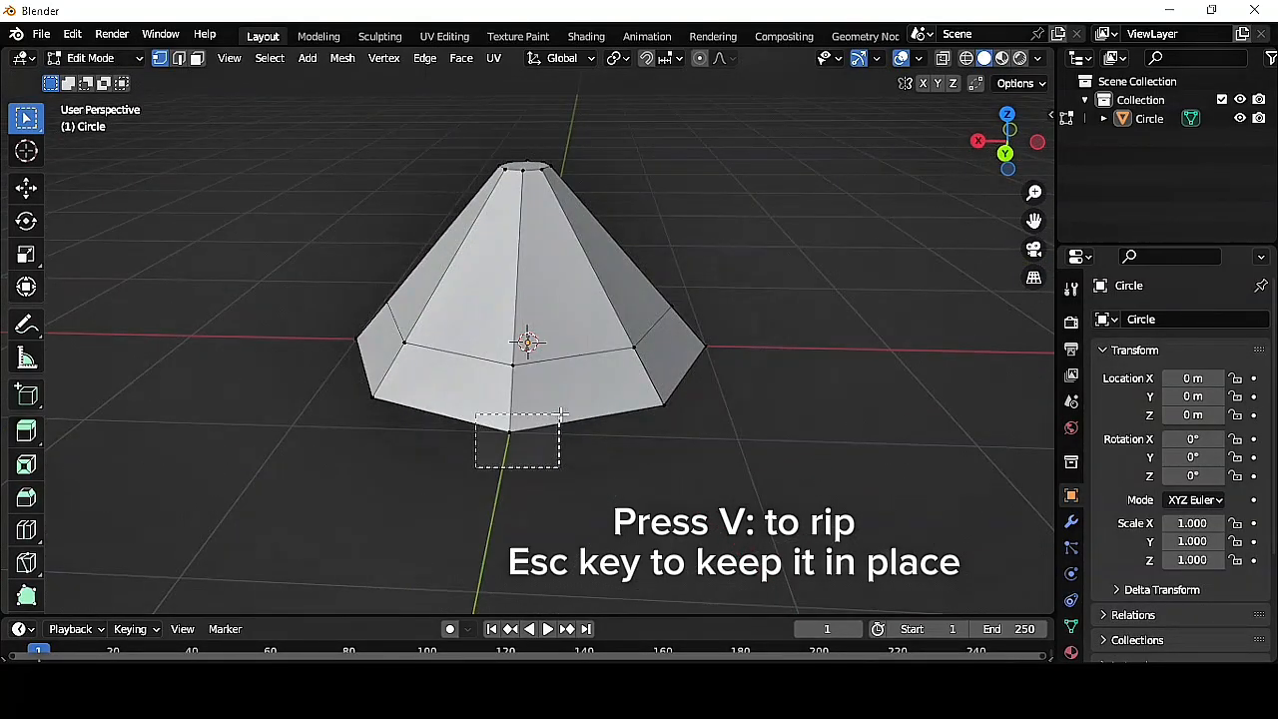
{"action": "left_click_drag", "start_coordinate": [560, 414], "coordinate": [563, 410]}
{"action": "key", "text": "v"}
{"action": "key", "text": "Escape"}
{"action": "middle_click_drag", "start_coordinate": [559, 422], "coordinate": [686, 489]}
{"action": "left_click_drag", "start_coordinate": [549, 454], "coordinate": [590, 403]}
{"action": "key", "text": "v"}
{"action": "key", "text": "Escape"}
- Add a Subdivision Surface modifier to the cone with the viewport level set to 3
{"action": "middle_click_drag", "start_coordinate": [590, 402], "coordinate": [661, 446]}
{"action": "left_click", "coordinate": [1071, 522]}
{"action": "left_click", "coordinate": [1178, 318]}
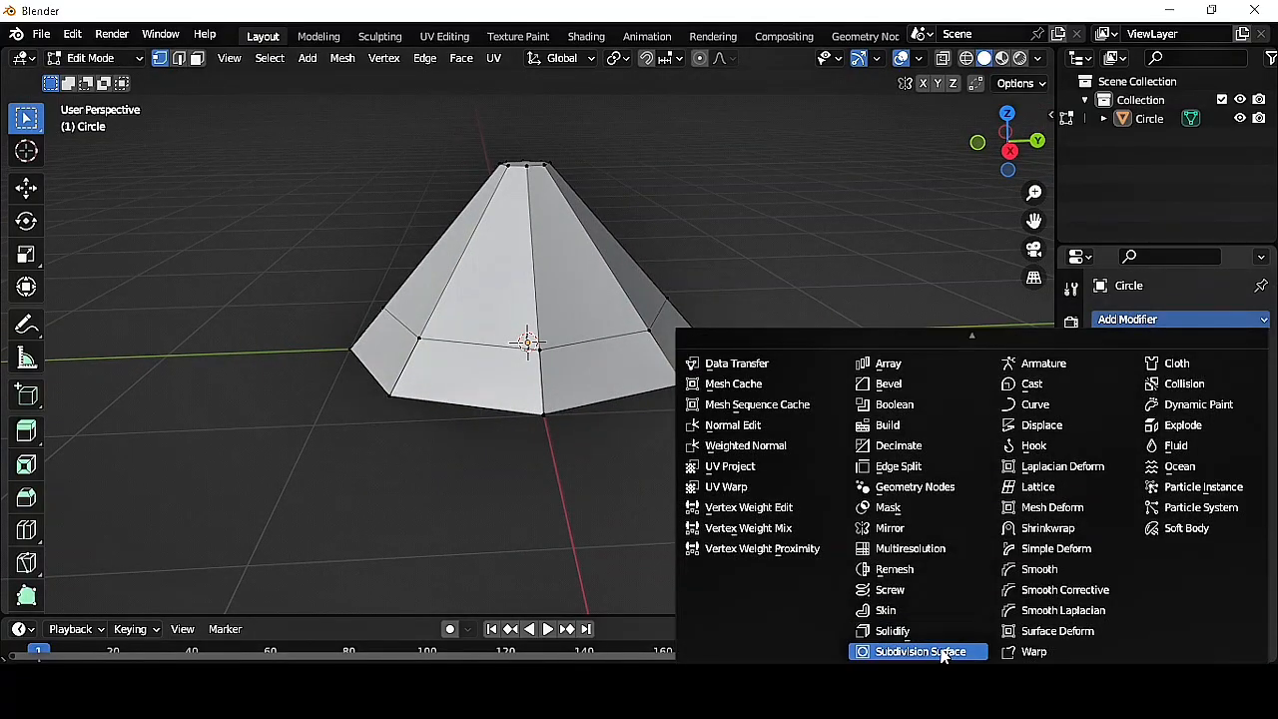
{"action": "left_click", "coordinate": [920, 651]}
{"action": "middle_click_drag", "start_coordinate": [879, 599], "coordinate": [788, 439]}
{"action": "left_click", "coordinate": [1236, 403]}
{"action": "left_click", "coordinate": [1237, 404]}
{"action": "left_click", "coordinate": [798, 356]}
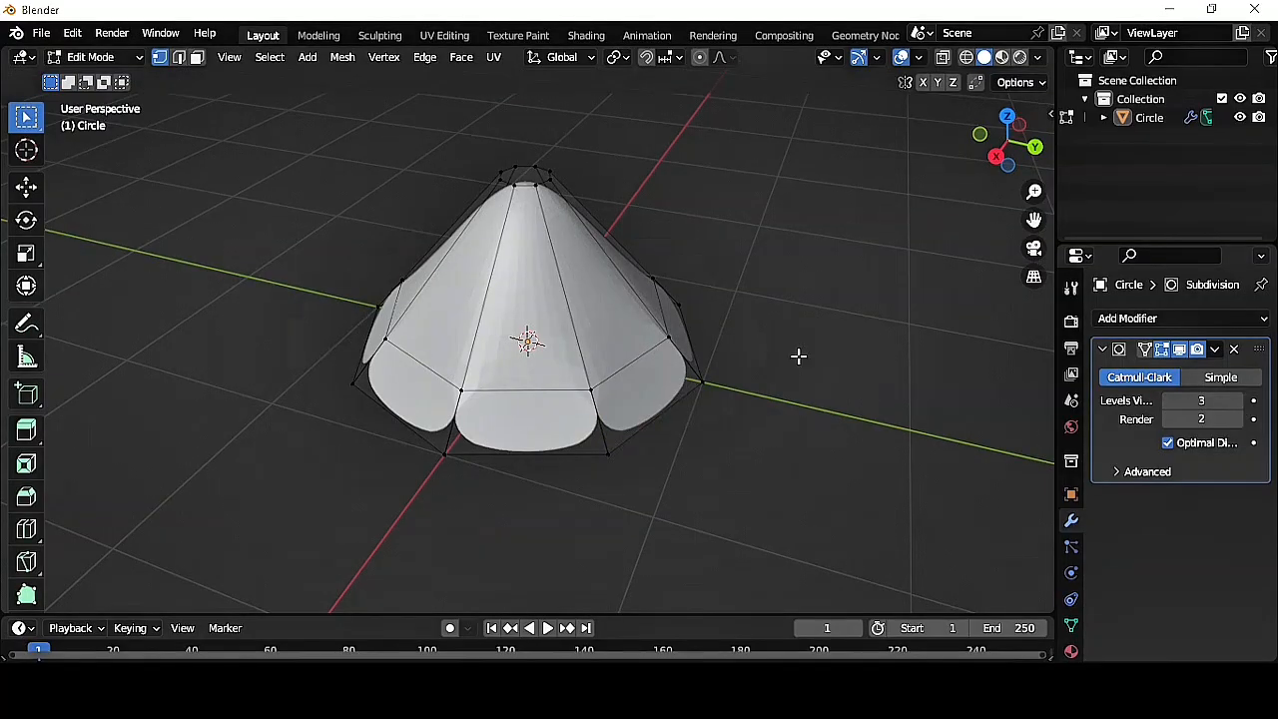
- Add a Solidify modifier to the cone with a thickness of 0.12 m
{"action": "middle_click_drag", "start_coordinate": [804, 356], "coordinate": [834, 337]}
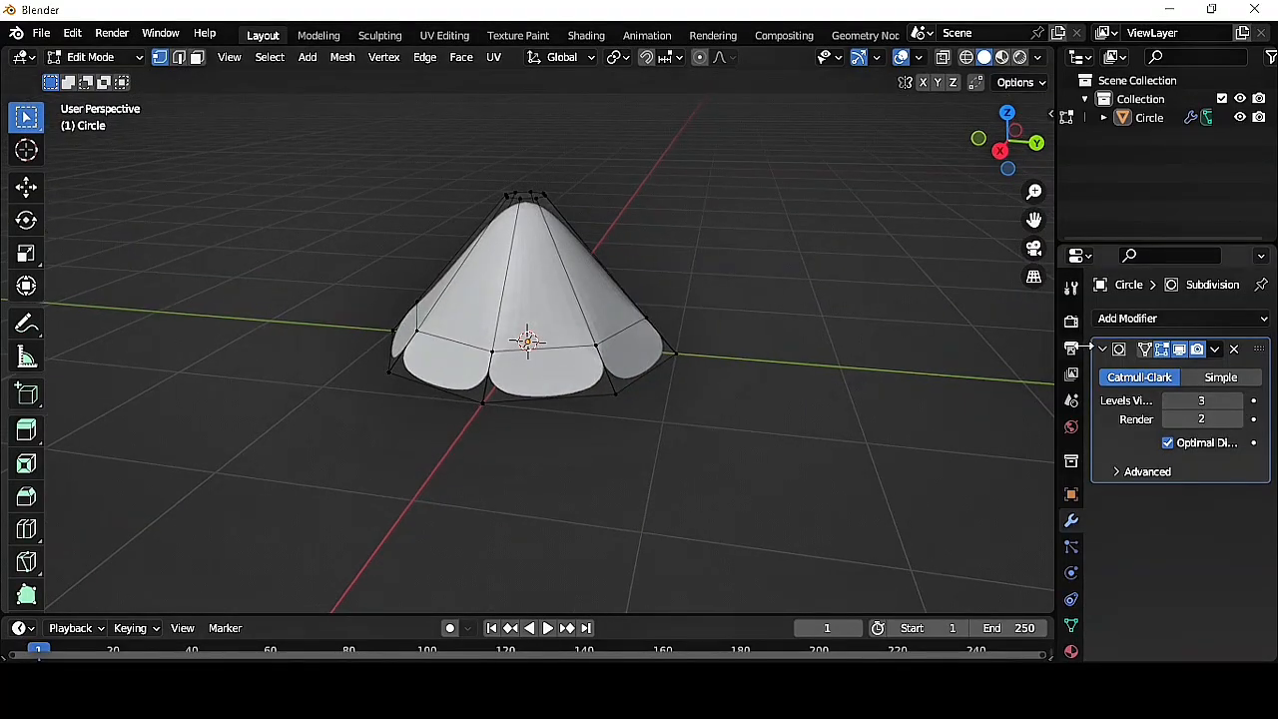
{"action": "left_click", "coordinate": [1176, 322]}
{"action": "left_click", "coordinate": [926, 633]}
{"action": "left_click_drag", "start_coordinate": [1234, 526], "coordinate": [1227, 344]}
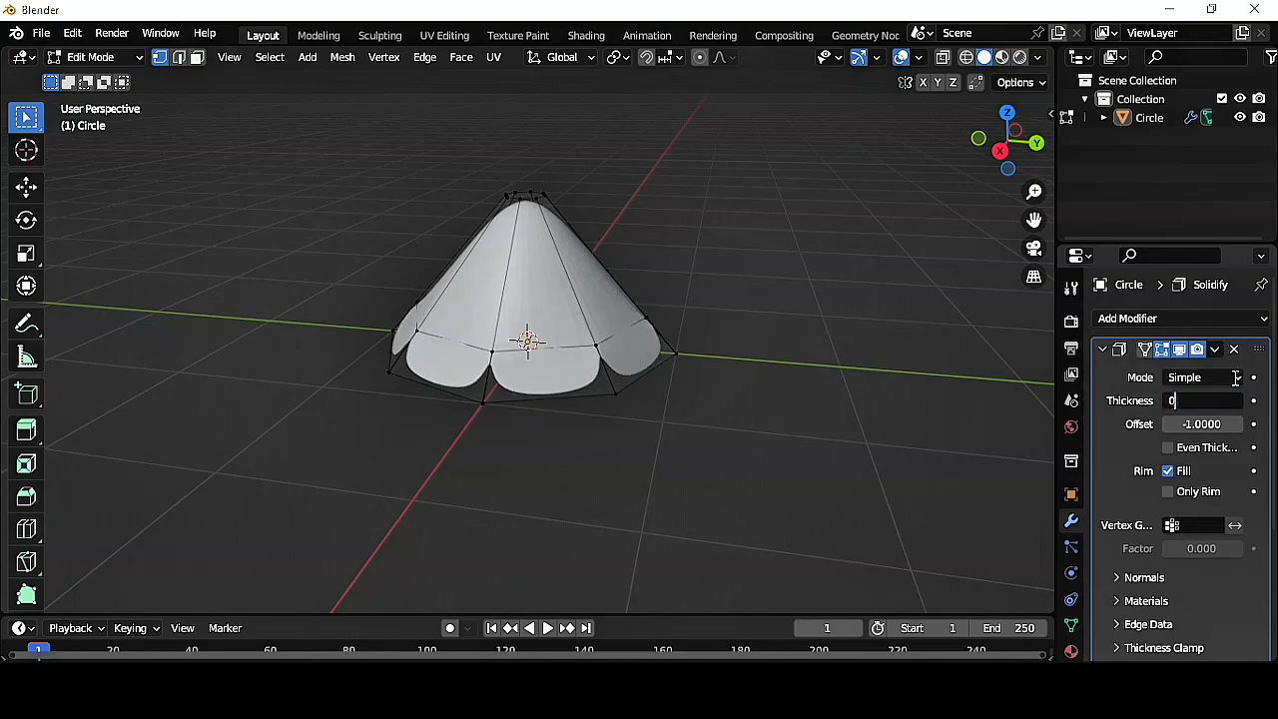
{"action": "key", "text": "Return"}
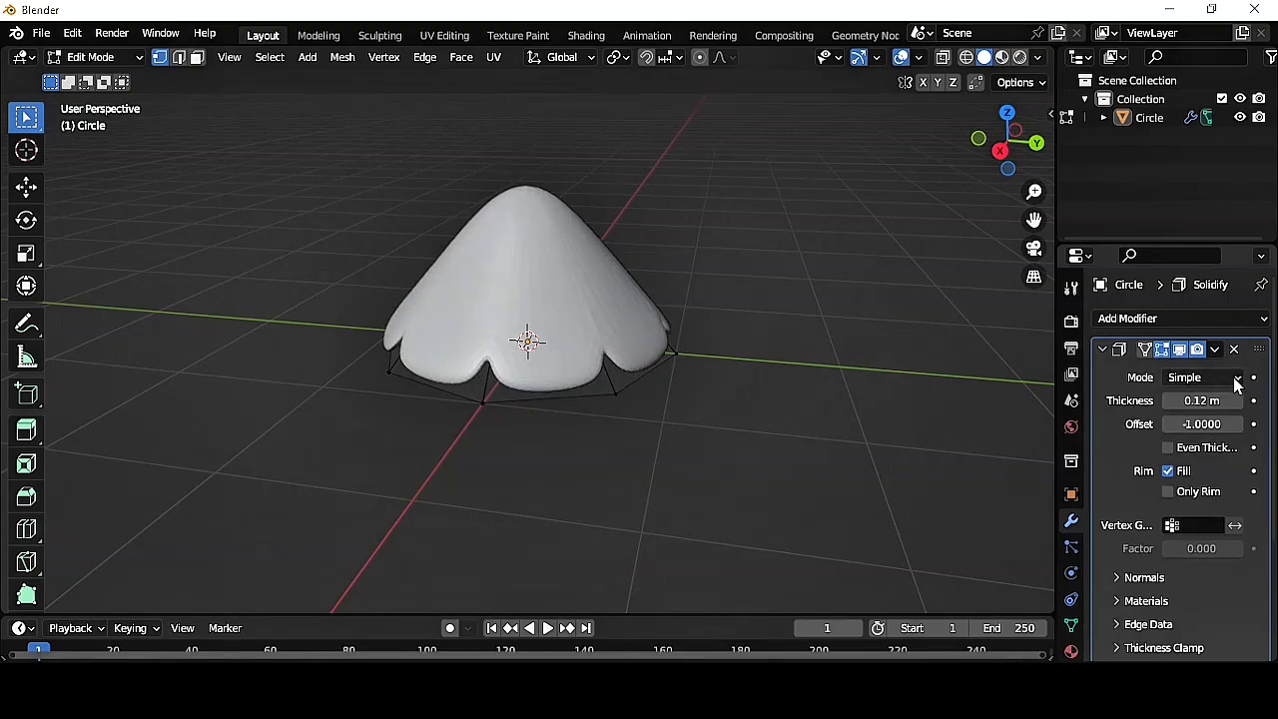
{"action": "scroll", "coordinate": [665, 266], "scroll_direction": "up", "scroll_amount": 4}
{"action": "scroll", "coordinate": [622, 263], "scroll_direction": "down", "scroll_amount": 2}
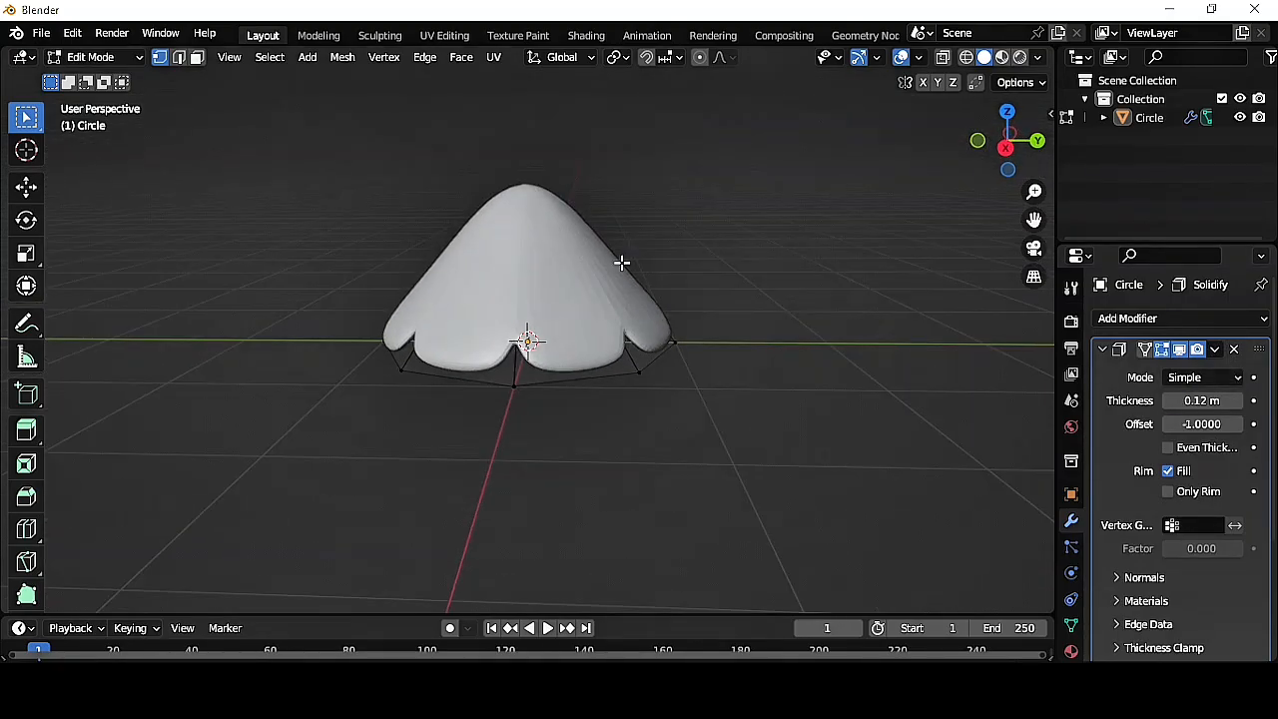
- Switch to Object Mode and make a linked duplicate of the cone in the same place
{"action": "left_click", "coordinate": [96, 57]}
{"action": "left_click", "coordinate": [110, 77]}
{"action": "left_click", "coordinate": [528, 213]}
{"action": "middle_click_drag", "start_coordinate": [531, 221], "coordinate": [600, 270]}
{"action": "key", "text": "alt+d"}
{"action": "right_click", "coordinate": [574, 312]}
- Lower the duplicate along Z beneath the original cone and enlarge it slightly as the bottom tier
{"action": "left_click", "coordinate": [20, 185]}
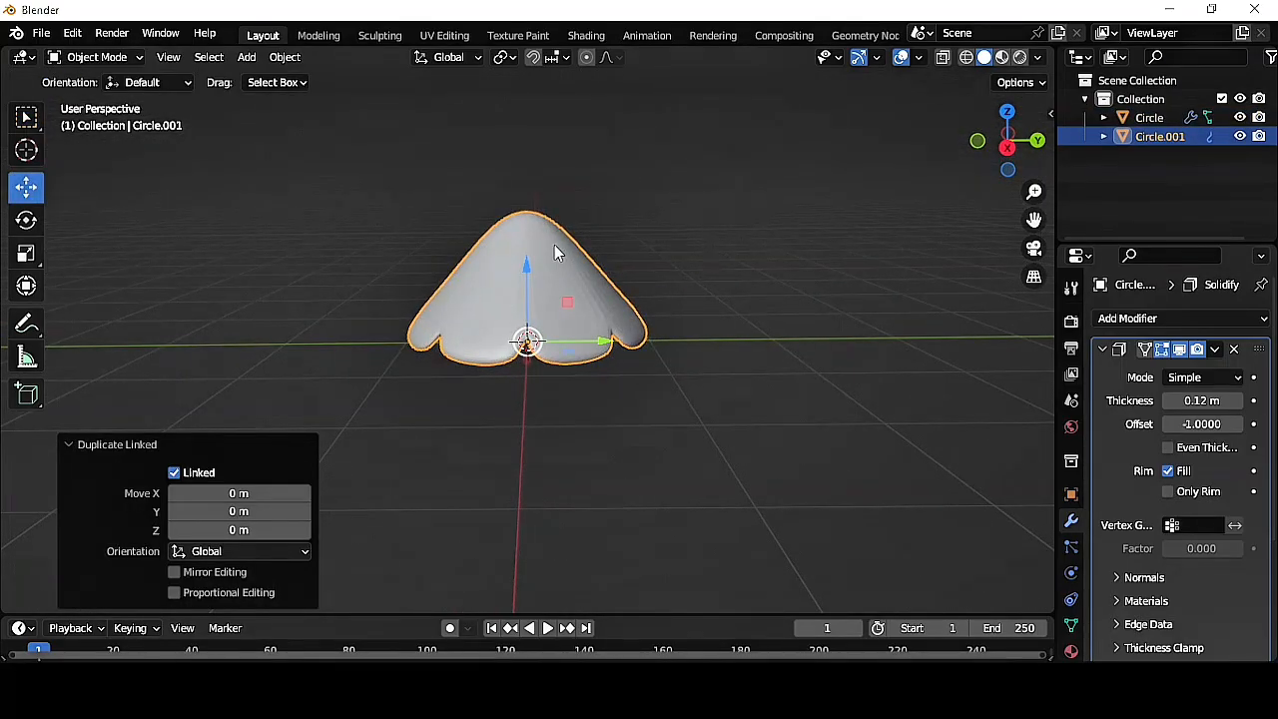
{"action": "left_click_drag", "start_coordinate": [554, 244], "coordinate": [528, 315]}
{"action": "key", "text": "s"}
{"action": "left_click", "coordinate": [605, 419]}
- Make a linked duplicate of the original cone, raise it along Z and scale it down slightly as the third tier
{"action": "left_click", "coordinate": [566, 299]}
{"action": "scroll", "coordinate": [566, 299], "scroll_direction": "down", "scroll_amount": 1}
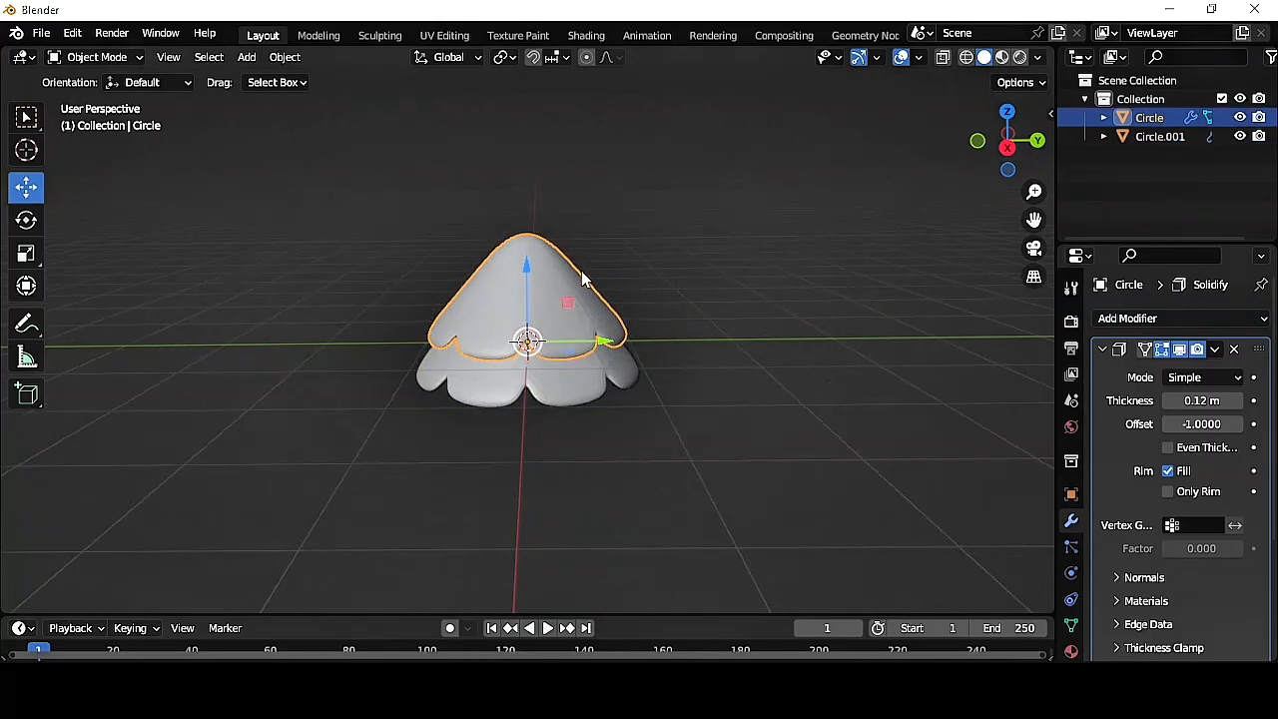
{"action": "key", "text": "alt+d"}
{"action": "left_click", "coordinate": [582, 271]}
{"action": "mouse_move", "coordinate": [530, 264]}
{"action": "left_mouse_down"}
{"action": "mouse_move", "coordinate": [528, 213]}
{"action": "mouse_move", "coordinate": [533, 242]}
{"action": "left_mouse_up"}
{"action": "key", "text": "s"}
{"action": "left_click", "coordinate": [556, 220]}
{"action": "left_click", "coordinate": [680, 276]}
{"action": "scroll", "coordinate": [680, 276], "scroll_direction": "up", "scroll_amount": 1}
{"action": "scroll", "coordinate": [676, 259], "scroll_direction": "up", "scroll_amount": 1}
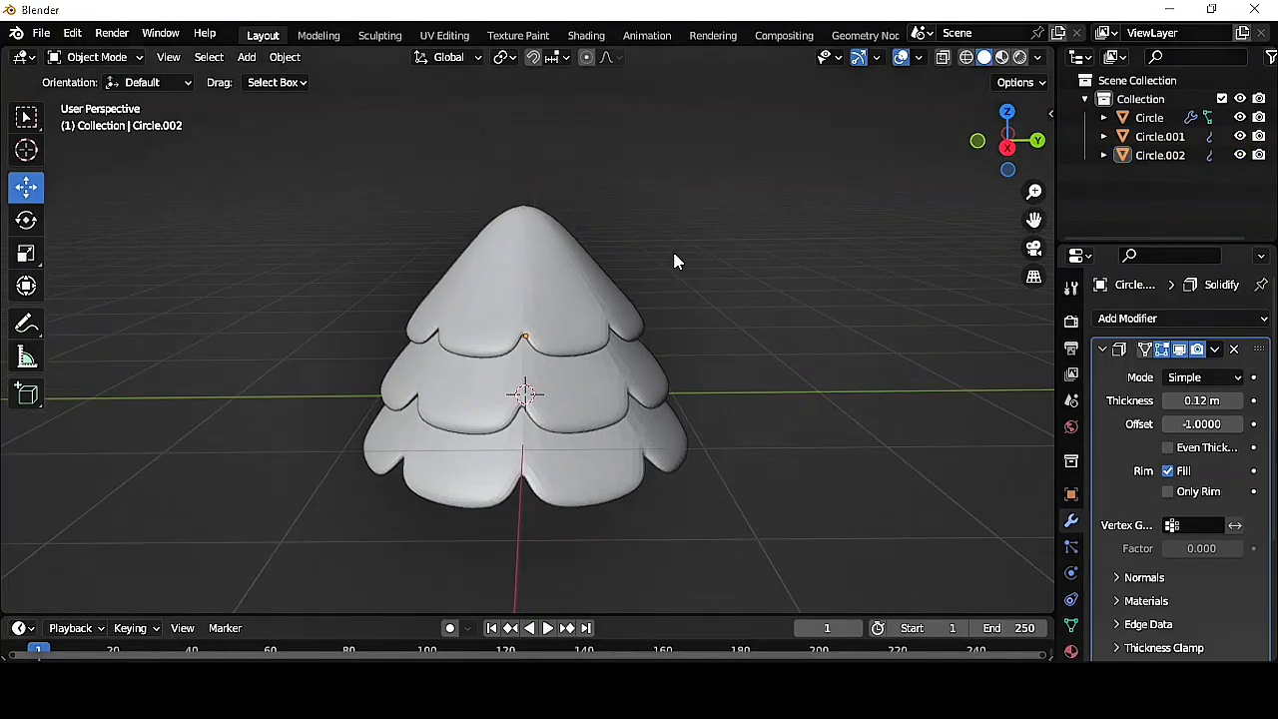
- Duplicate the third tier, raise the copy about 0.33 m along Z and scale it down as the fourth tier
{"action": "left_click", "coordinate": [543, 279]}
{"action": "key", "text": "shift+d"}
{"action": "left_click", "coordinate": [559, 286]}
{"action": "left_click_drag", "start_coordinate": [529, 257], "coordinate": [531, 206]}
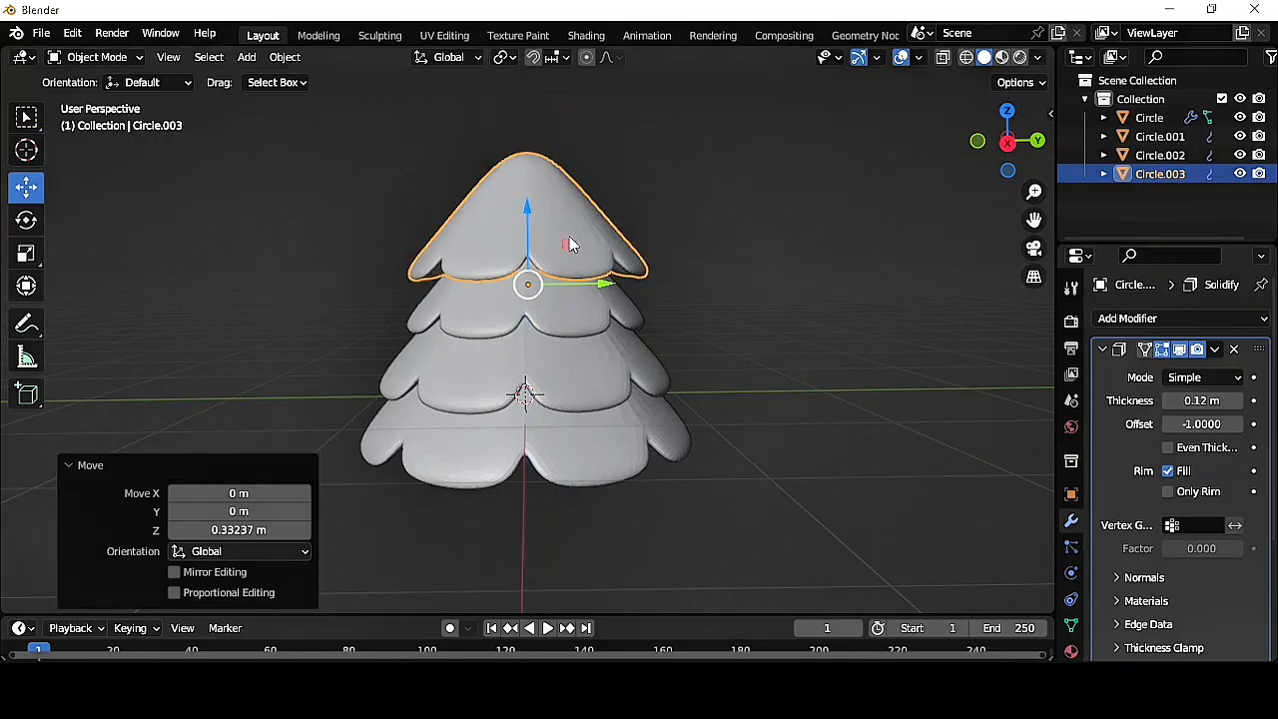
{"action": "key", "text": "s"}
{"action": "left_click", "coordinate": [599, 283]}
{"action": "left_click", "coordinate": [757, 288]}
{"action": "scroll", "coordinate": [758, 288], "scroll_direction": "down", "scroll_amount": 2}
- Duplicate the fourth tier and raise the copy about 0.24 m along Z
{"action": "key", "text": "ctrl+z"}
{"action": "key", "text": "shift+d"}
{"action": "left_click", "coordinate": [765, 454]}
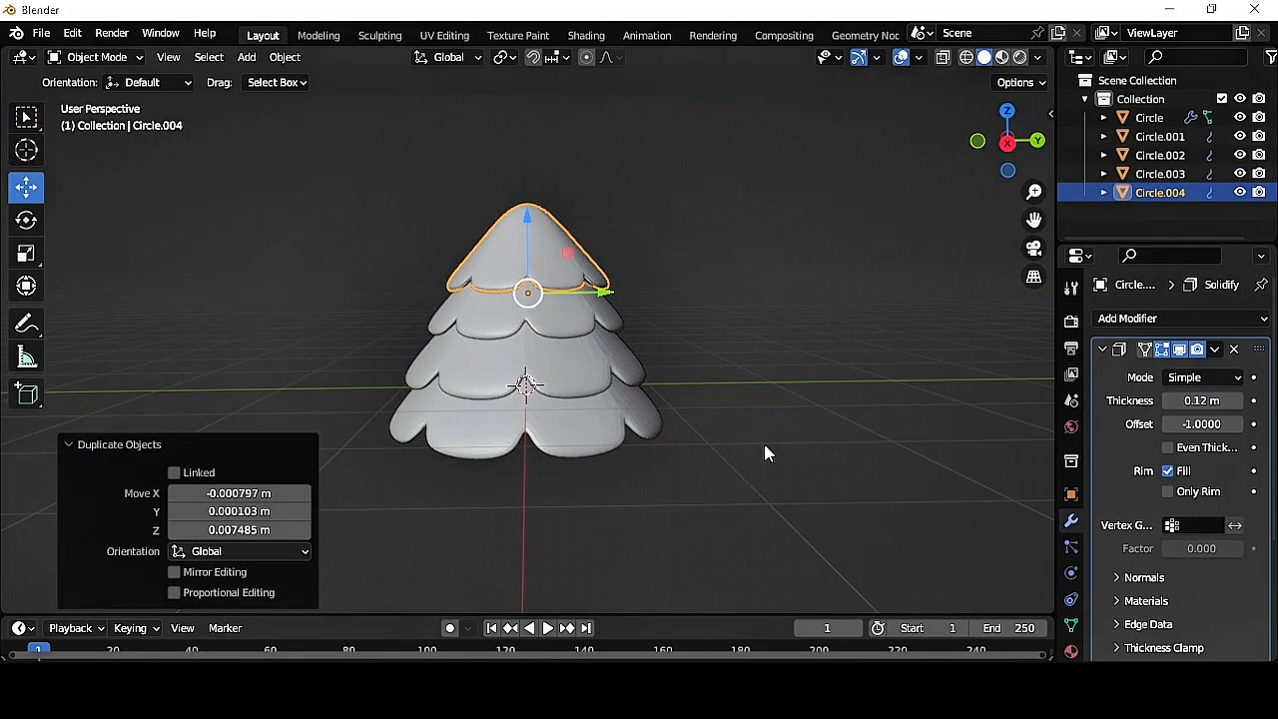
{"action": "left_click_drag", "start_coordinate": [530, 216], "coordinate": [529, 184]}
- Scale the new fifth tier down to about 0.87 and stretch it slightly along Z
{"action": "key", "text": "s"}
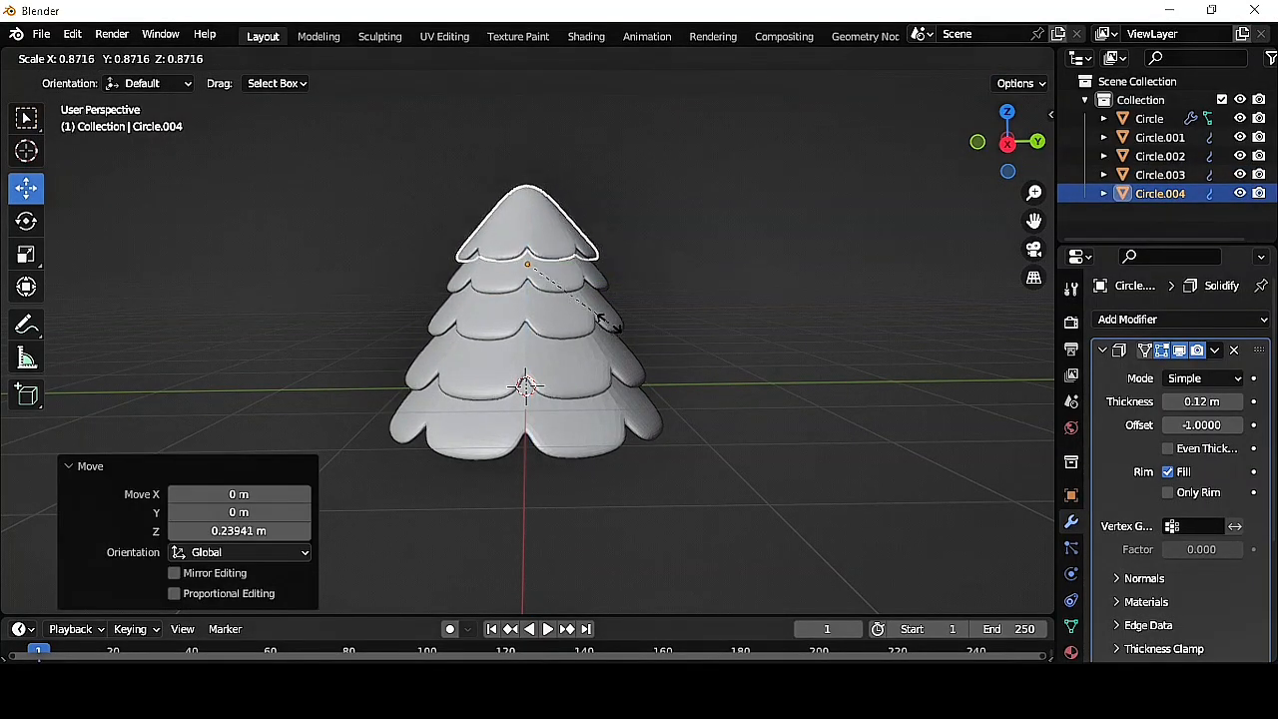
{"action": "left_click", "coordinate": [530, 194]}
{"action": "key", "text": "s"}
{"action": "key", "text": "z"}
{"action": "left_click", "coordinate": [531, 183]}
- Rotate the middle tiers of the tree about the vertical axis so their scalloped edges are staggered
{"action": "left_click", "coordinate": [469, 368]}
{"action": "left_click", "coordinate": [26, 221]}
{"action": "left_click_drag", "start_coordinate": [571, 396], "coordinate": [543, 398]}
{"action": "left_click", "coordinate": [565, 333]}
{"action": "left_click_drag", "start_coordinate": [565, 341], "coordinate": [568, 340]}
{"action": "left_click", "coordinate": [572, 285]}
{"action": "left_click_drag", "start_coordinate": [568, 293], "coordinate": [526, 299]}
- Move the bottom tier slightly up along Z, closer to the tier above it
{"action": "left_click", "coordinate": [528, 353]}
{"action": "left_click", "coordinate": [26, 187]}
{"action": "left_click", "coordinate": [529, 427]}
{"action": "left_click_drag", "start_coordinate": [527, 357], "coordinate": [527, 348]}
- Scale the topmost tier down to about 0.9 and raise it slightly along Z
{"action": "left_click", "coordinate": [544, 224]}
{"action": "key", "text": "s"}
{"action": "left_click", "coordinate": [615, 243]}
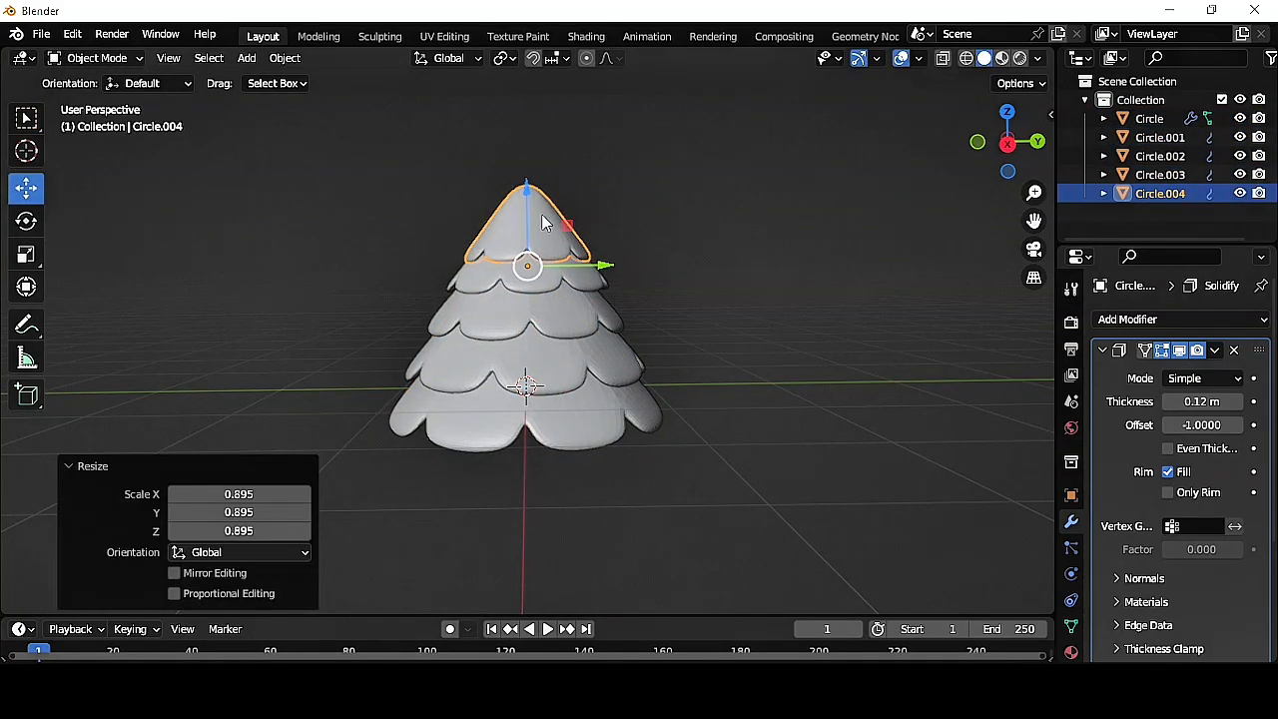
{"action": "left_click_drag", "start_coordinate": [529, 195], "coordinate": [528, 185]}
{"action": "left_click", "coordinate": [662, 243]}
- Select all tiers in the right view, raise them about 0.19 m and stretch them along Z by about 1.09
{"action": "key", "text": "a"}
{"action": "key", "text": "KP_3"}
{"action": "left_click_drag", "start_coordinate": [525, 252], "coordinate": [525, 228]}
{"action": "key", "text": "s"}
{"action": "key", "text": "z"}
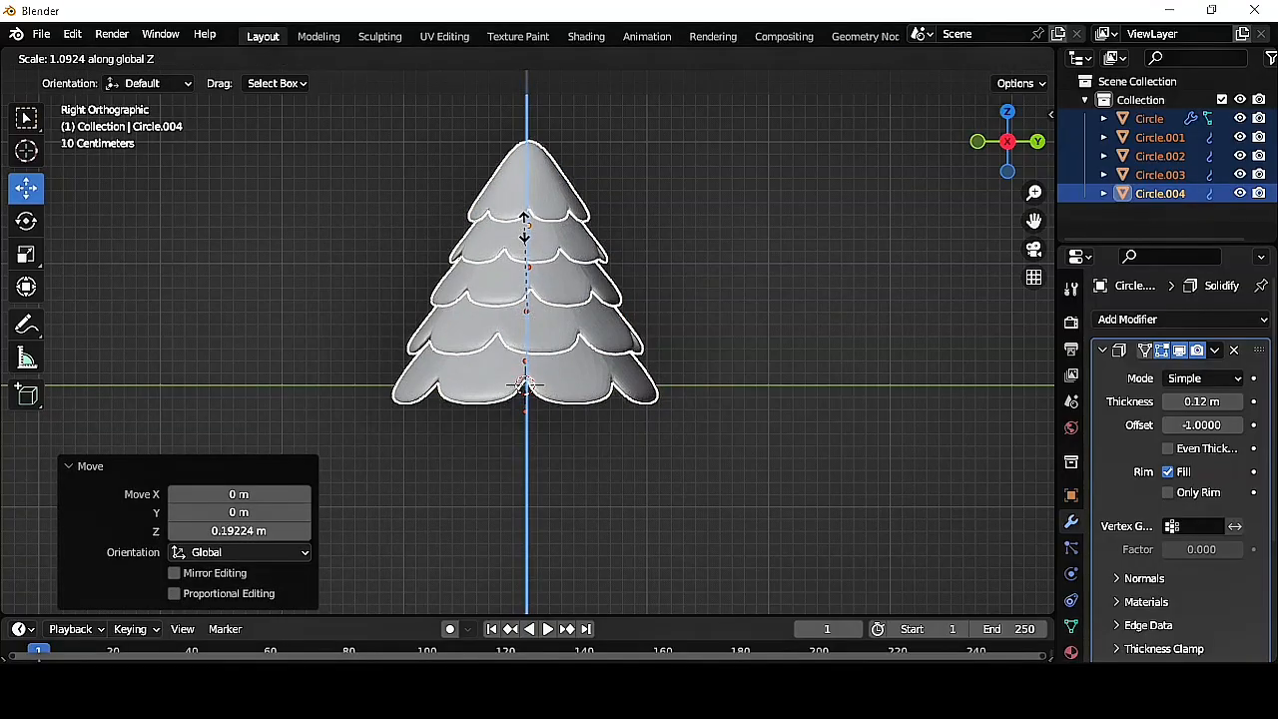
{"action": "left_click", "coordinate": [526, 219]}
{"action": "left_click", "coordinate": [679, 261]}
- Add a mesh cylinder with 16 vertices at the origin for the trunk
{"action": "middle_click_drag", "start_coordinate": [683, 263], "coordinate": [677, 285]}
{"action": "left_click", "coordinate": [246, 58]}
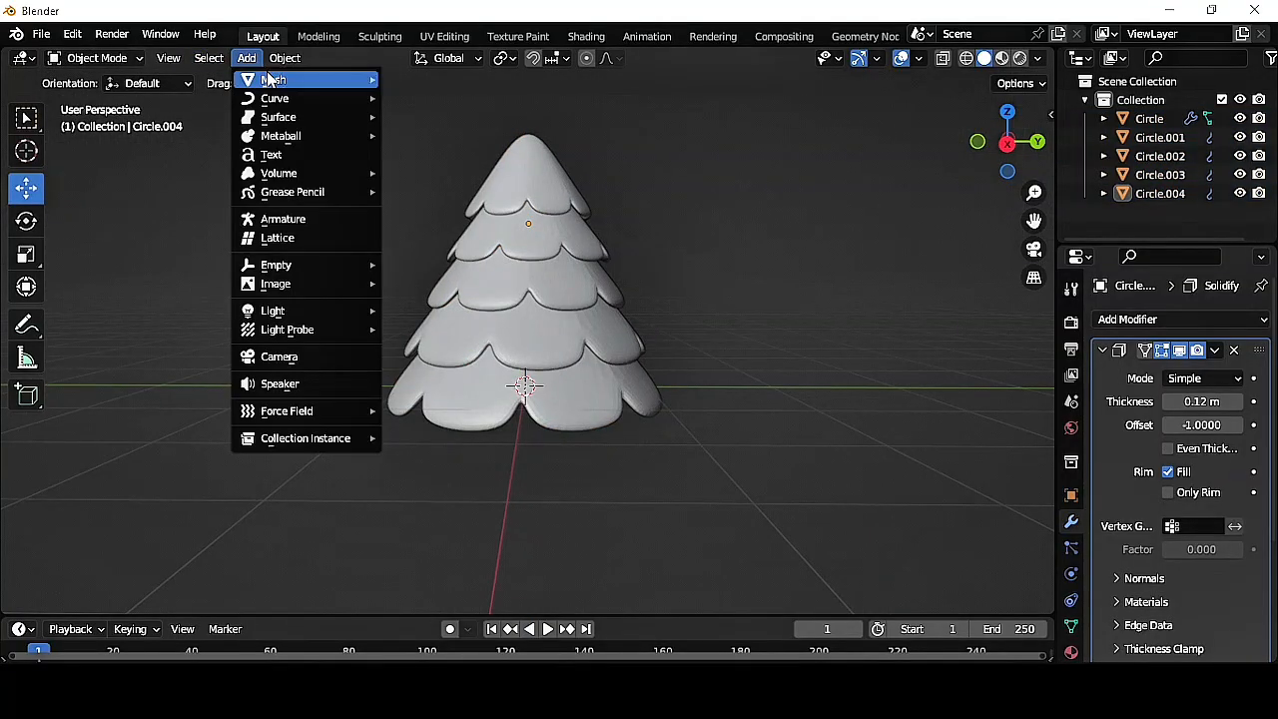
{"action": "mouse_move", "coordinate": [275, 79]}
{"action": "left_click", "coordinate": [466, 177]}
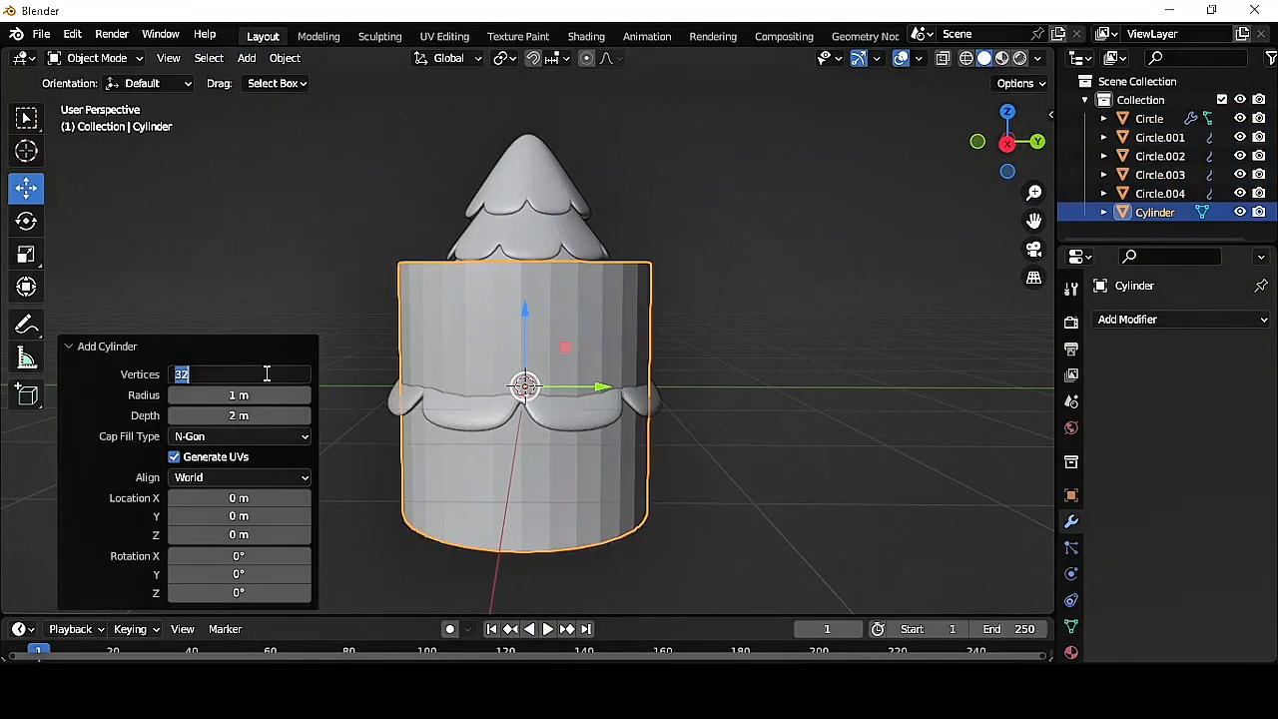
{"action": "key", "text": "Return"}
- Scale the cylinder down to about 0.23 and stretch it along Z by about 4.06
{"action": "key", "text": "s"}
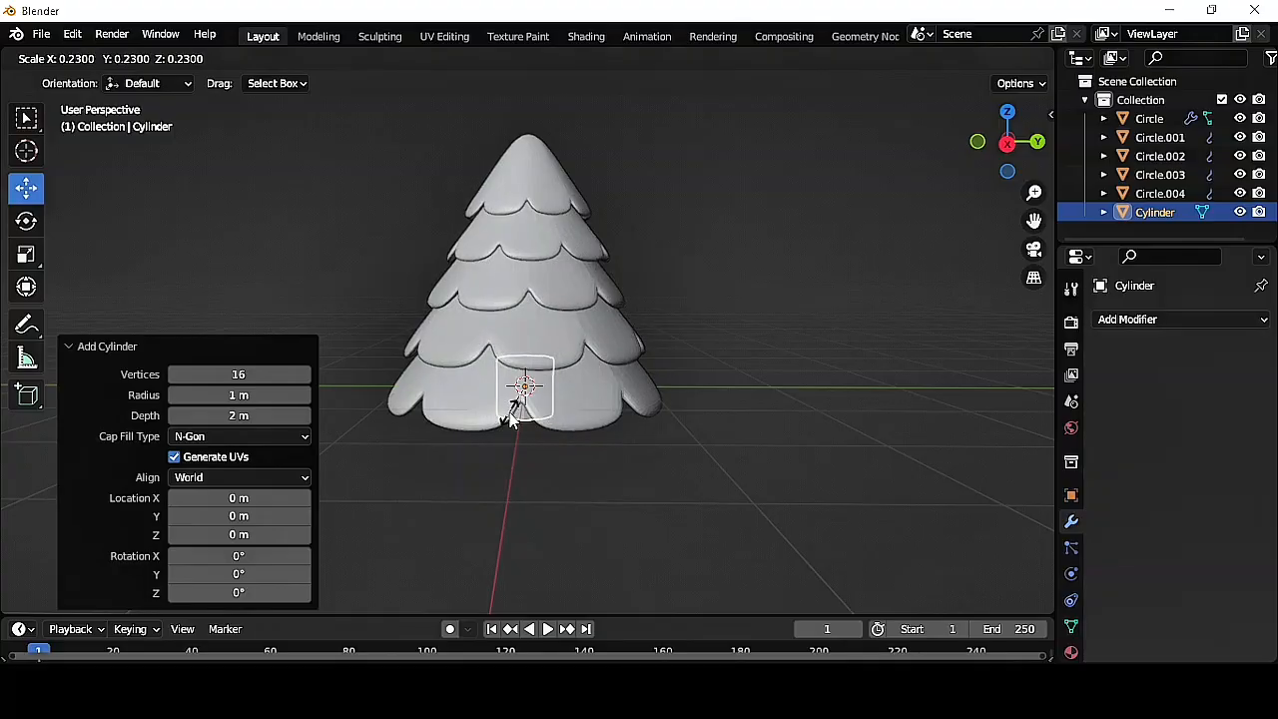
{"action": "left_click", "coordinate": [509, 419]}
{"action": "key", "text": "s"}
{"action": "key", "text": "z"}
{"action": "left_click", "coordinate": [545, 238]}
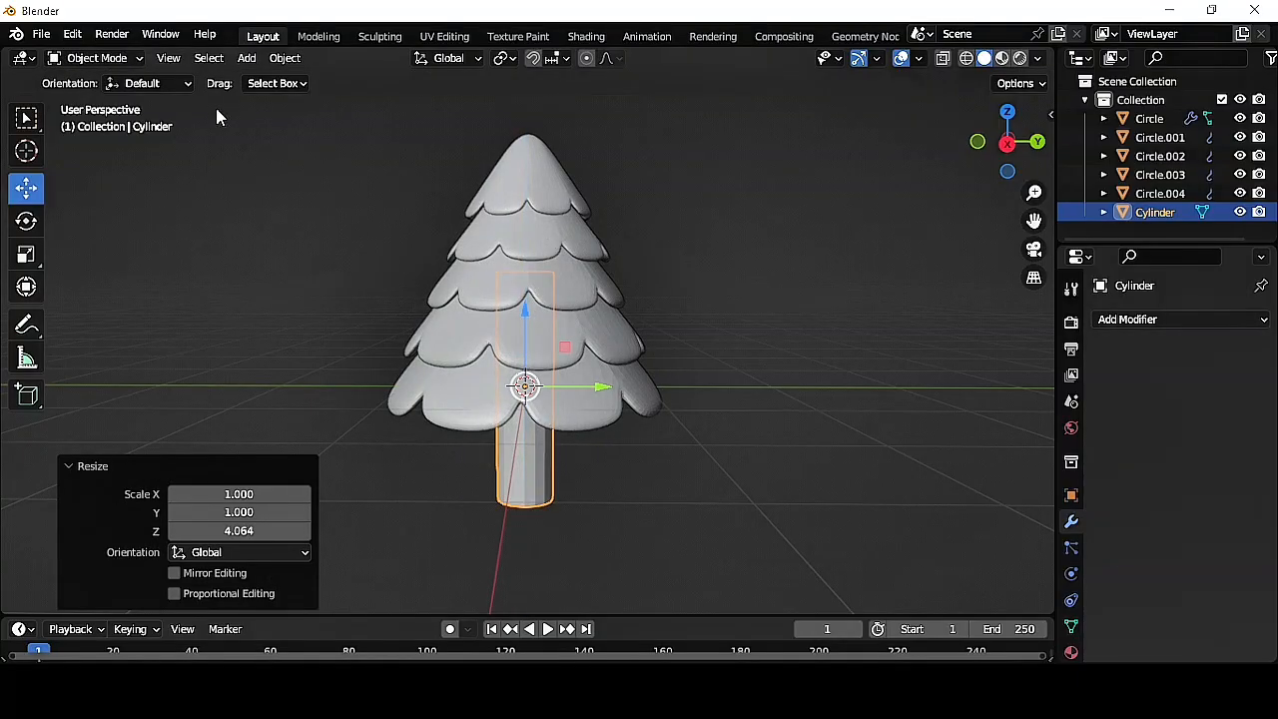
- Taper the trunk by scaling its upper ring to about 0.28 in Edit Mode with X-ray, and return to solid Object Mode
{"action": "left_click", "coordinate": [90, 57]}
{"action": "left_click", "coordinate": [97, 97]}
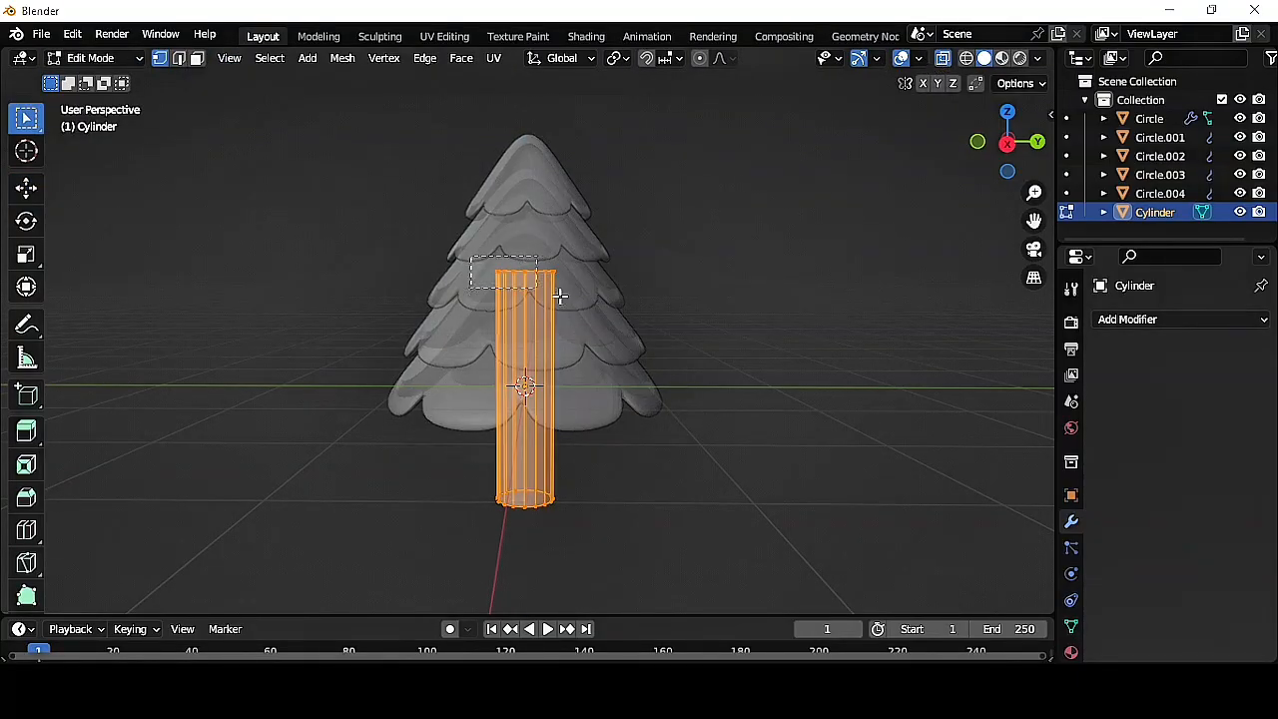
{"action": "left_click_drag", "start_coordinate": [560, 296], "coordinate": [625, 306]}
{"action": "key", "text": "s"}
{"action": "left_click", "coordinate": [544, 291]}
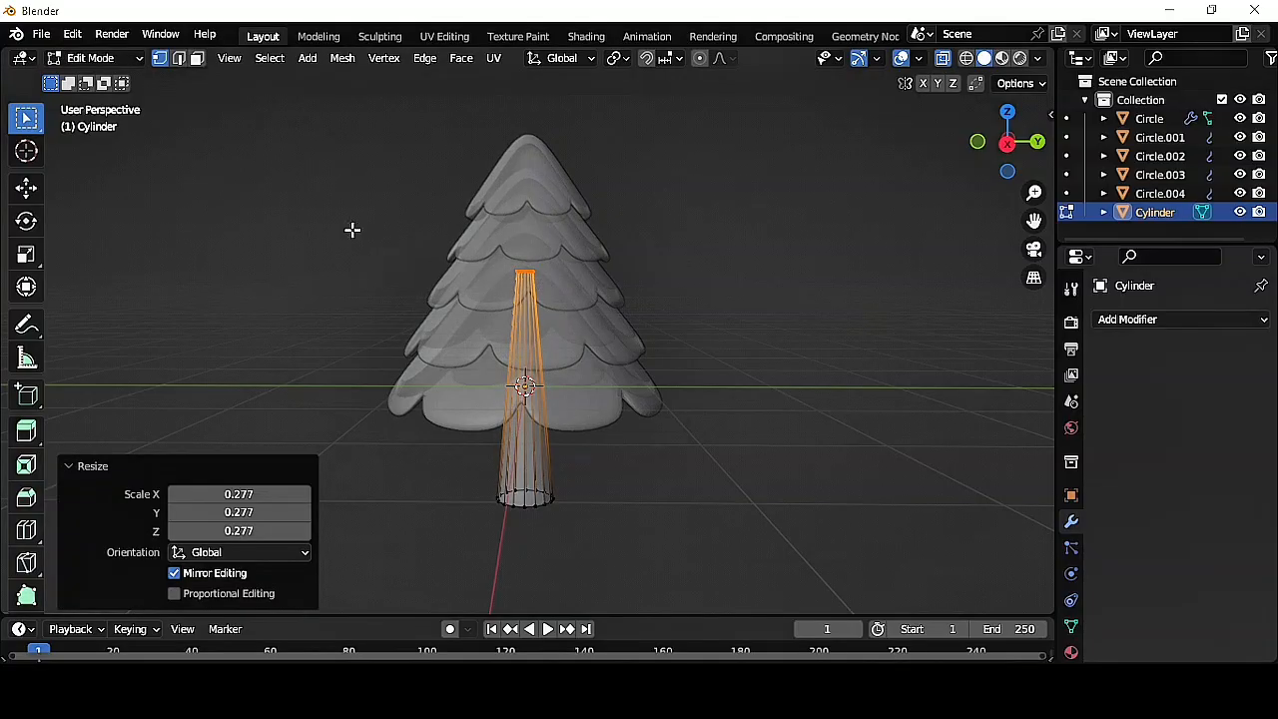
{"action": "left_click", "coordinate": [129, 61]}
{"action": "left_click", "coordinate": [94, 78]}
{"action": "left_click", "coordinate": [944, 59]}
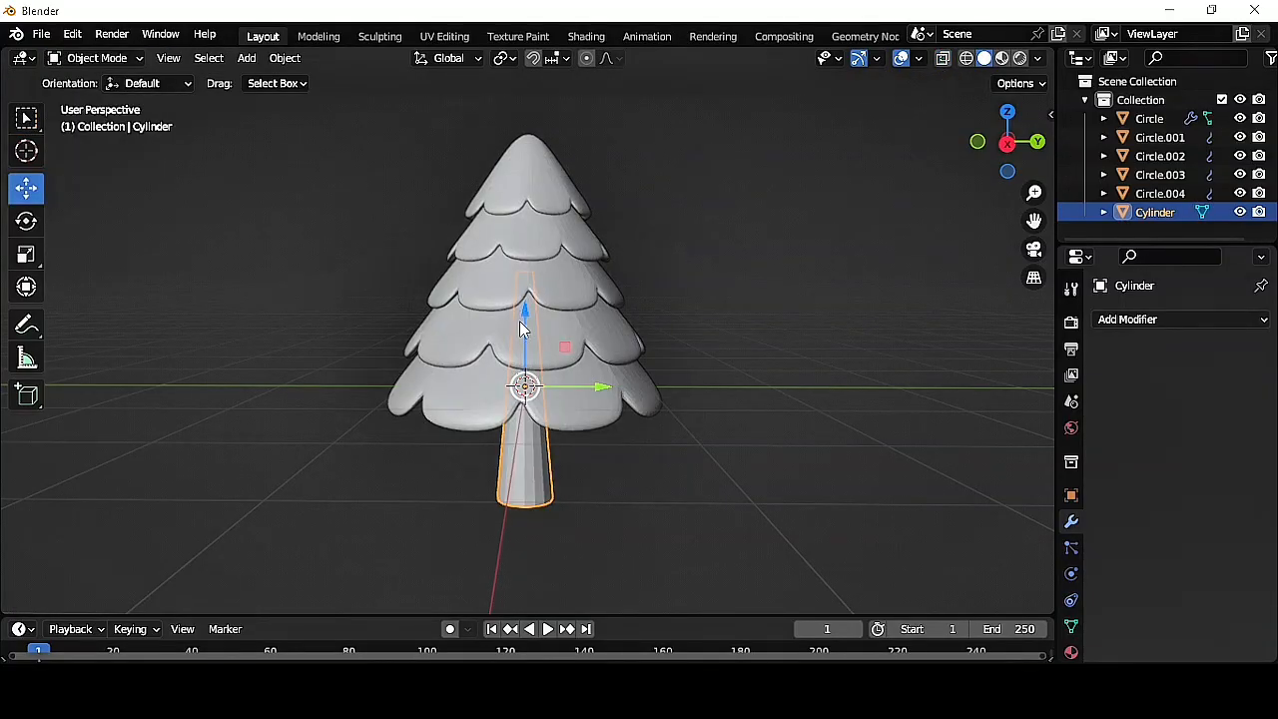
- Raise the trunk along Z and scale it slightly to fit beneath the lowest foliage tier
{"action": "mouse_move", "coordinate": [524, 320]}
{"action": "left_mouse_down"}
{"action": "mouse_move", "coordinate": [532, 285]}
{"action": "mouse_move", "coordinate": [533, 296]}
{"action": "left_mouse_up"}
{"action": "key", "text": "s"}
{"action": "left_click", "coordinate": [635, 413]}
{"action": "left_click", "coordinate": [438, 289]}
- Apply Shade Auto Smooth to the trunk and deselect it
{"action": "scroll", "coordinate": [573, 409], "scroll_direction": "down", "scroll_amount": 1}
{"action": "left_click", "coordinate": [532, 448]}
{"action": "right_click", "coordinate": [532, 448]}
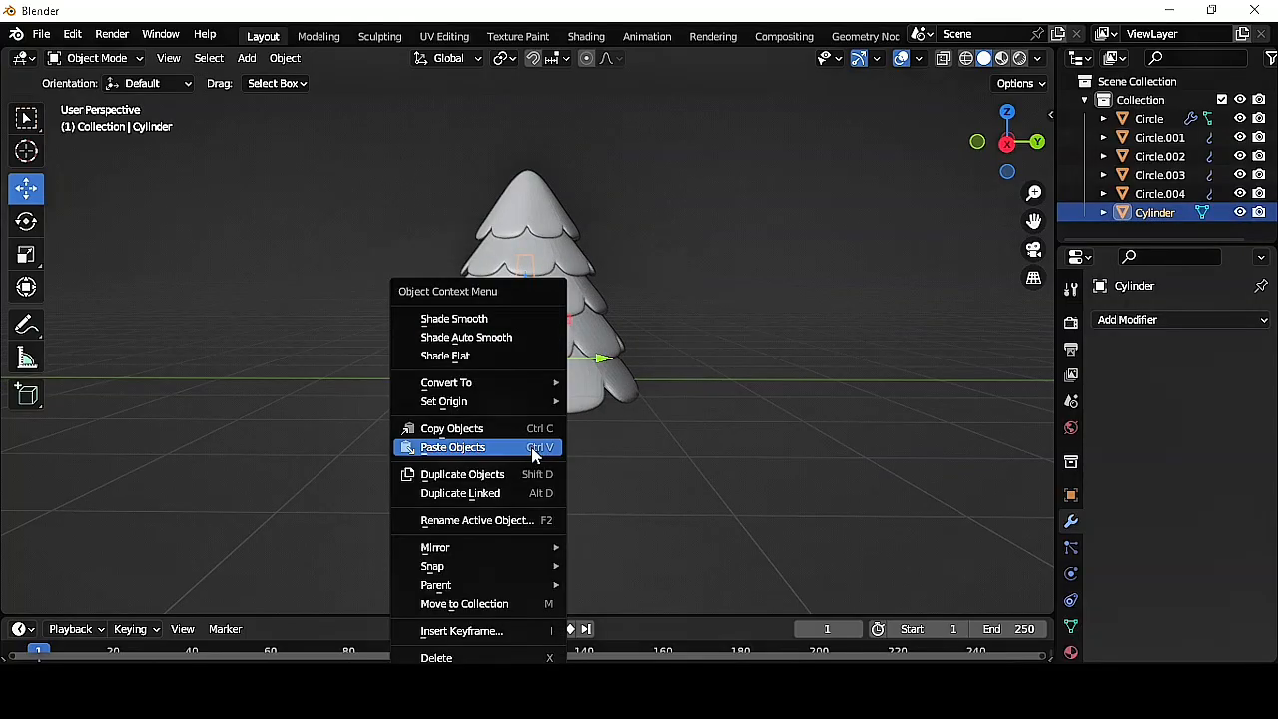
{"action": "left_click", "coordinate": [466, 337]}
{"action": "left_click", "coordinate": [677, 435]}
- Select the whole tree in the right view and raise it about 0.82 m along Z so the trunk stands on the grid
{"action": "key", "text": "KP_3"}
{"action": "key", "text": "a"}
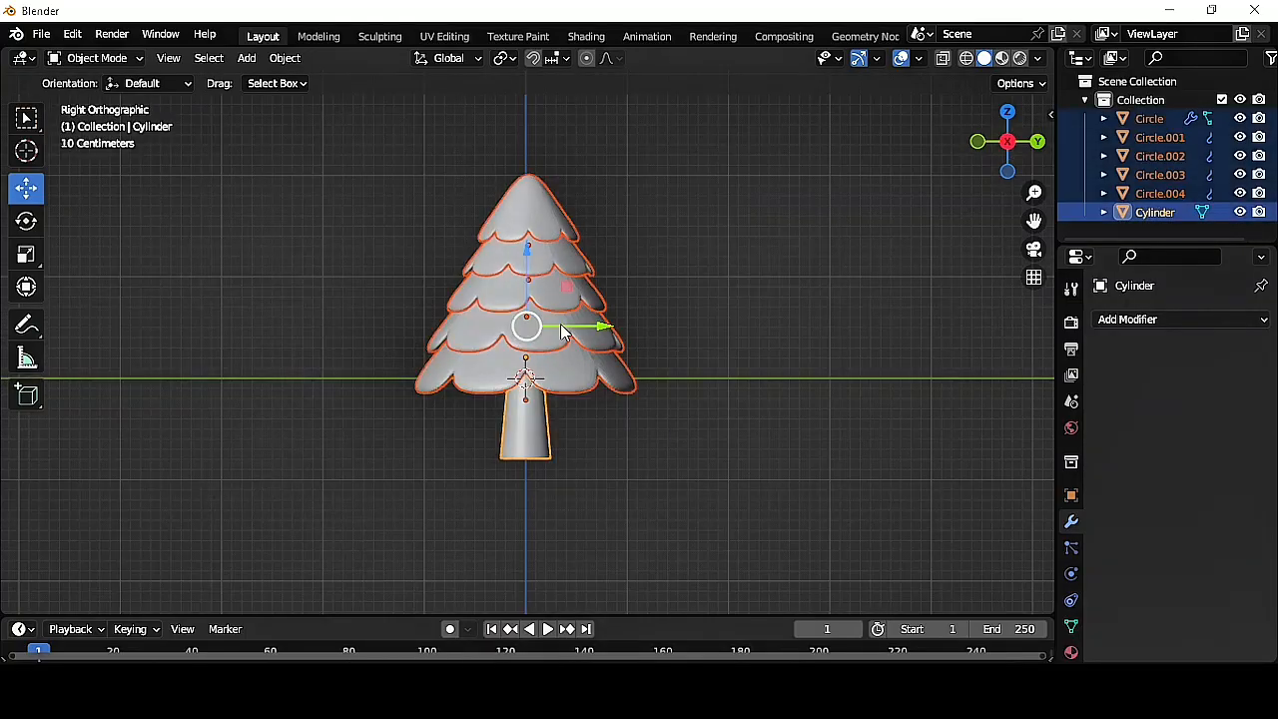
{"action": "left_click_drag", "start_coordinate": [529, 251], "coordinate": [539, 170]}
{"action": "middle_click_drag", "start_coordinate": [539, 170], "coordinate": [537, 251], "text": "shift"}
{"action": "middle_click_drag", "start_coordinate": [320, 101], "coordinate": [319, 120]}
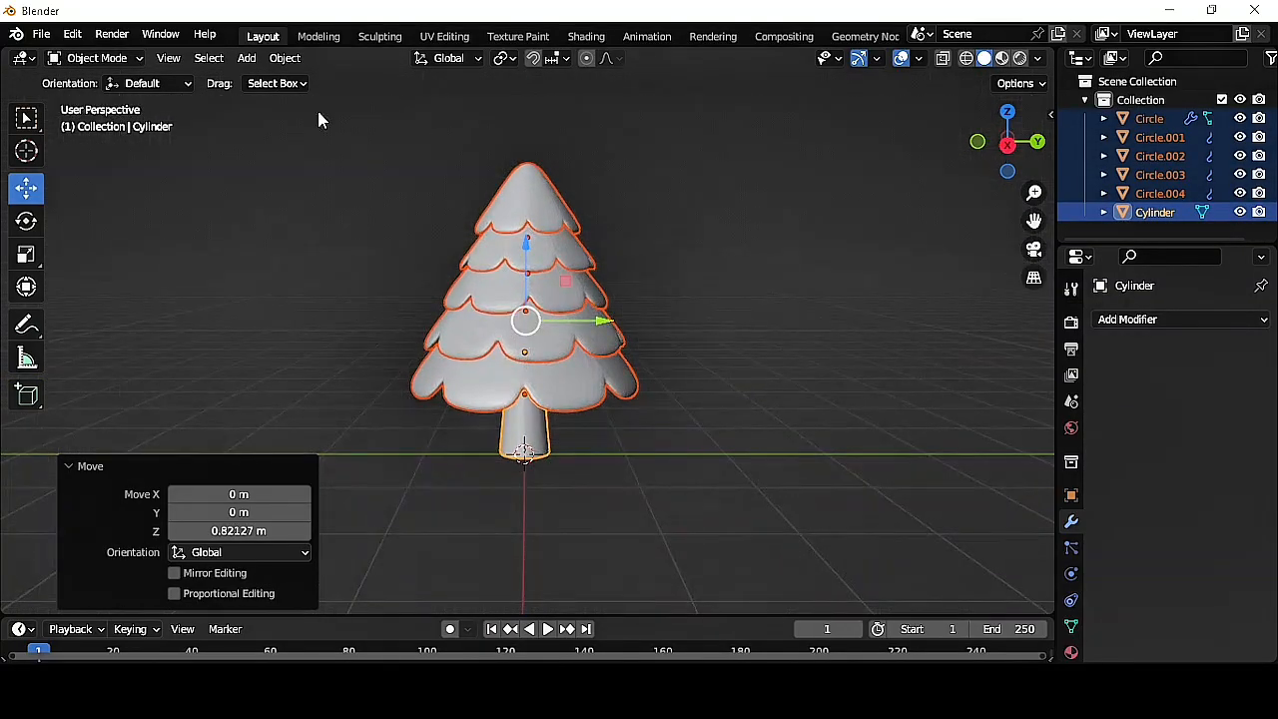
- Add a mesh cylinder with 32 vertices at the origin for the tree's base
{"action": "left_click", "coordinate": [246, 57]}
{"action": "mouse_move", "coordinate": [277, 80]}
{"action": "left_click", "coordinate": [430, 171]}
{"action": "left_click", "coordinate": [277, 376]}
{"action": "type", "text": "3"}
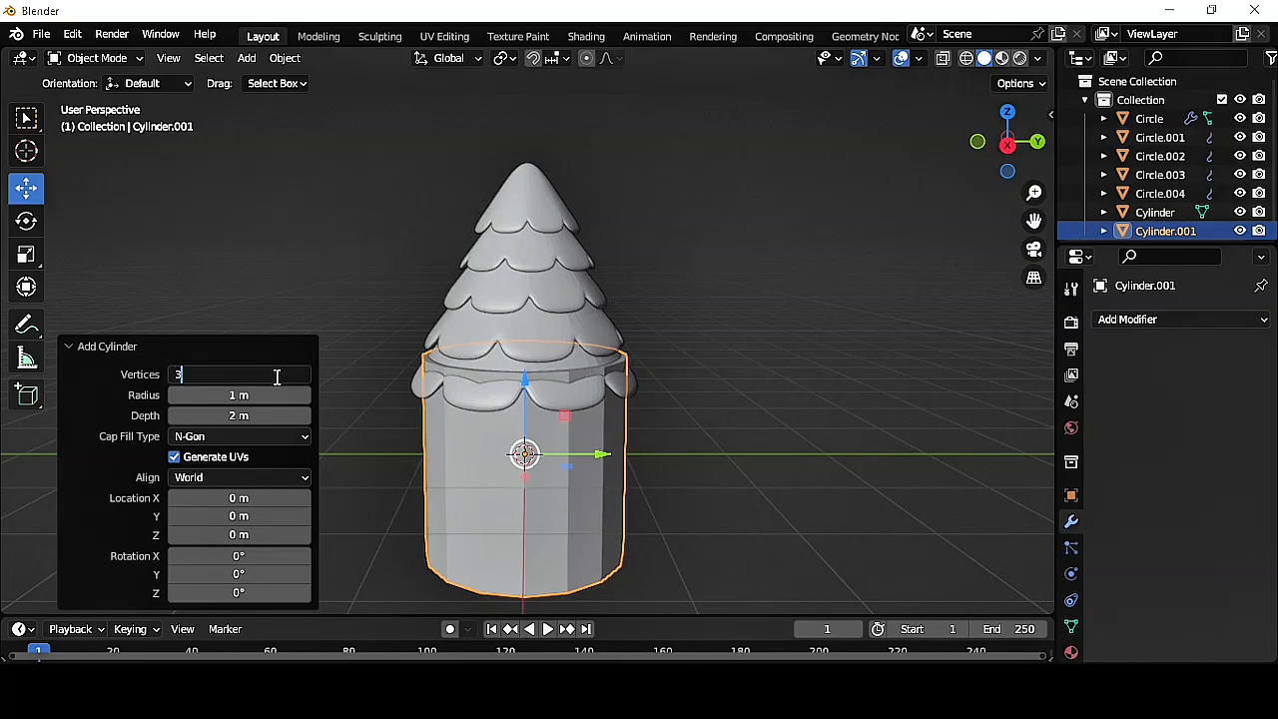
{"action": "type", "text": "2"}
{"action": "key", "text": "Return"}
- Flatten the base cylinder to about 0.184 along Z and enlarge it uniformly to about 1.5 or slightly more
{"action": "key", "text": "s"}
{"action": "key", "text": "z"}
{"action": "left_click", "coordinate": [524, 443]}
{"action": "scroll", "coordinate": [583, 443], "scroll_direction": "down", "scroll_amount": 1}
{"action": "key", "text": "s"}
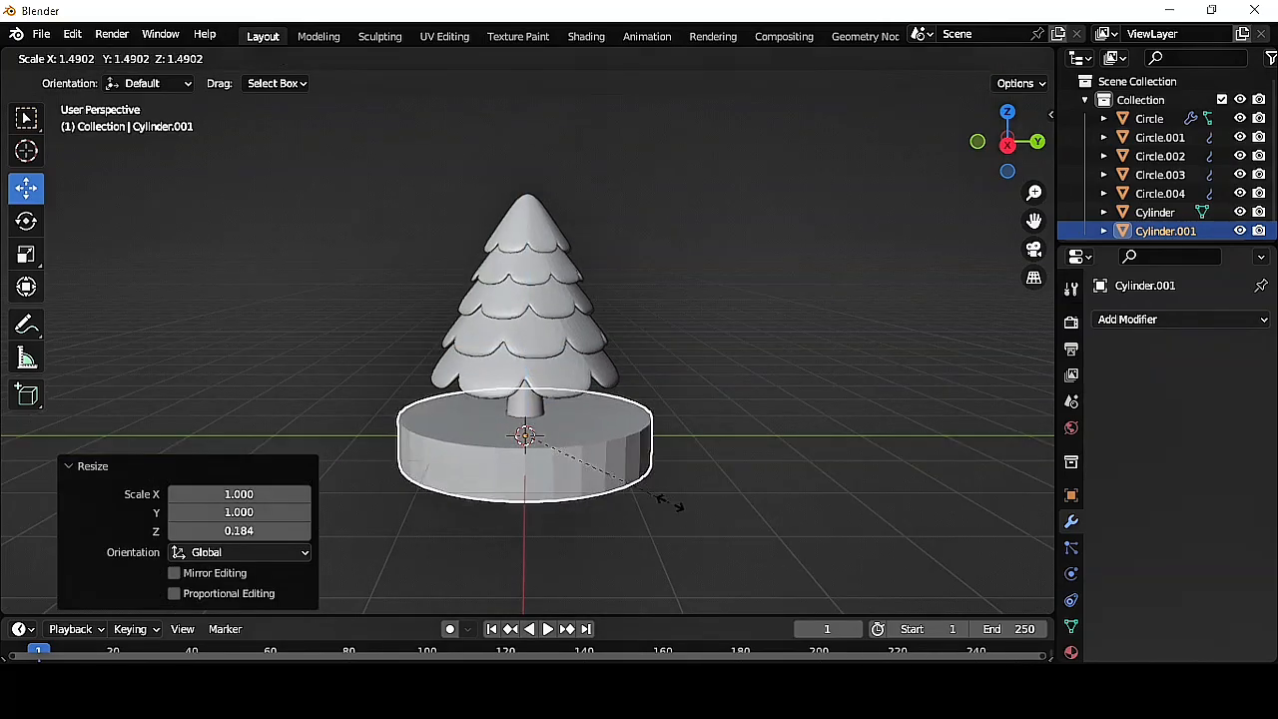
{"action": "left_click", "coordinate": [708, 504]}
- Lower the base disc along Z until its top sits under the trunk, and deselect it
{"action": "left_click_drag", "start_coordinate": [529, 375], "coordinate": [530, 403]}
{"action": "left_click", "coordinate": [731, 386]}
{"action": "scroll", "coordinate": [731, 386], "scroll_direction": "down", "scroll_amount": 1}
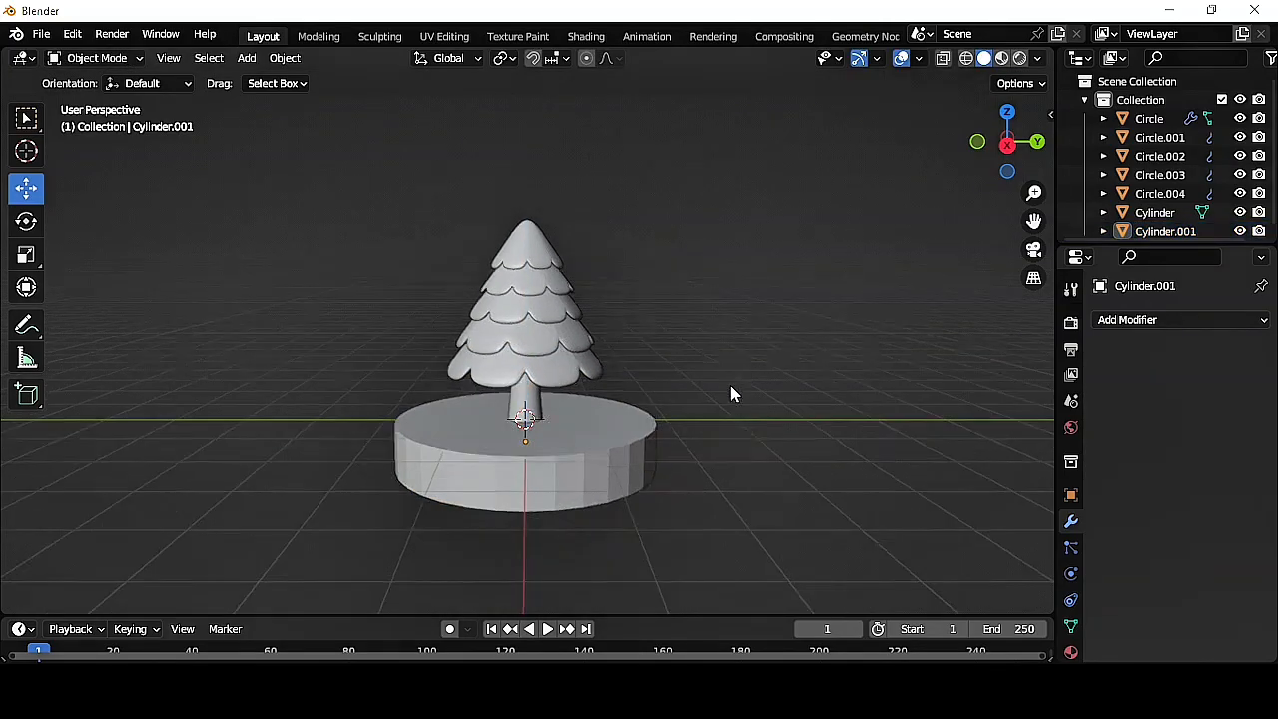
- Add a Subdivision Surface modifier to the base disc with viewport level 2 and render level 3
{"action": "middle_click_drag", "start_coordinate": [730, 394], "coordinate": [728, 419]}
{"action": "left_click", "coordinate": [650, 462]}
{"action": "left_click", "coordinate": [1156, 319]}
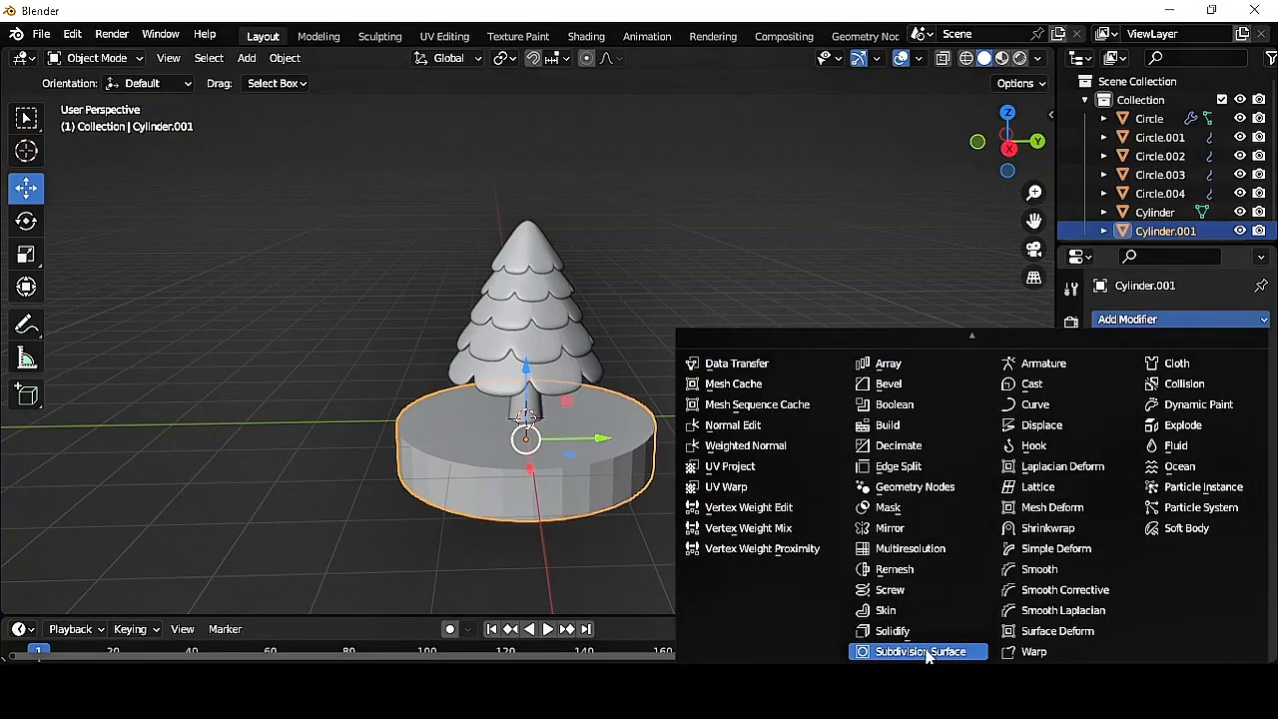
{"action": "left_click", "coordinate": [918, 651]}
{"action": "left_click", "coordinate": [1240, 401]}
- Add edge loops around the base disc's side in Edit Mode and slide them toward its rims to sharpen the rounding
{"action": "key", "text": "Tab"}
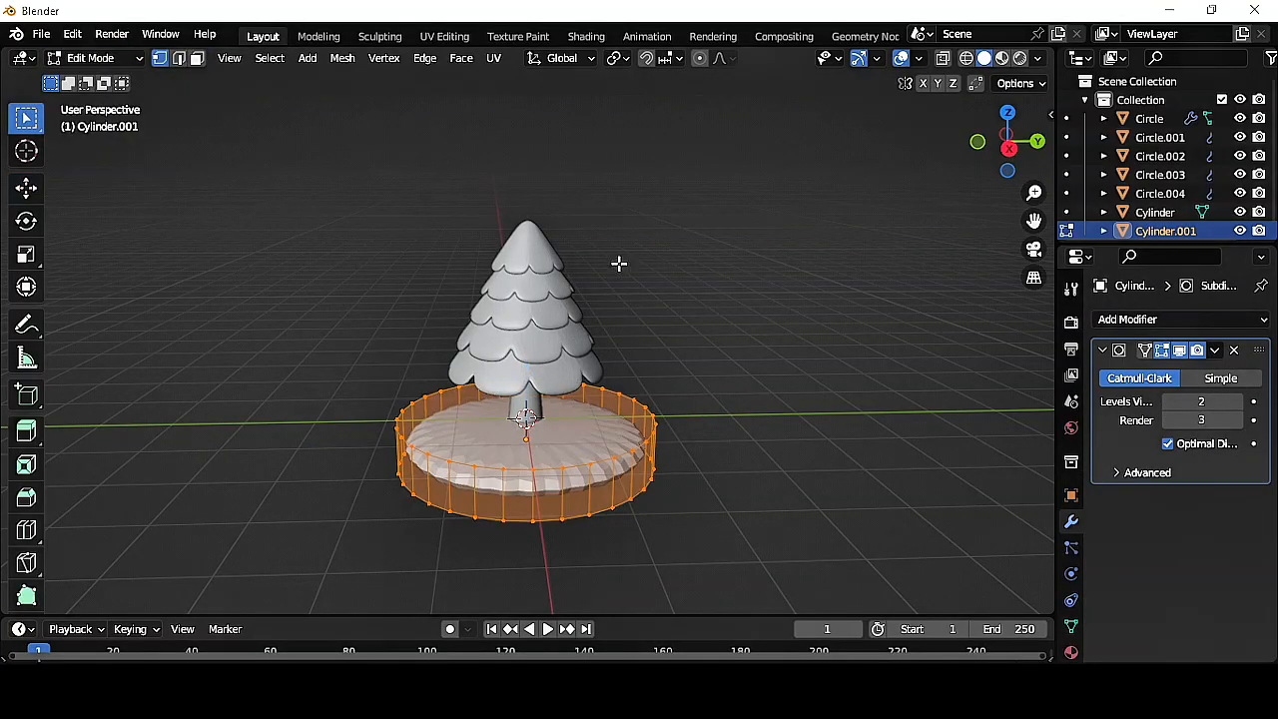
{"action": "key", "text": "ctrl+r"}
{"action": "left_click", "coordinate": [602, 489]}
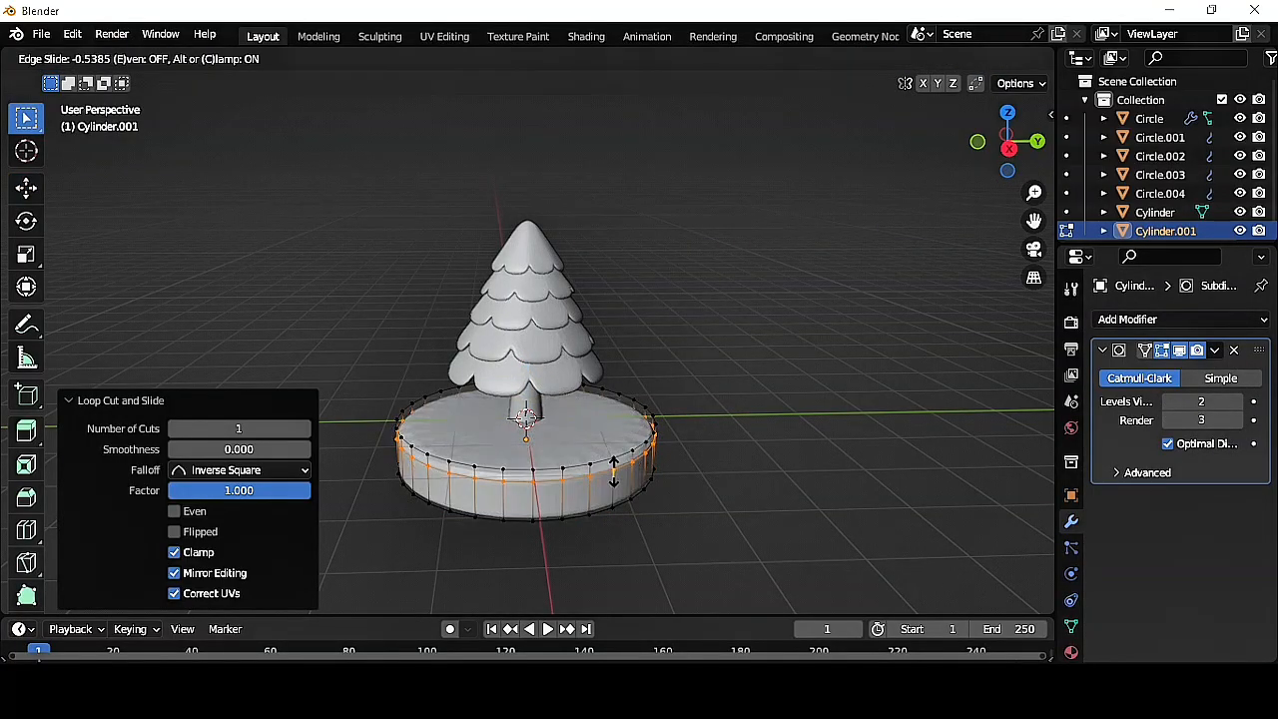
{"action": "left_click", "coordinate": [613, 466]}
- Return to Object Mode and apply Shade Smooth to the base disc
{"action": "key", "text": "Tab"}
{"action": "right_click", "coordinate": [454, 317]}
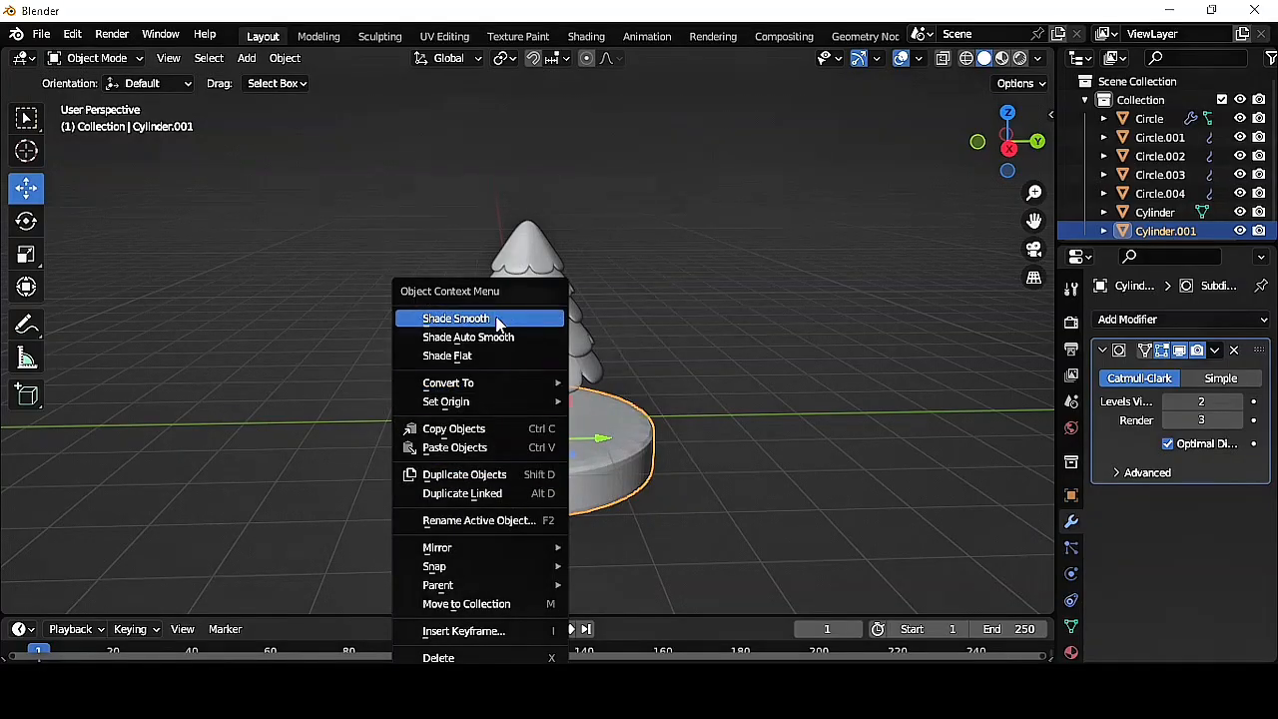
{"action": "left_click", "coordinate": [454, 316]}
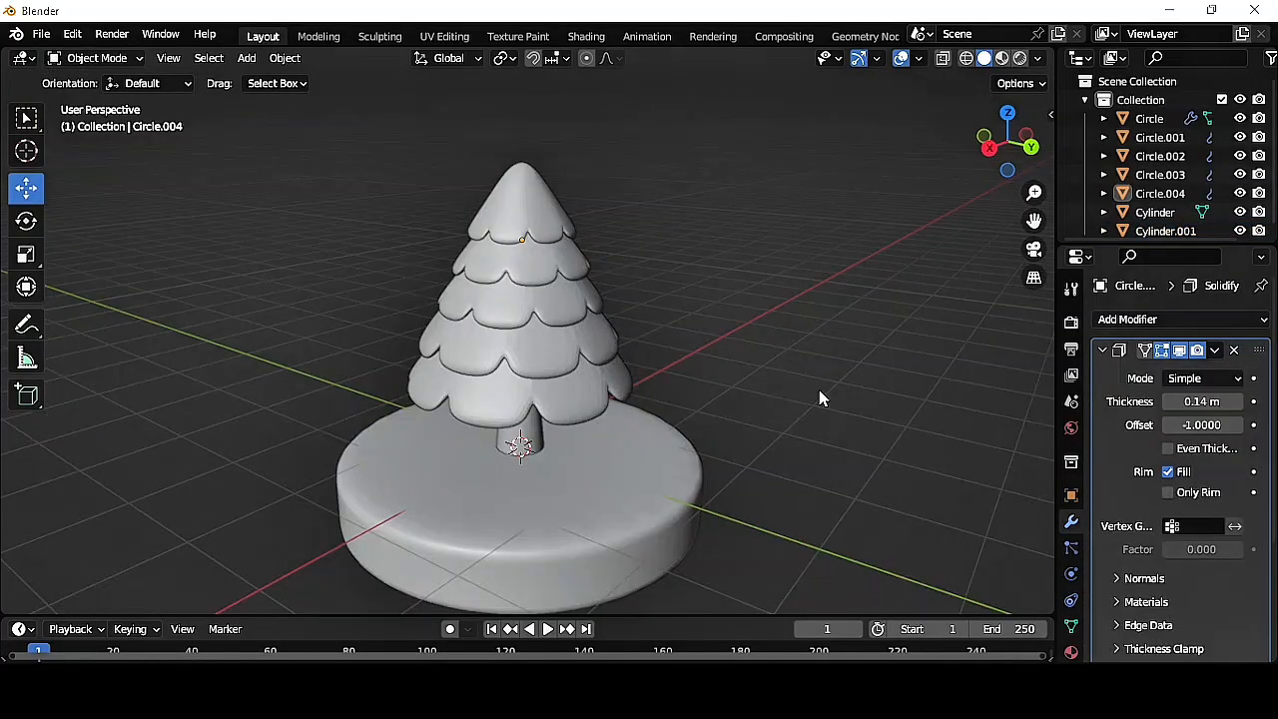
- Select the tree and base together in the right view and raise them along Z to bring the base above the ground line
{"action": "key", "text": "KP_3"}
{"action": "left_click_drag", "start_coordinate": [713, 393], "coordinate": [420, 150]}
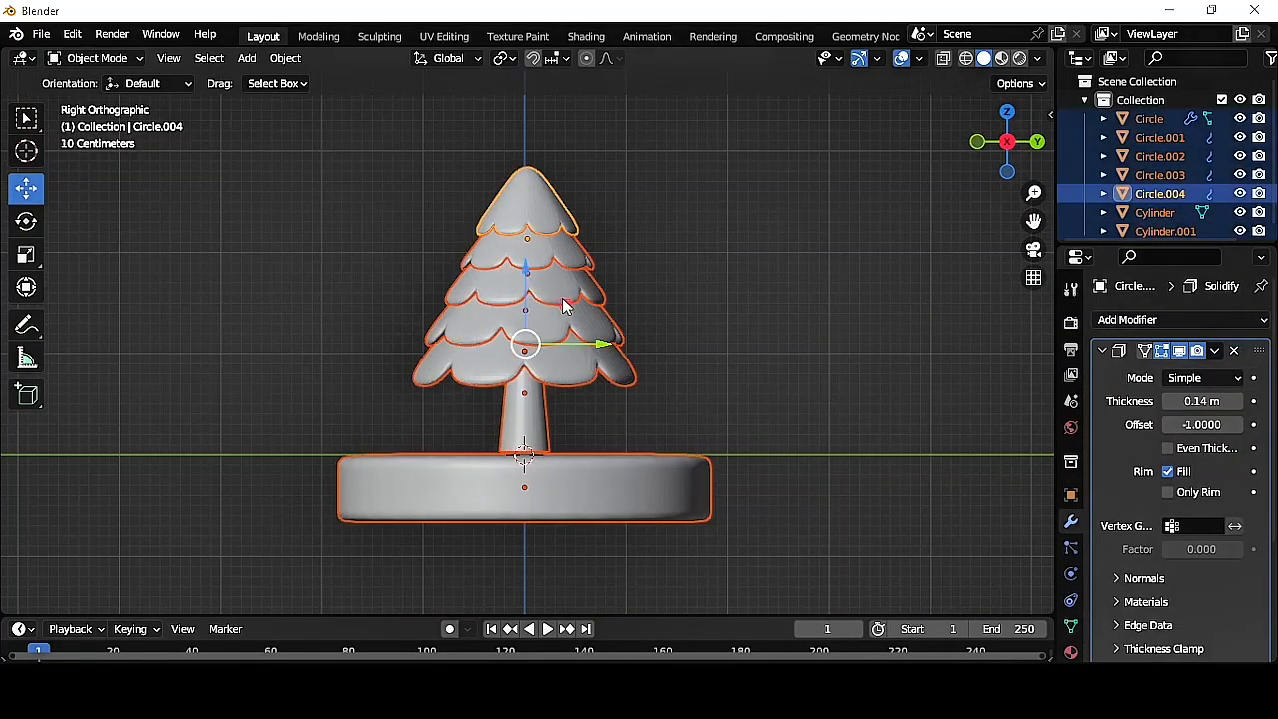
{"action": "left_click_drag", "start_coordinate": [527, 270], "coordinate": [527, 200]}
- Nudge the lowest foliage tier slightly upward along Z and add the tier above it to the selection
{"action": "left_click", "coordinate": [522, 414]}
{"action": "left_click_drag", "start_coordinate": [522, 330], "coordinate": [522, 310]}
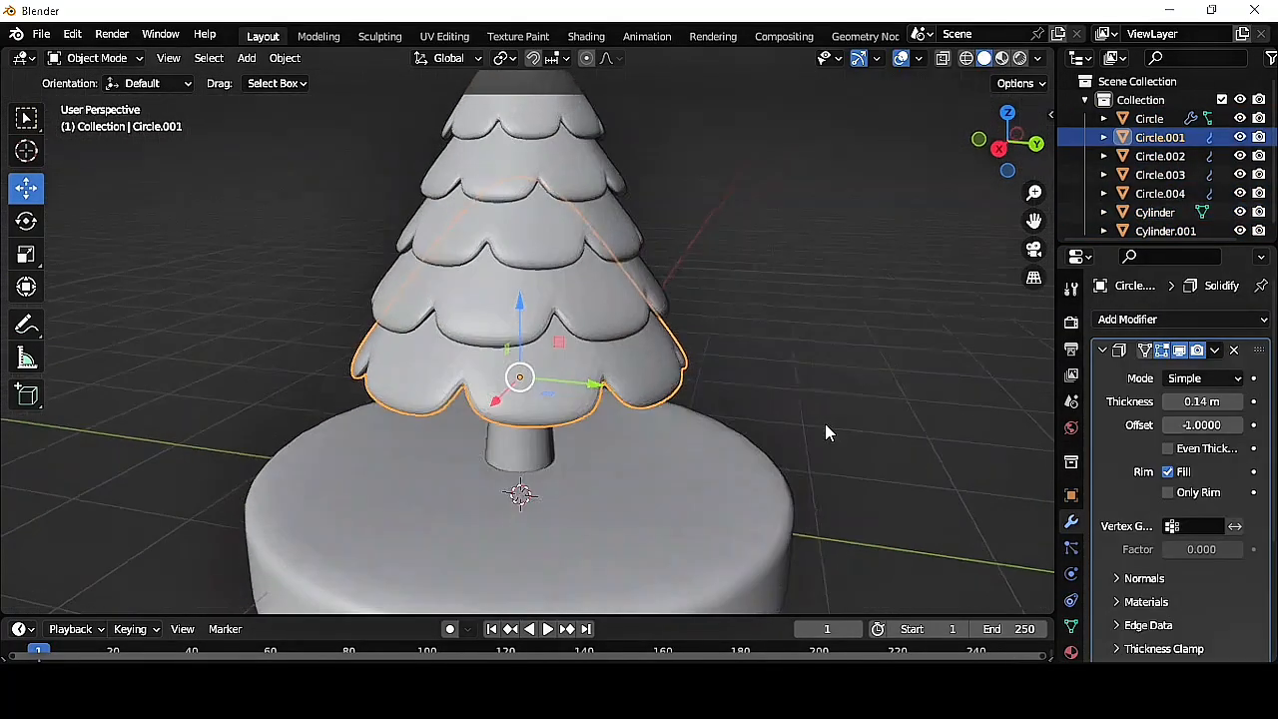
{"action": "middle_click_drag", "start_coordinate": [826, 423], "coordinate": [702, 398]}
{"action": "scroll", "coordinate": [867, 308], "scroll_direction": "up", "scroll_amount": 1}
{"action": "left_click_drag", "start_coordinate": [1033, 222], "coordinate": [1033, 257]}
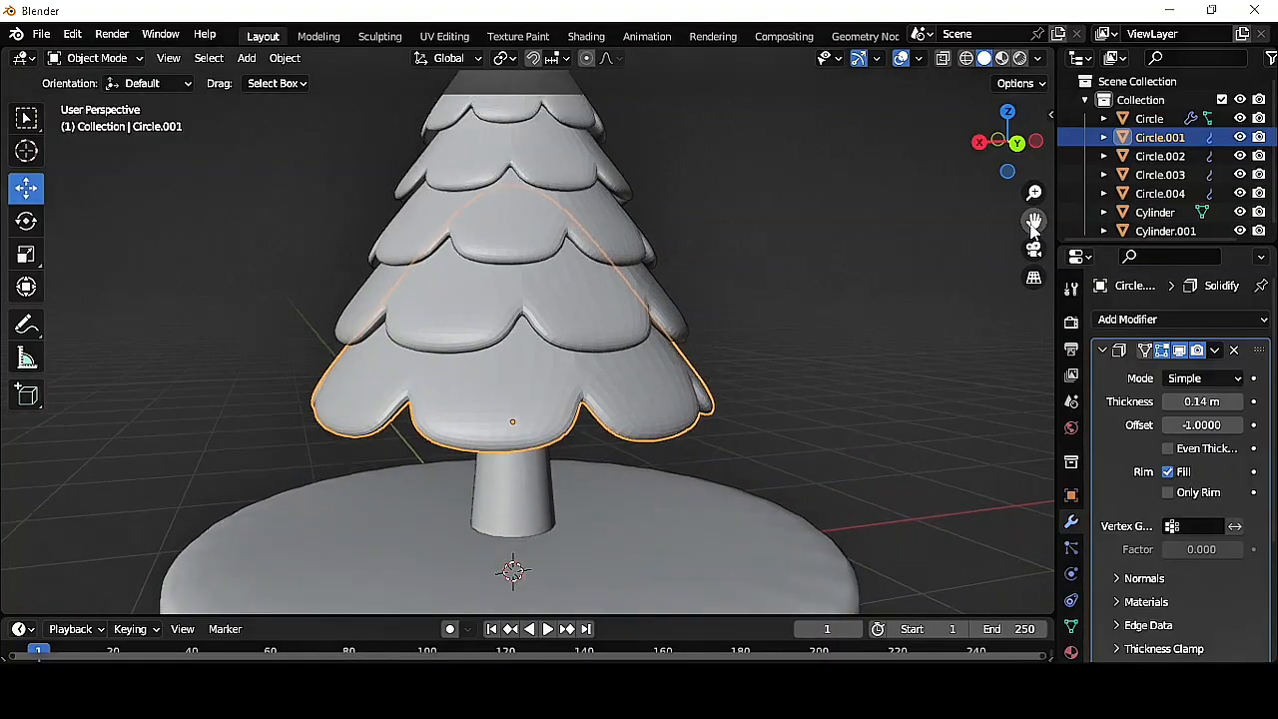
{"action": "left_click", "coordinate": [589, 282], "text": "shift"}
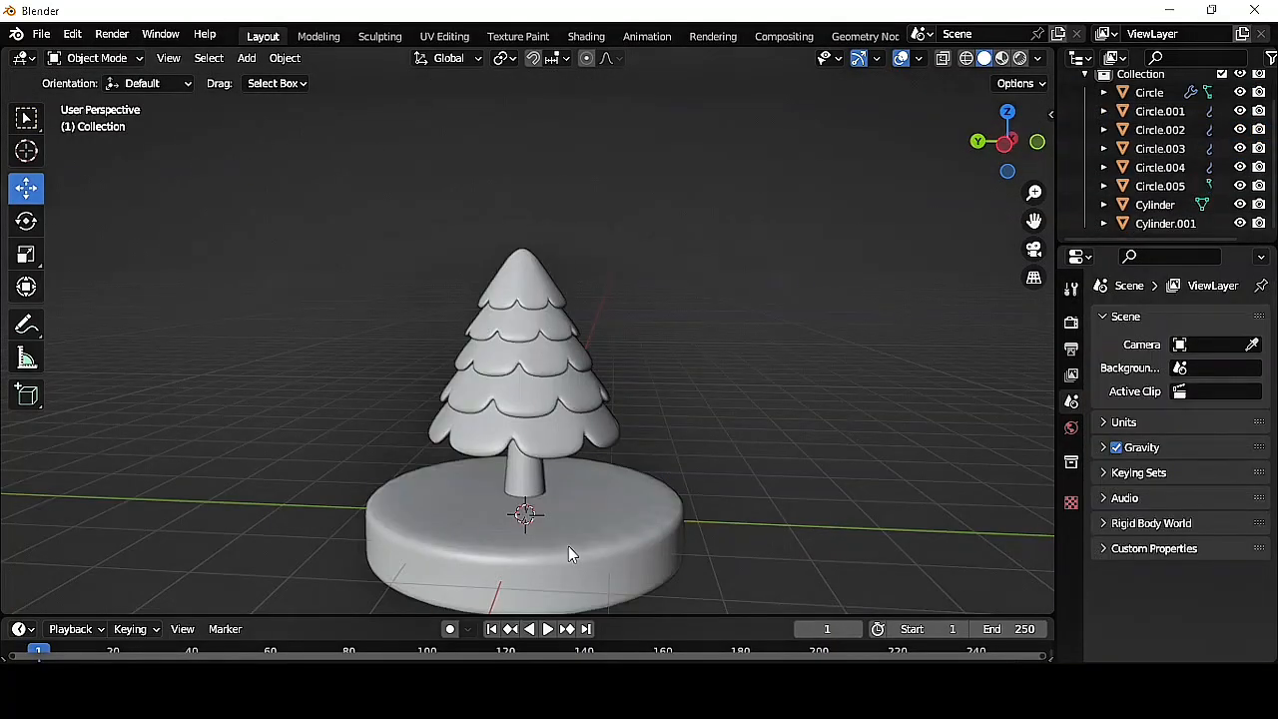
- Scale the base disc down to about 0.9 and raise it about 0.11 m along Z
{"action": "left_click", "coordinate": [568, 555]}
{"action": "key", "text": "s"}
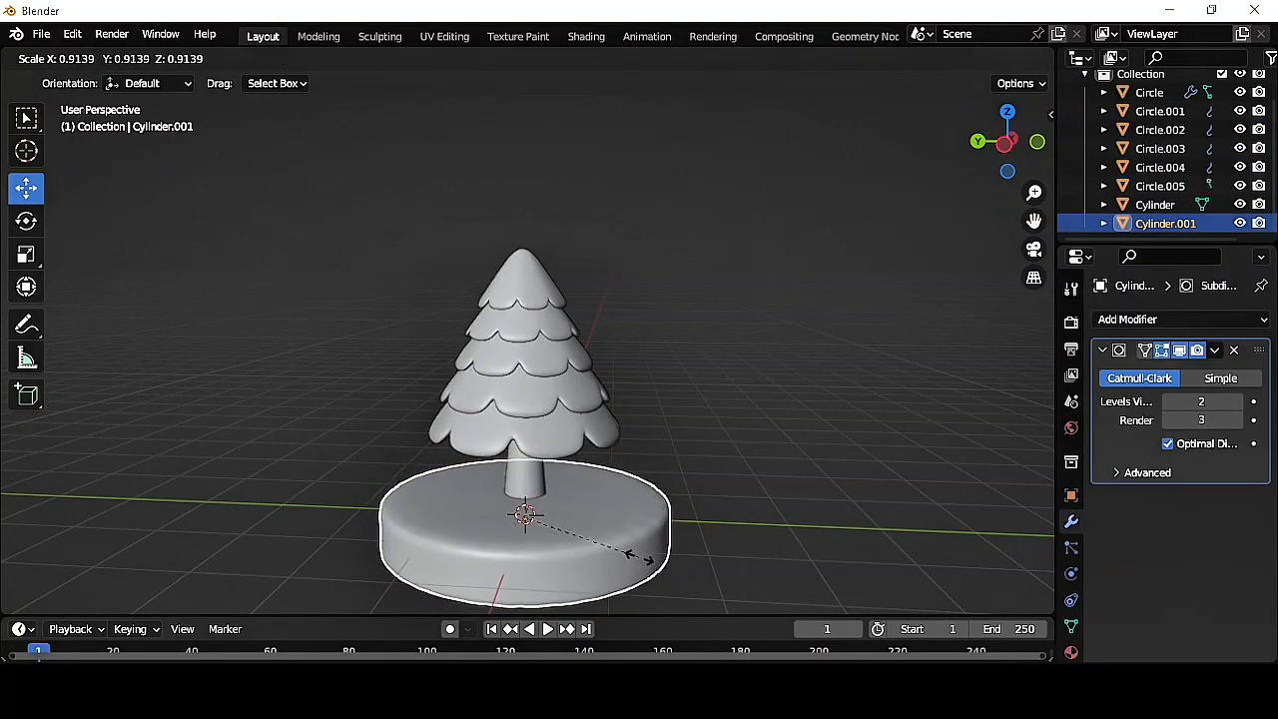
{"action": "key", "text": "Return"}
{"action": "key", "text": "g"}
{"action": "key", "text": "z"}
{"action": "key", "text": "Return"}
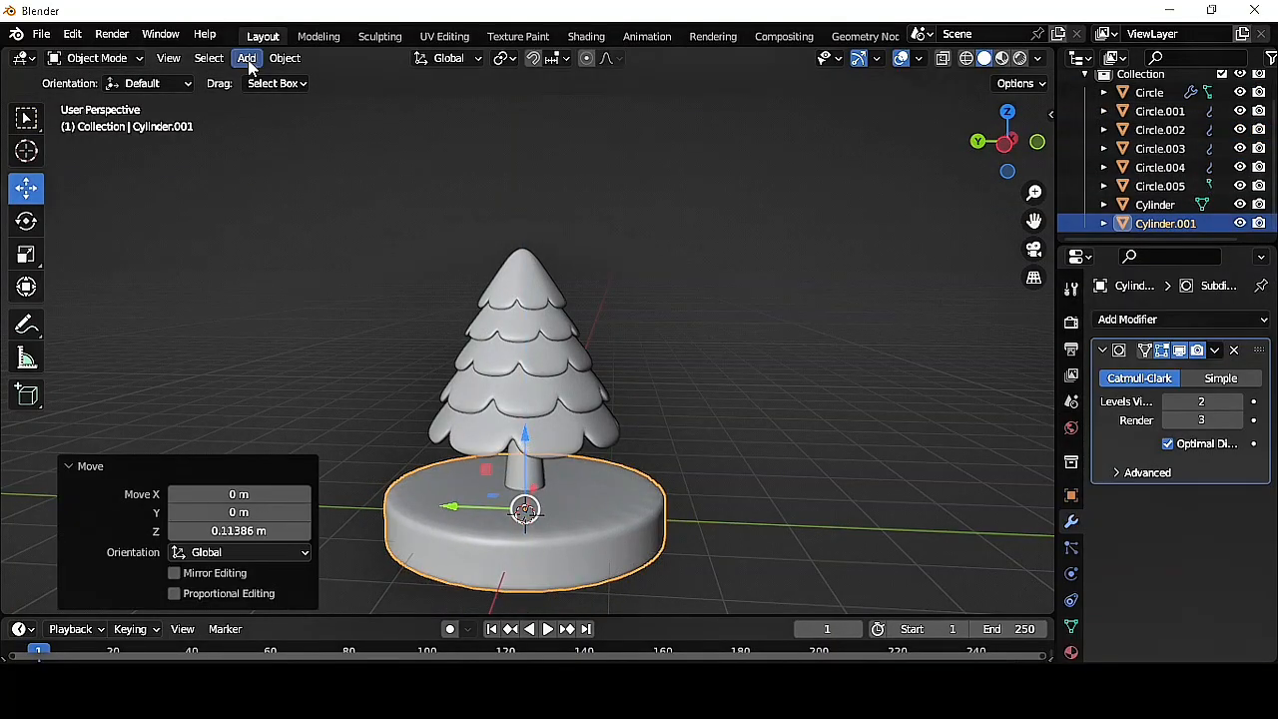
{"action": "left_click", "coordinate": [743, 278]}
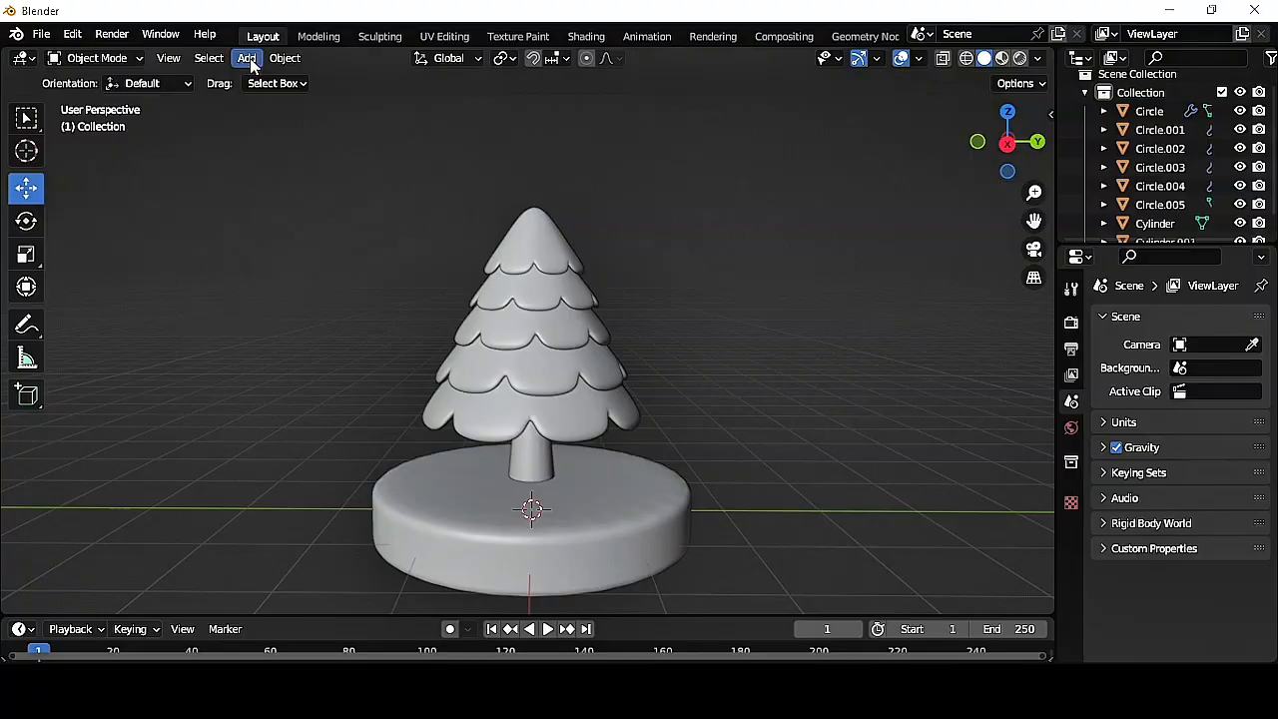
- Add a mesh circle with 10 vertices at the origin for the star
{"action": "left_click", "coordinate": [247, 58]}
{"action": "mouse_move", "coordinate": [274, 80]}
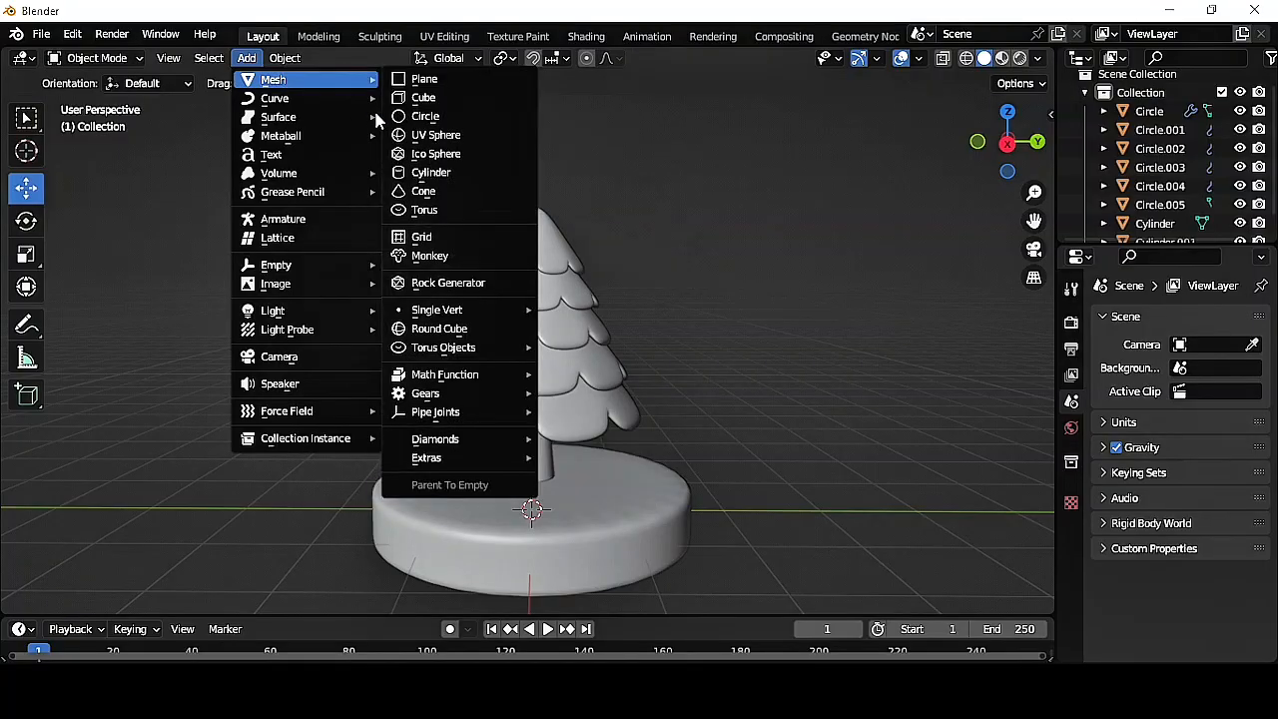
{"action": "left_click", "coordinate": [430, 114]}
{"action": "left_click", "coordinate": [277, 395]}
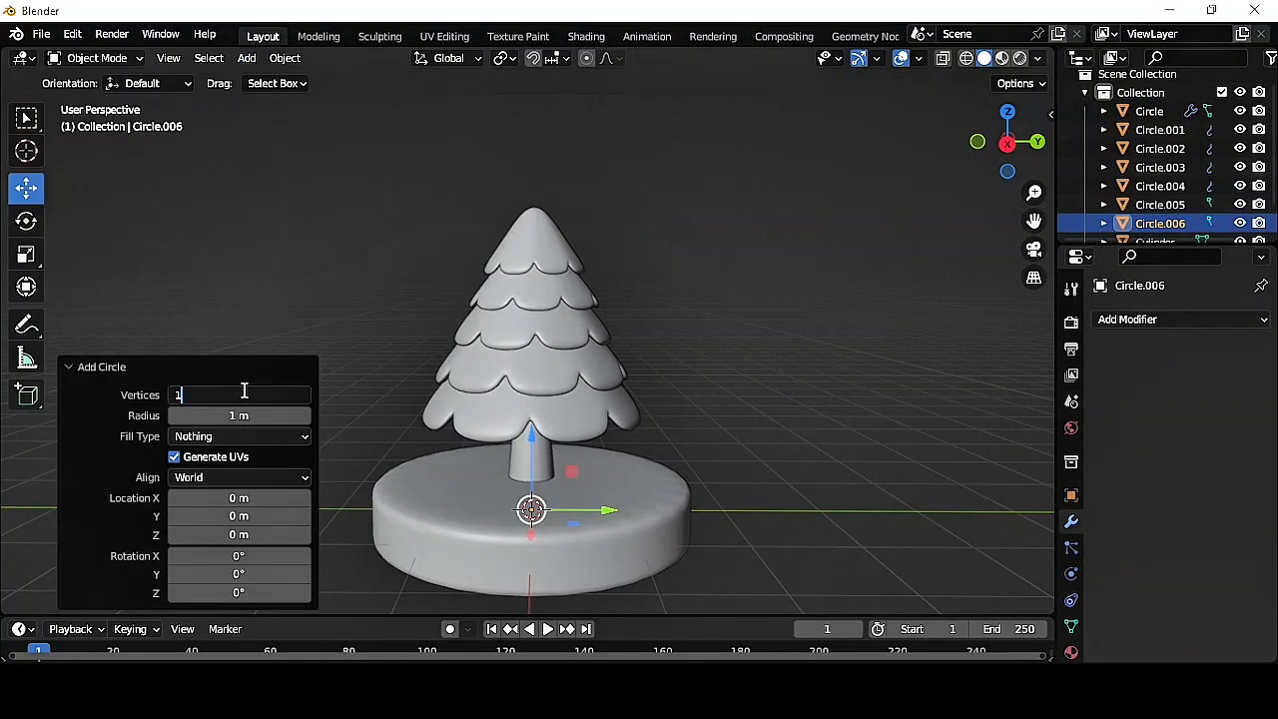
- Raise the circle about 0.69 m along Z and move it about 2 m along negative Y, clear of the tree
{"action": "key", "text": "g"}
{"action": "key", "text": "z"}
{"action": "key", "text": "Return"}
{"action": "key", "text": "g"}
{"action": "key", "text": "y"}
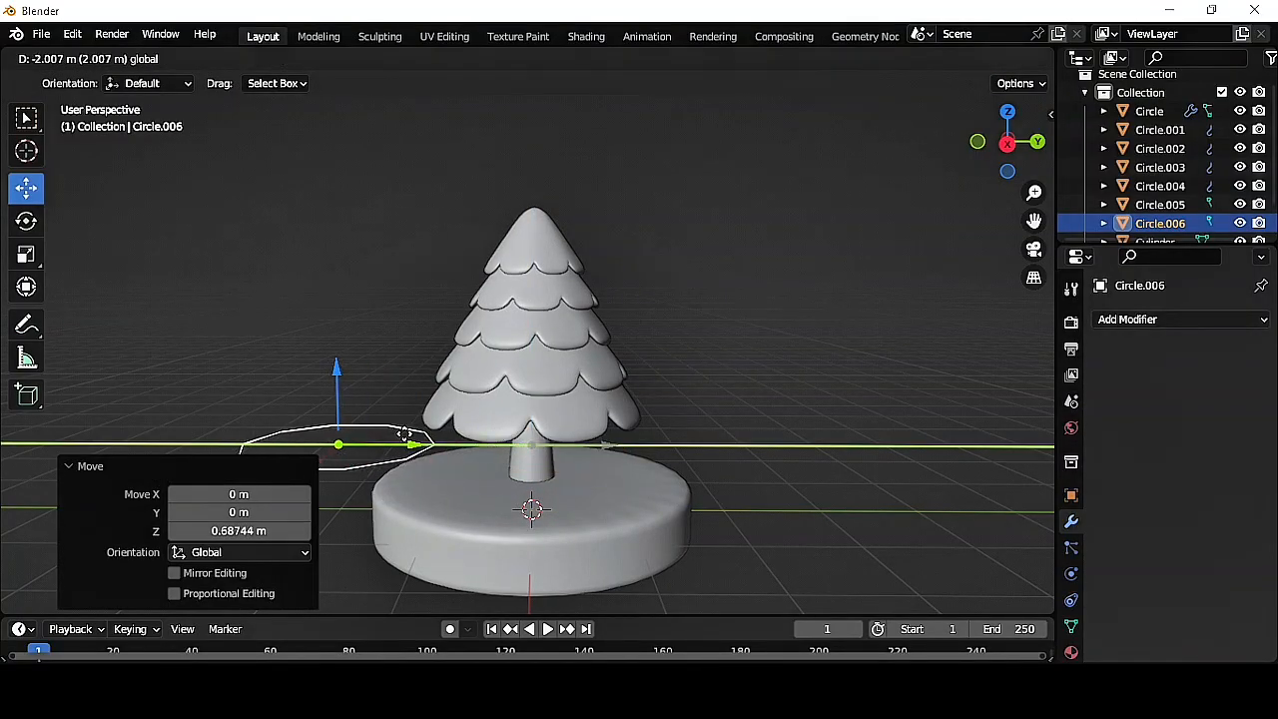
{"action": "key", "text": "Return"}
{"action": "left_click", "coordinate": [395, 342]}
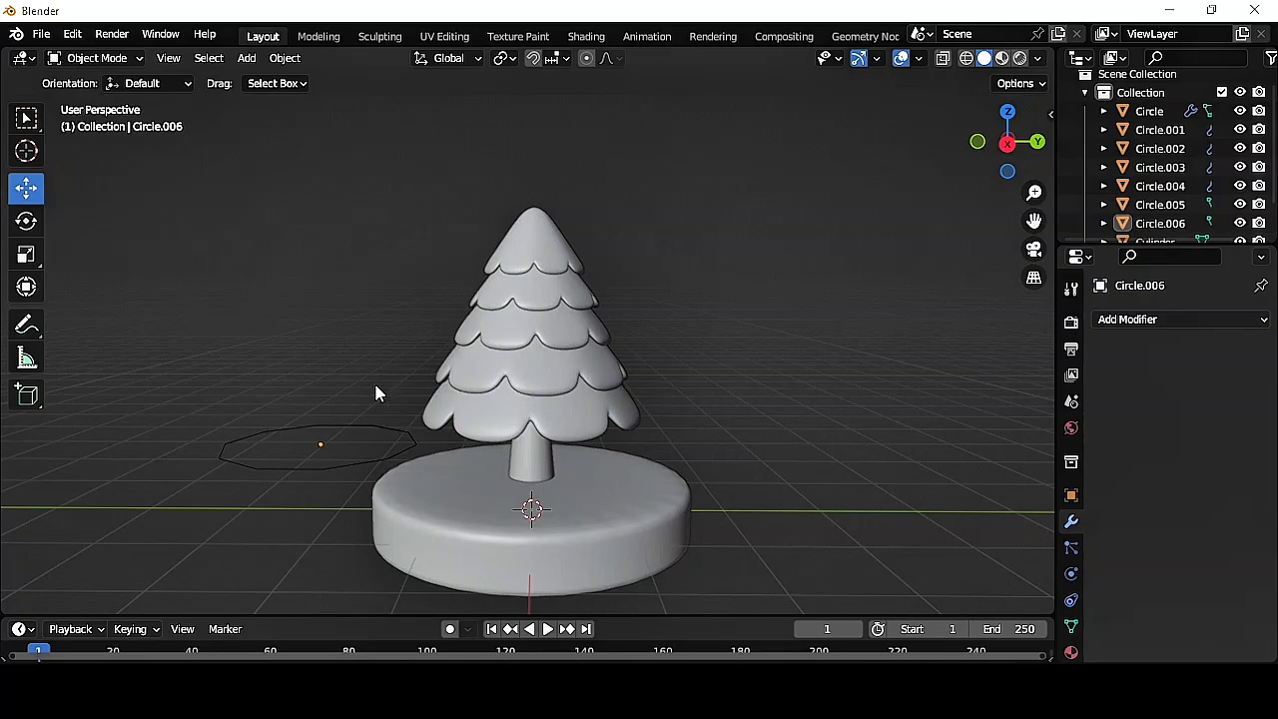
- Isolate the circle in Local View and enter Edit Mode
{"action": "left_click", "coordinate": [365, 467]}
{"action": "key", "text": "KP_Divide"}
{"action": "middle_click_drag", "start_coordinate": [488, 421], "coordinate": [314, 228]}
{"action": "left_click", "coordinate": [95, 58]}
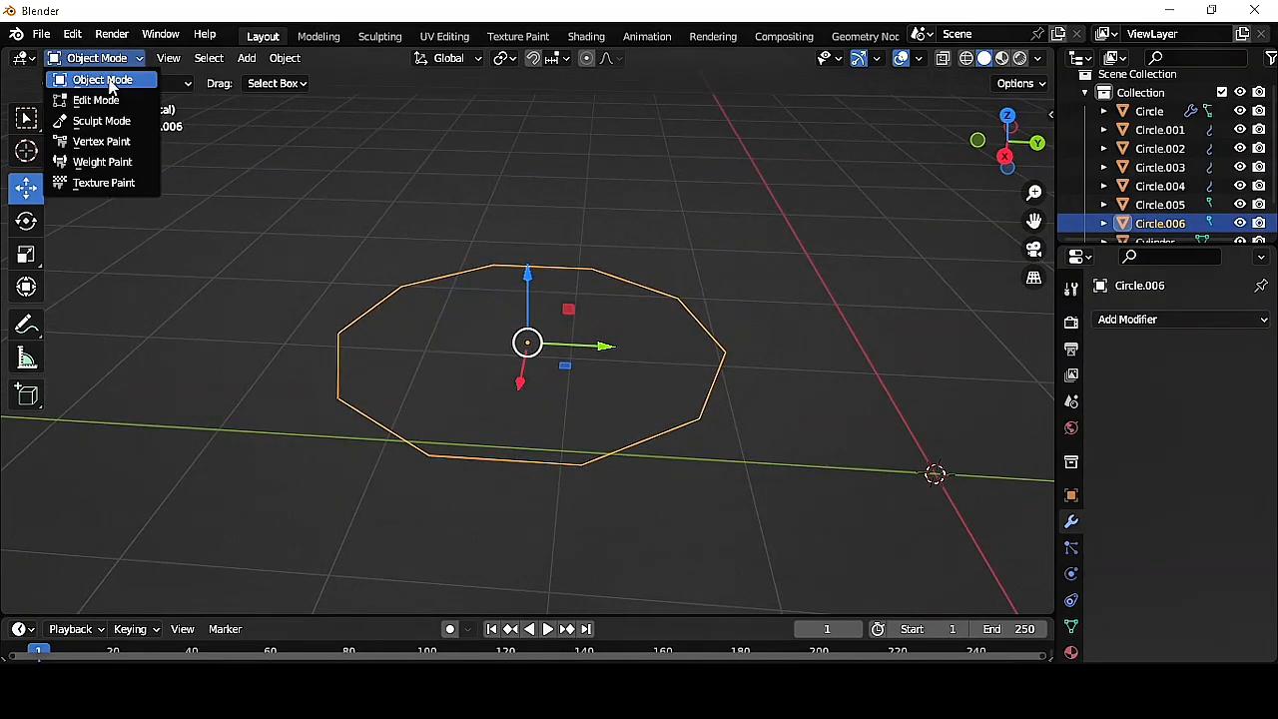
{"action": "left_click", "coordinate": [89, 100]}
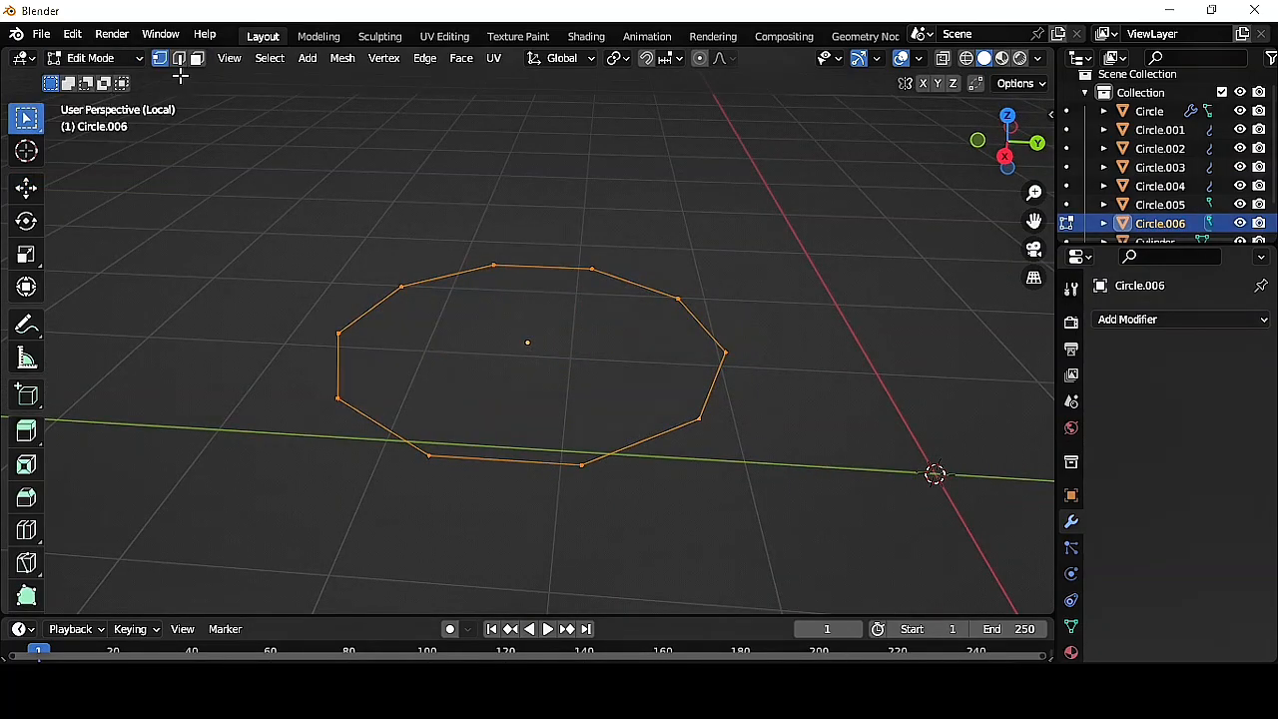
- Use Checker Deselect on the circle's vertices and scale the remaining ones to about 0.494 to form a five-pointed star
{"action": "left_click", "coordinate": [261, 58]}
{"action": "left_click", "coordinate": [340, 229]}
{"action": "key", "text": "s"}
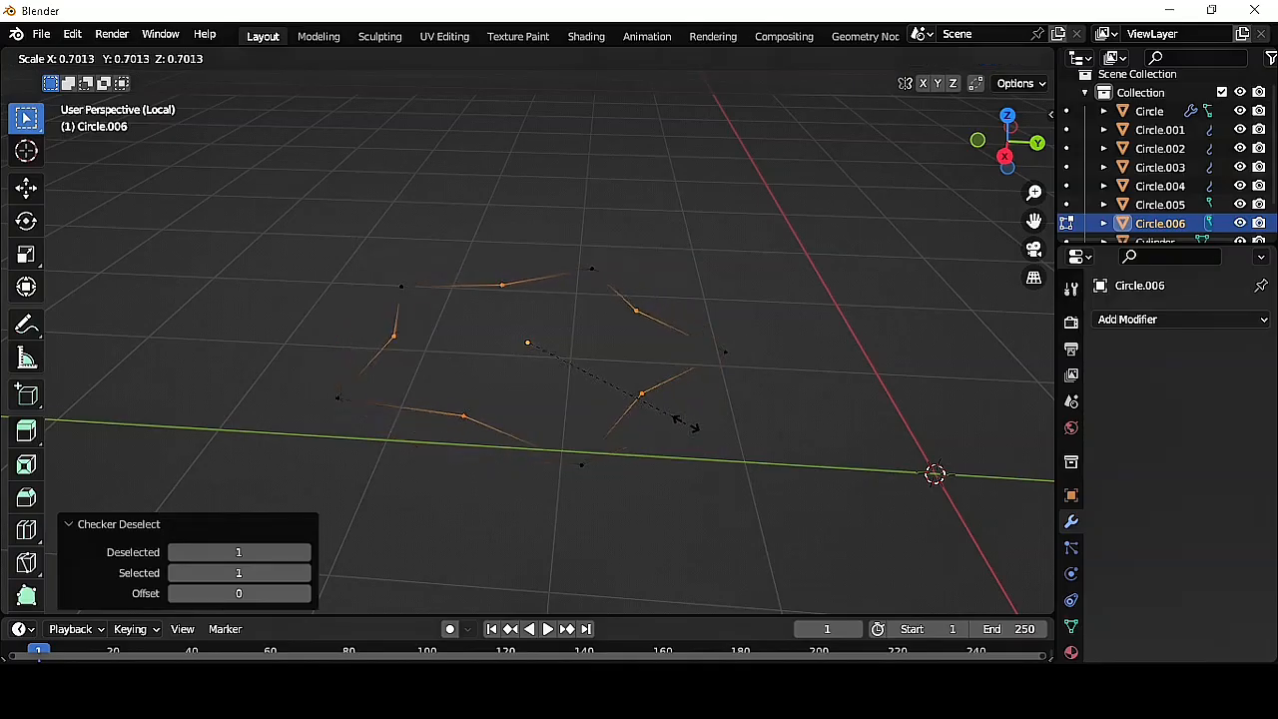
{"action": "left_click", "coordinate": [647, 383]}
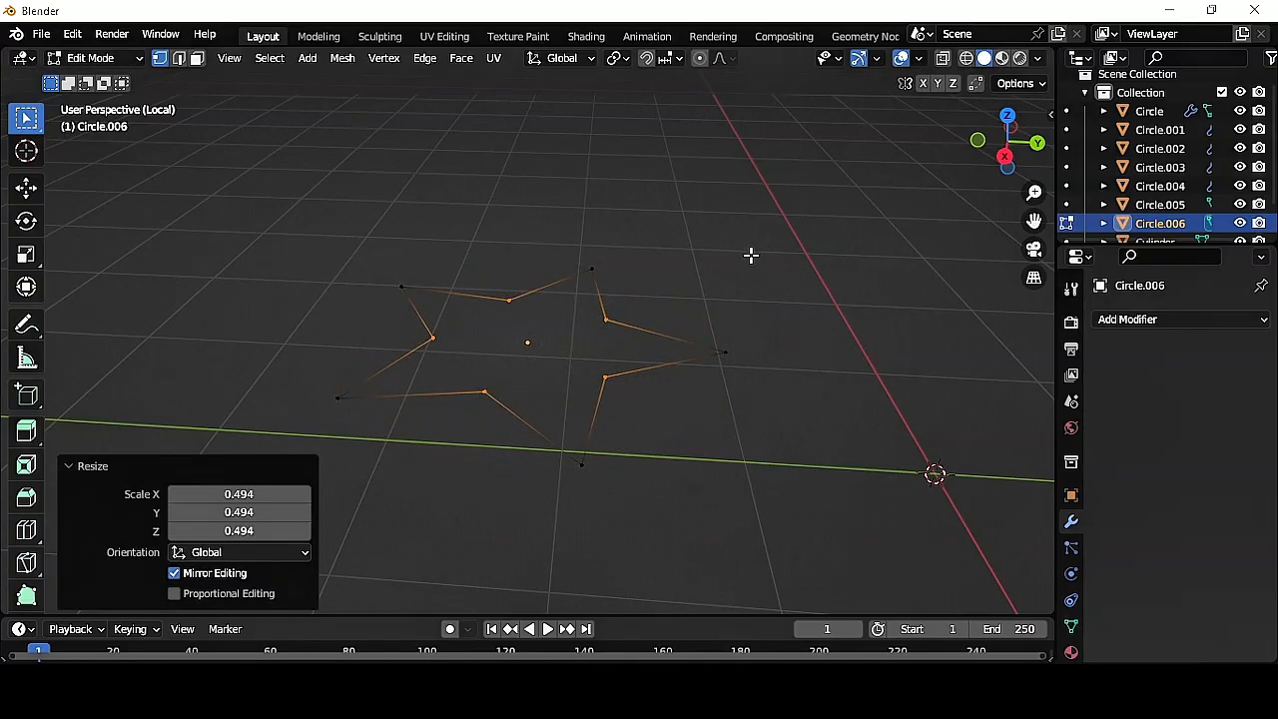
- Fill the star outline with a face, extrude it about 0.24 m upward, and return to Object Mode
{"action": "key", "text": "a"}
{"action": "middle_click_drag", "start_coordinate": [761, 282], "coordinate": [789, 277]}
{"action": "key", "text": "f"}
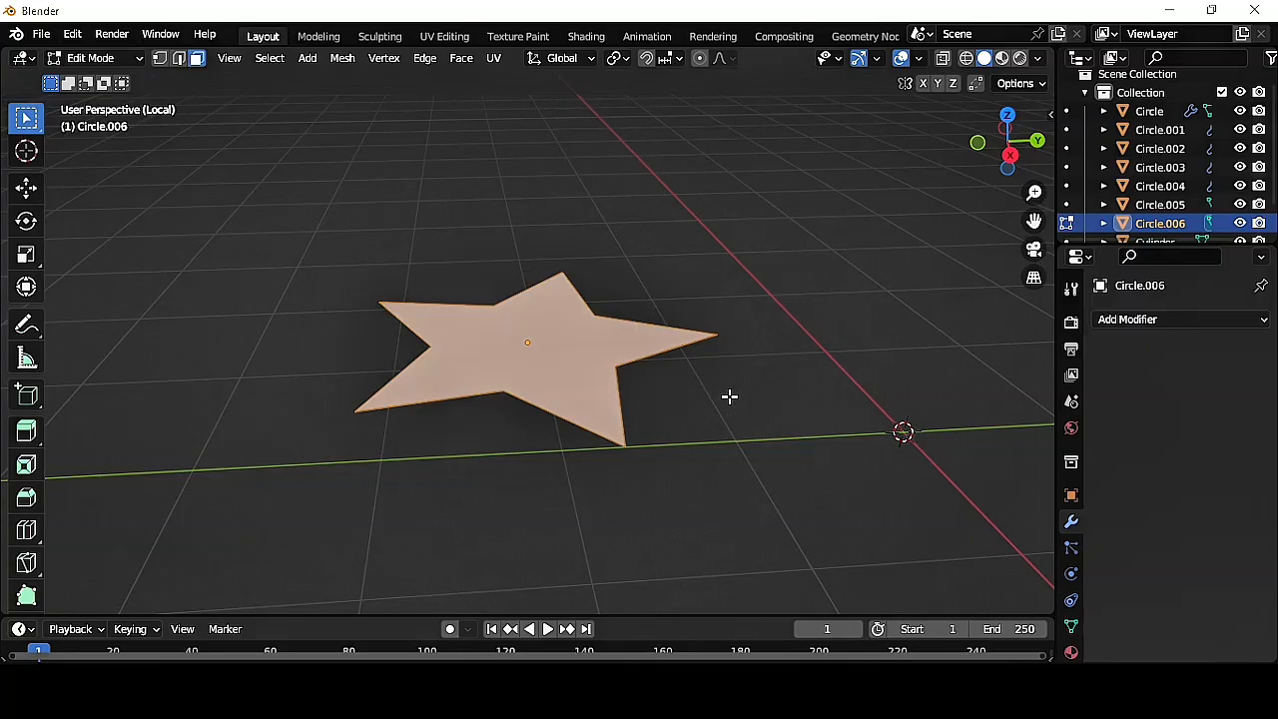
{"action": "key", "text": "e"}
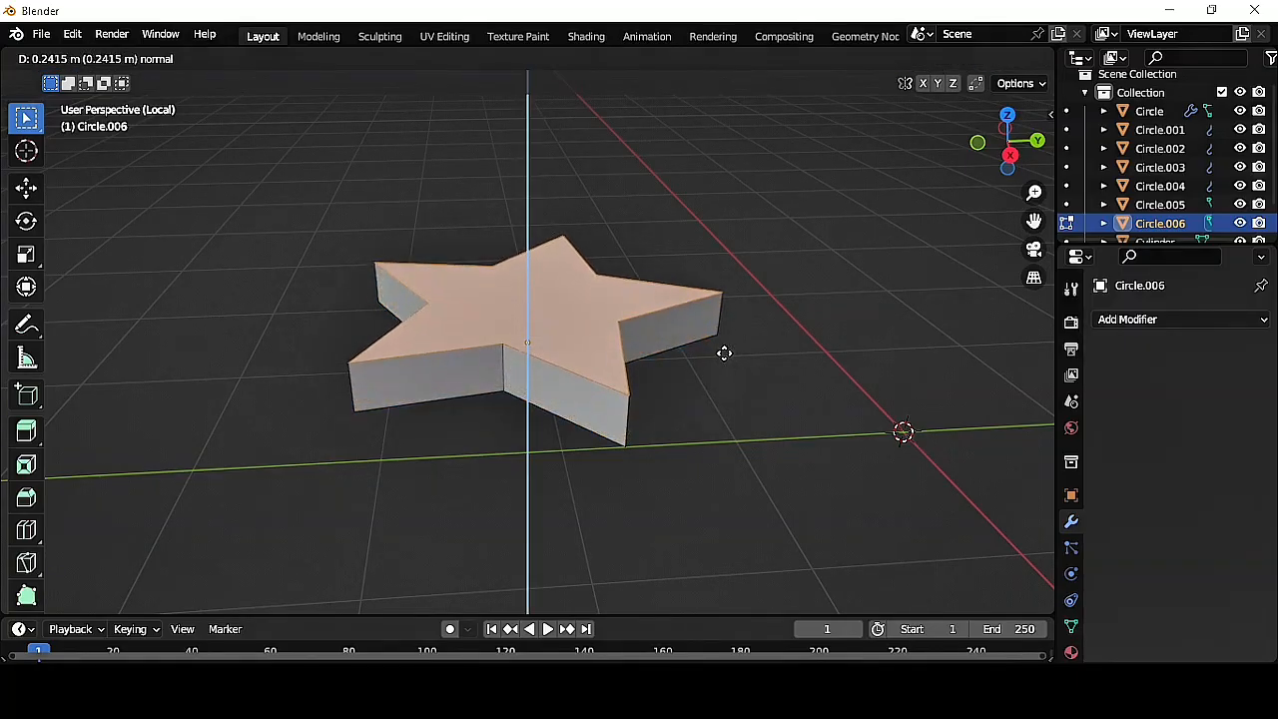
{"action": "left_click", "coordinate": [723, 348]}
{"action": "middle_click_drag", "start_coordinate": [723, 348], "coordinate": [720, 394]}
{"action": "key", "text": "Tab"}
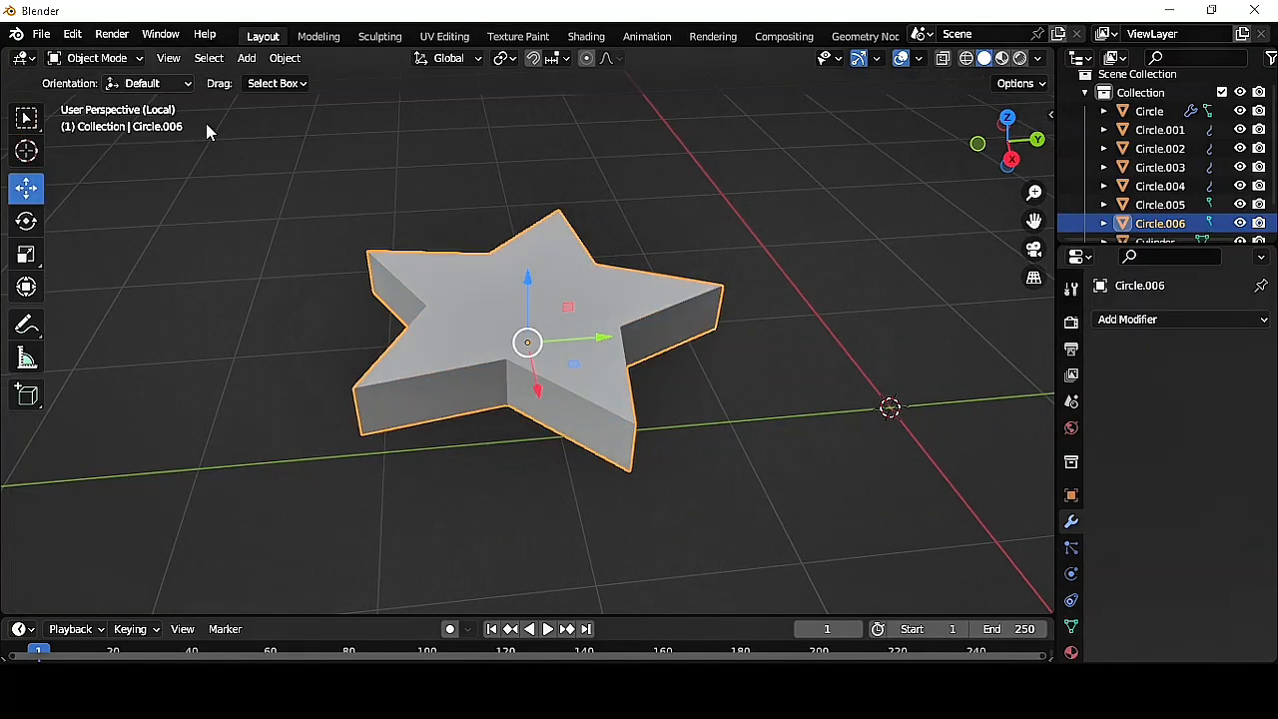
- Rotate the star 90° about the global X axis so it stands upright
{"action": "scroll", "coordinate": [557, 293], "scroll_direction": "down", "scroll_amount": 1}
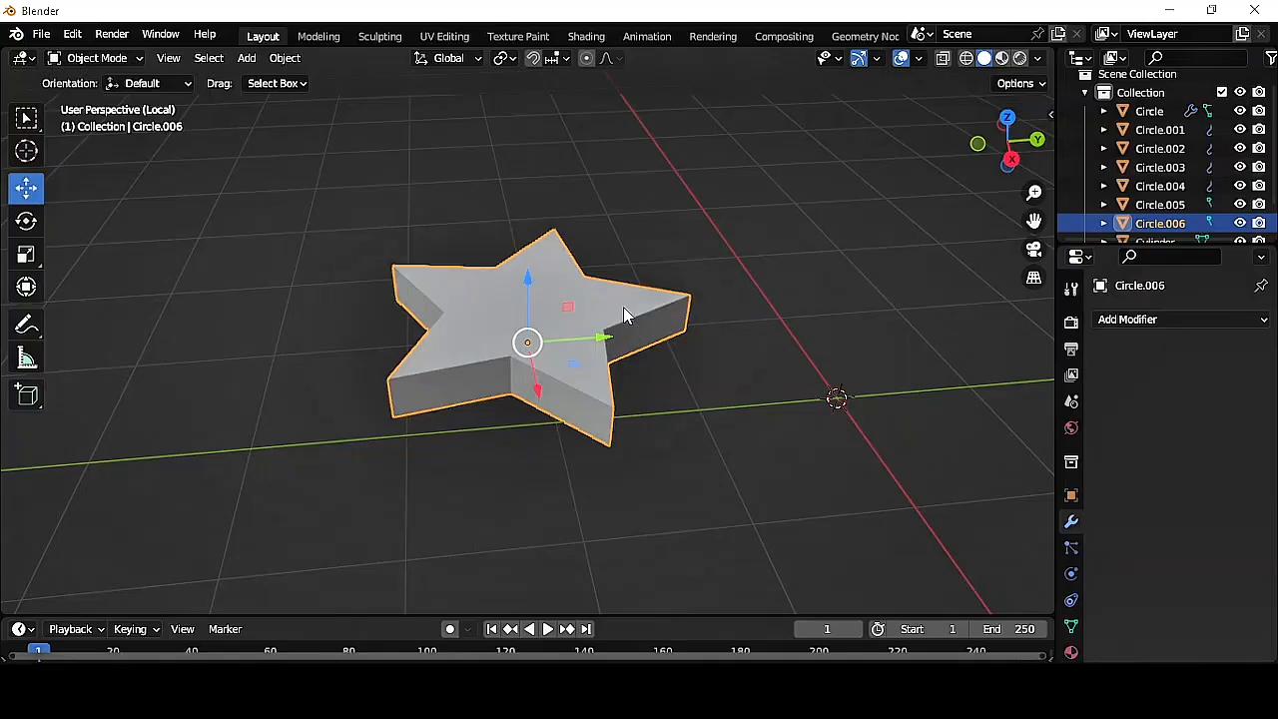
{"action": "type", "text": "r90"}
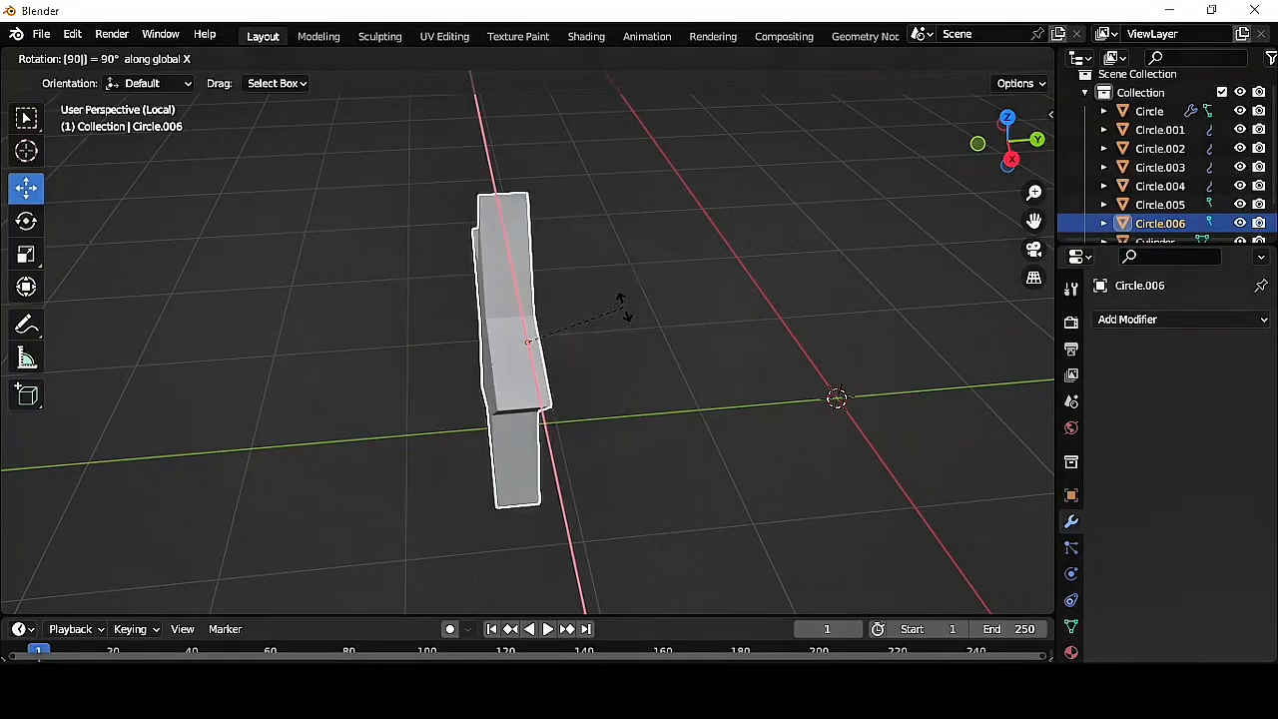
{"action": "key", "text": "Return"}
{"action": "middle_click_drag", "start_coordinate": [605, 422], "coordinate": [742, 409]}
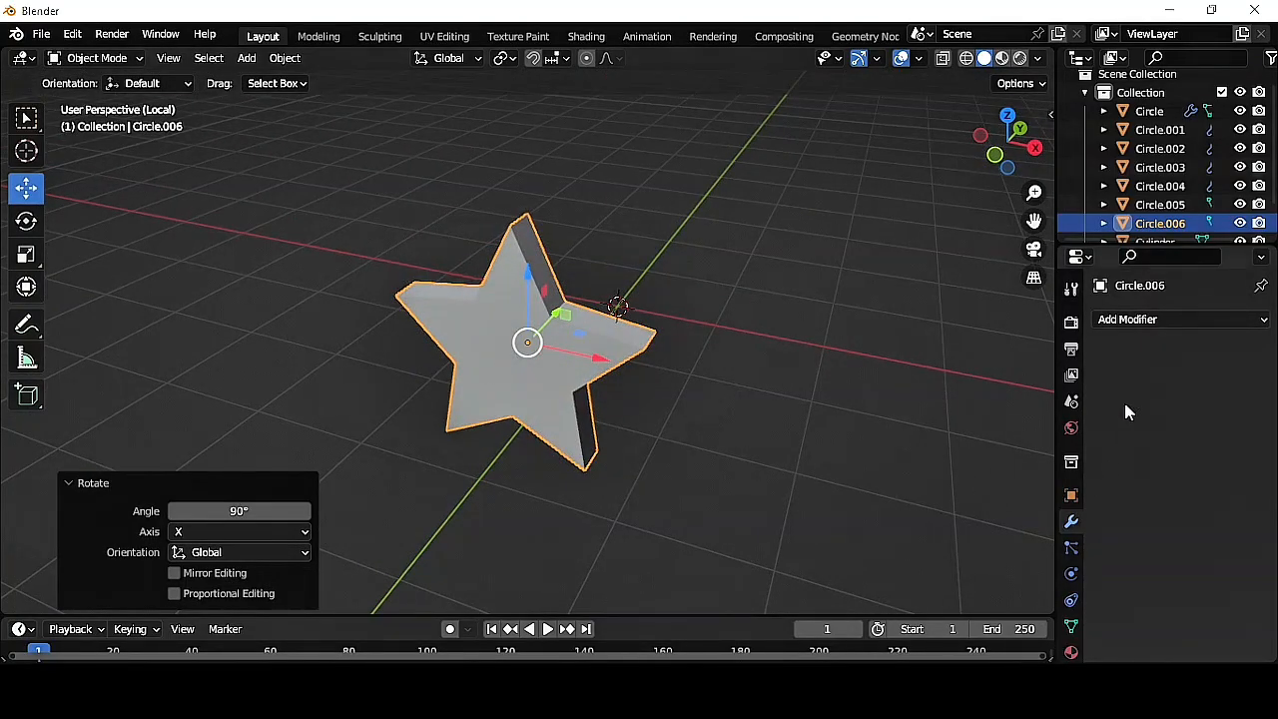
- Add a Subdivision Surface modifier to the star with viewport level 2 and render level 3
{"action": "left_click", "coordinate": [1127, 319]}
{"action": "left_click", "coordinate": [918, 650]}
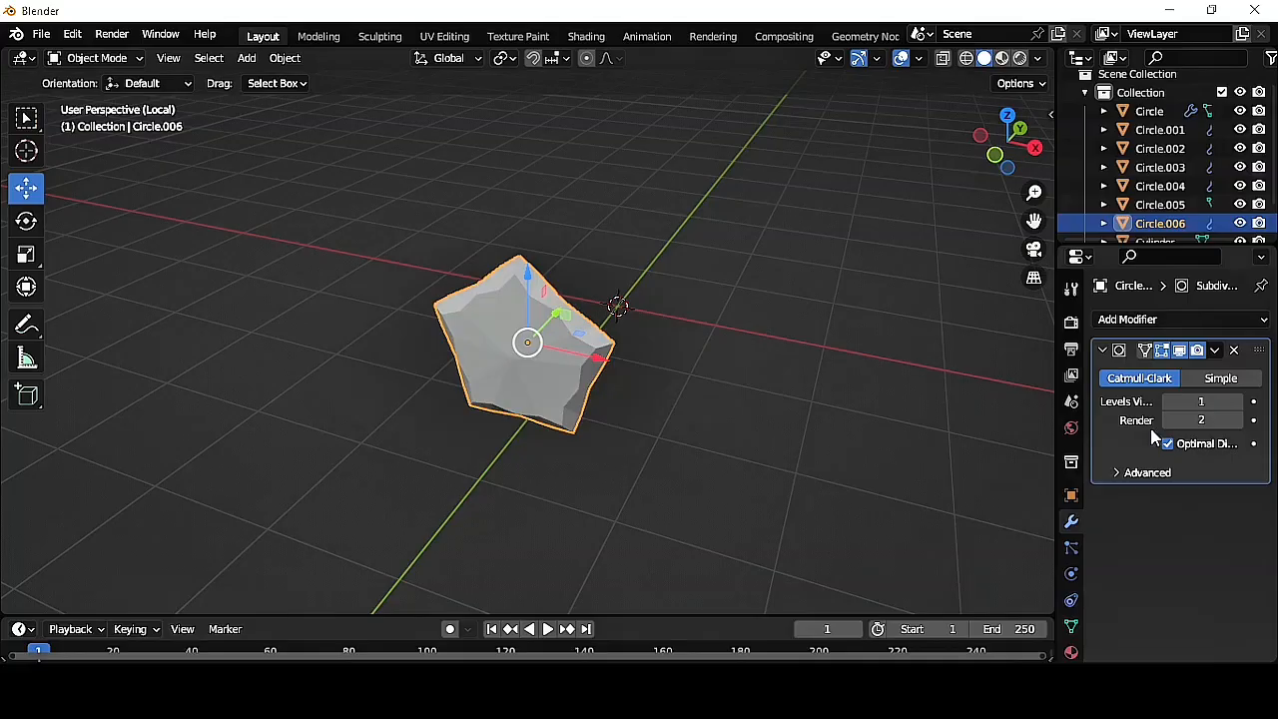
{"action": "left_click", "coordinate": [1239, 402]}
{"action": "left_click", "coordinate": [1239, 421]}
- Bevel the star's edges in Edit Mode with an offset width of about 0.044 m and one segment
{"action": "left_click", "coordinate": [132, 57]}
{"action": "left_click", "coordinate": [103, 97]}
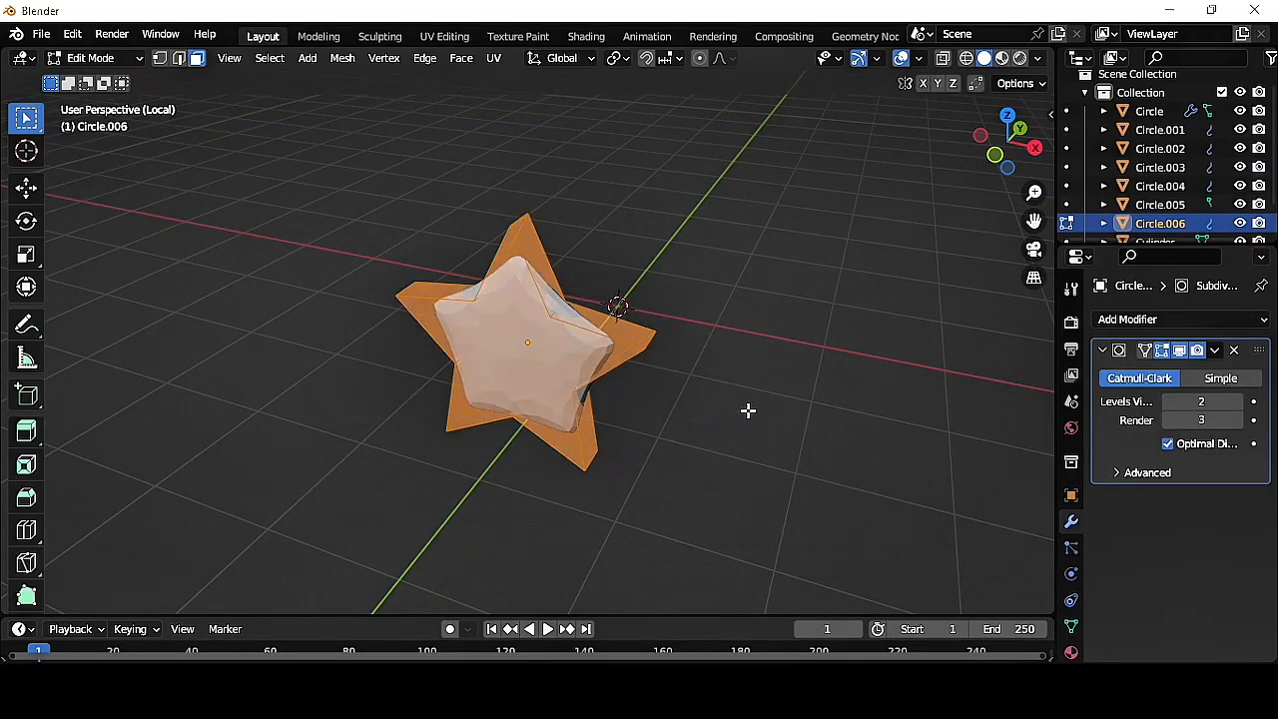
{"action": "left_click", "coordinate": [754, 439]}
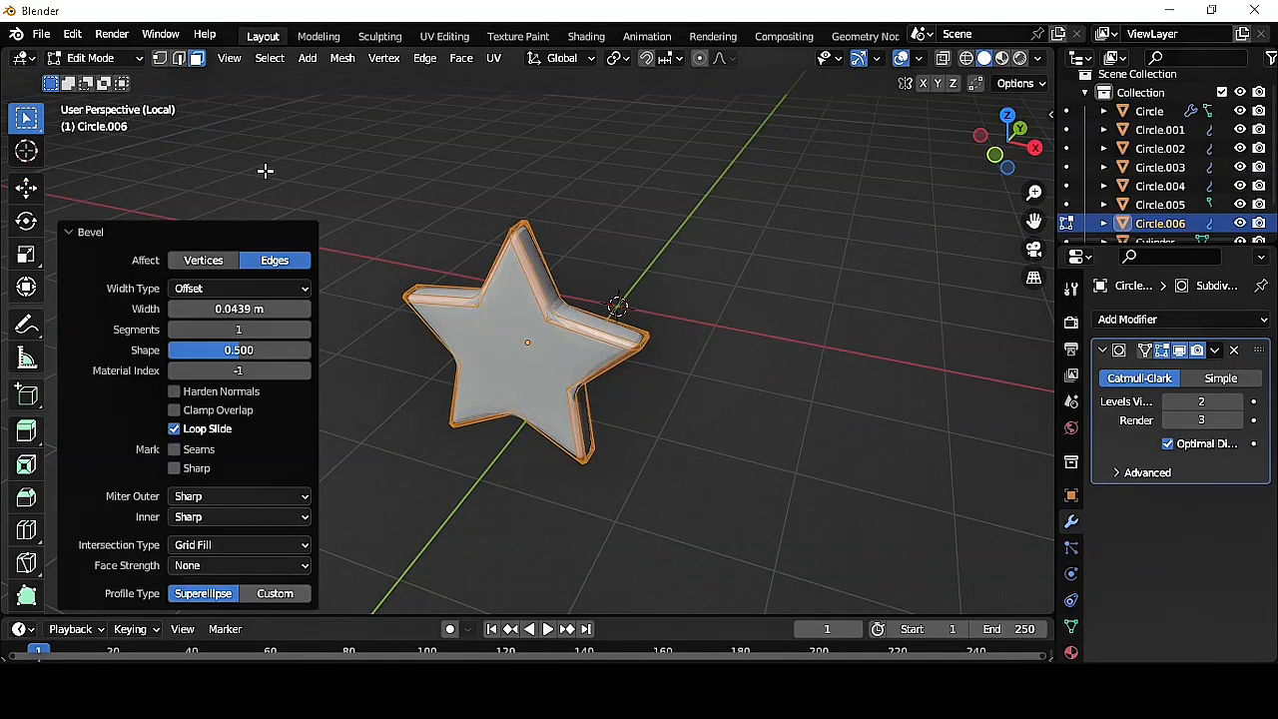
- Return the star to Object Mode and shade it smooth
{"action": "left_click", "coordinate": [100, 58]}
{"action": "left_click", "coordinate": [100, 77]}
{"action": "right_click", "coordinate": [531, 361]}
{"action": "left_click", "coordinate": [531, 322]}
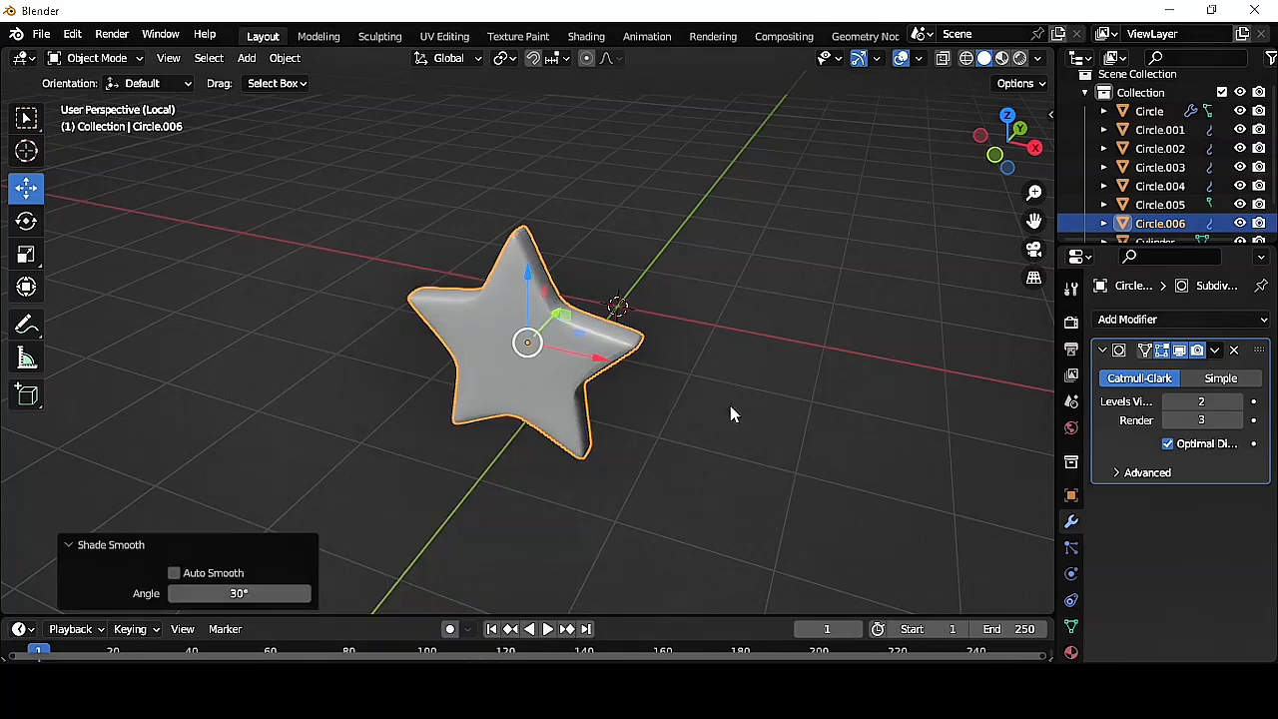
- Exit Local View, scale the star by about 0.535 beside the tree and rotate it about 96° around the global Z axis
{"action": "key", "text": "KP_Divide"}
{"action": "left_click_drag", "start_coordinate": [394, 449], "coordinate": [499, 479]}
{"action": "key", "text": "s"}
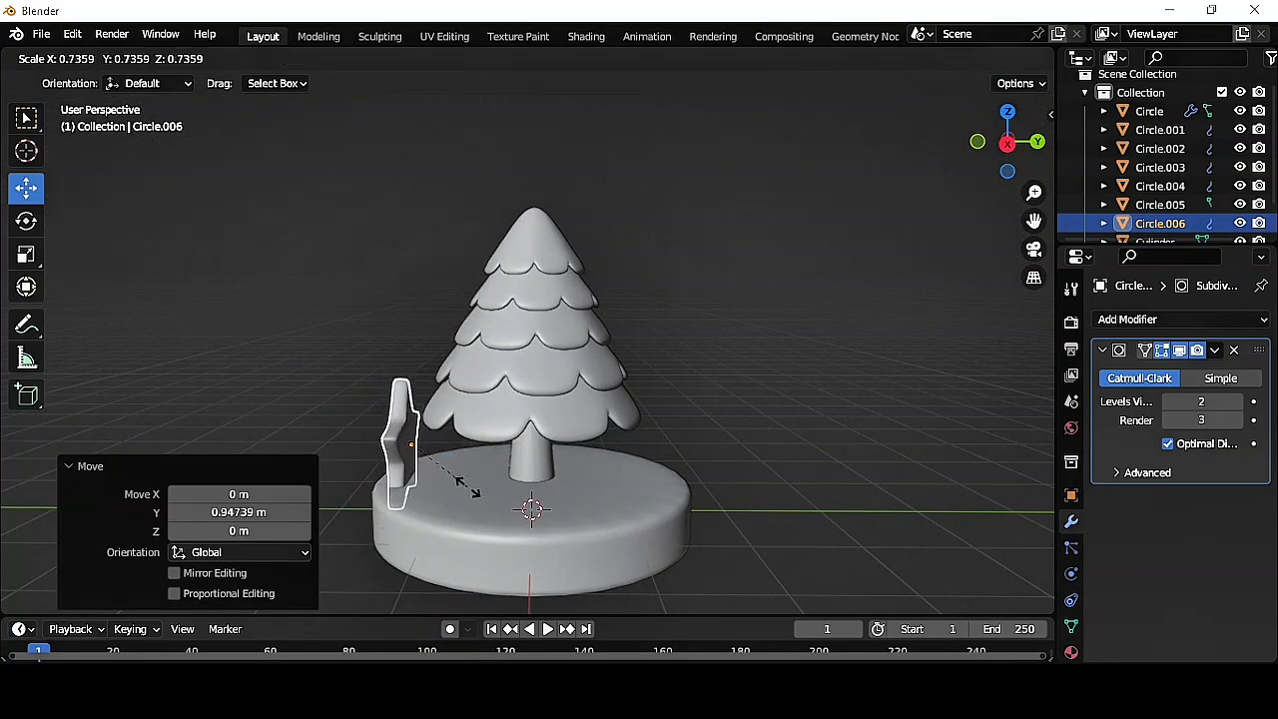
{"action": "left_click", "coordinate": [454, 480]}
{"action": "left_click", "coordinate": [26, 221]}
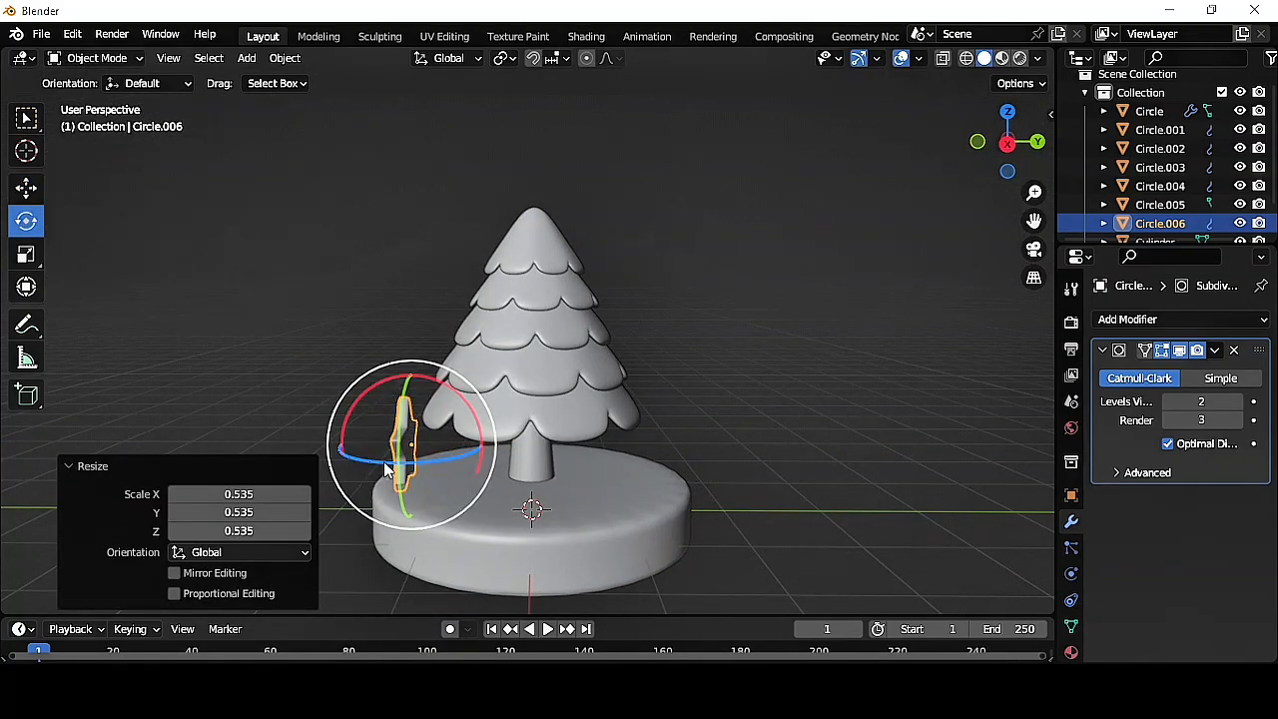
{"action": "left_click_drag", "start_coordinate": [383, 461], "coordinate": [420, 437]}
- Move the star onto the tip of the tree and resize it to fit the treetop
{"action": "left_click", "coordinate": [32, 189]}
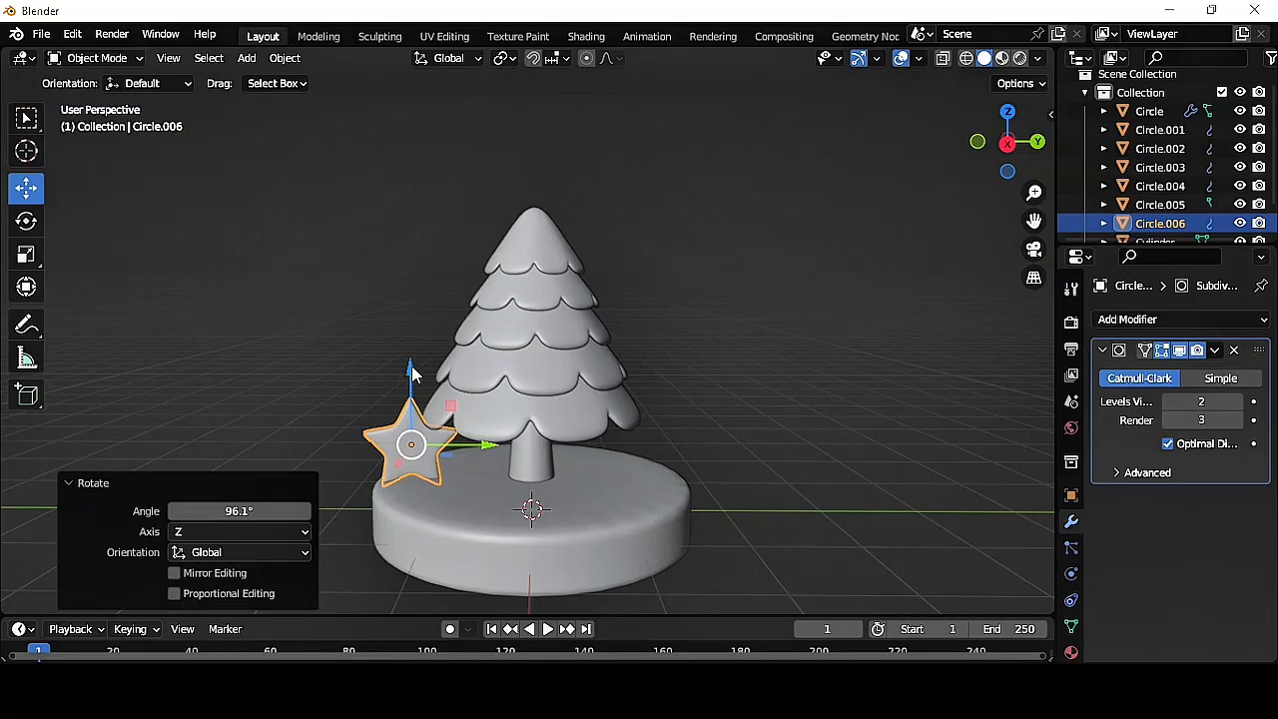
{"action": "left_click_drag", "start_coordinate": [413, 367], "coordinate": [412, 131]}
{"action": "left_click_drag", "start_coordinate": [492, 206], "coordinate": [624, 204]}
{"action": "left_click_drag", "start_coordinate": [536, 130], "coordinate": [535, 103]}
{"action": "key", "text": "s"}
{"action": "left_click", "coordinate": [659, 269]}
{"action": "mouse_move", "coordinate": [605, 180]}
{"action": "left_mouse_down"}
{"action": "mouse_move", "coordinate": [594, 177]}
{"action": "mouse_move", "coordinate": [605, 183]}
{"action": "left_mouse_up"}
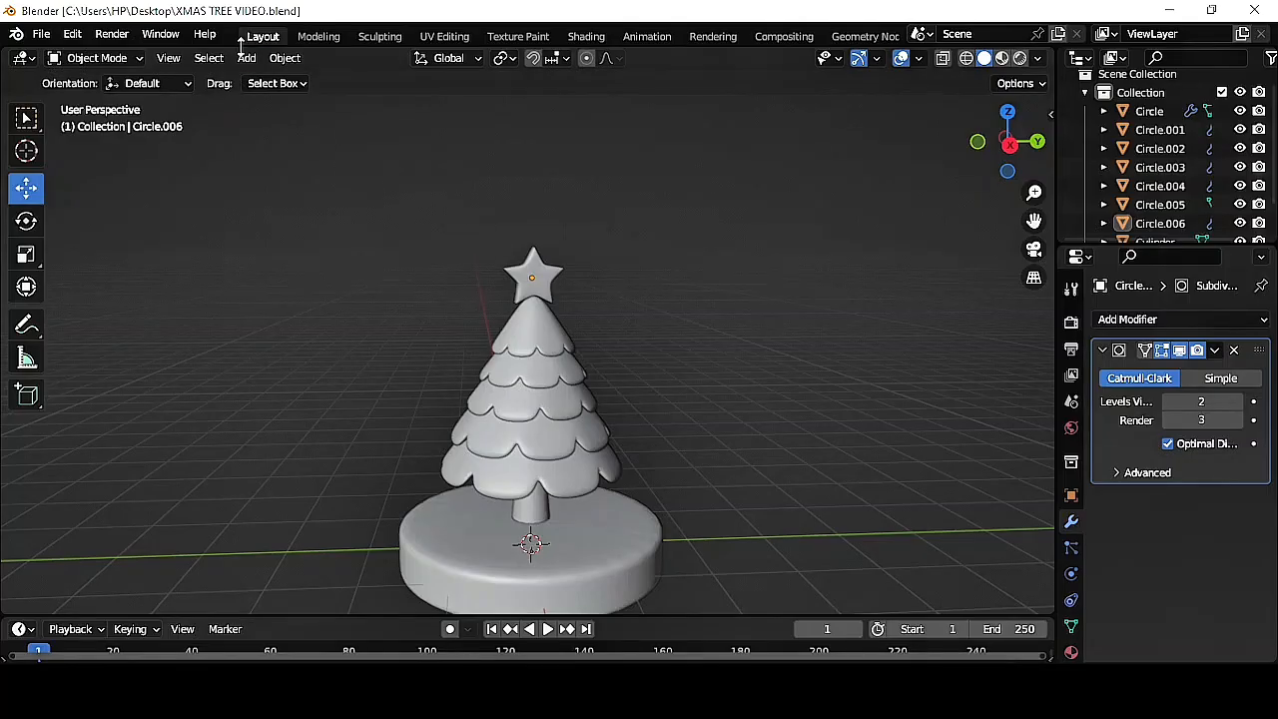
- Add a Bezier circle, raise it about 1.1 m along Z and scale it by about 1.12 around the lowest tier
{"action": "left_click", "coordinate": [246, 57]}
{"action": "mouse_move", "coordinate": [276, 100]}
{"action": "left_click", "coordinate": [424, 113]}
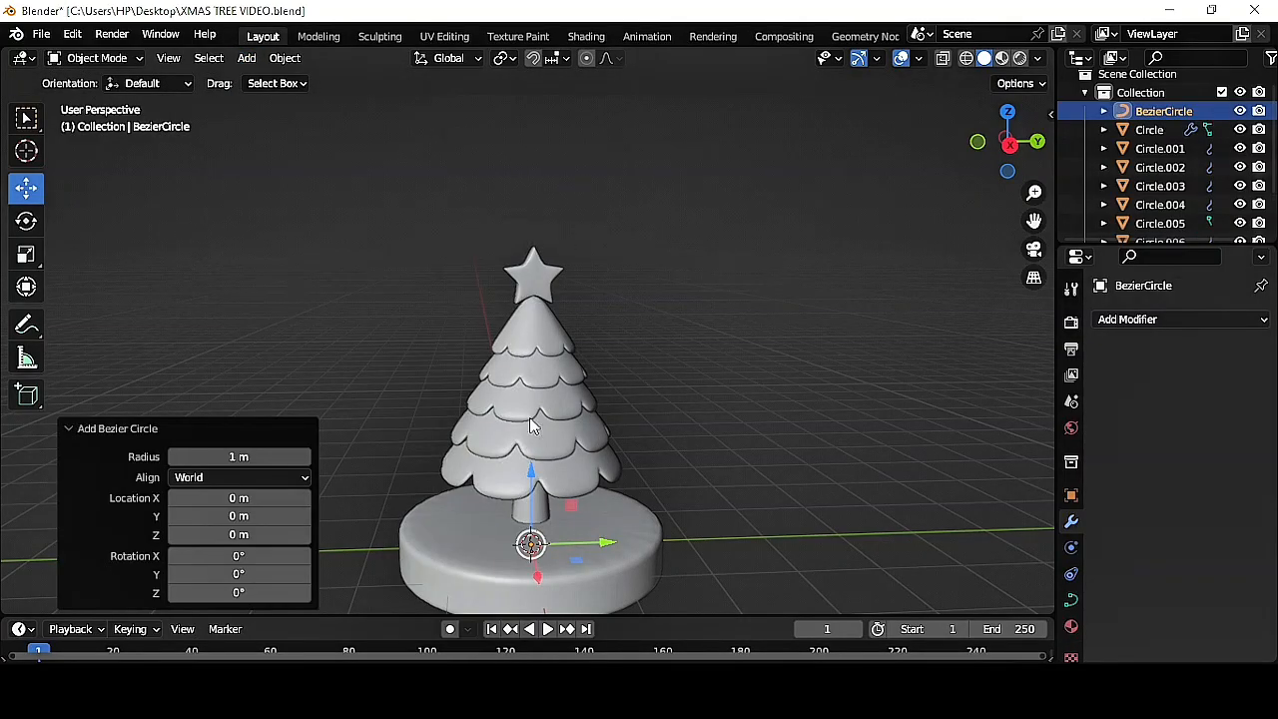
{"action": "left_click_drag", "start_coordinate": [535, 487], "coordinate": [520, 396]}
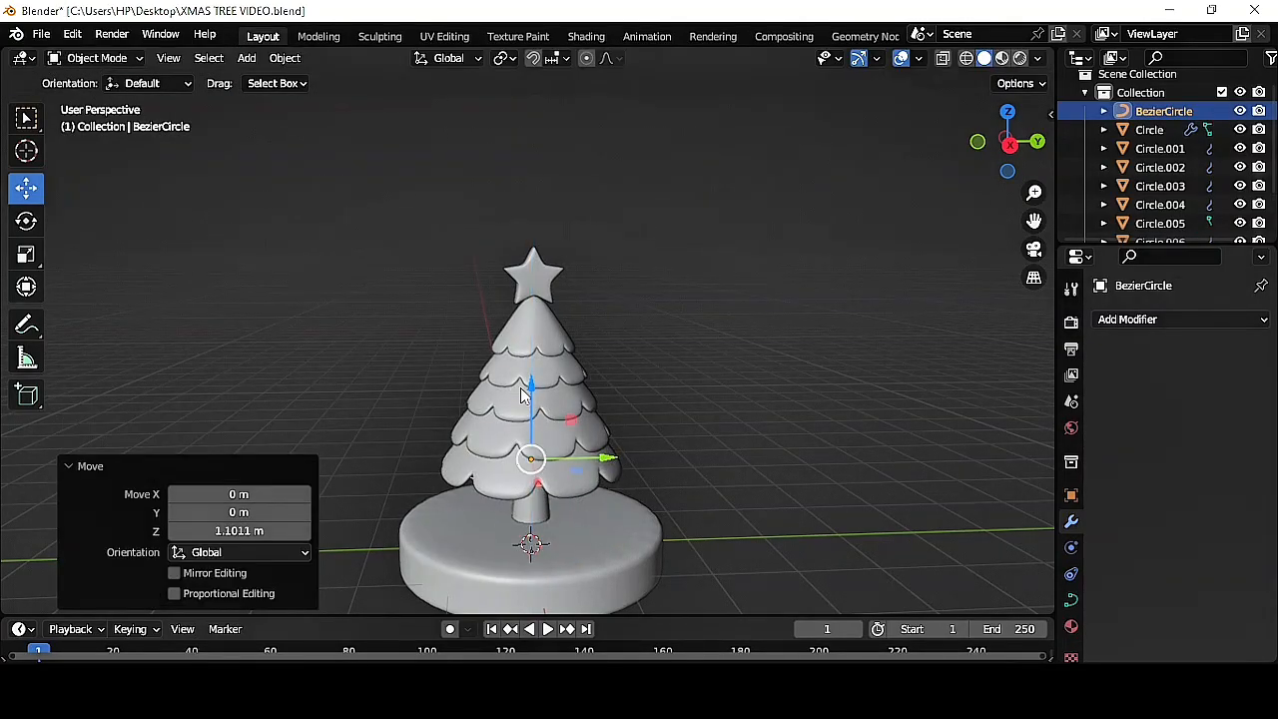
{"action": "key", "text": "s"}
{"action": "left_click", "coordinate": [653, 485]}
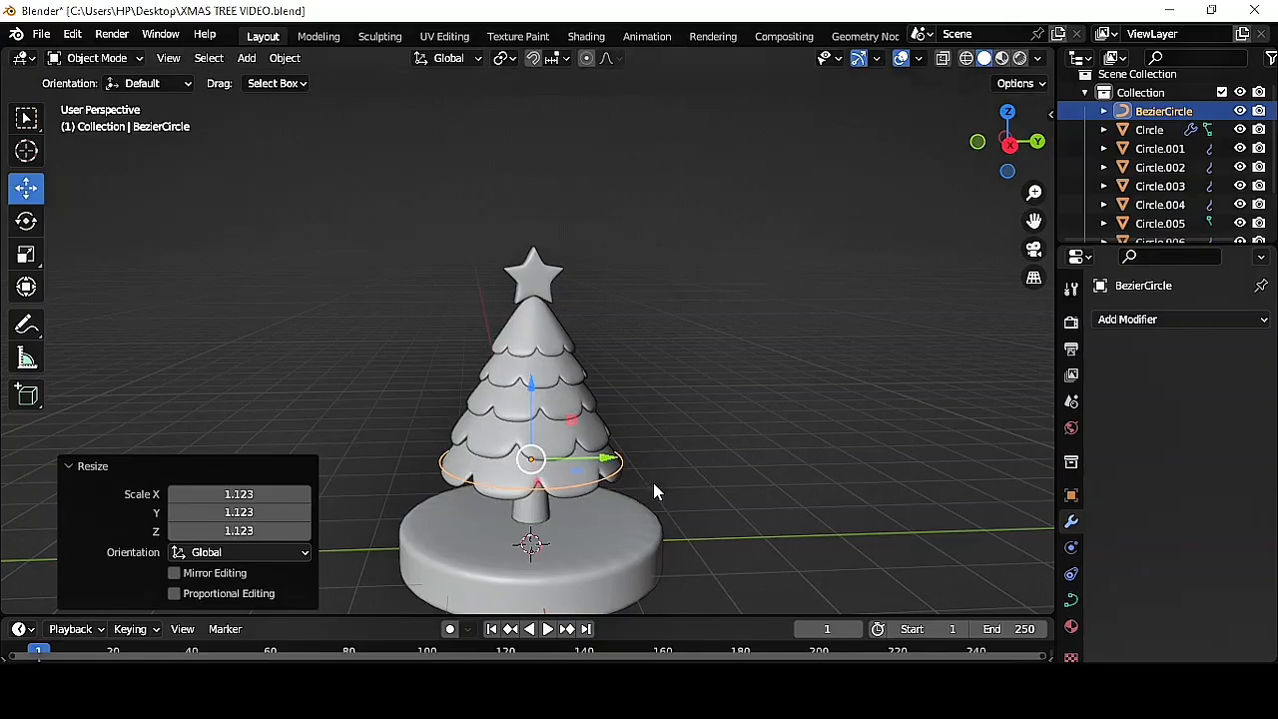
- Apply the Bezier circle's scale, nudge it slightly upward and scale it by about 0.966 to hug the lowest tier
{"action": "key", "text": "ctrl+a"}
{"action": "left_click", "coordinate": [589, 435]}
{"action": "left_click_drag", "start_coordinate": [535, 394], "coordinate": [539, 384]}
{"action": "scroll", "coordinate": [709, 484], "scroll_direction": "up", "scroll_amount": 3}
{"action": "key", "text": "s"}
{"action": "left_click", "coordinate": [818, 542]}
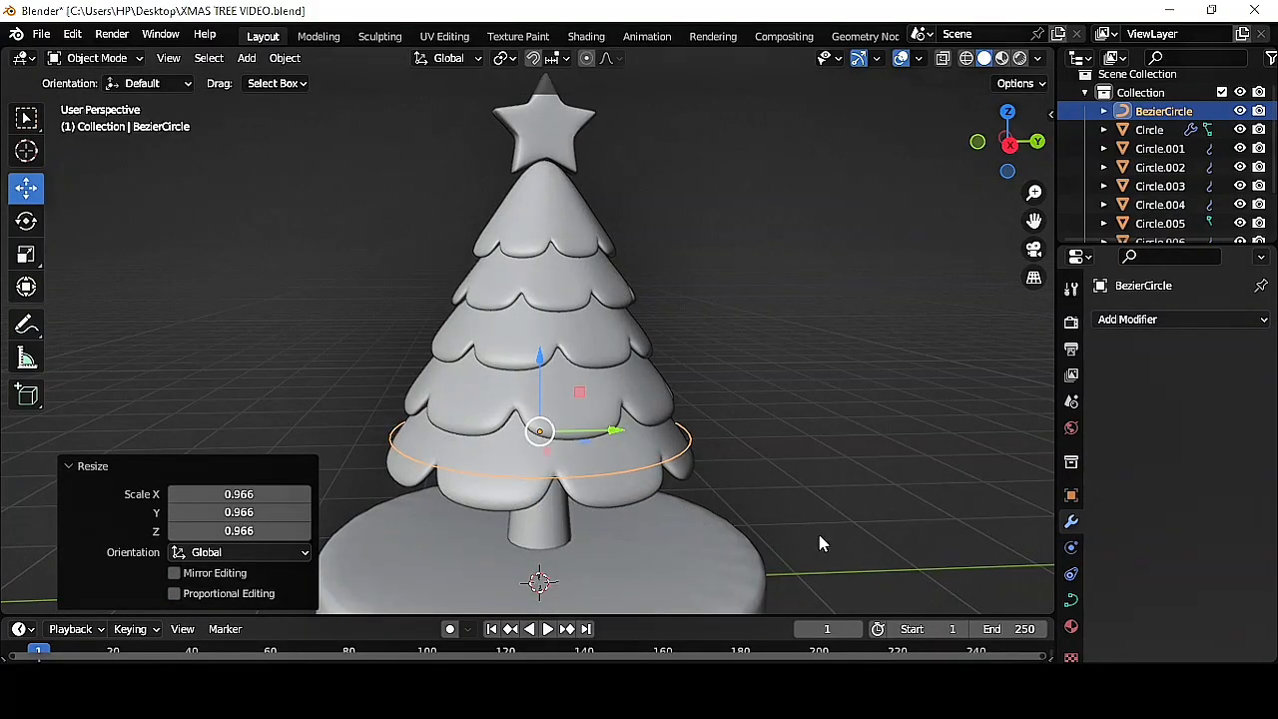
- Give the Bezier circle a round bevel with a depth of 0.01 m to form a wire, and deselect it
{"action": "left_click", "coordinate": [1070, 600]}
{"action": "scroll", "coordinate": [1178, 479], "scroll_direction": "down", "scroll_amount": 5}
{"action": "scroll", "coordinate": [905, 496], "scroll_direction": "up", "scroll_amount": 3}
{"action": "left_click", "coordinate": [904, 495]}
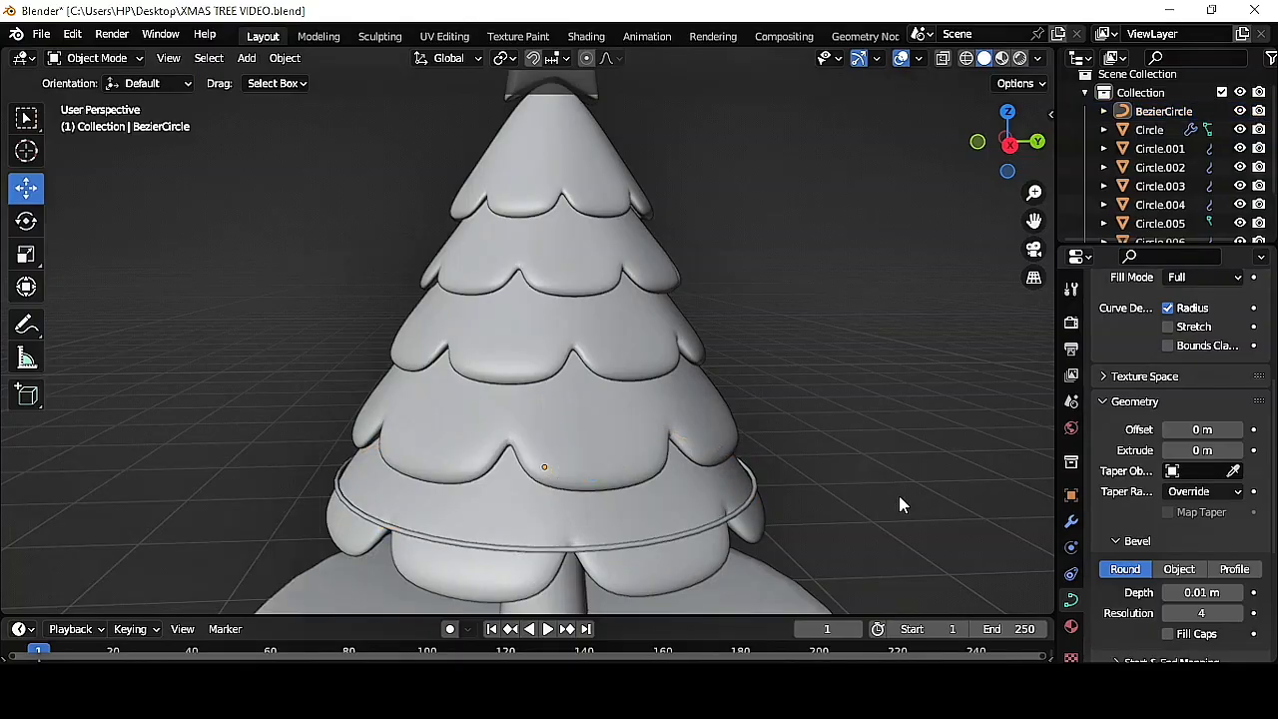
{"action": "scroll", "coordinate": [826, 506], "scroll_direction": "down", "scroll_amount": 4}
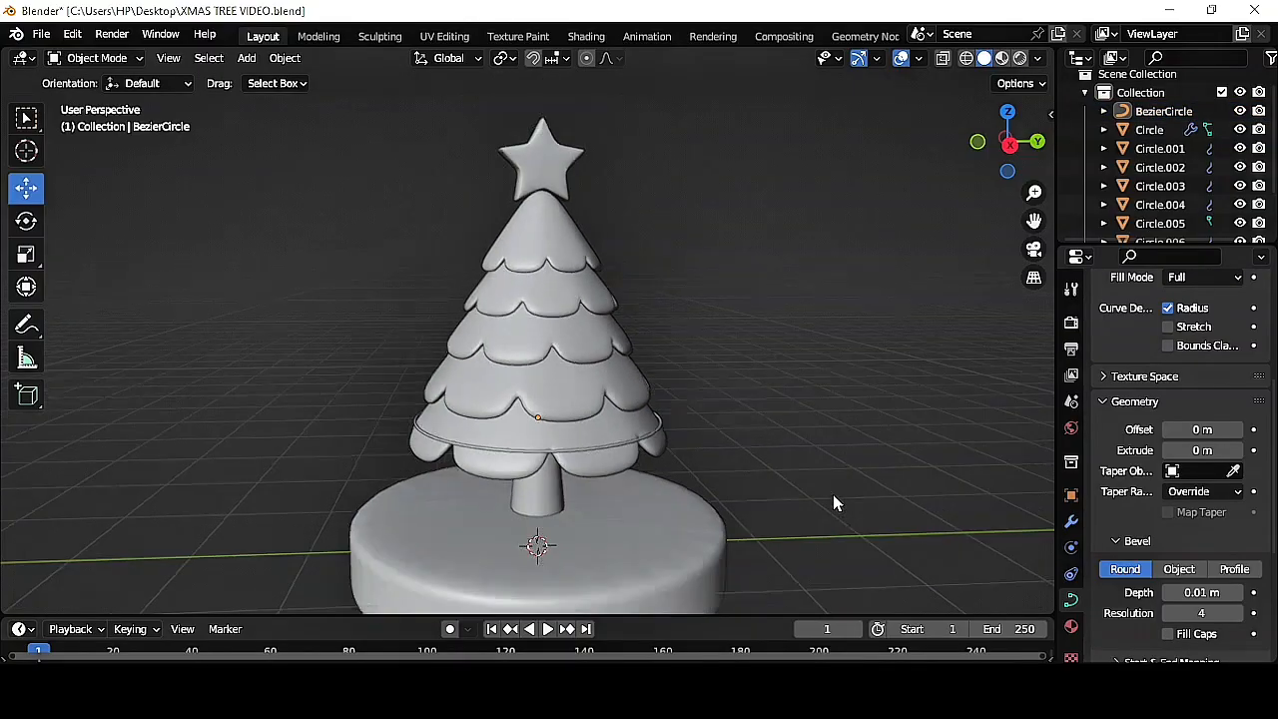
- Add a UV sphere, scale it by about 0.337 and move it about 2.55 m along Y beside the base disc
{"action": "left_click", "coordinate": [246, 58]}
{"action": "mouse_move", "coordinate": [270, 88]}
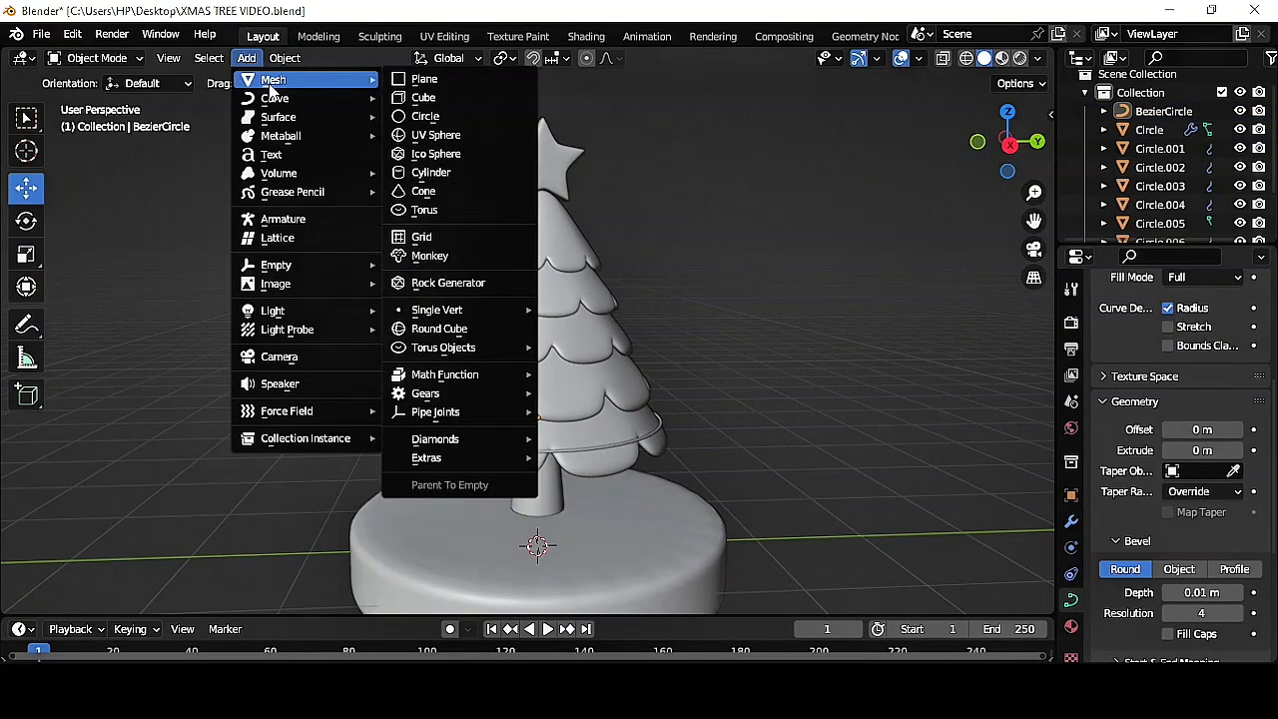
{"action": "left_click", "coordinate": [450, 135]}
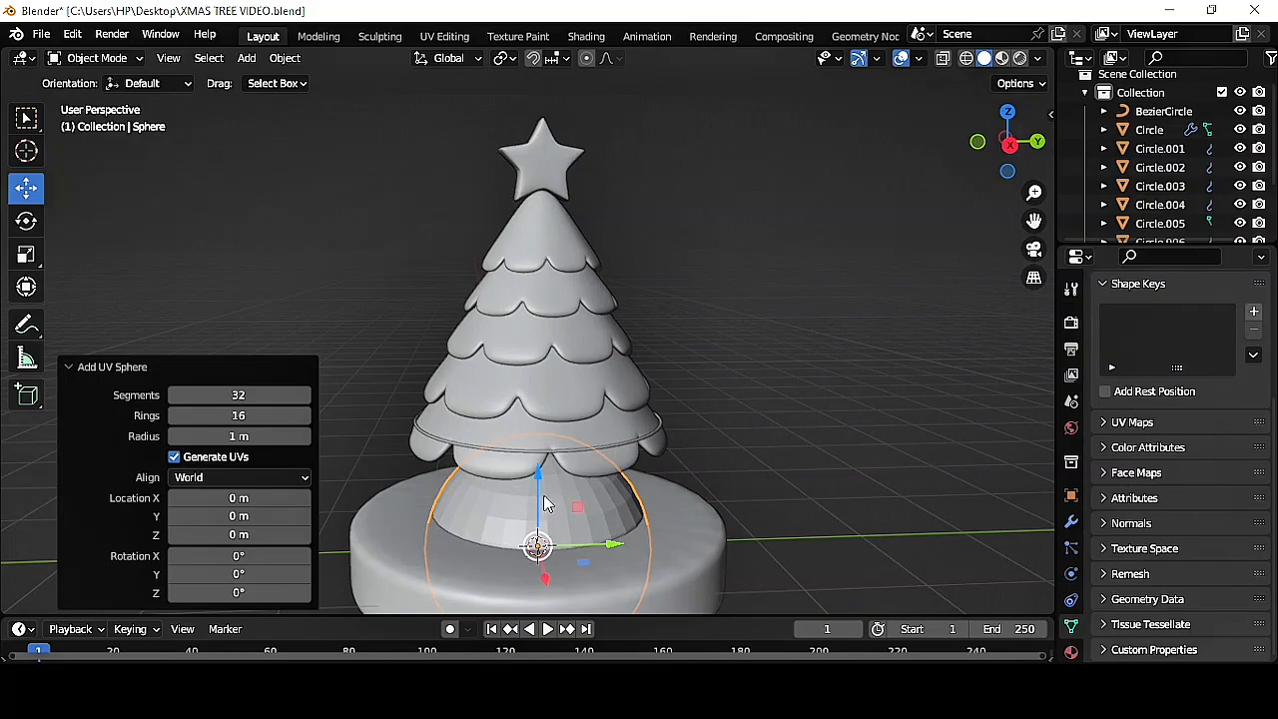
{"action": "key", "text": "s"}
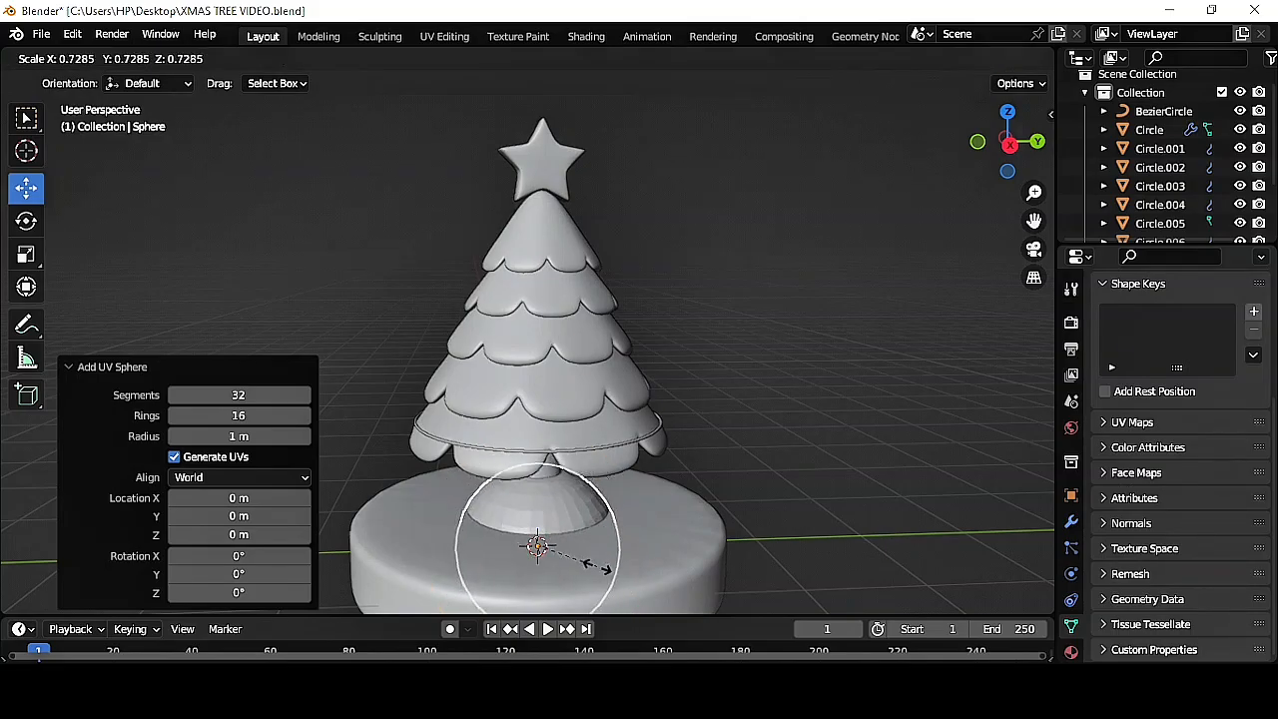
{"action": "left_click", "coordinate": [571, 562]}
{"action": "key", "text": "g"}
{"action": "key", "text": "shift+z"}
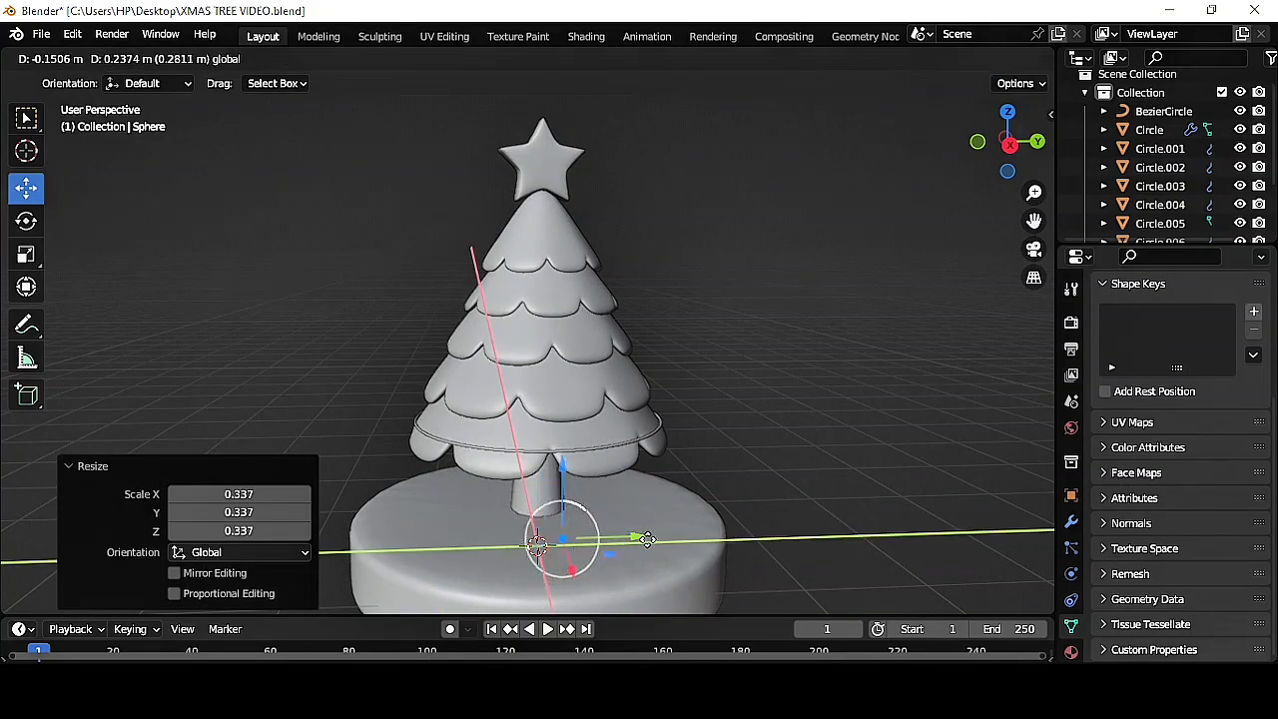
{"action": "left_click", "coordinate": [859, 539]}
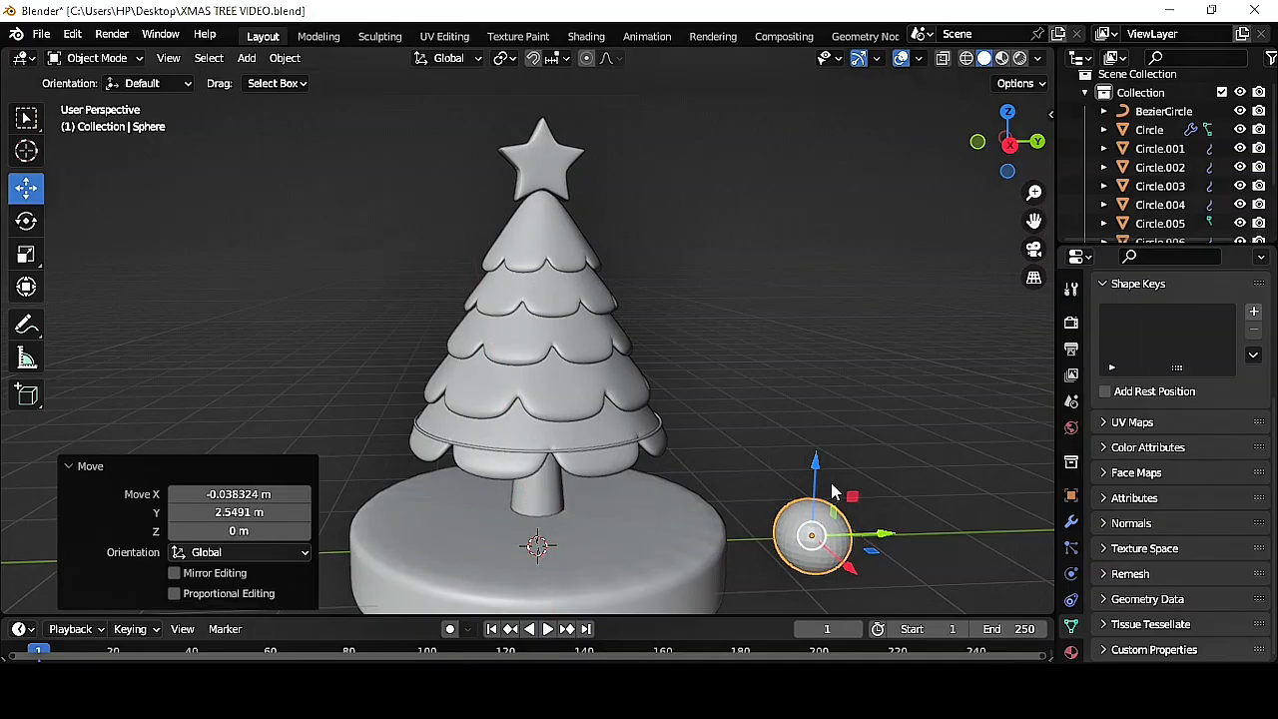
- Stretch the sphere by about 1.5 along Z and raise it about 0.44 m
{"action": "key", "text": "s"}
{"action": "key", "text": "z"}
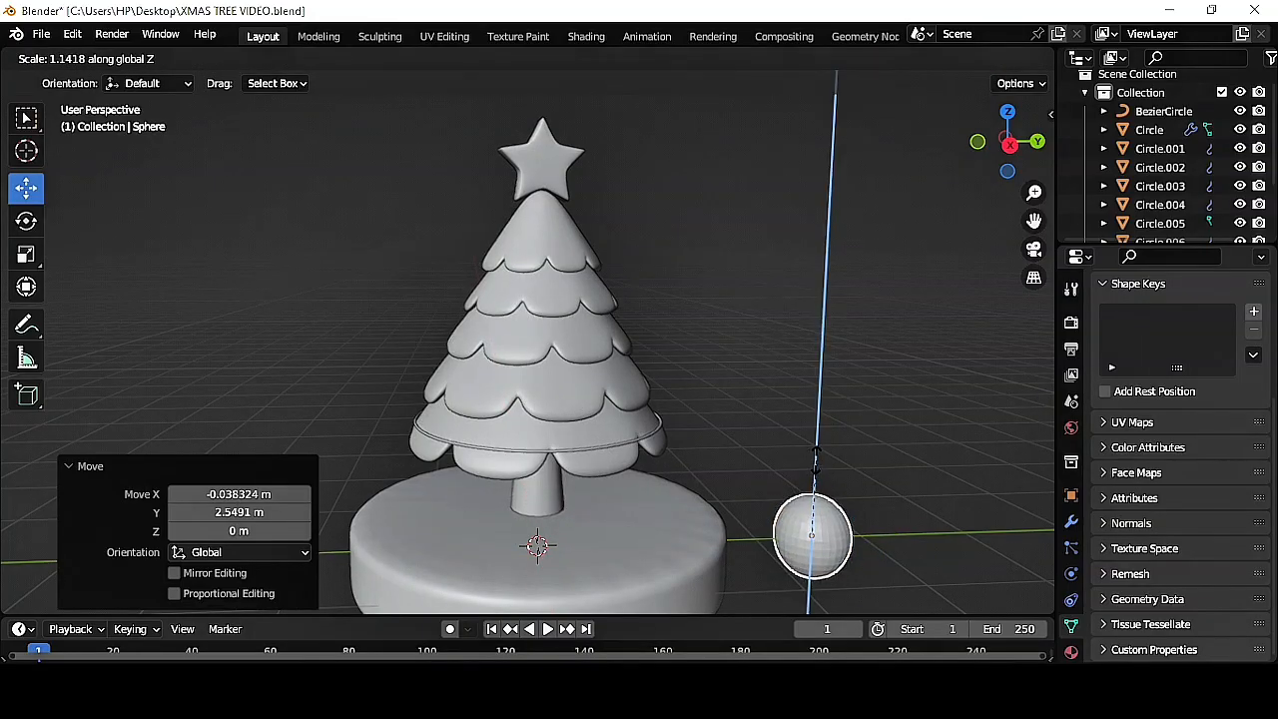
{"action": "left_click", "coordinate": [818, 442]}
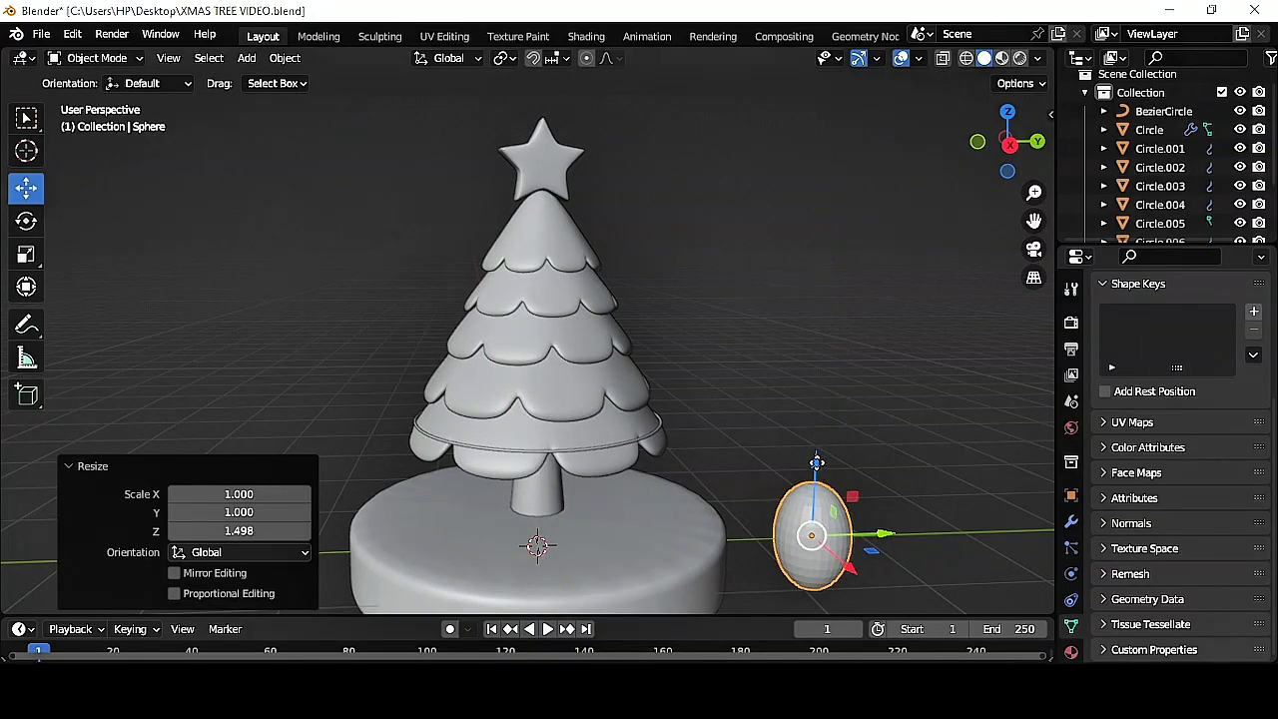
{"action": "left_click_drag", "start_coordinate": [816, 462], "coordinate": [822, 429]}
{"action": "scroll", "coordinate": [867, 489], "scroll_direction": "down", "scroll_amount": 1}
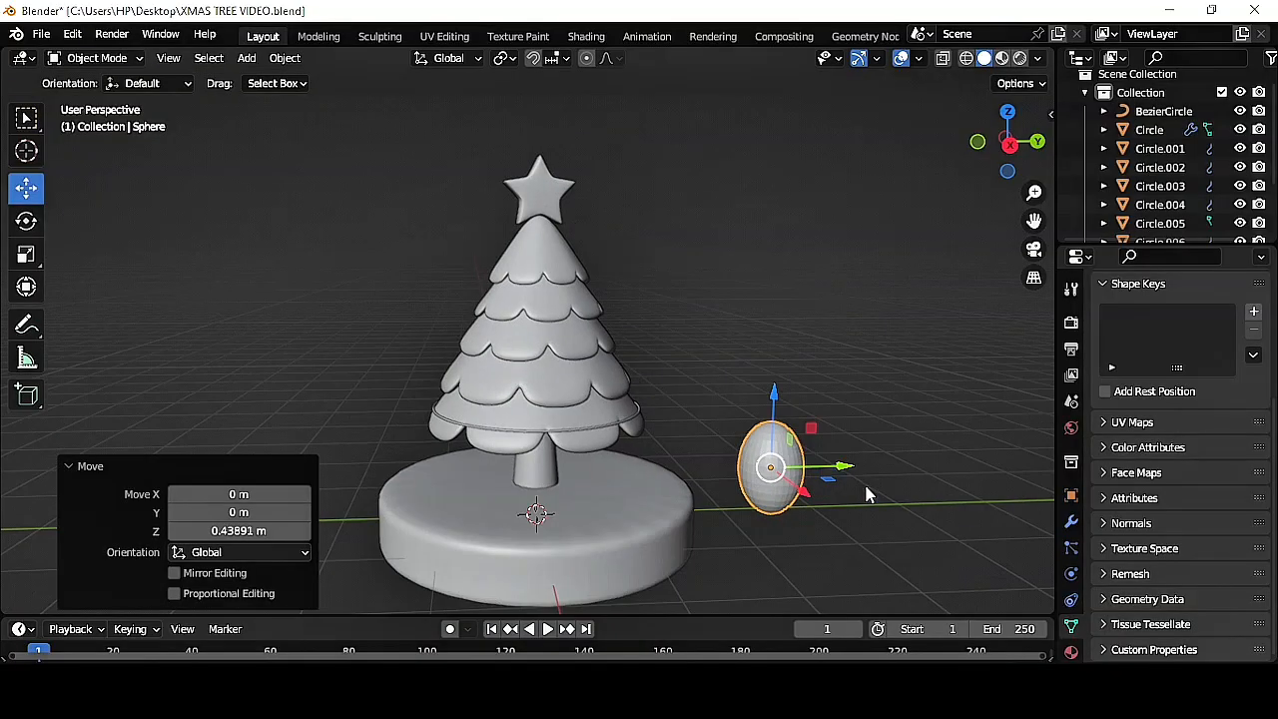
- Isolate the sphere in Local View, scale it by about 0.345 and stretch it by about 1.06 along Z
{"action": "key", "text": "KP_Divide"}
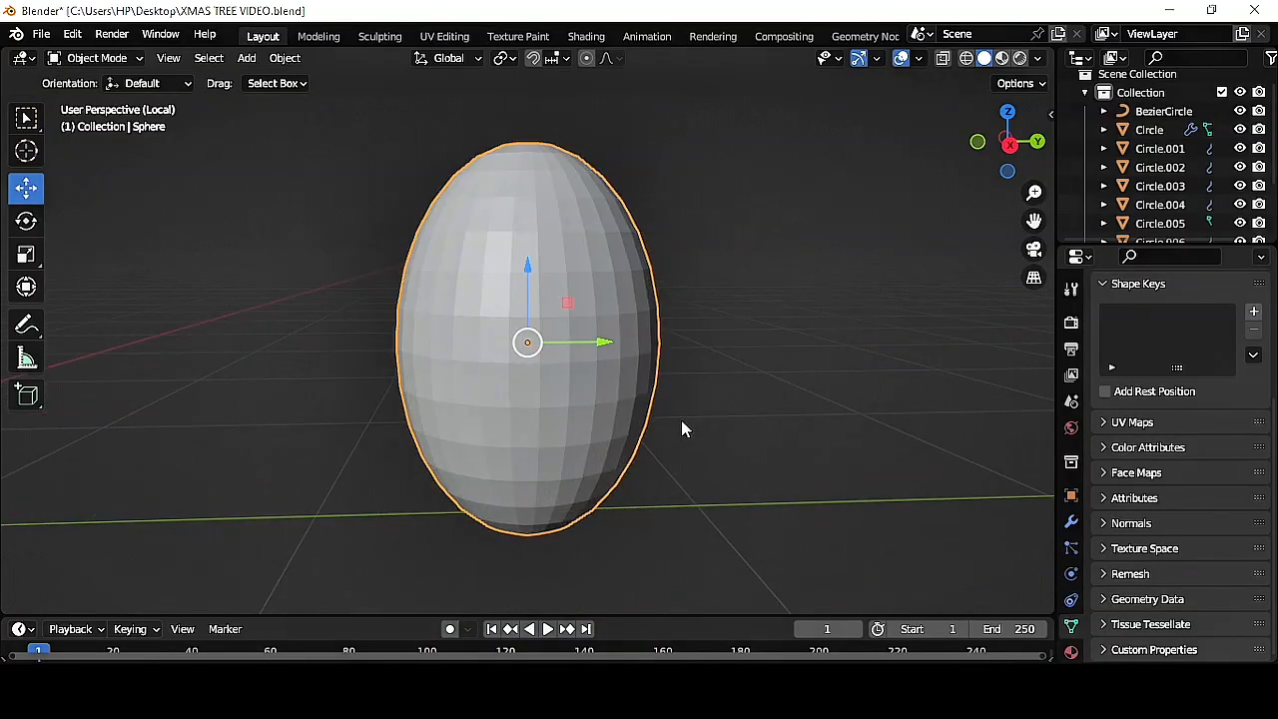
{"action": "scroll", "coordinate": [683, 430], "scroll_direction": "down", "scroll_amount": 1}
{"action": "key", "text": "s"}
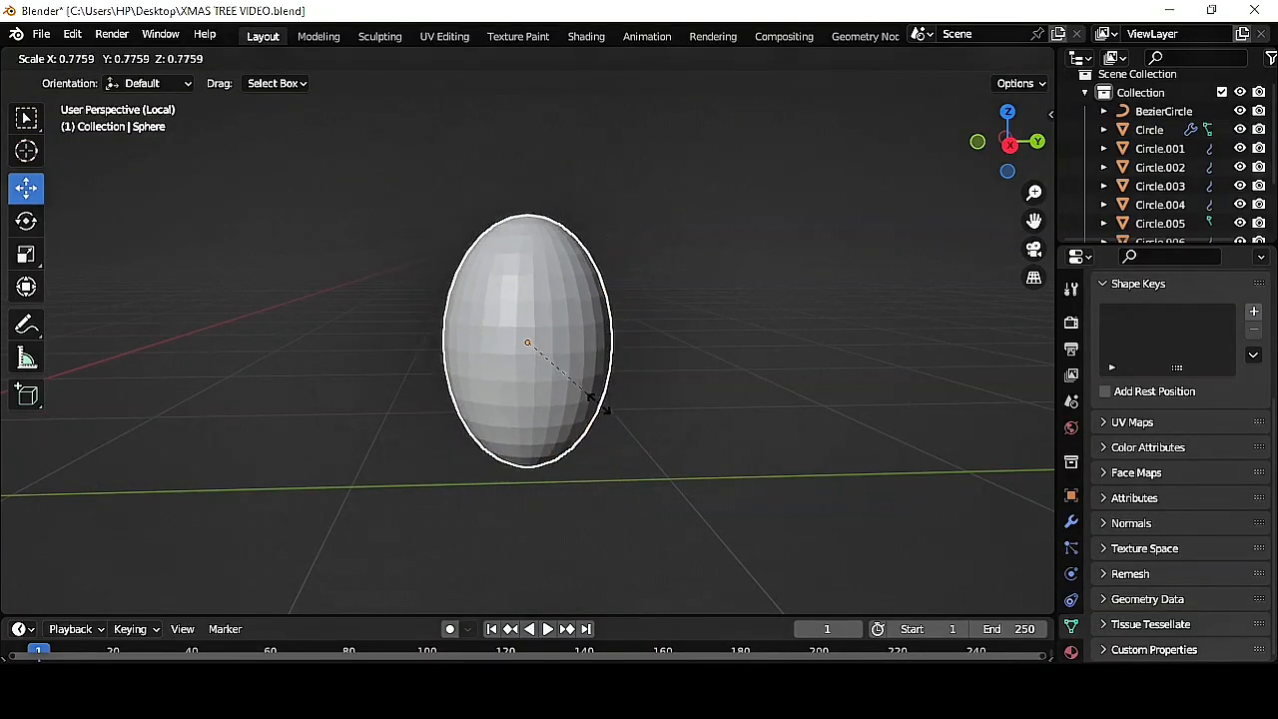
{"action": "left_click", "coordinate": [548, 340]}
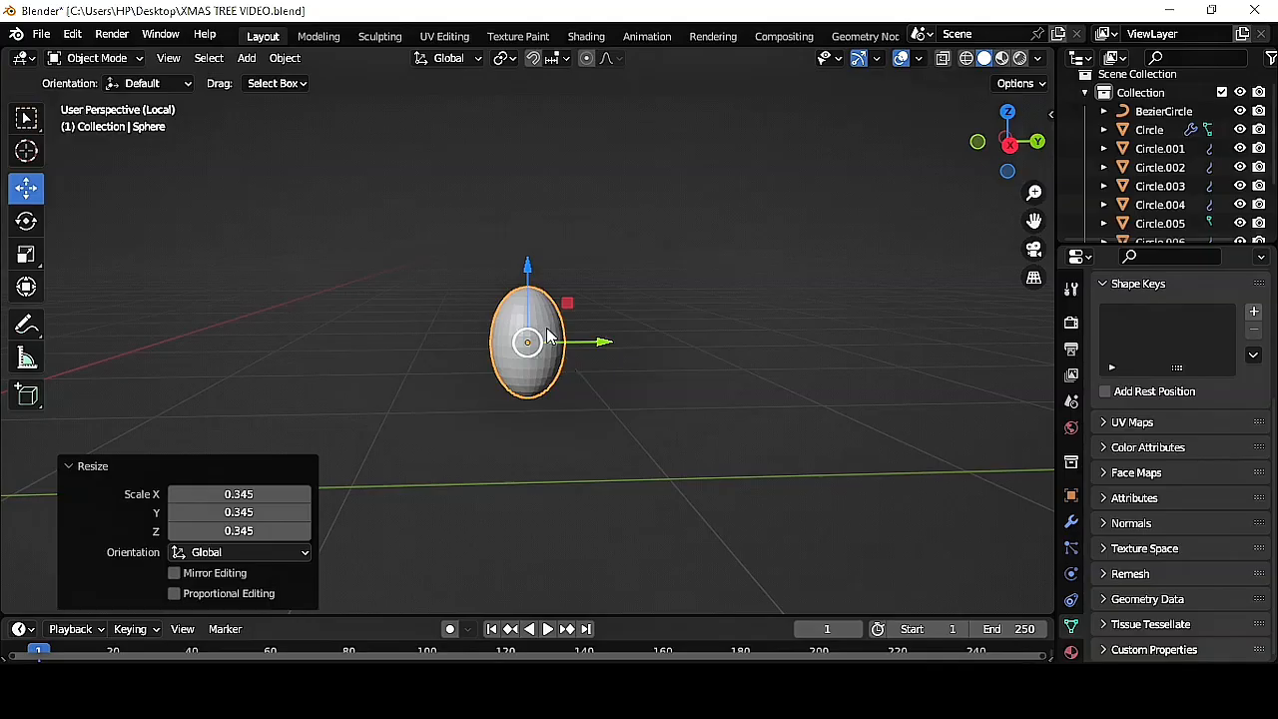
{"action": "key", "text": "s"}
{"action": "key", "text": "z"}
{"action": "left_click", "coordinate": [527, 267]}
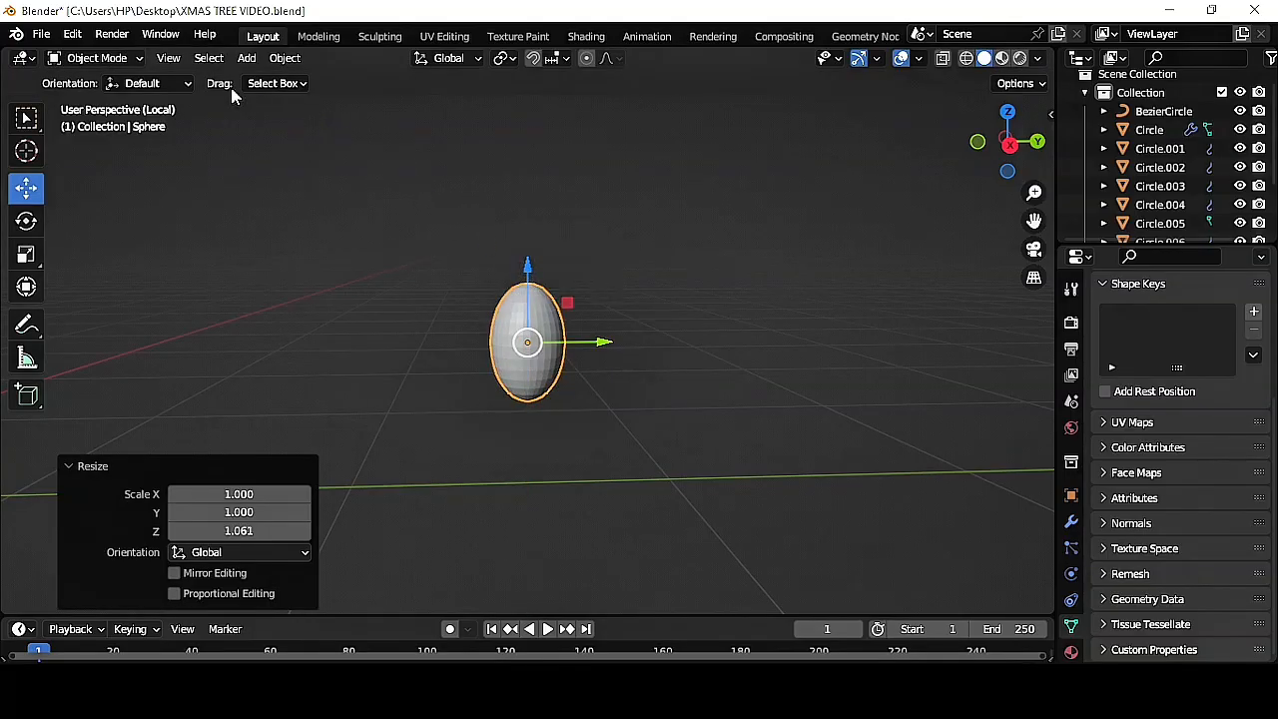
- Snap the 3D cursor to the bulb's centre and add a cylinder with 16 vertices there
{"action": "key", "text": "shift+s"}
{"action": "left_click", "coordinate": [626, 445]}
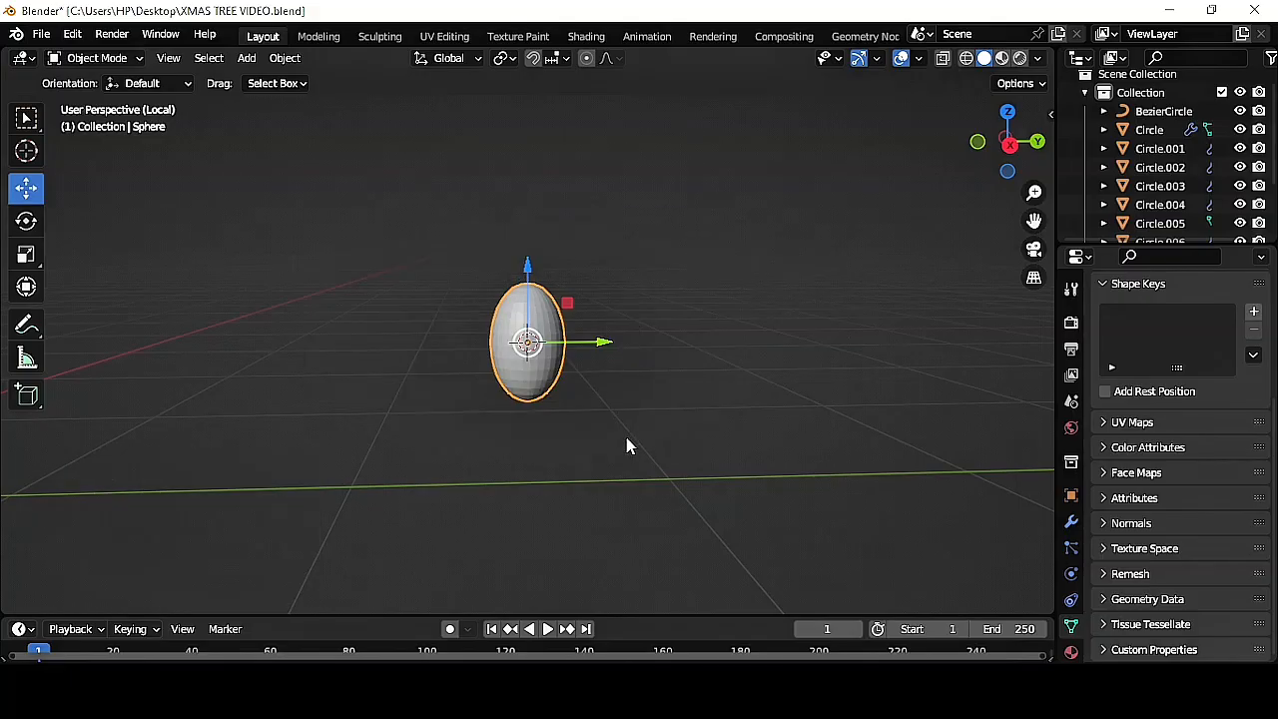
{"action": "left_click", "coordinate": [247, 58]}
{"action": "mouse_move", "coordinate": [264, 78]}
{"action": "left_click", "coordinate": [440, 171]}
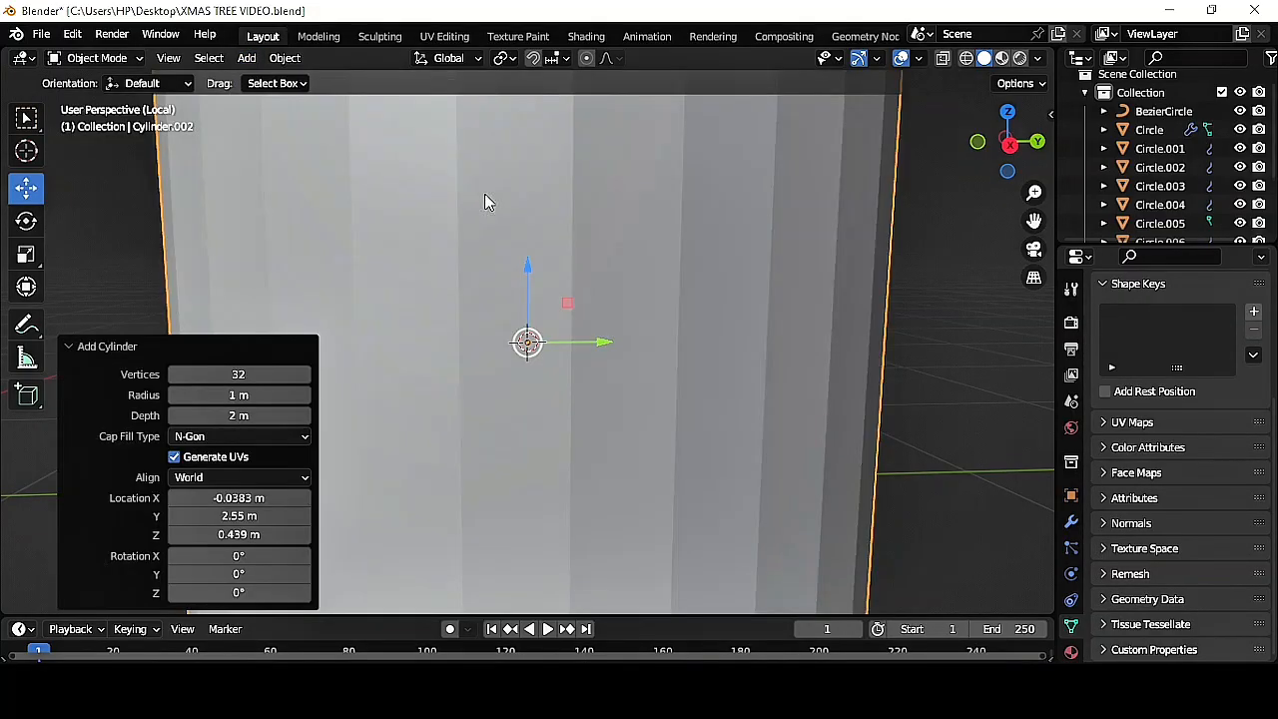
{"action": "left_click", "coordinate": [253, 375]}
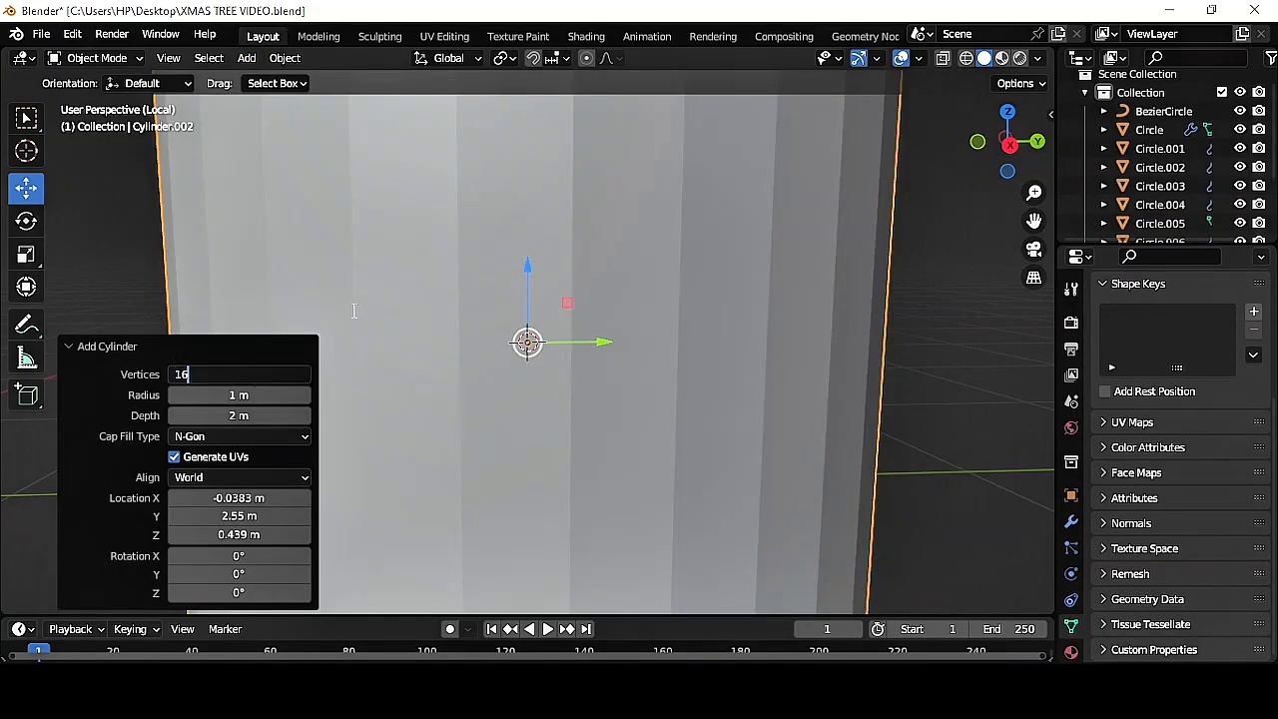
{"action": "key", "text": "Return"}
- Shrink the cylinder, lower it to the bottom of the bulb and stretch it by about 1.22 along Z
{"action": "key", "text": "s"}
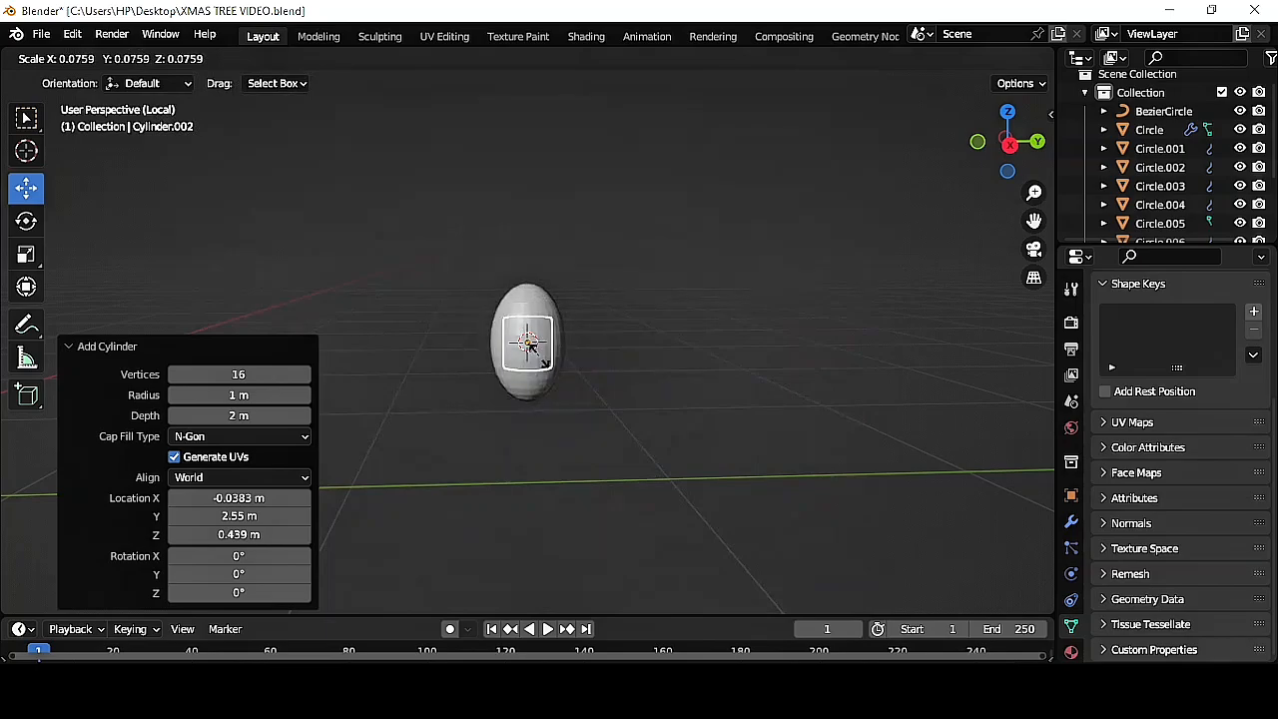
{"action": "left_click", "coordinate": [539, 354]}
{"action": "left_click_drag", "start_coordinate": [529, 272], "coordinate": [529, 336]}
{"action": "key", "text": "s"}
{"action": "key", "text": "z"}
{"action": "left_click", "coordinate": [529, 336]}
- Reduce the cylinder's overall size slightly and stretch it by about 1.225 along Z
{"action": "key", "text": "s"}
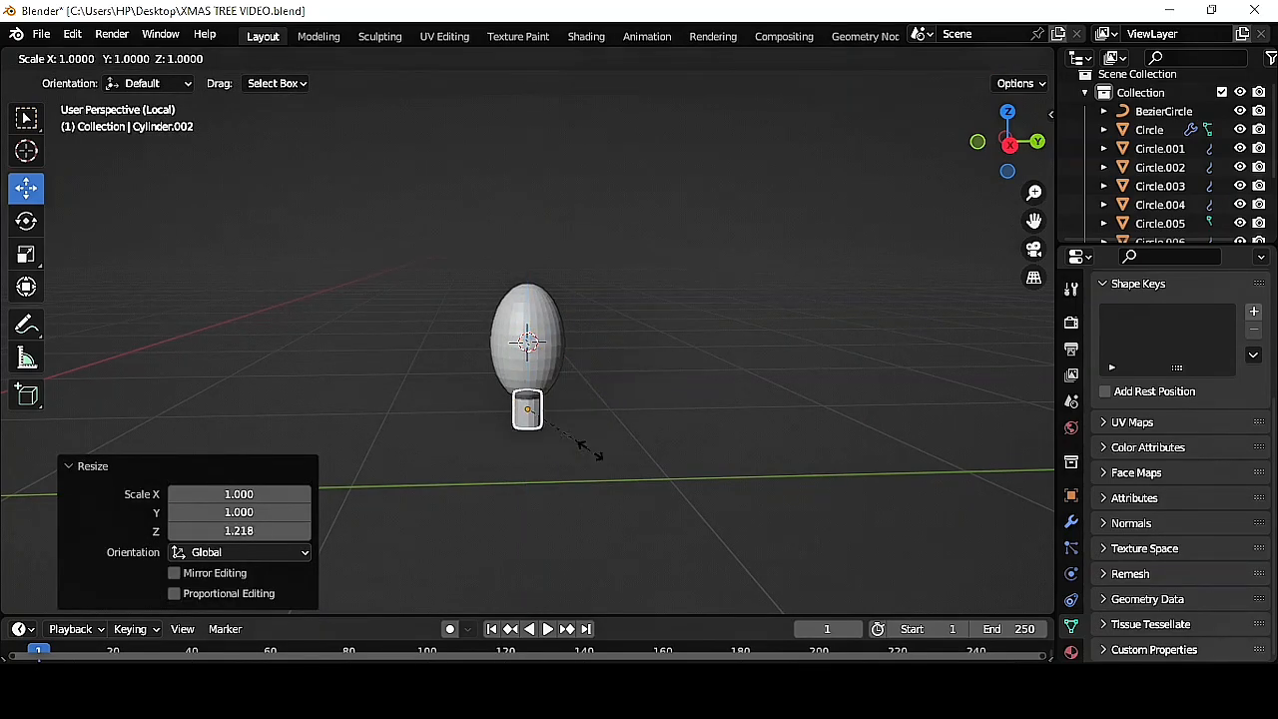
{"action": "left_click", "coordinate": [577, 431]}
{"action": "key", "text": "s"}
{"action": "key", "text": "z"}
{"action": "left_click", "coordinate": [530, 342]}
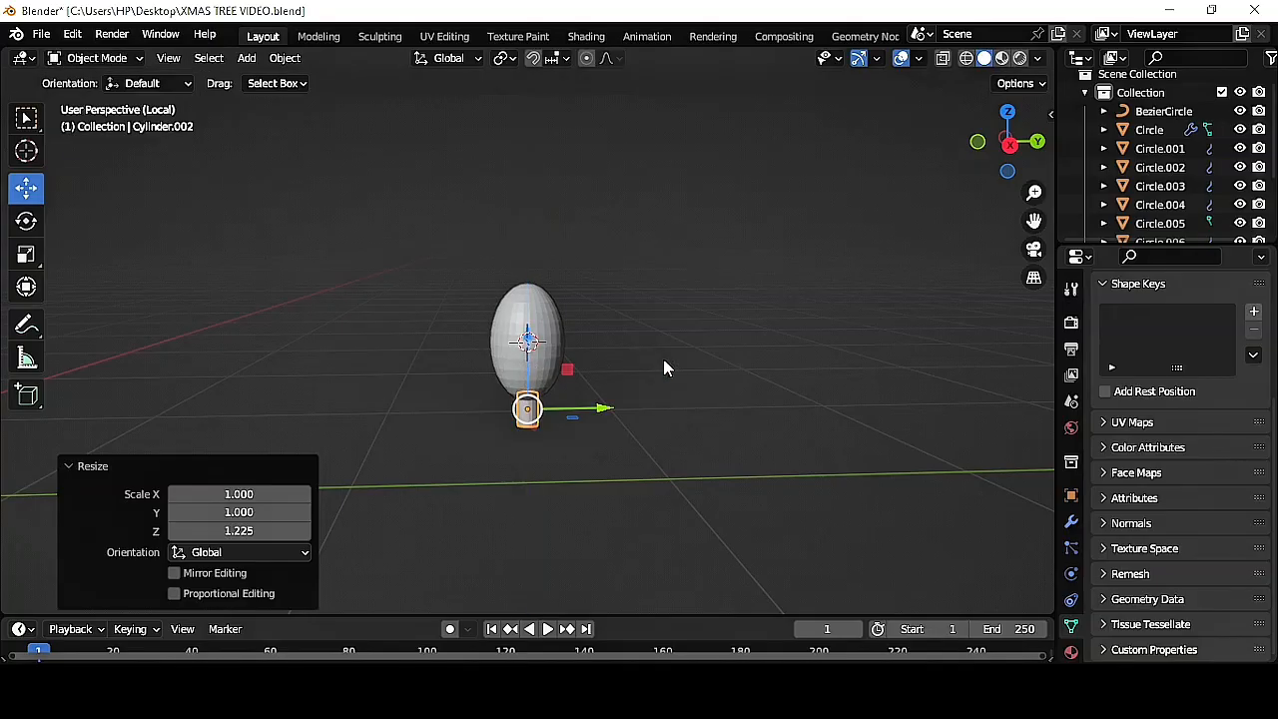
- Add a Subdivision Surface modifier to the bulb sphere, apply it and shade the sphere smooth
{"action": "scroll", "coordinate": [566, 412], "scroll_direction": "up", "scroll_amount": 3}
{"action": "left_click", "coordinate": [565, 411]}
{"action": "left_click", "coordinate": [1071, 521]}
{"action": "left_click", "coordinate": [1198, 321]}
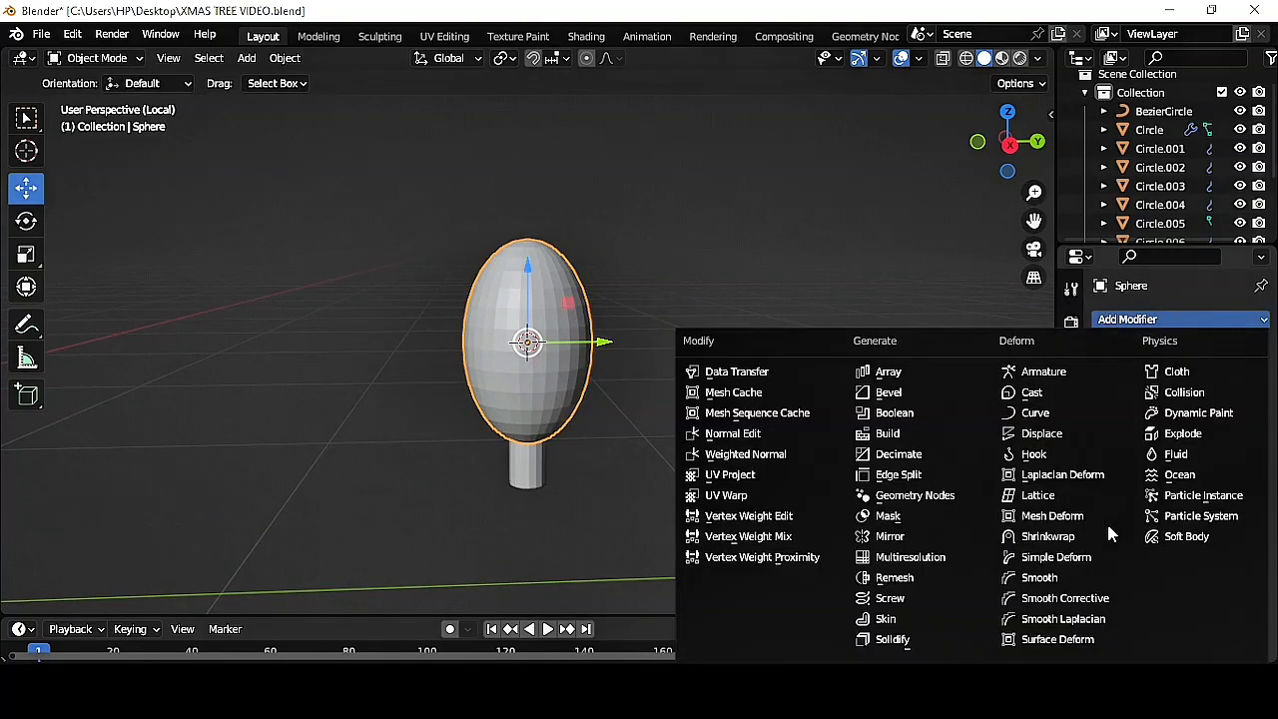
{"action": "left_click", "coordinate": [933, 650]}
{"action": "left_click", "coordinate": [1215, 351]}
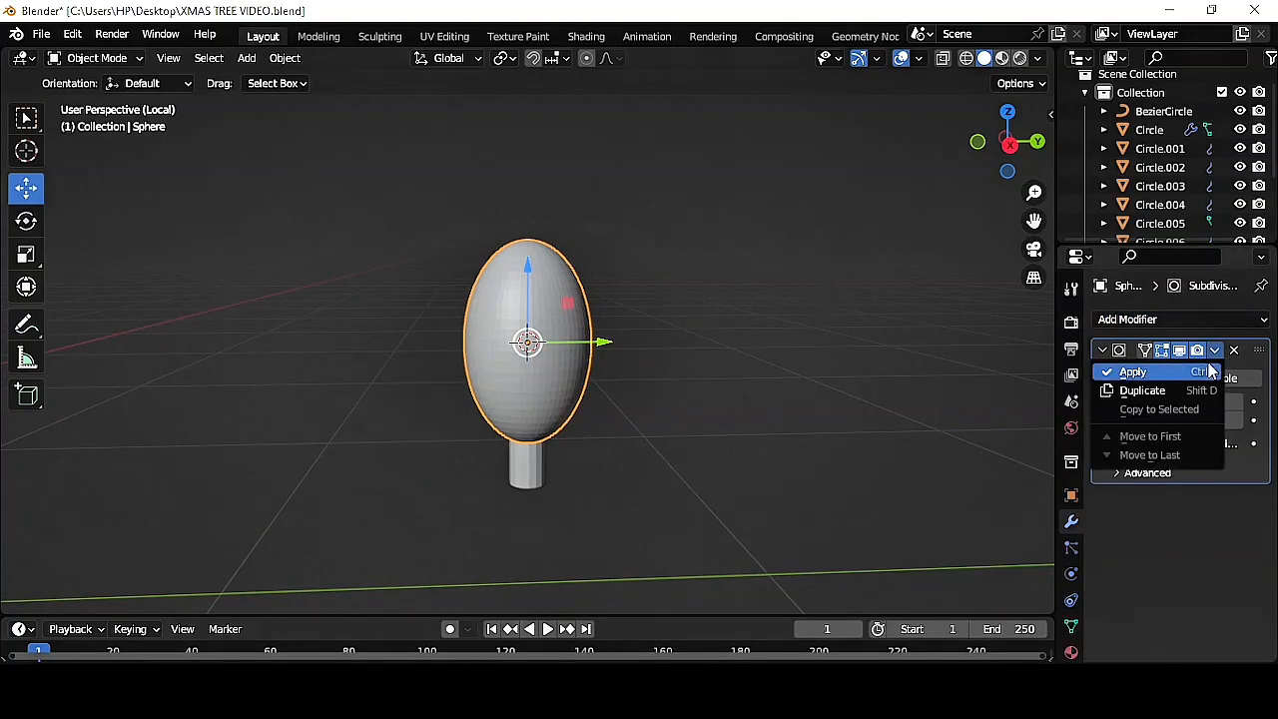
{"action": "left_click", "coordinate": [1198, 371]}
{"action": "right_click", "coordinate": [479, 354]}
{"action": "left_click", "coordinate": [480, 318]}
- Add a Bevel modifier with three segments to the small cylinder under the bulb and apply it
{"action": "left_click", "coordinate": [527, 459]}
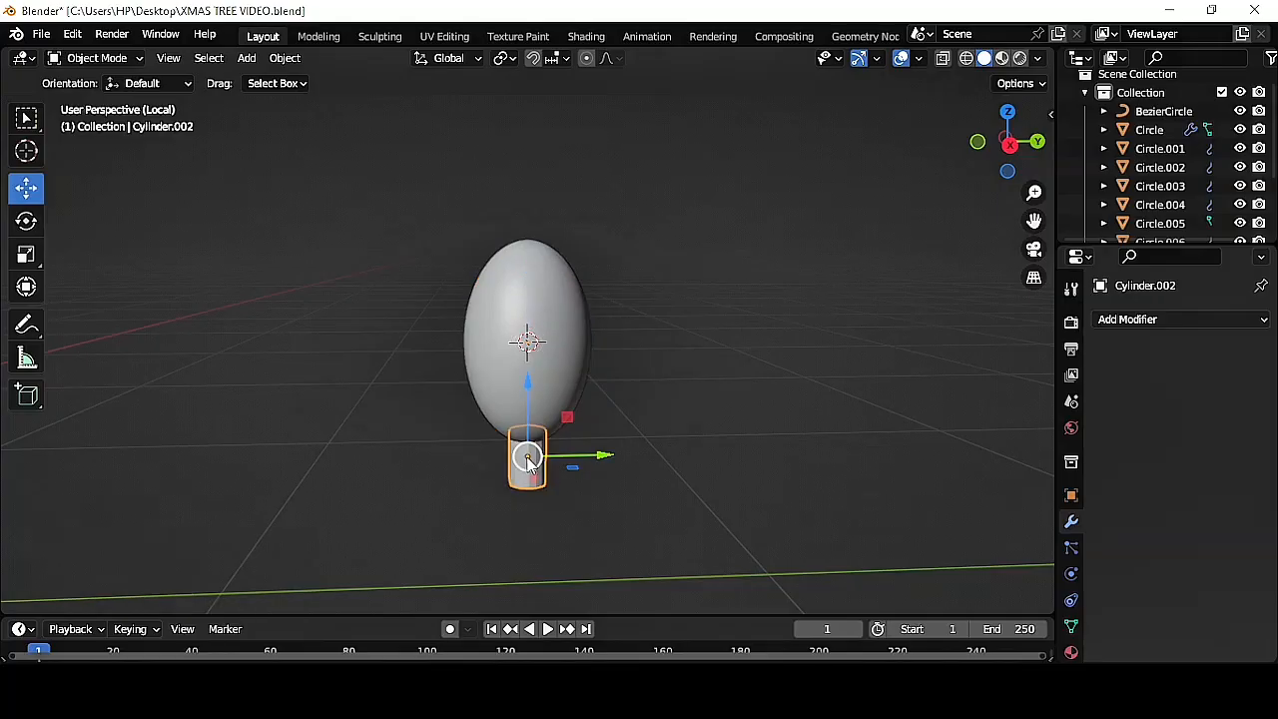
{"action": "left_click", "coordinate": [1181, 321]}
{"action": "left_click", "coordinate": [888, 411]}
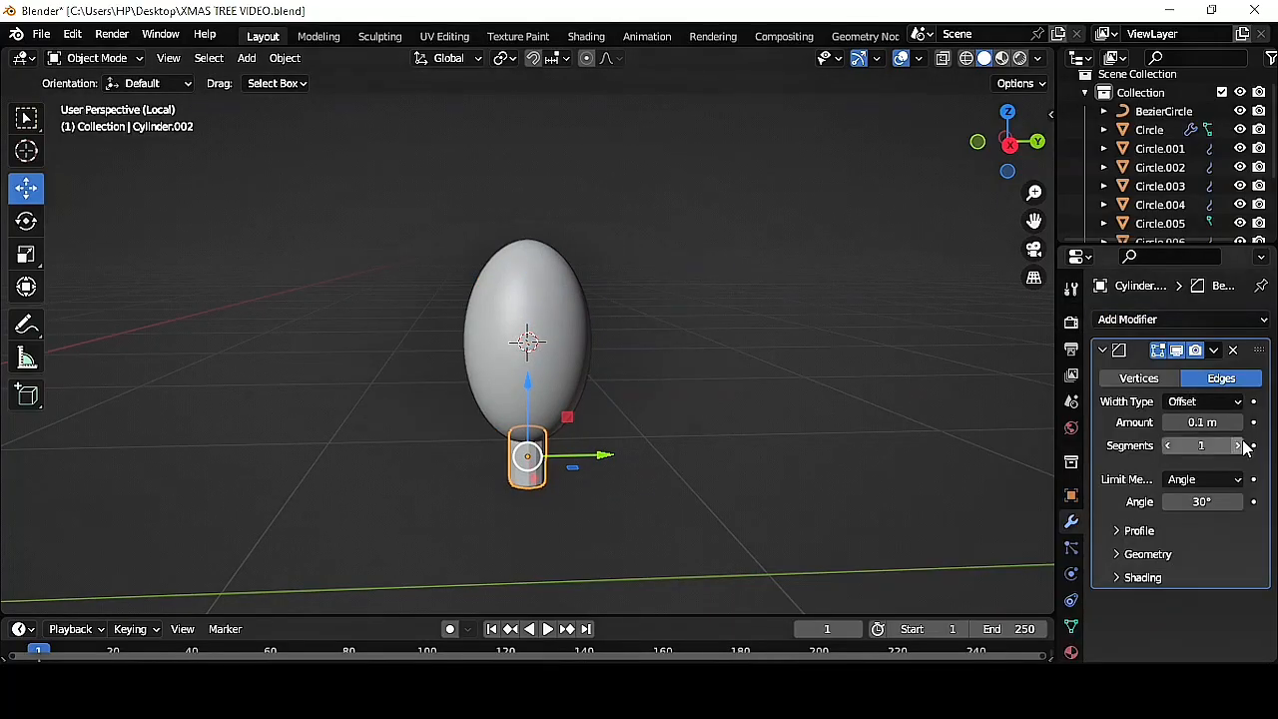
{"action": "left_click", "coordinate": [1241, 445]}
{"action": "left_click", "coordinate": [1241, 445]}
{"action": "left_click", "coordinate": [1213, 351]}
{"action": "left_click", "coordinate": [1198, 370]}
- Add a Subdivision Surface modifier to the small cylinder under the bulb and apply it
{"action": "left_click", "coordinate": [1174, 321]}
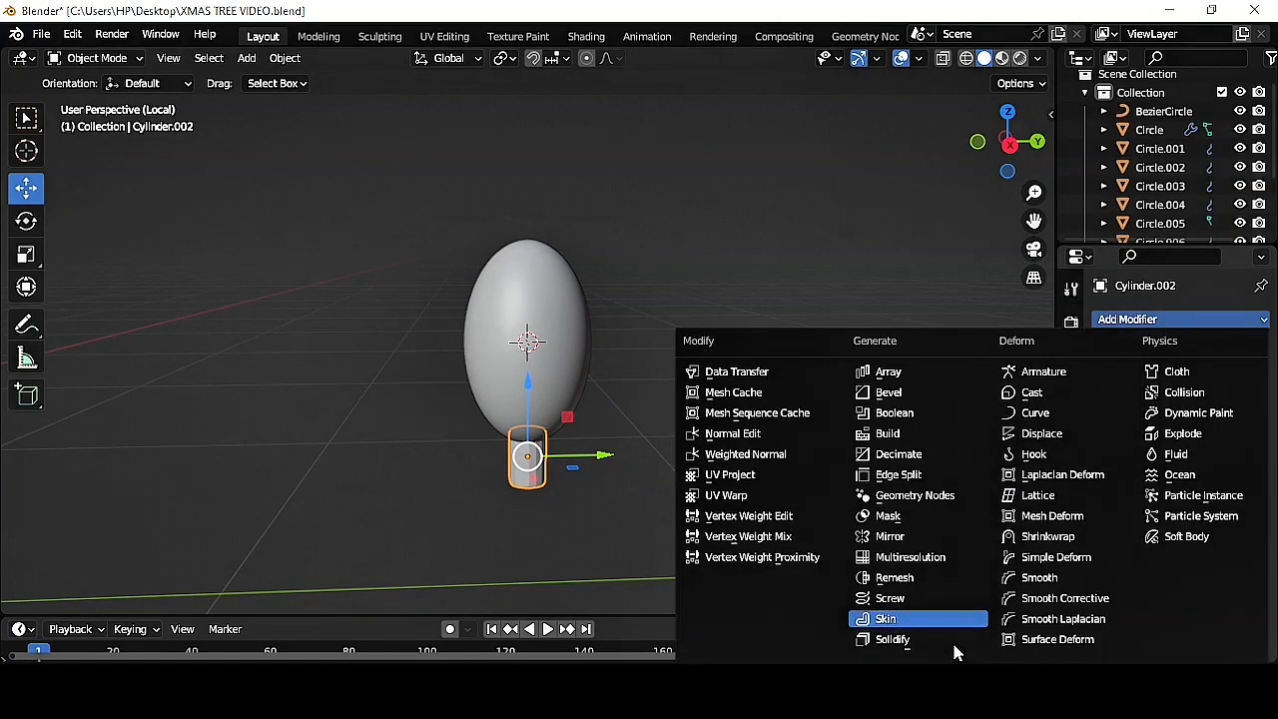
{"action": "left_click", "coordinate": [941, 656]}
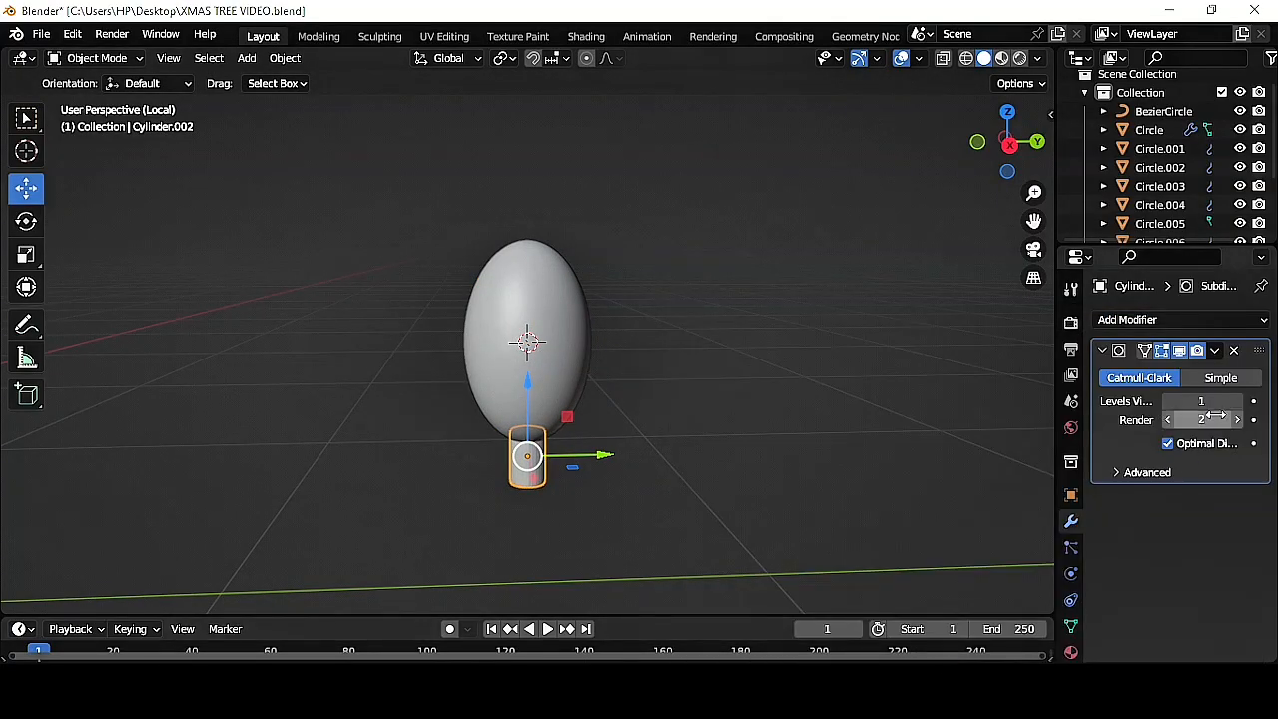
{"action": "left_click", "coordinate": [1215, 350]}
{"action": "left_click", "coordinate": [1203, 372]}
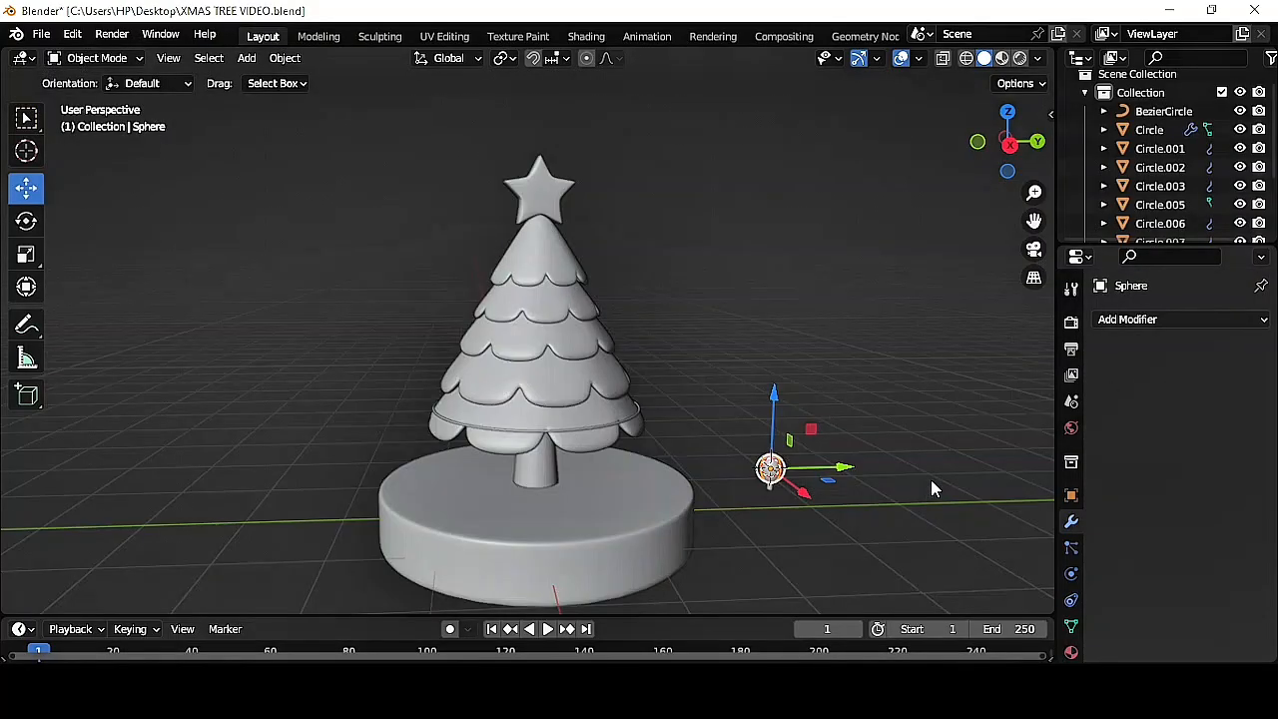
- Give the tree's lowest tier a new material with a darkened pure green base color, hue 0.333 and saturation 0.994
{"action": "left_click", "coordinate": [599, 448]}
{"action": "left_click", "coordinate": [1070, 652]}
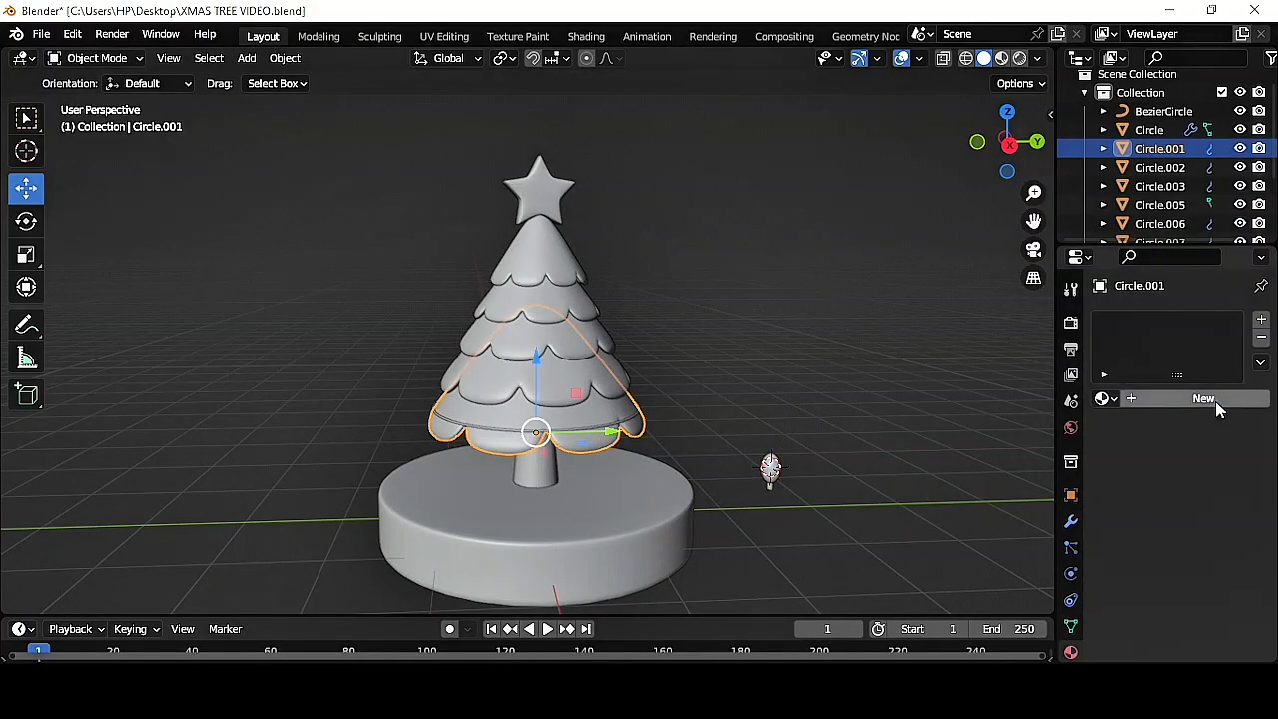
{"action": "left_click", "coordinate": [1208, 399]}
{"action": "left_click", "coordinate": [1208, 598]}
{"action": "left_click", "coordinate": [1090, 366]}
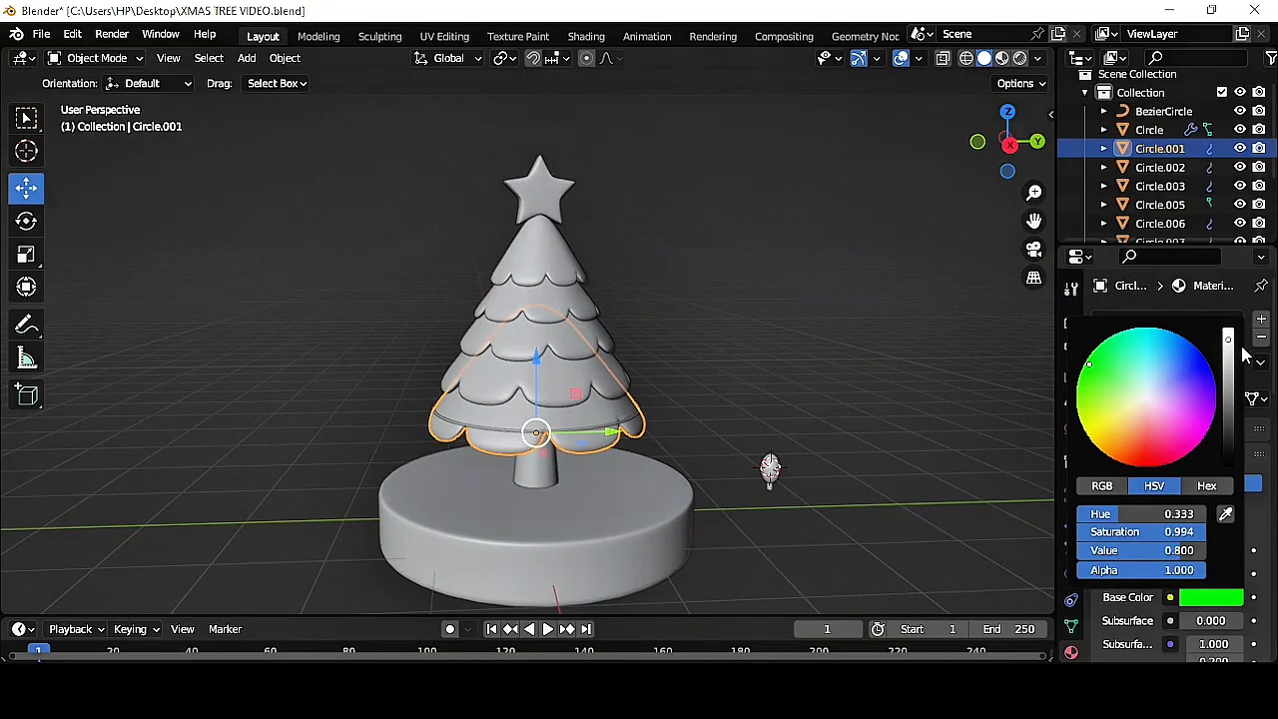
{"action": "left_click_drag", "start_coordinate": [1229, 342], "coordinate": [1230, 400]}
- Display the scene in Material Preview shading and fine-tune the brightness of the tree's green base color
{"action": "left_click", "coordinate": [1003, 58]}
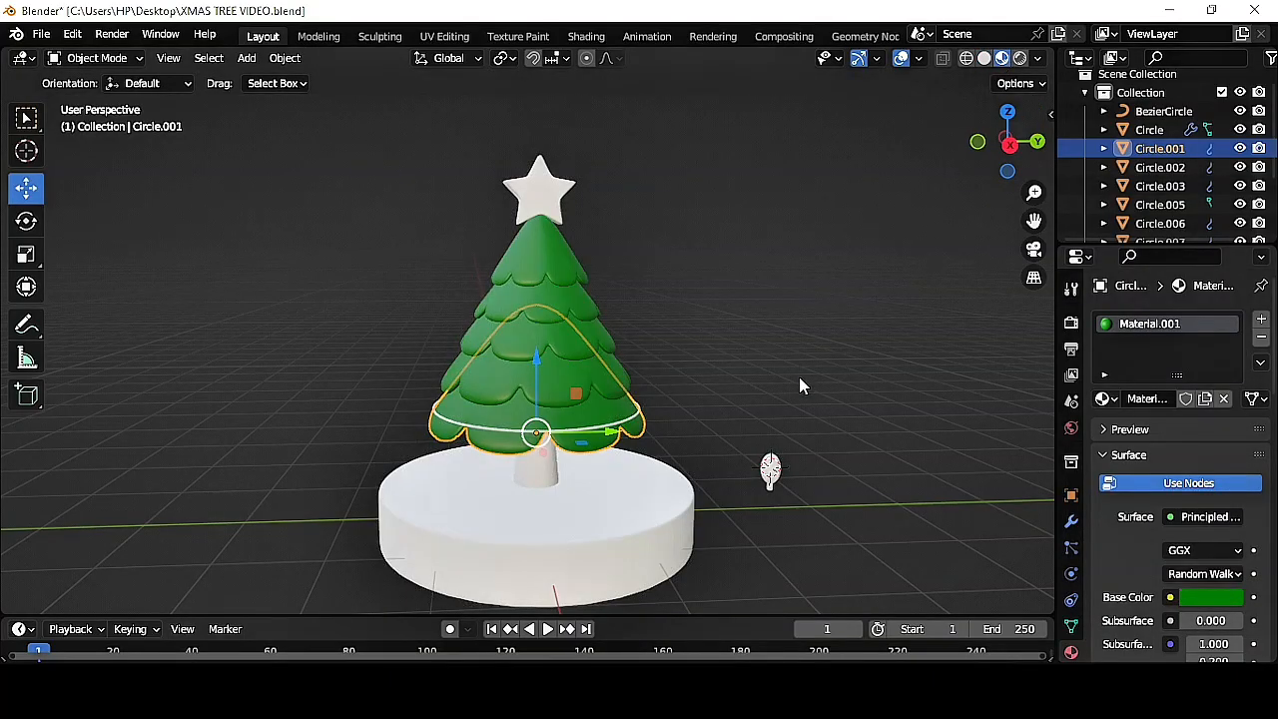
{"action": "left_click", "coordinate": [1207, 598]}
{"action": "left_click_drag", "start_coordinate": [1229, 342], "coordinate": [1233, 400]}
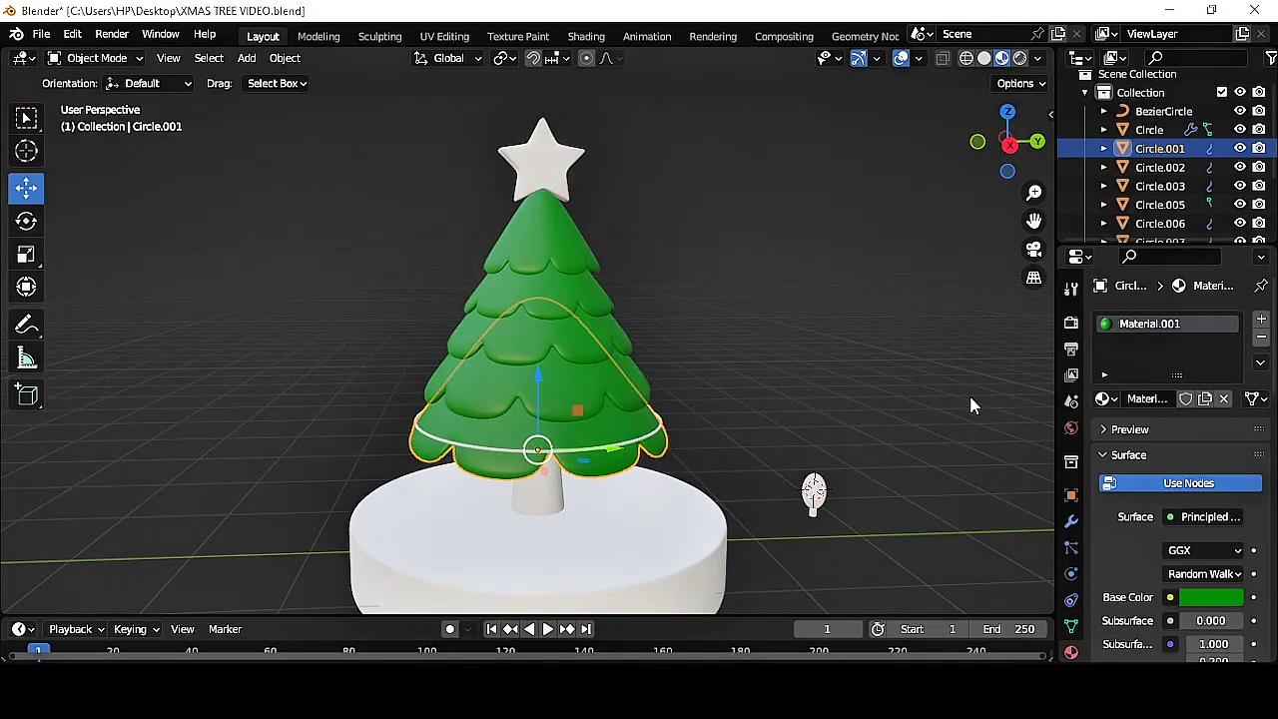
- Give the tree trunk a new material with a dark reddish-brown base color
{"action": "left_click", "coordinate": [562, 493]}
{"action": "left_click", "coordinate": [1218, 403]}
{"action": "left_click", "coordinate": [1214, 599]}
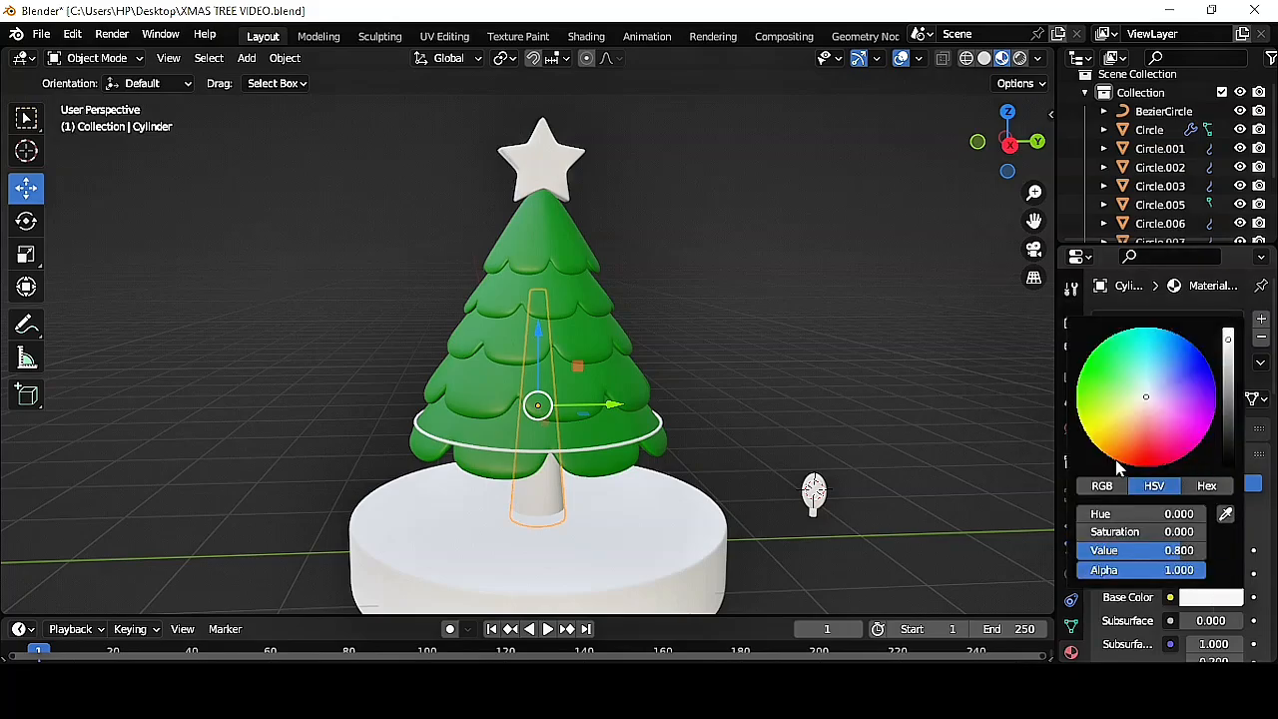
{"action": "left_click", "coordinate": [1132, 462]}
{"action": "left_click_drag", "start_coordinate": [1231, 343], "coordinate": [1231, 395]}
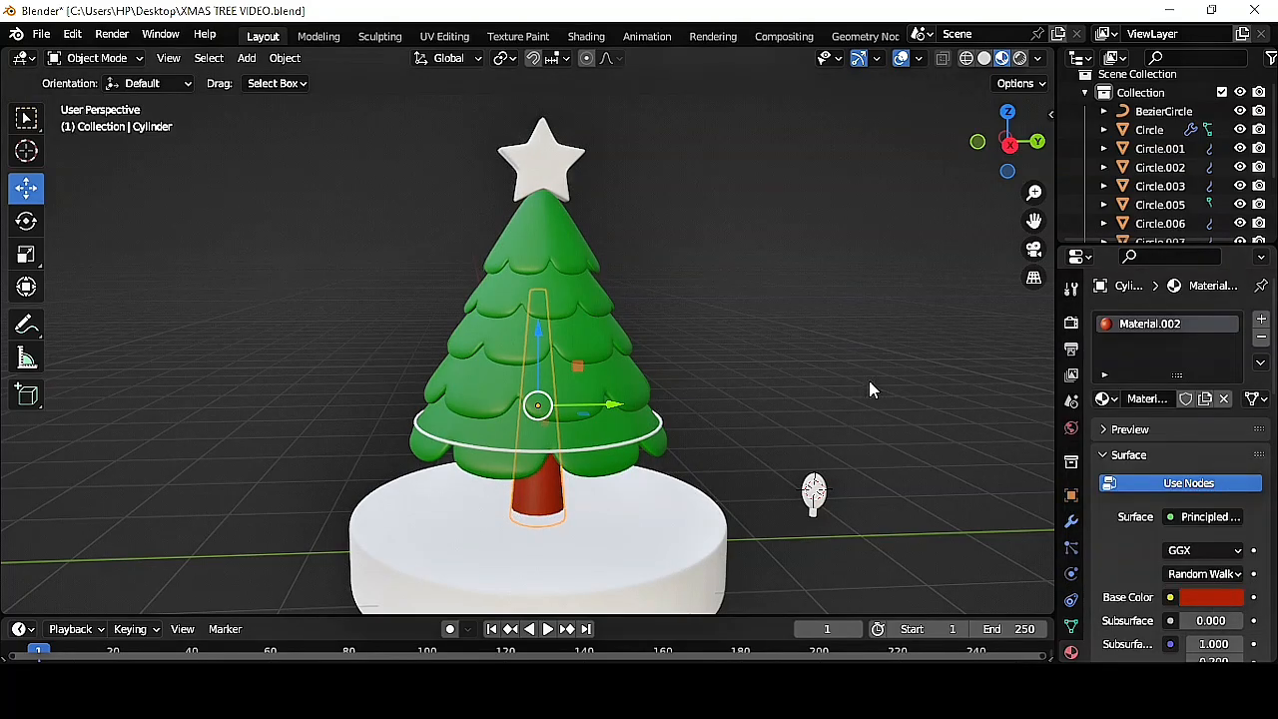
- Give the star a new material with a golden yellow base color, hue 0.092 and saturation 0.997
{"action": "left_click", "coordinate": [550, 173]}
{"action": "left_click", "coordinate": [1203, 398]}
{"action": "left_click", "coordinate": [1211, 597]}
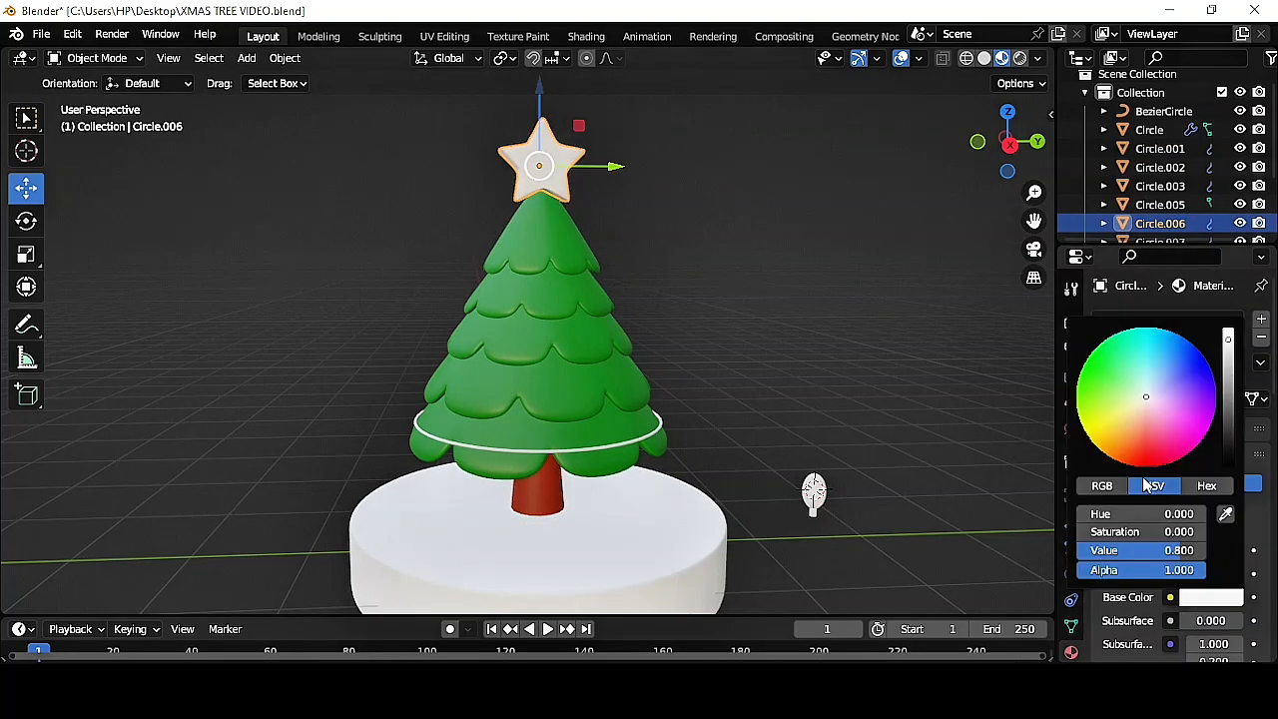
{"action": "left_click_drag", "start_coordinate": [1123, 459], "coordinate": [1101, 452]}
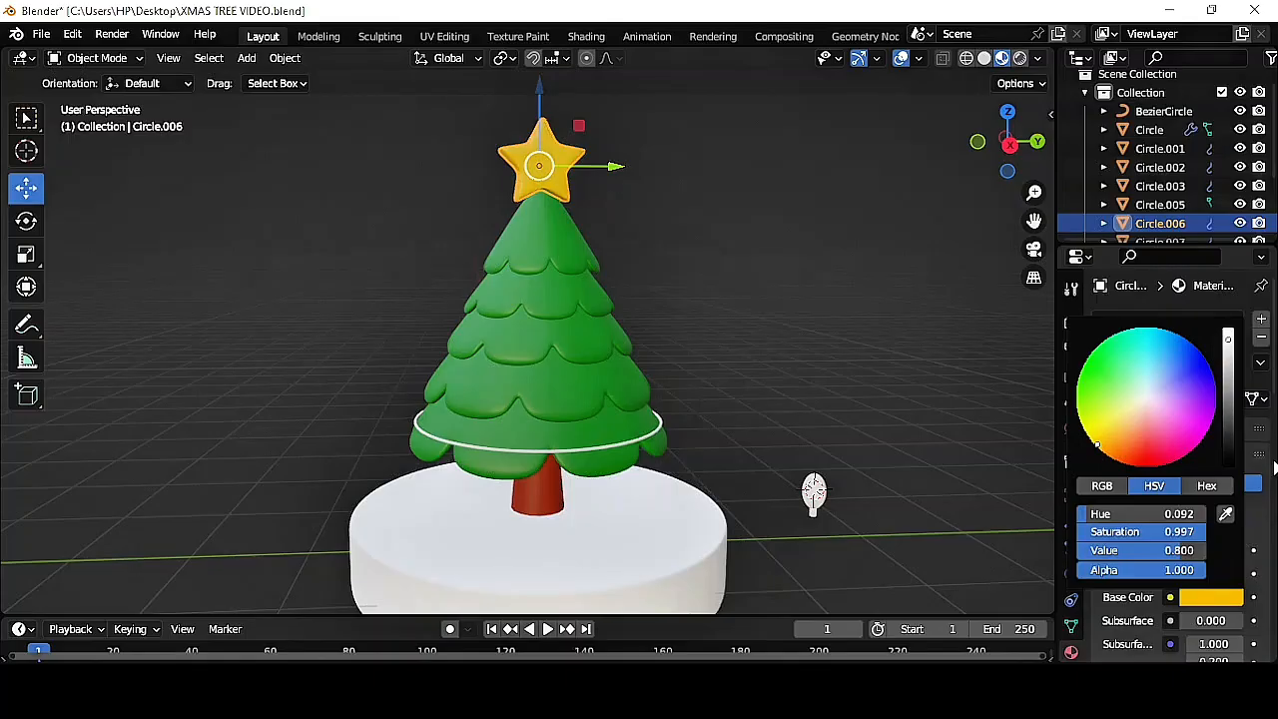
- Give the disc base a new white material and lower its roughness
{"action": "left_click", "coordinate": [539, 569]}
{"action": "left_click", "coordinate": [1206, 401]}
{"action": "left_click", "coordinate": [1211, 597]}
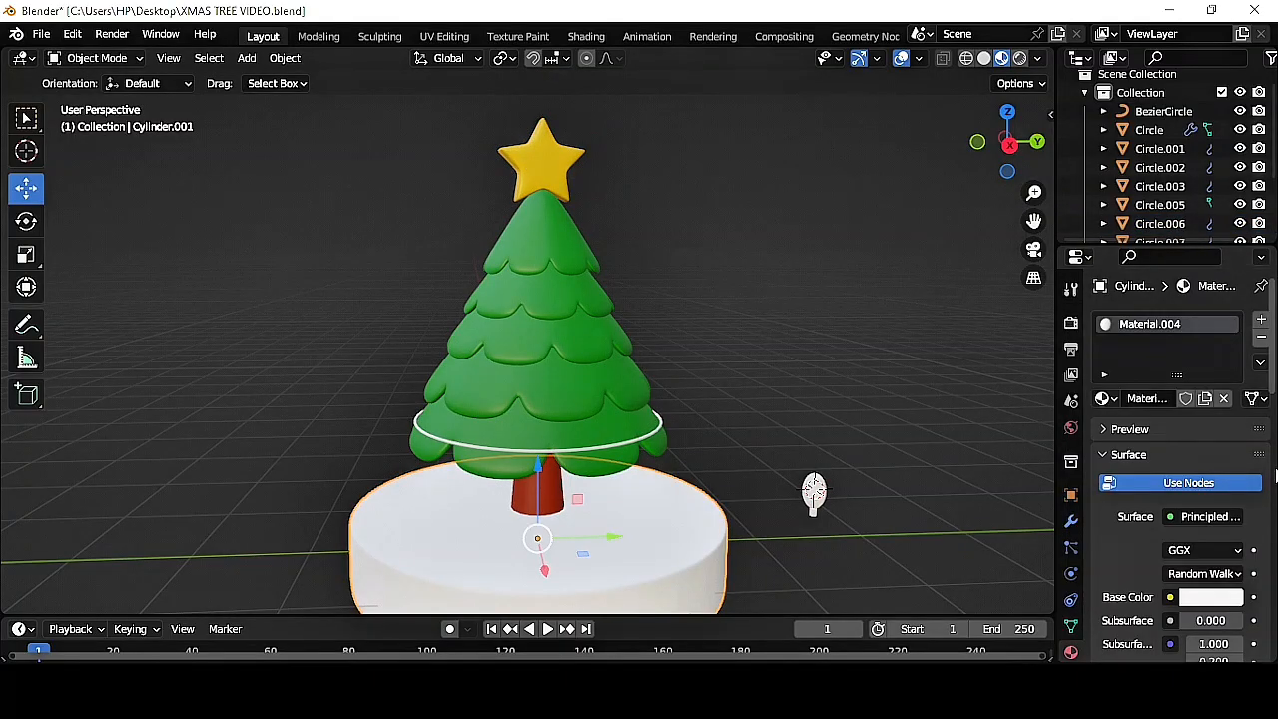
{"action": "scroll", "coordinate": [1211, 532], "scroll_direction": "down", "scroll_amount": 8}
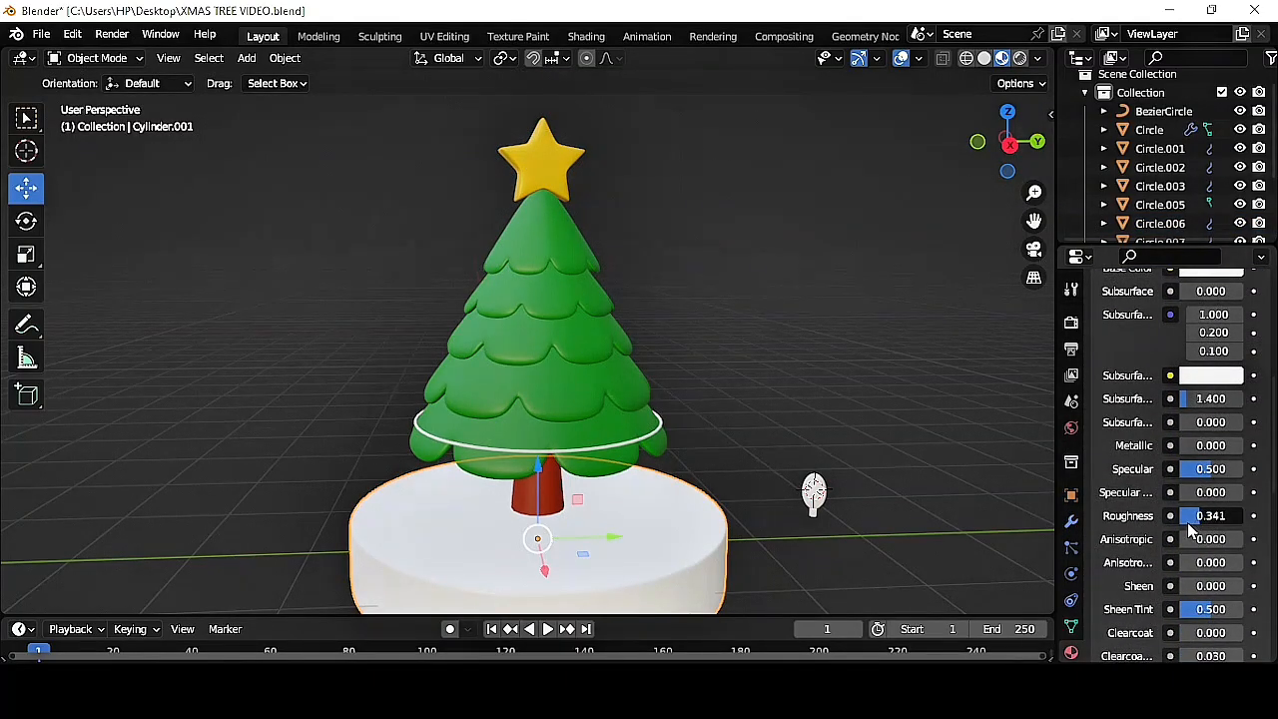
{"action": "scroll", "coordinate": [699, 500], "scroll_direction": "up", "scroll_amount": 2}
- Give the wire around the lowest tier a new near-black material with a base color value of 0.012
{"action": "left_click", "coordinate": [676, 448]}
{"action": "left_click", "coordinate": [659, 469]}
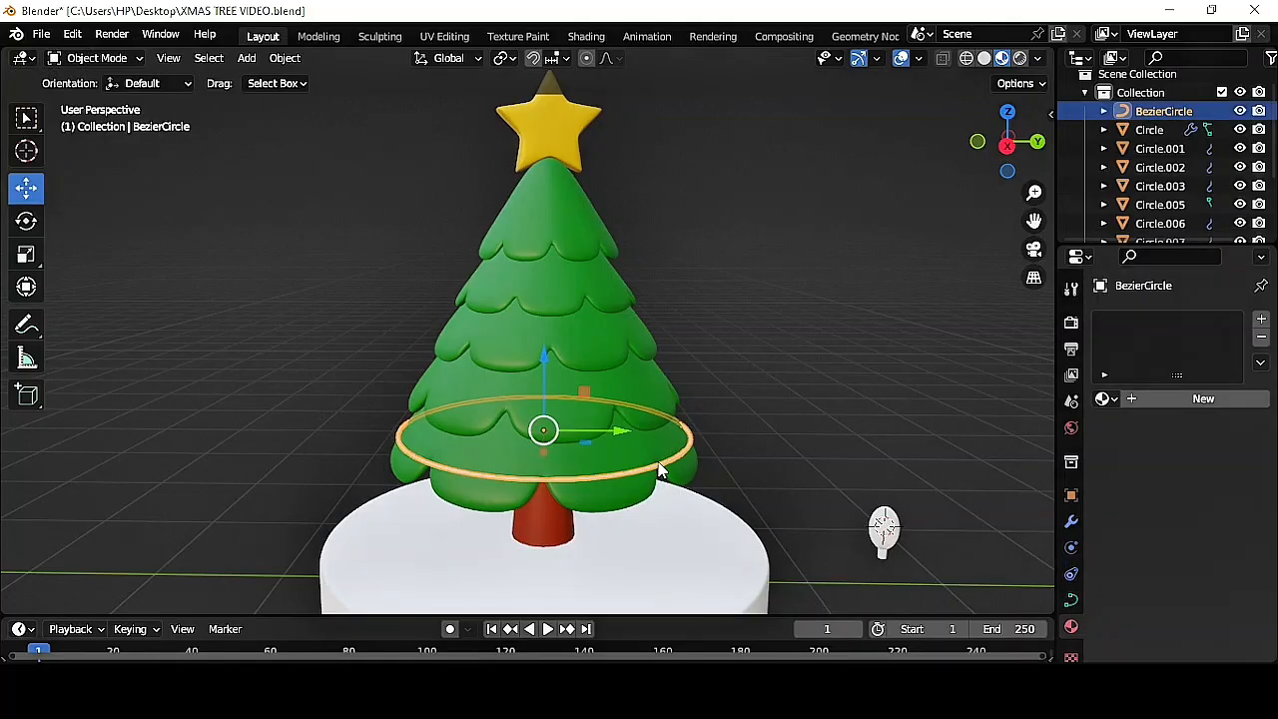
{"action": "left_click", "coordinate": [1203, 399]}
{"action": "left_click", "coordinate": [1211, 597]}
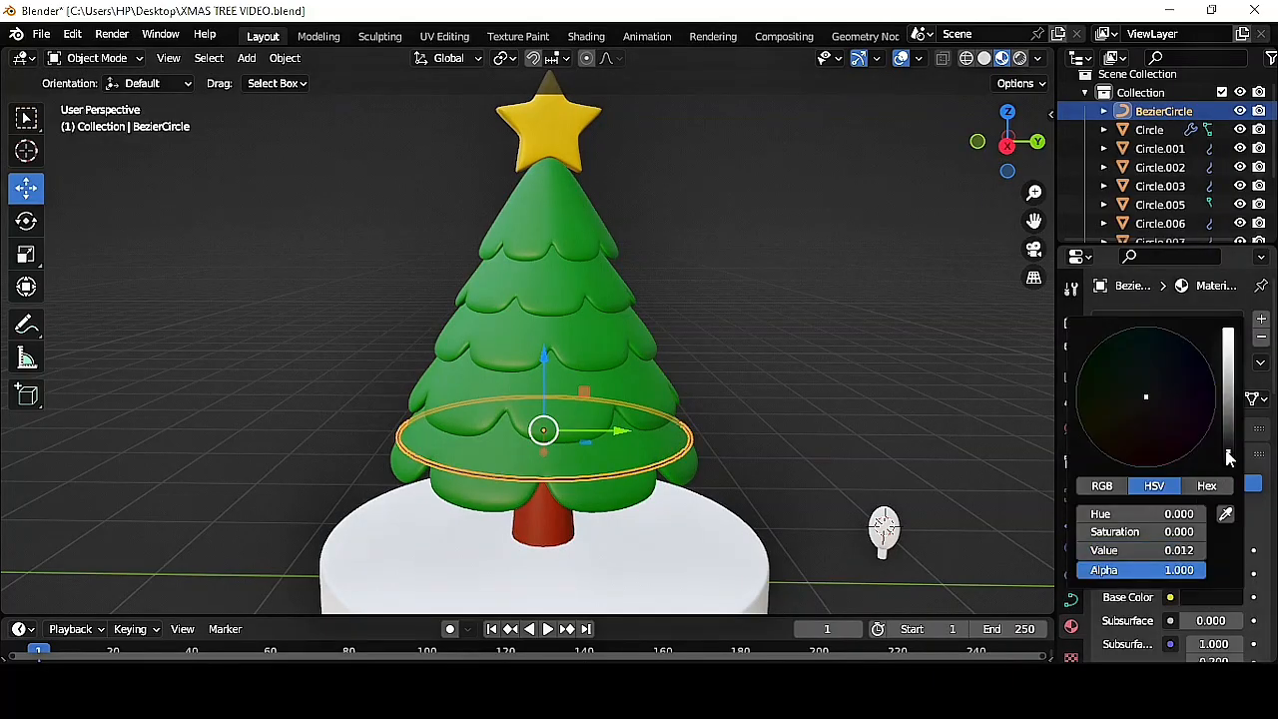
{"action": "left_click", "coordinate": [837, 518]}
- Give the bulb sphere a new material with roughness 0.2 and transmission 1
{"action": "left_click", "coordinate": [881, 523]}
{"action": "left_click_drag", "start_coordinate": [1269, 384], "coordinate": [1273, 567]}
{"action": "key", "text": "Return"}
{"action": "left_click", "coordinate": [1174, 435]}
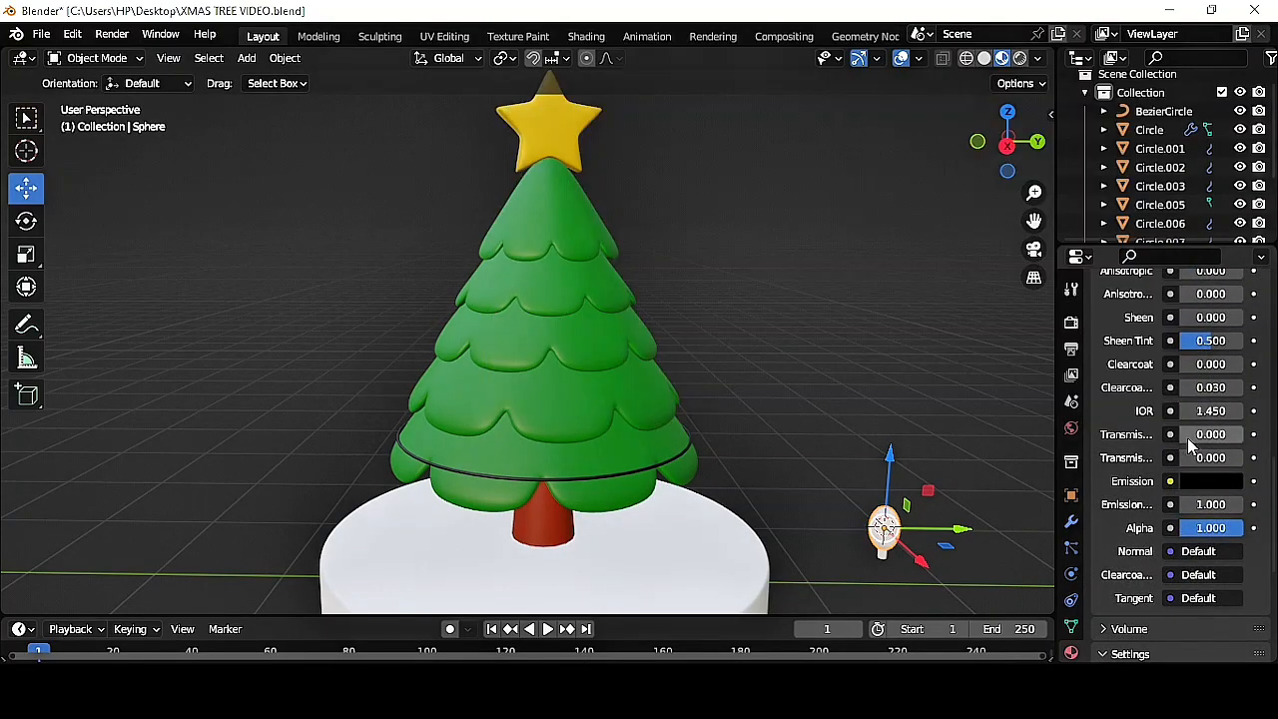
{"action": "left_click_drag", "start_coordinate": [1188, 445], "coordinate": [1258, 449]}
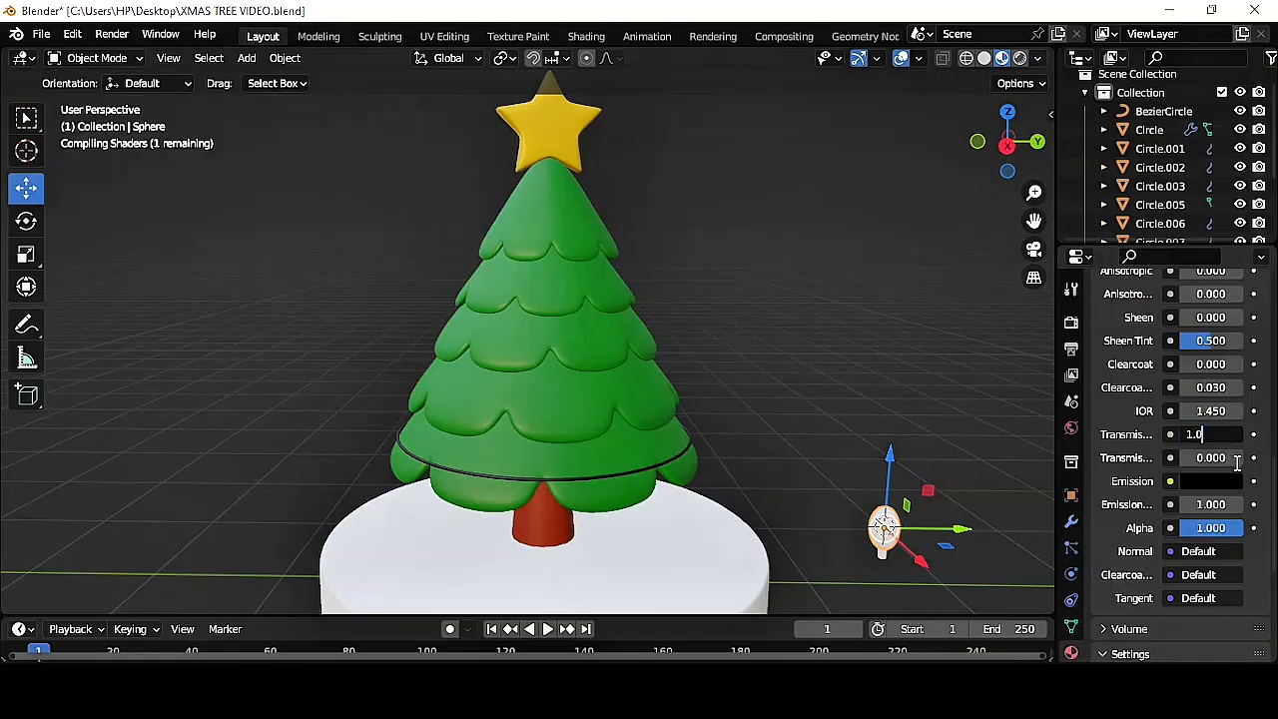
{"action": "key", "text": "Return"}
- Set the bulb's emission color to blue, hue 0.662 at full value, with an emission strength of 5
{"action": "left_click", "coordinate": [1212, 483]}
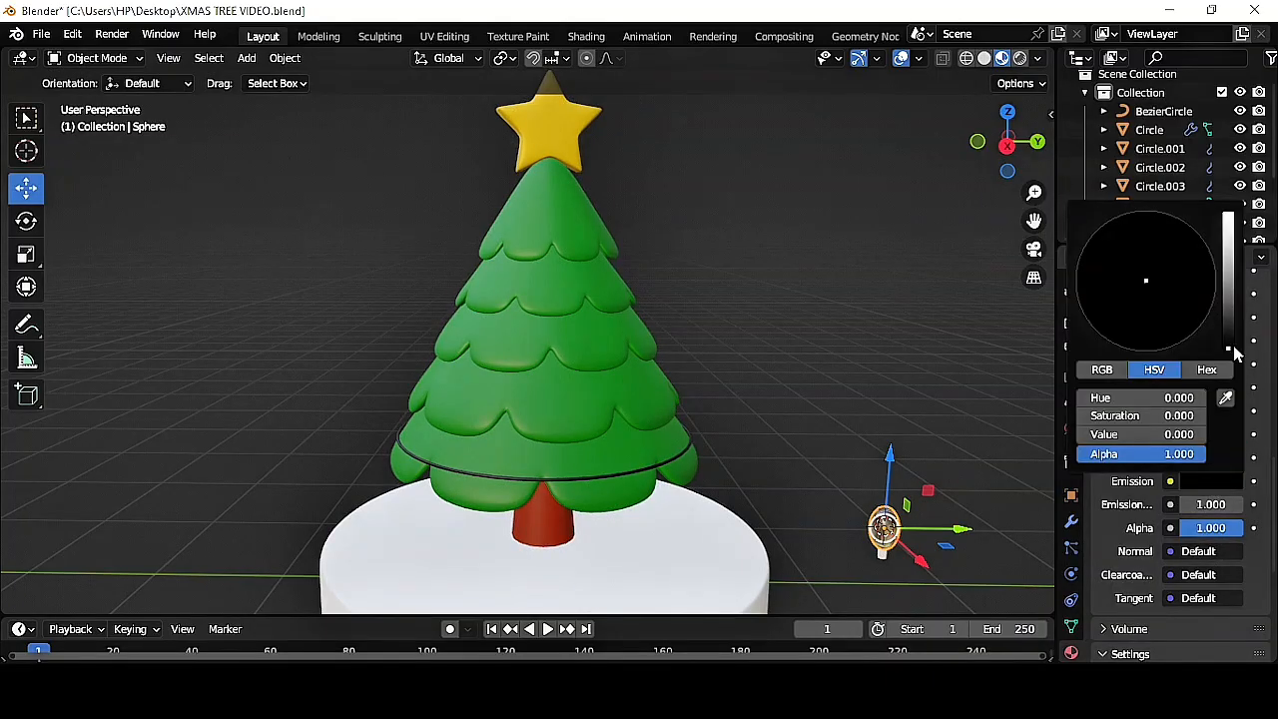
{"action": "left_click_drag", "start_coordinate": [1235, 352], "coordinate": [1244, 205]}
{"action": "left_click", "coordinate": [1197, 249]}
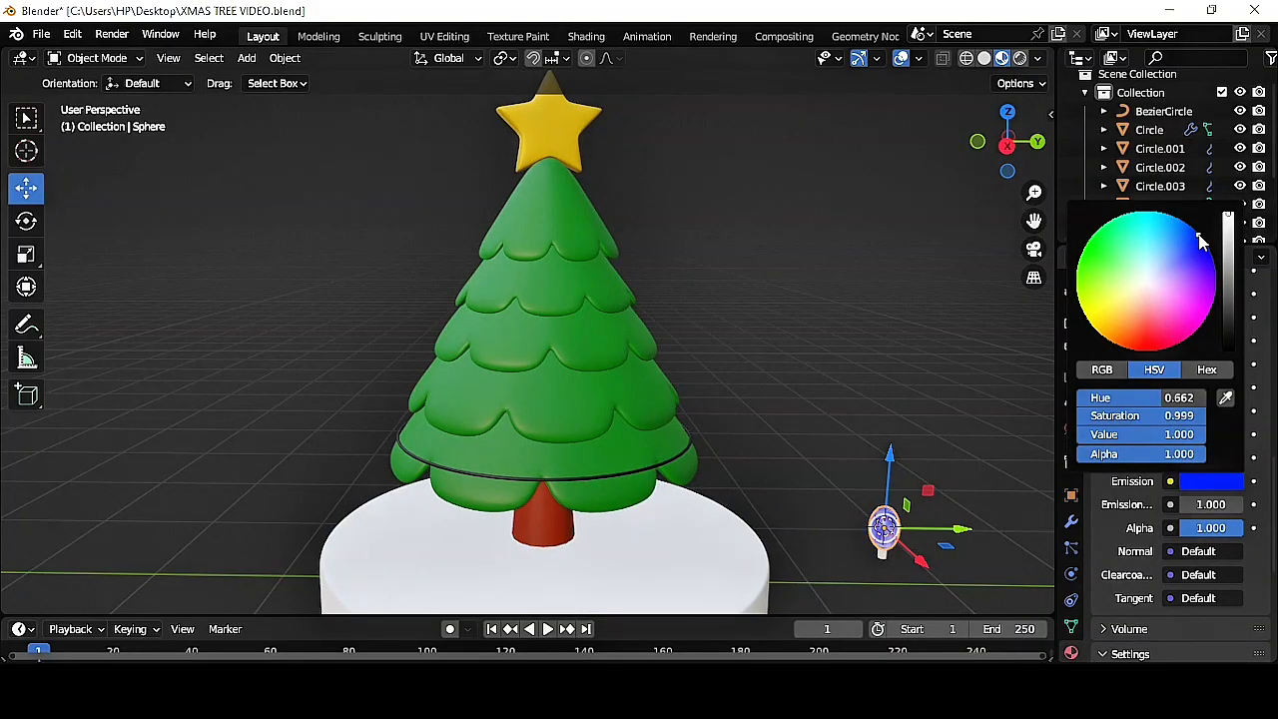
{"action": "double_click", "coordinate": [1212, 505]}
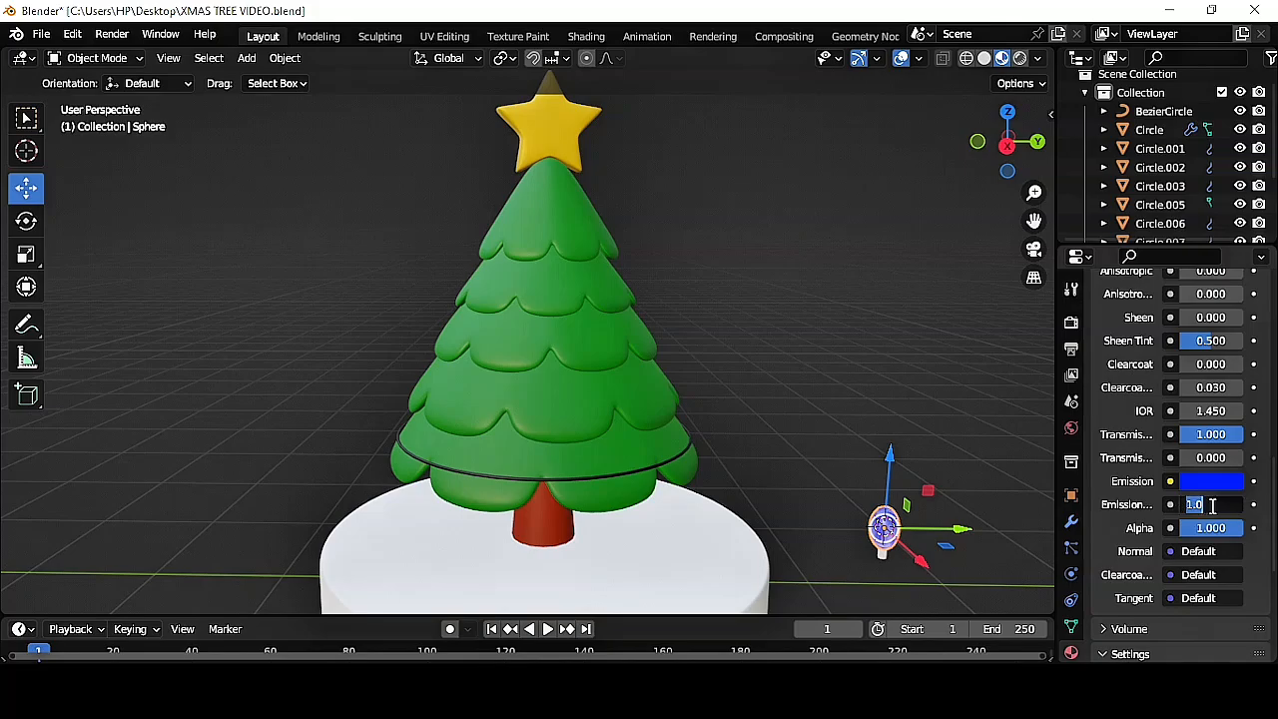
{"action": "key", "text": "Return"}
- Assign the wire's existing black material to the small cylinder under the bulb
{"action": "left_click", "coordinate": [910, 579]}
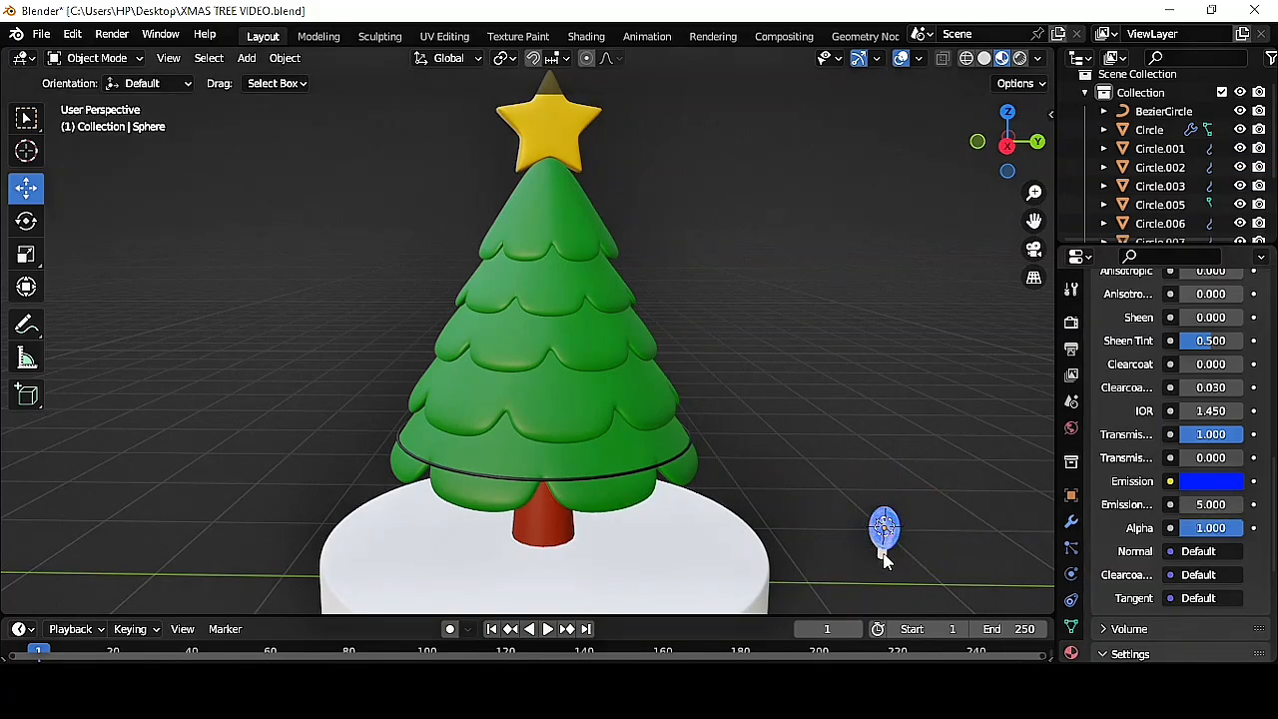
{"action": "left_click", "coordinate": [883, 553]}
{"action": "left_click", "coordinate": [1105, 398]}
{"action": "left_click", "coordinate": [1045, 530]}
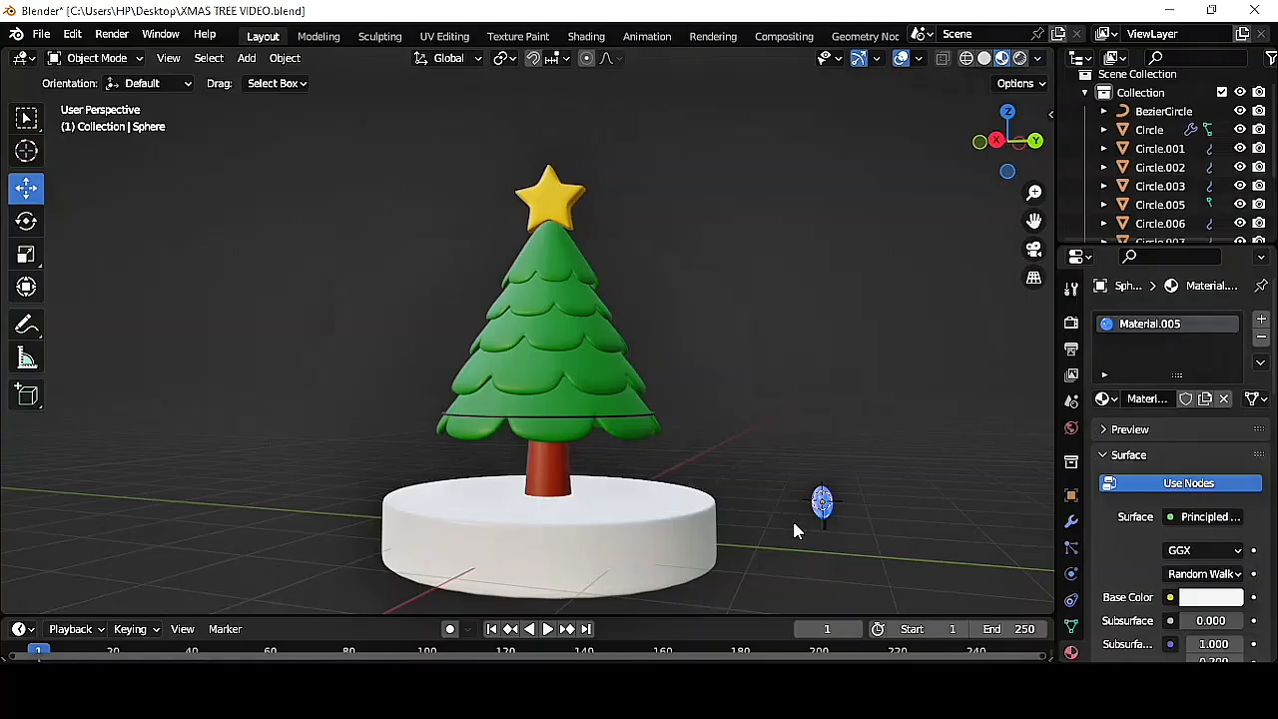
- In the right orthographic view, duplicate the bulb together with its cap and move the copy along Y, away from the tree
{"action": "key", "text": "KP_3"}
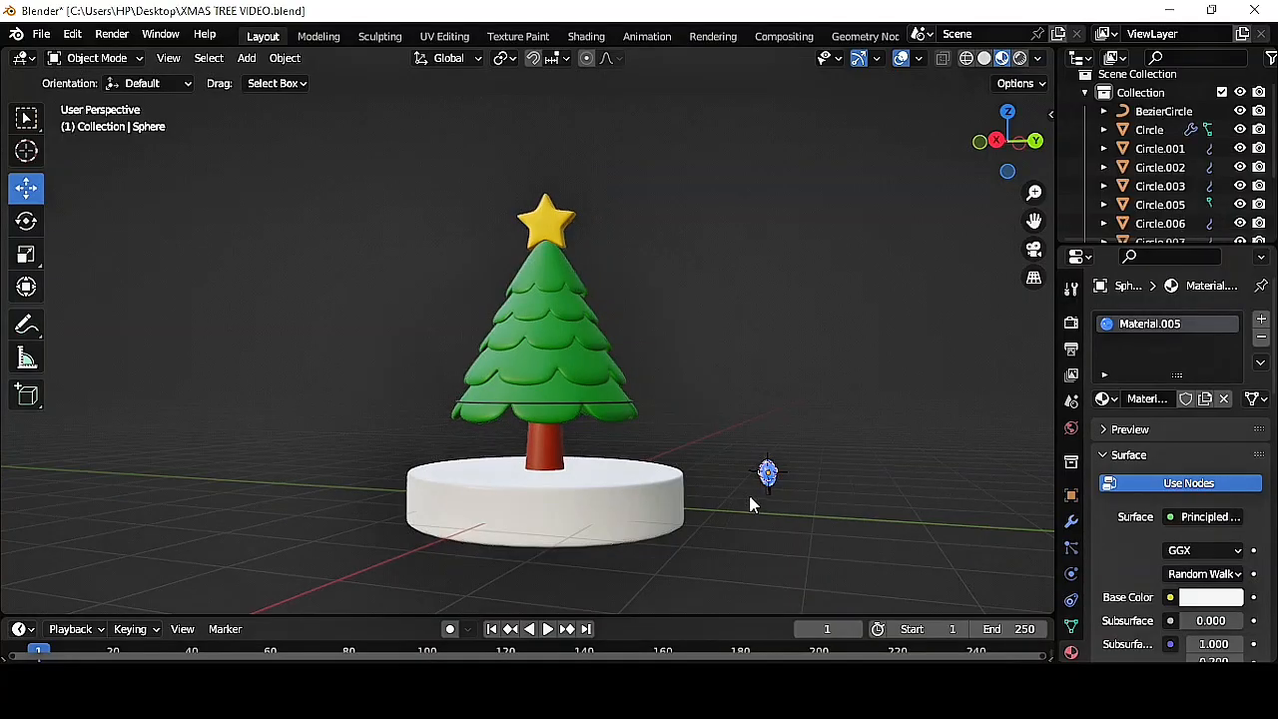
{"action": "left_click_drag", "start_coordinate": [720, 404], "coordinate": [799, 483]}
{"action": "key", "text": "shift+d"}
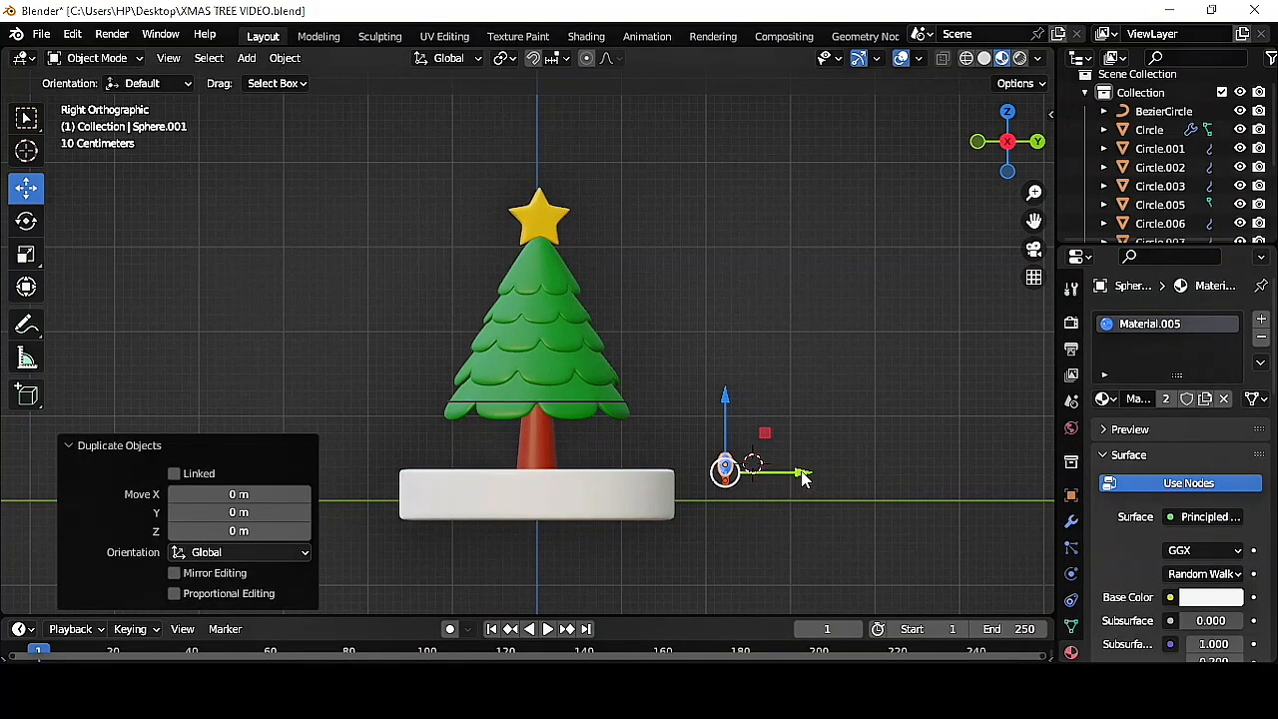
{"action": "key", "text": "y"}
{"action": "left_click", "coordinate": [858, 483]}
{"action": "scroll", "coordinate": [875, 509], "scroll_direction": "up", "scroll_amount": 3}
{"action": "middle_click_drag", "start_coordinate": [1010, 257], "coordinate": [756, 146], "text": "shift"}
{"action": "scroll", "coordinate": [955, 519], "scroll_direction": "up", "scroll_amount": 1}
{"action": "left_click", "coordinate": [882, 549]}
- Make the copied bulb's material single-user and change its emission color to pure red
{"action": "left_click", "coordinate": [759, 459]}
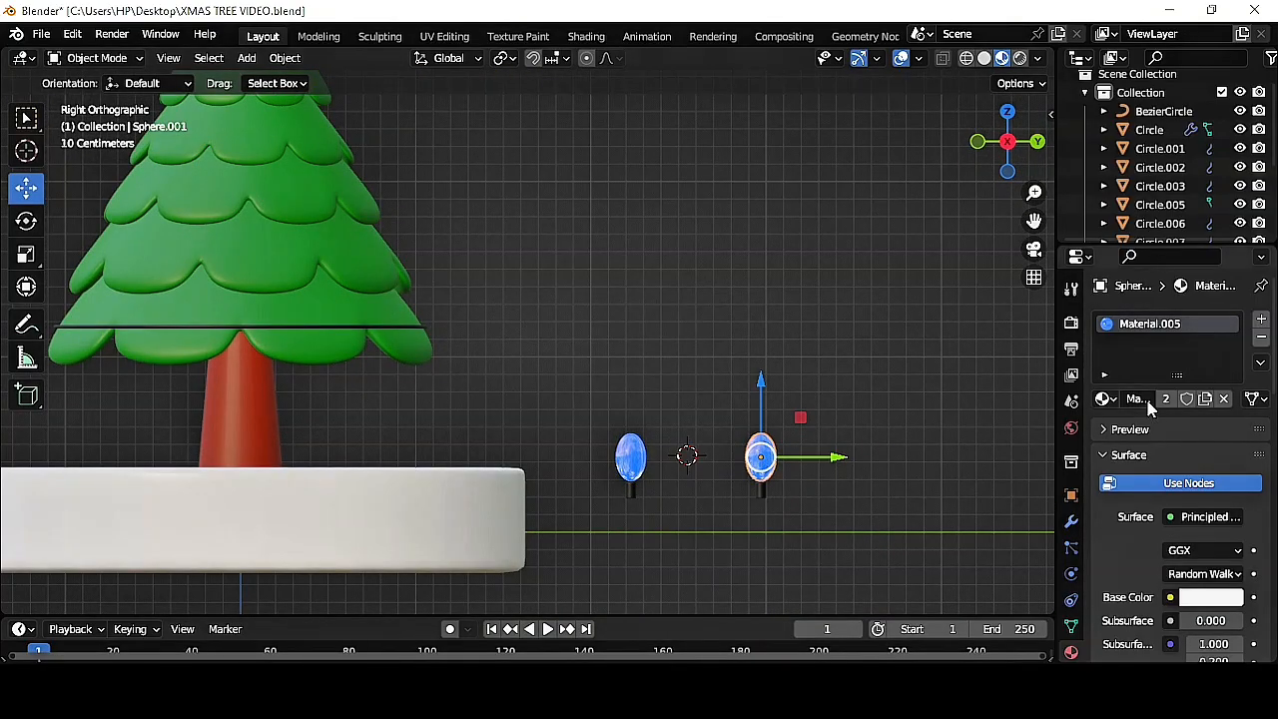
{"action": "scroll", "coordinate": [1198, 539], "scroll_direction": "down", "scroll_amount": 10}
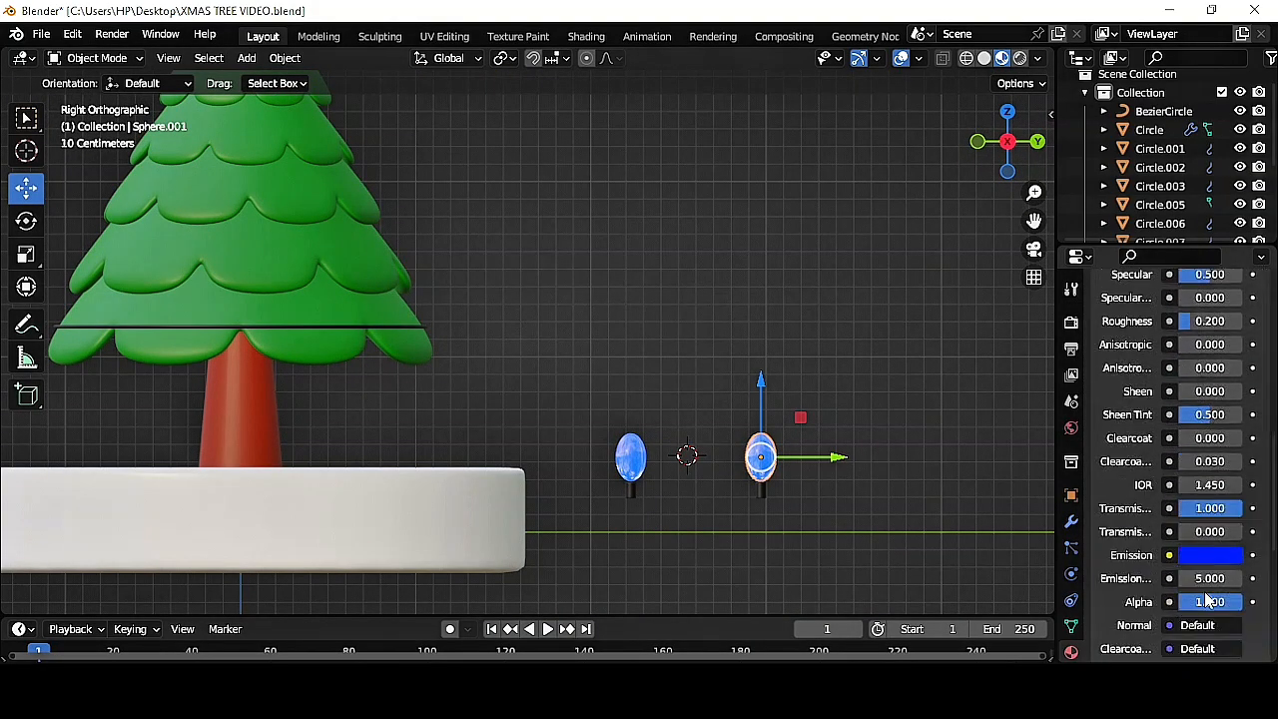
{"action": "left_click", "coordinate": [1210, 555]}
{"action": "left_click", "coordinate": [1146, 423]}
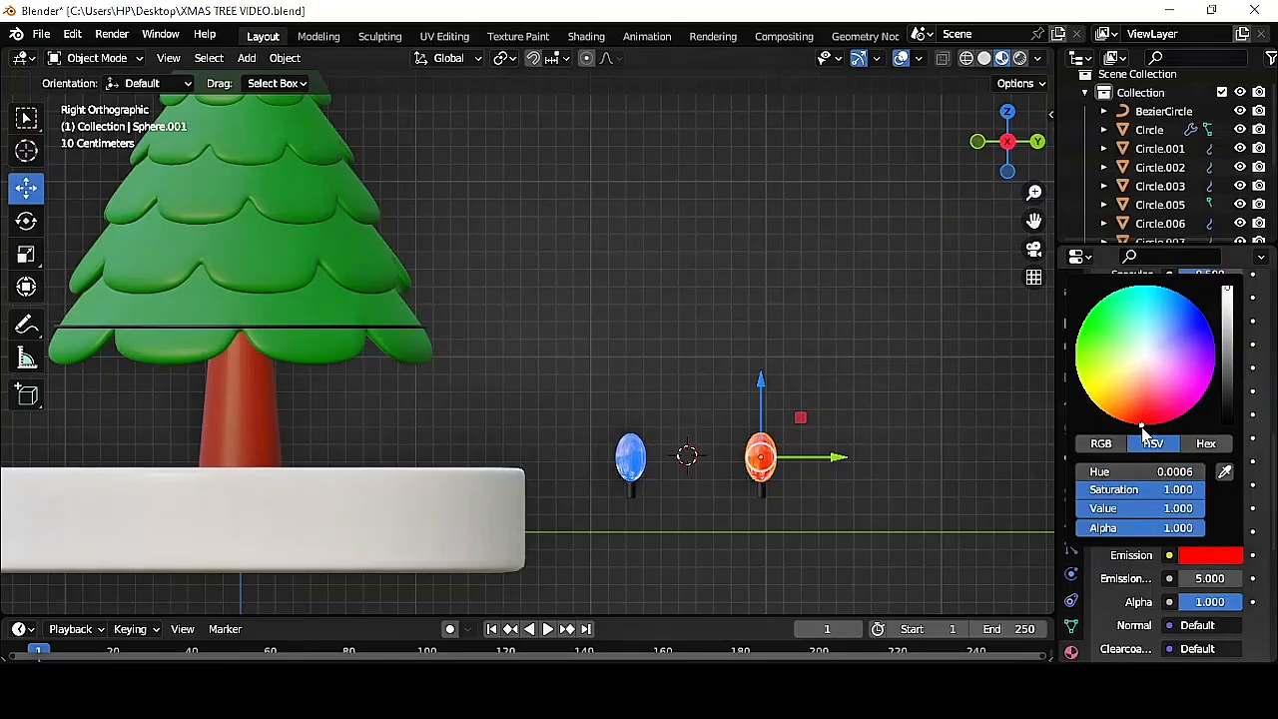
- Select both bulbs with their caps and, in Edit Mode, snap the 3D cursor to the middle of their combined geometry
{"action": "left_click_drag", "start_coordinate": [599, 416], "coordinate": [805, 515]}
{"action": "left_click", "coordinate": [736, 416]}
{"action": "middle_click_drag", "start_coordinate": [735, 416], "coordinate": [689, 439]}
{"action": "left_click_drag", "start_coordinate": [675, 378], "coordinate": [589, 476]}
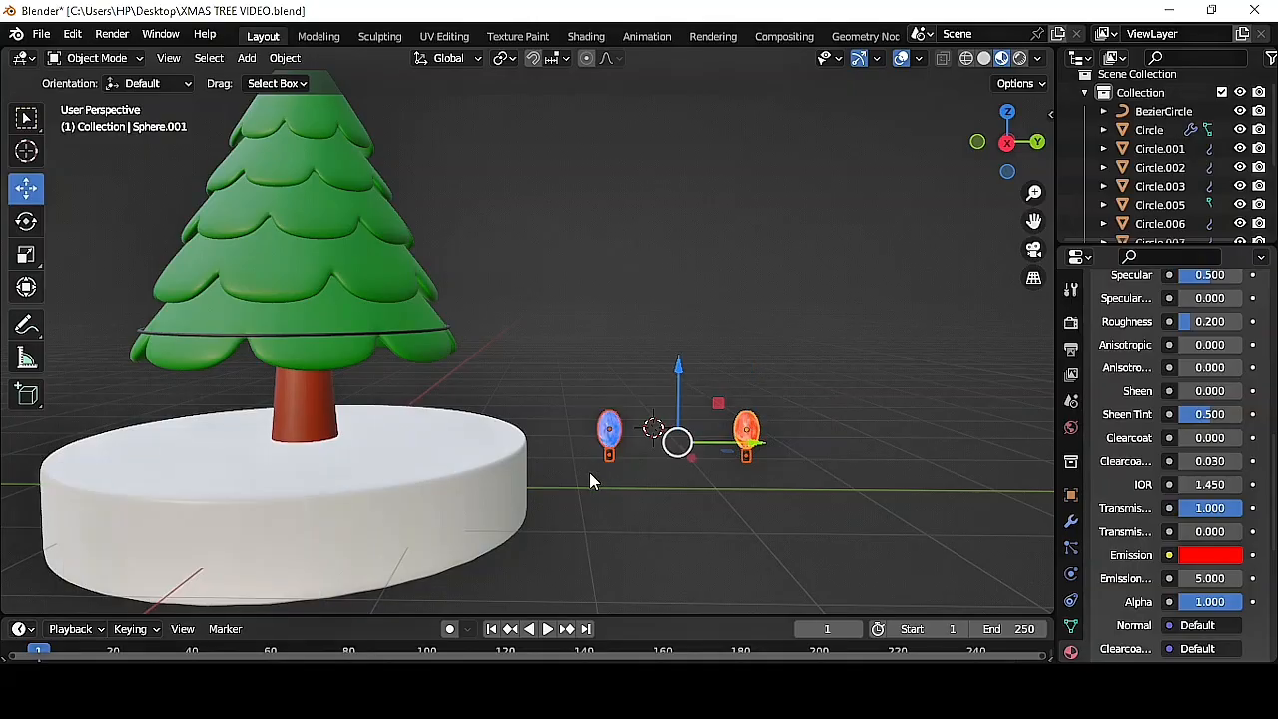
{"action": "key", "text": "ctrl+z"}
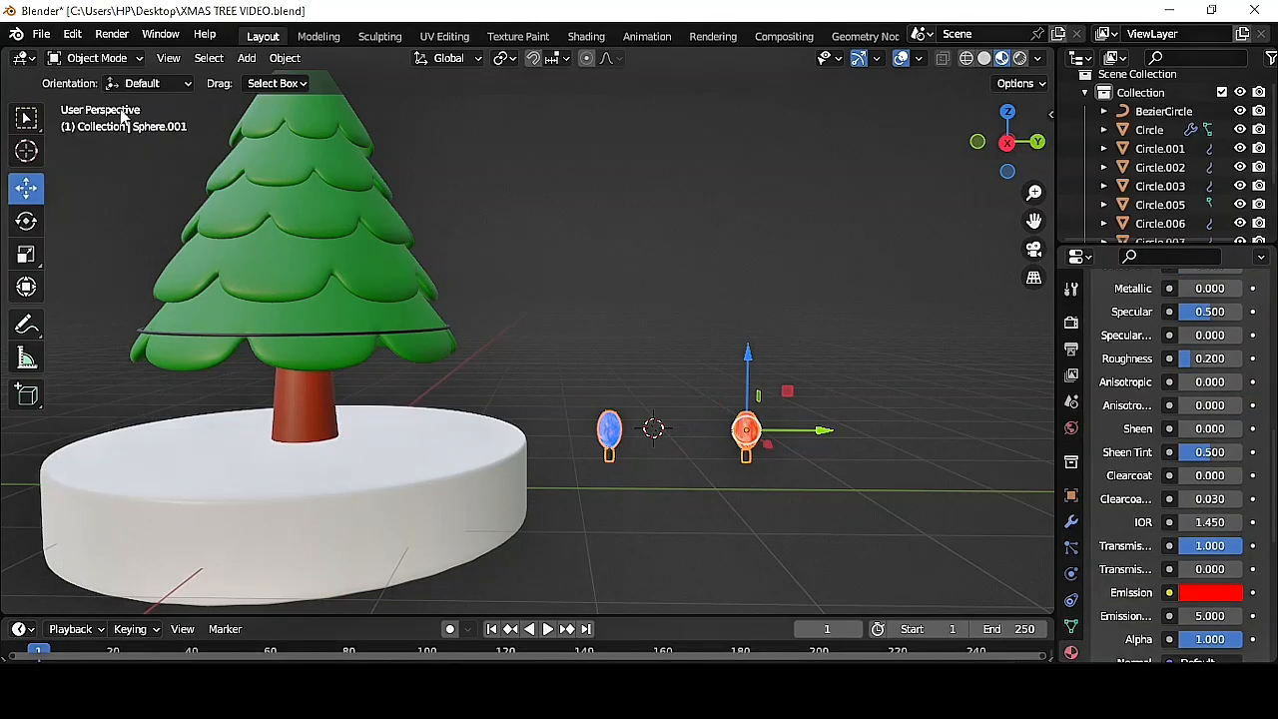
{"action": "left_click", "coordinate": [114, 62]}
{"action": "left_click", "coordinate": [96, 100]}
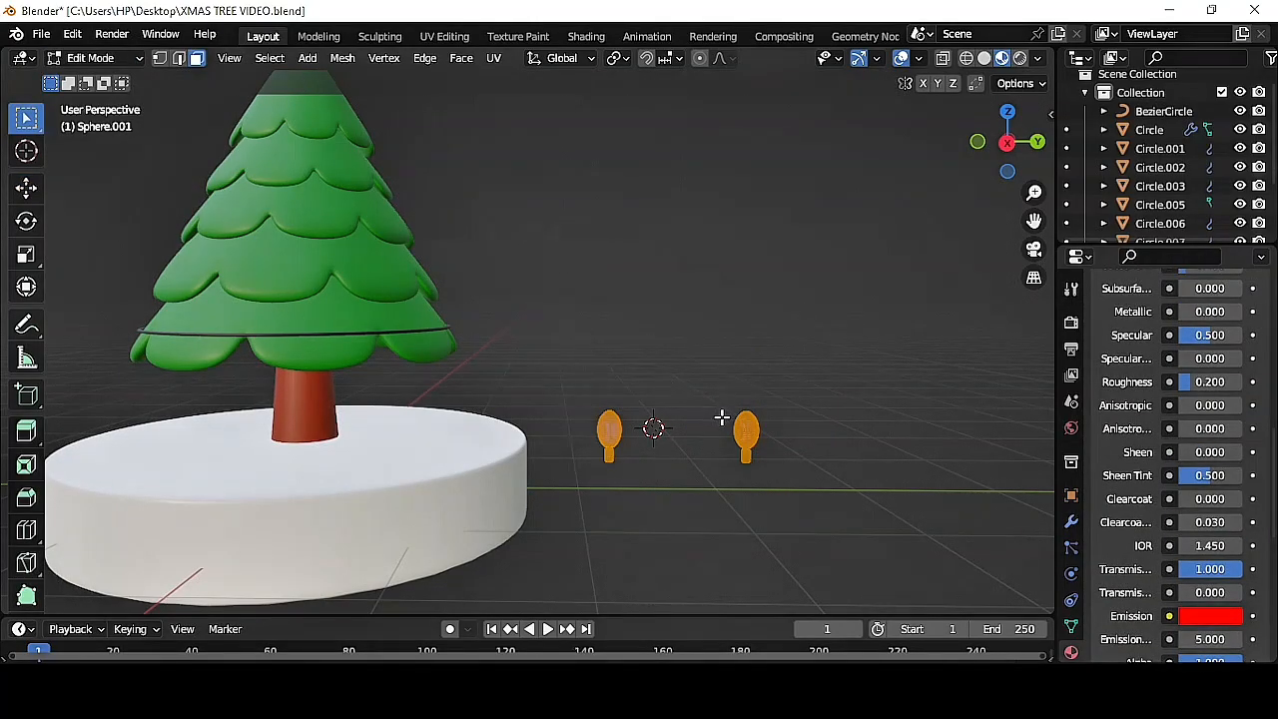
{"action": "key", "text": "shift+s"}
{"action": "left_click", "coordinate": [702, 572]}
{"action": "left_click", "coordinate": [132, 58]}
{"action": "left_click", "coordinate": [100, 78]}
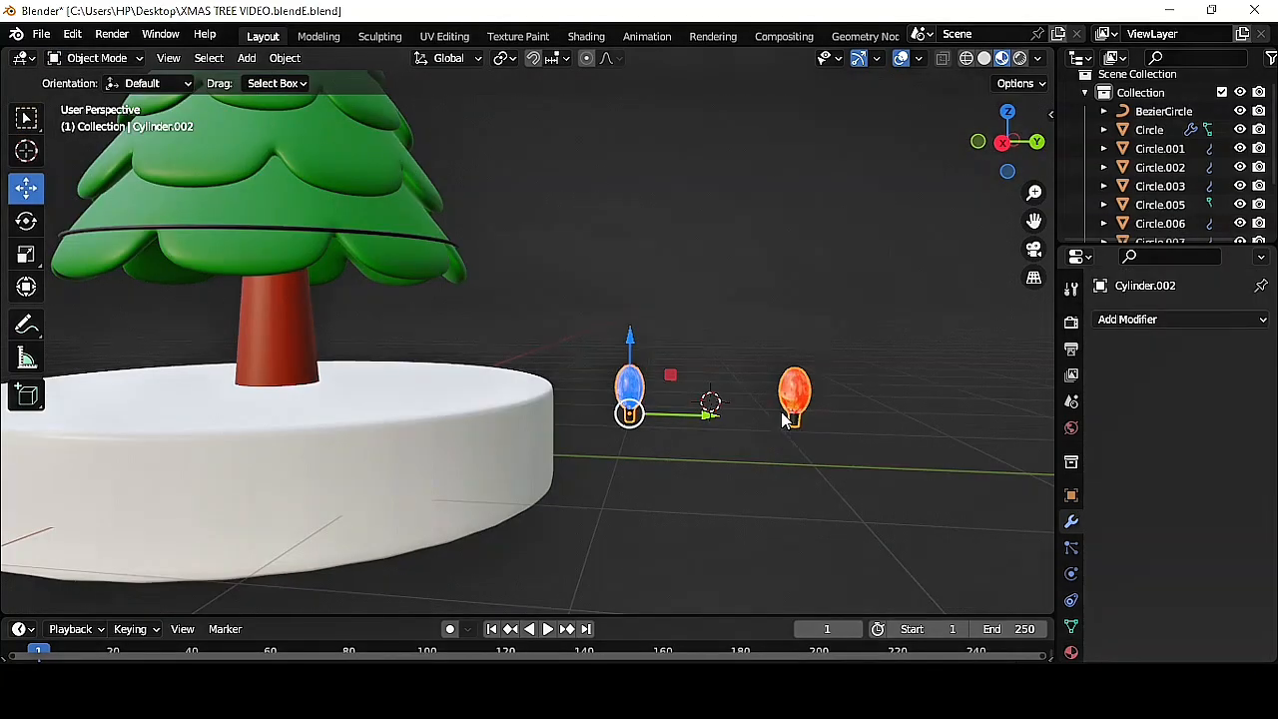
- Set the origin of the bulbs and caps to the 3D cursor and apply their rotation and scale
{"action": "right_click", "coordinate": [792, 393]}
{"action": "mouse_move", "coordinate": [799, 392]}
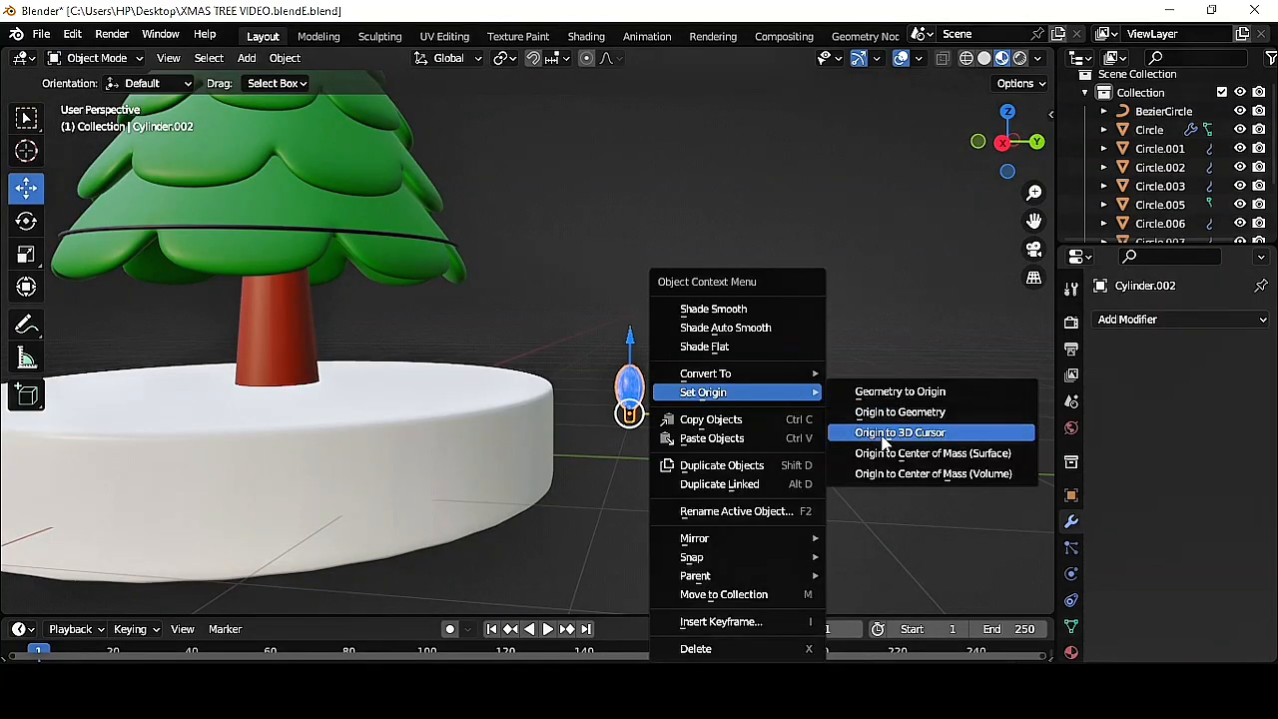
{"action": "left_click", "coordinate": [883, 435]}
{"action": "scroll", "coordinate": [809, 399], "scroll_direction": "down", "scroll_amount": 1}
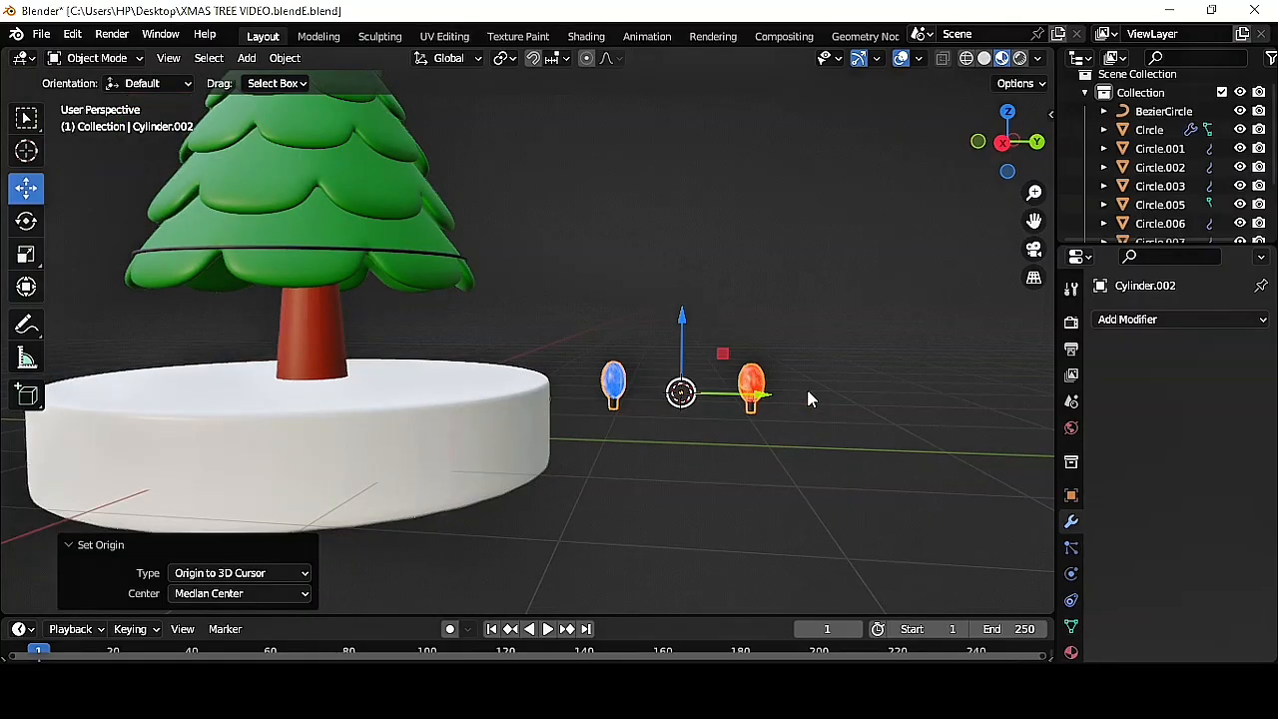
{"action": "key", "text": "ctrl+a"}
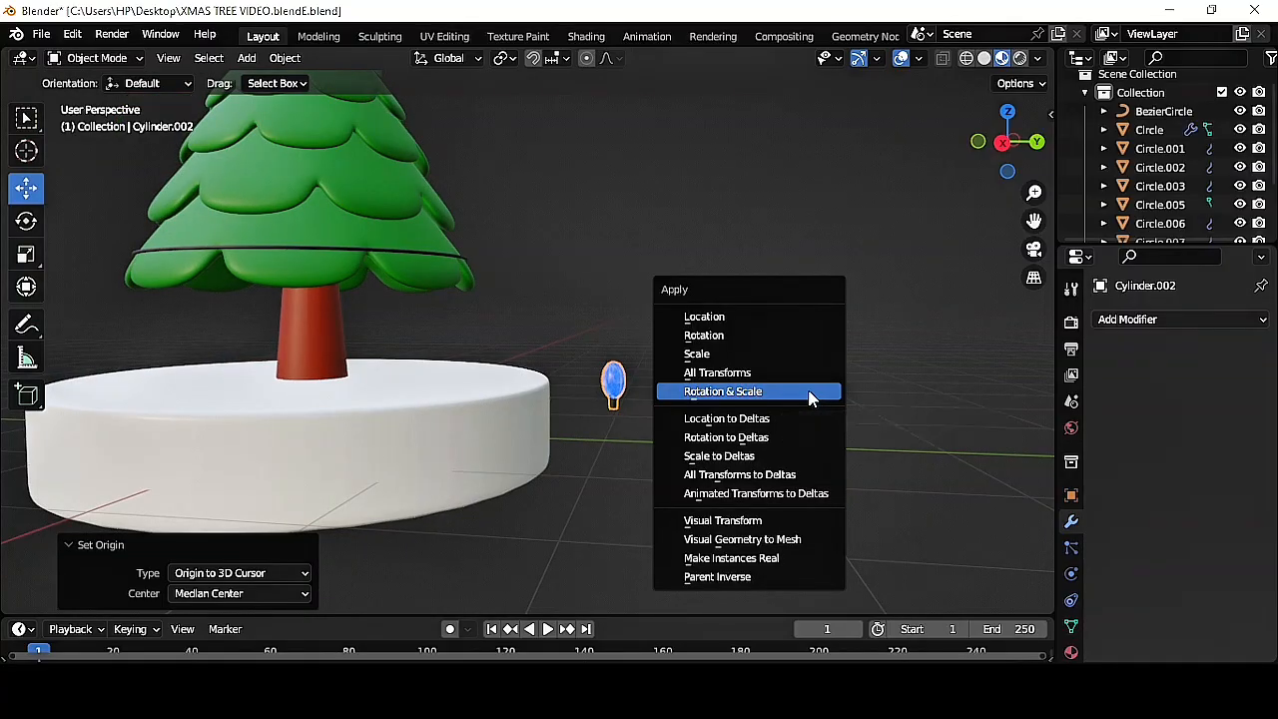
{"action": "left_click", "coordinate": [809, 397]}
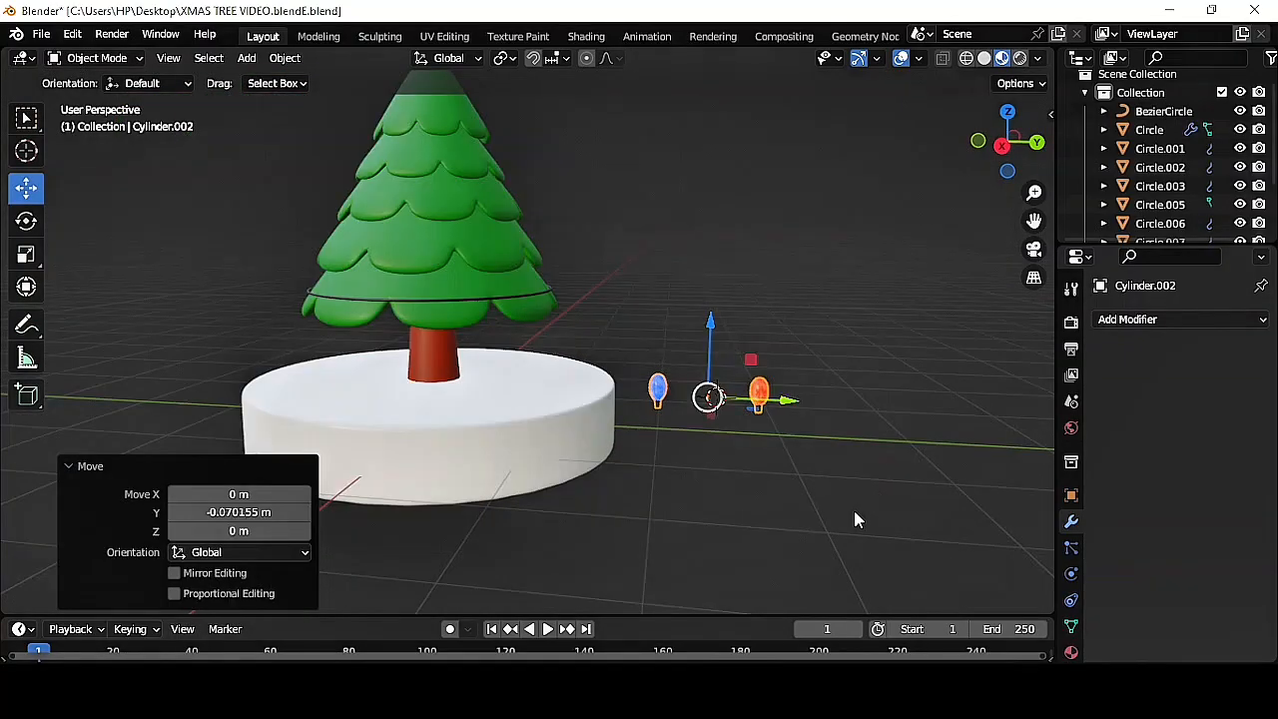
- Scale the two bulbs with caps to about 0.51 and add an Array modifier with relative offset X 0, Y 2 and count 4
{"action": "key", "text": "s"}
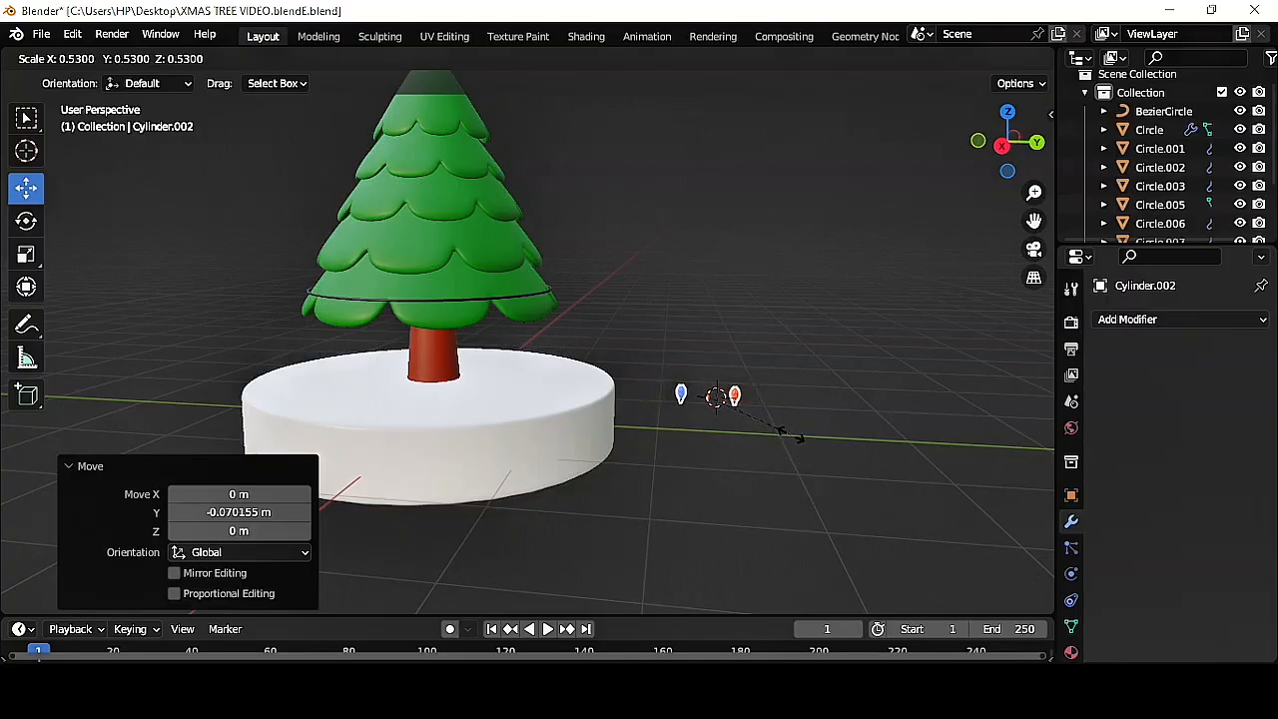
{"action": "left_click", "coordinate": [789, 437]}
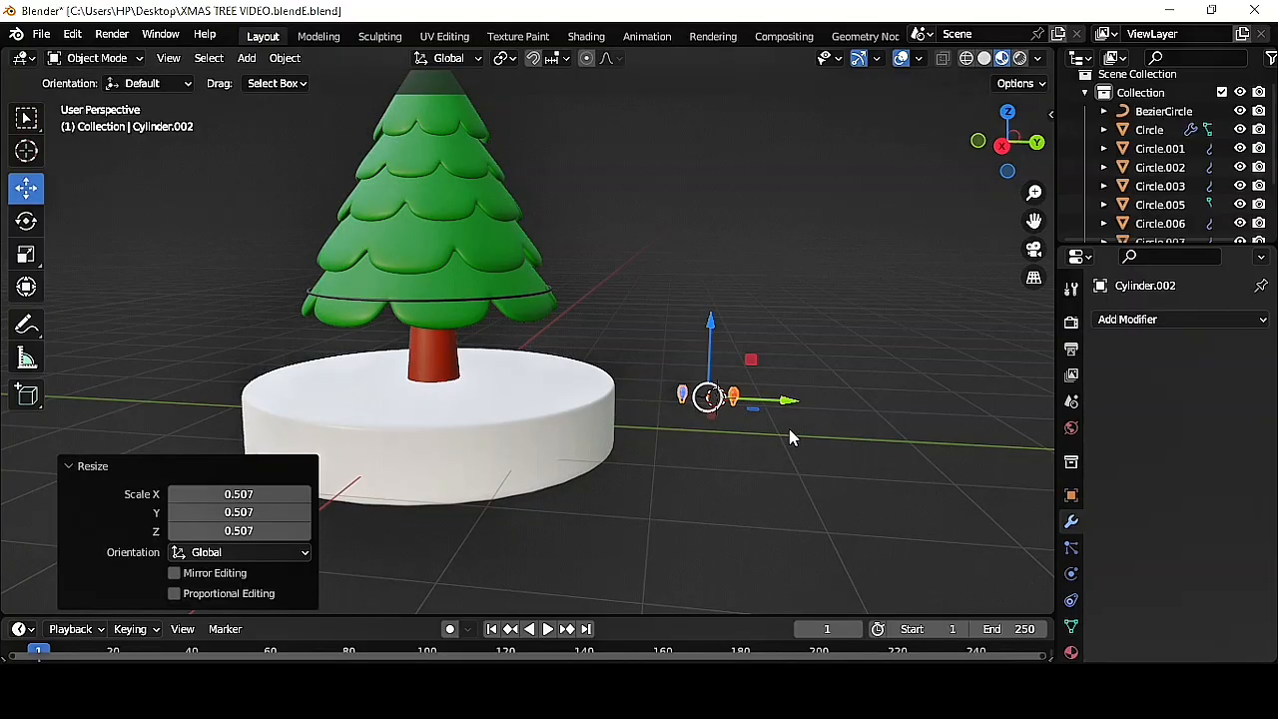
{"action": "left_click", "coordinate": [1148, 319]}
{"action": "left_click", "coordinate": [957, 384]}
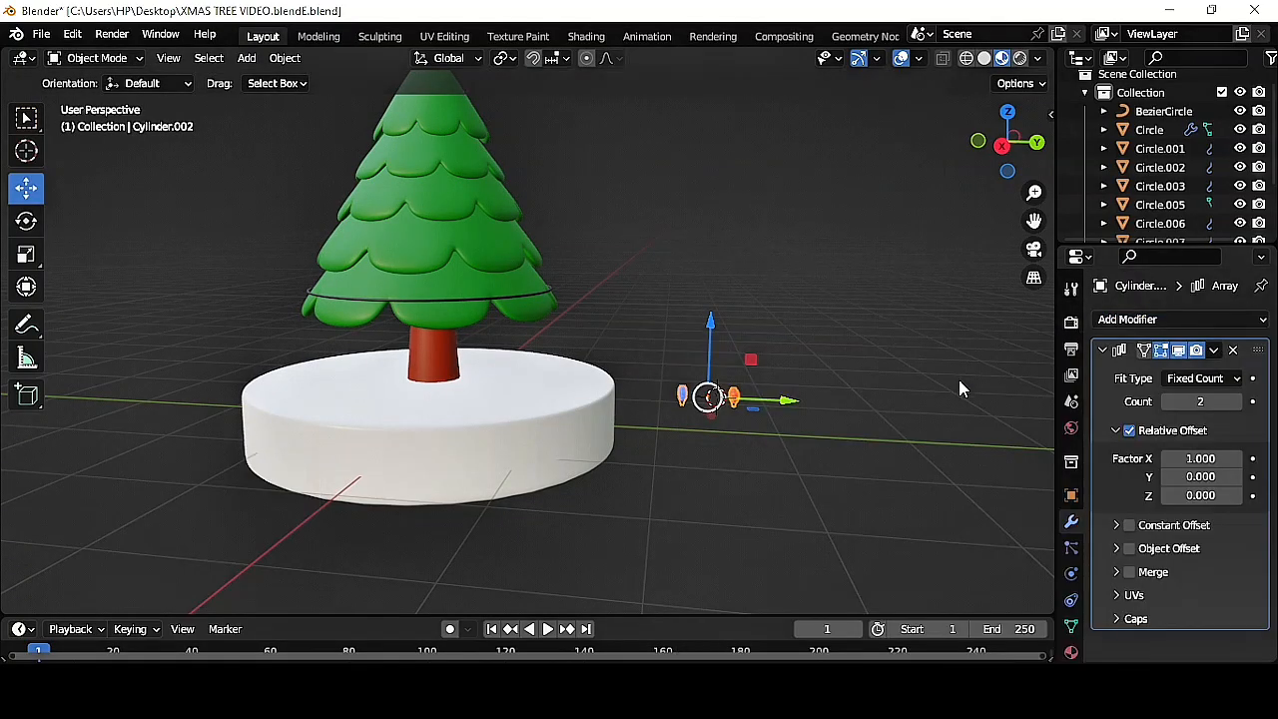
{"action": "left_click", "coordinate": [1209, 458]}
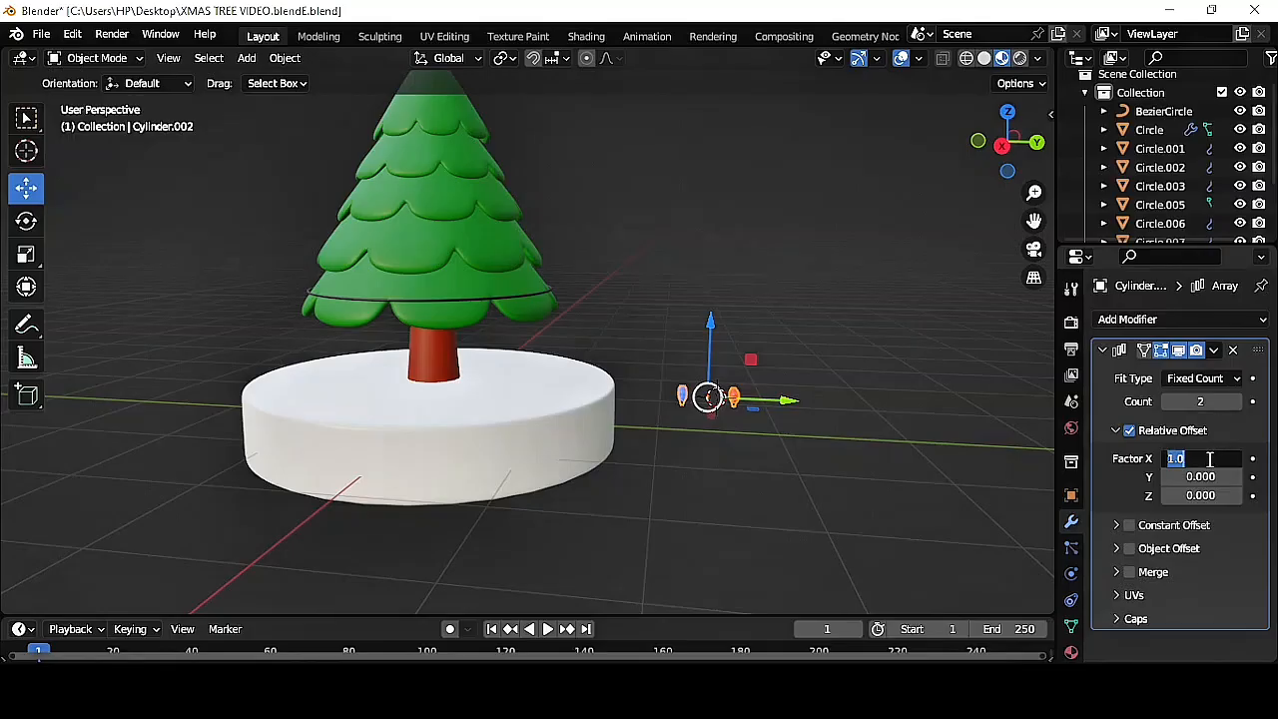
{"action": "type", "text": "0"}
{"action": "key", "text": "Return"}
{"action": "left_click", "coordinate": [1212, 476]}
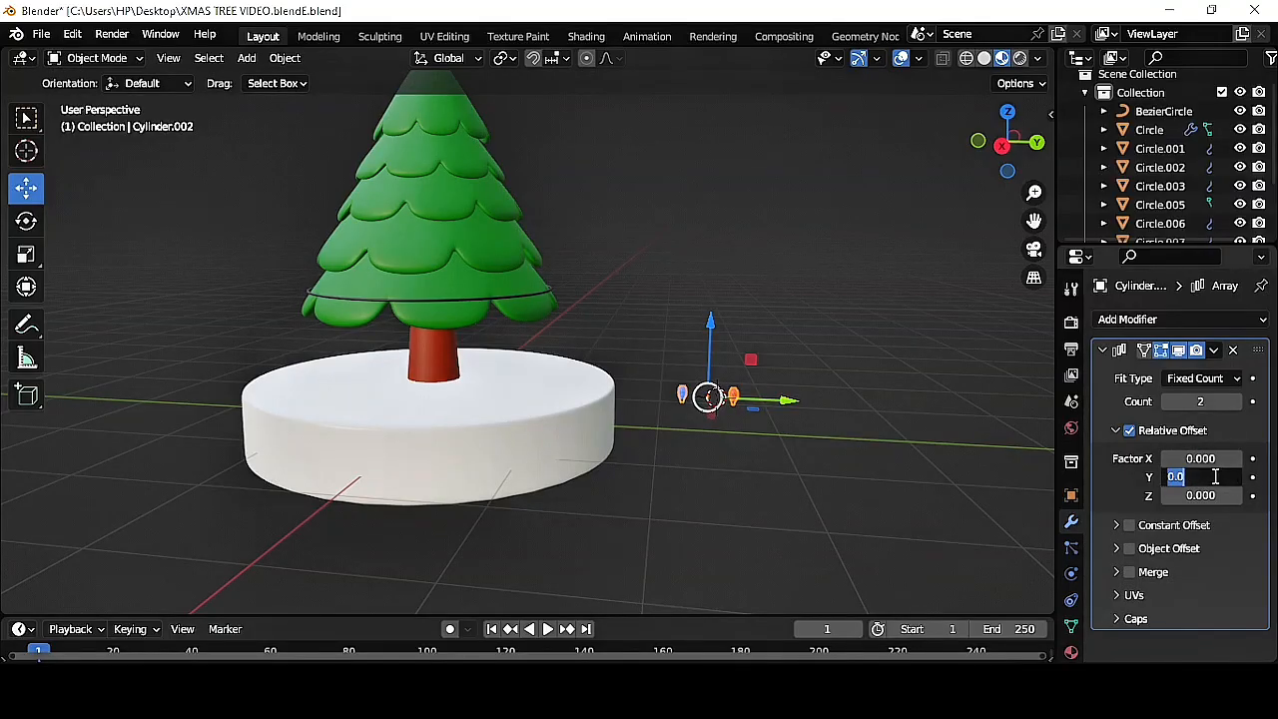
{"action": "key", "text": "Return"}
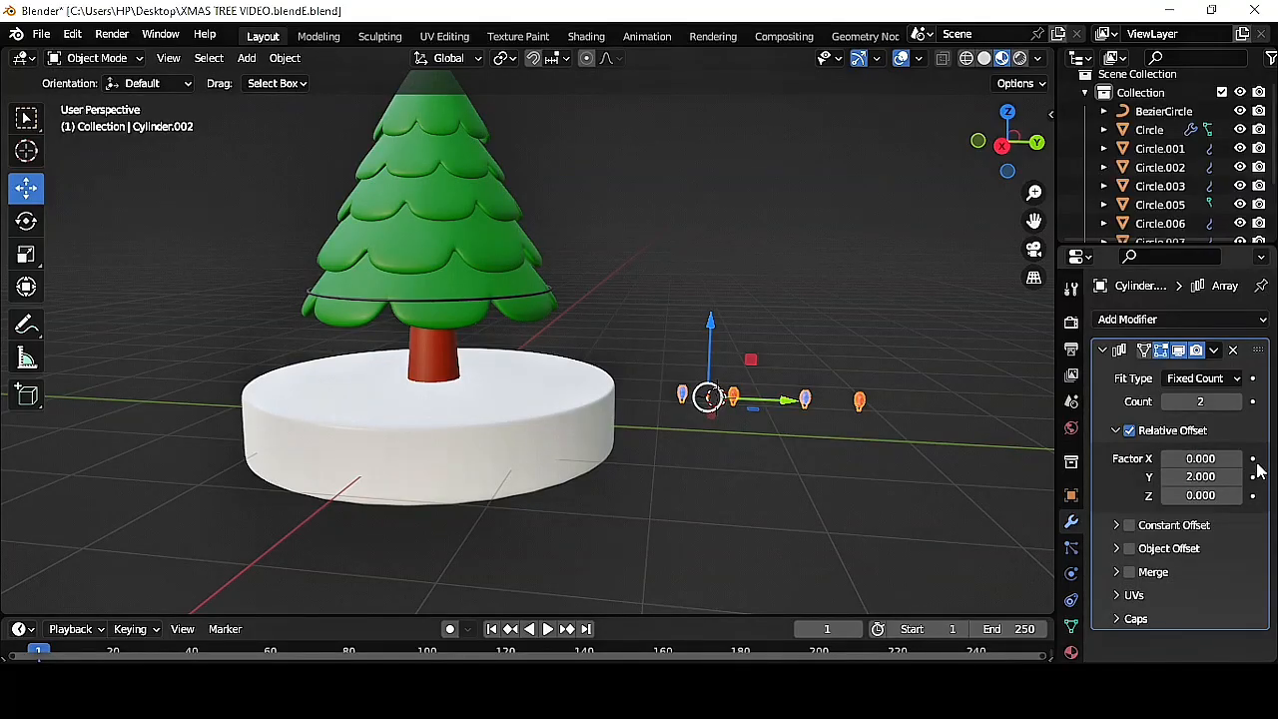
{"action": "left_click", "coordinate": [1237, 401]}
{"action": "left_click", "coordinate": [1237, 401]}
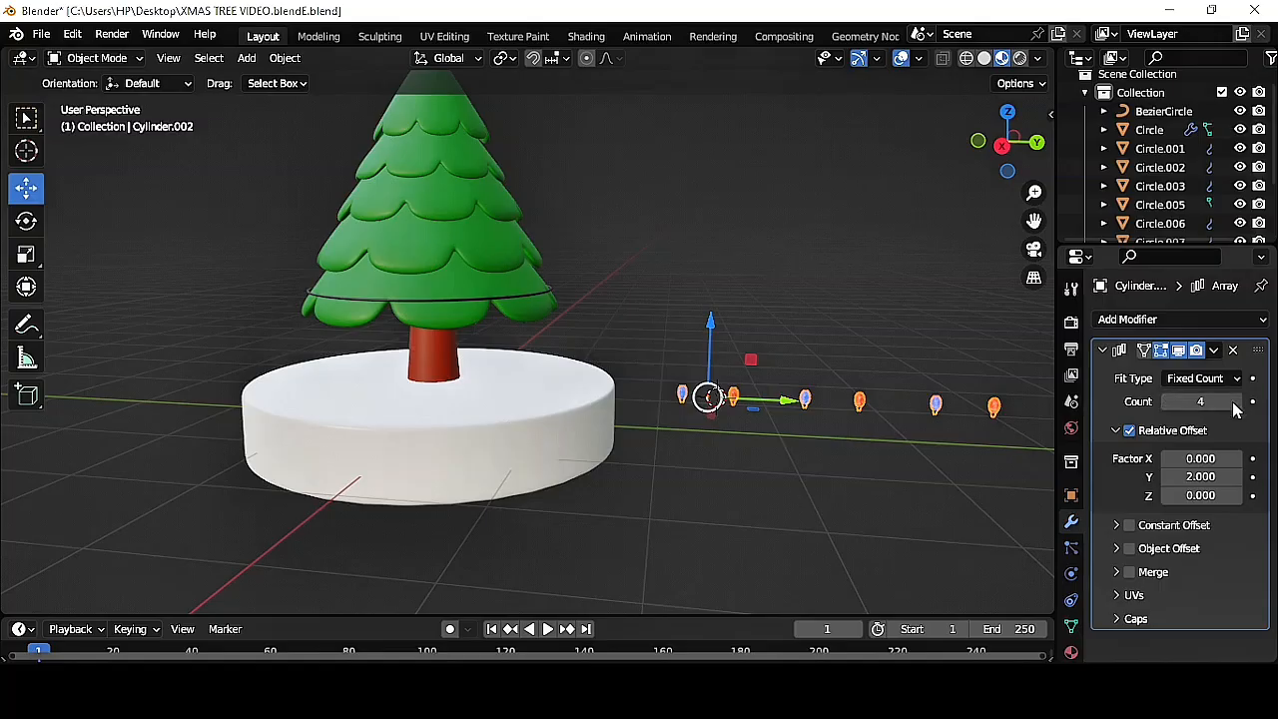
- Add a Curve modifier to the bulbs, with the wire's BezierCircle as curve object and -Y as deform axis
{"action": "left_click", "coordinate": [1183, 319]}
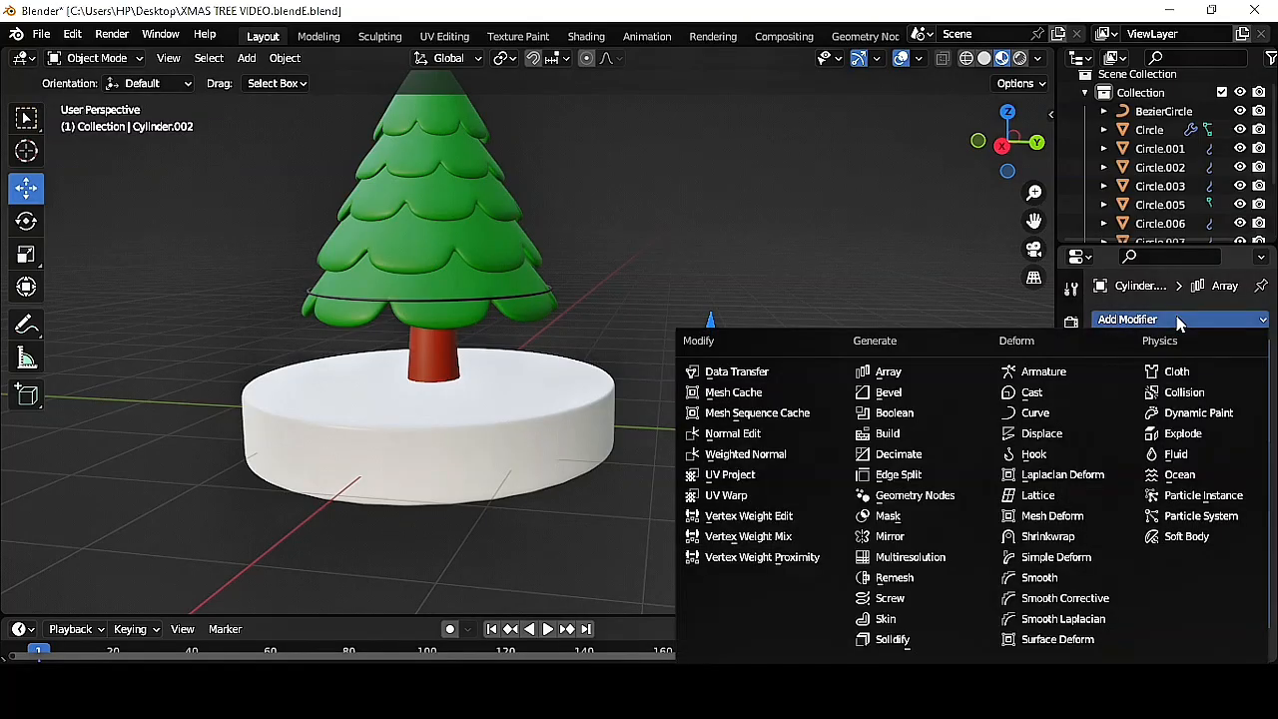
{"action": "left_click", "coordinate": [1086, 413]}
{"action": "scroll", "coordinate": [1188, 574], "scroll_direction": "down", "scroll_amount": 2}
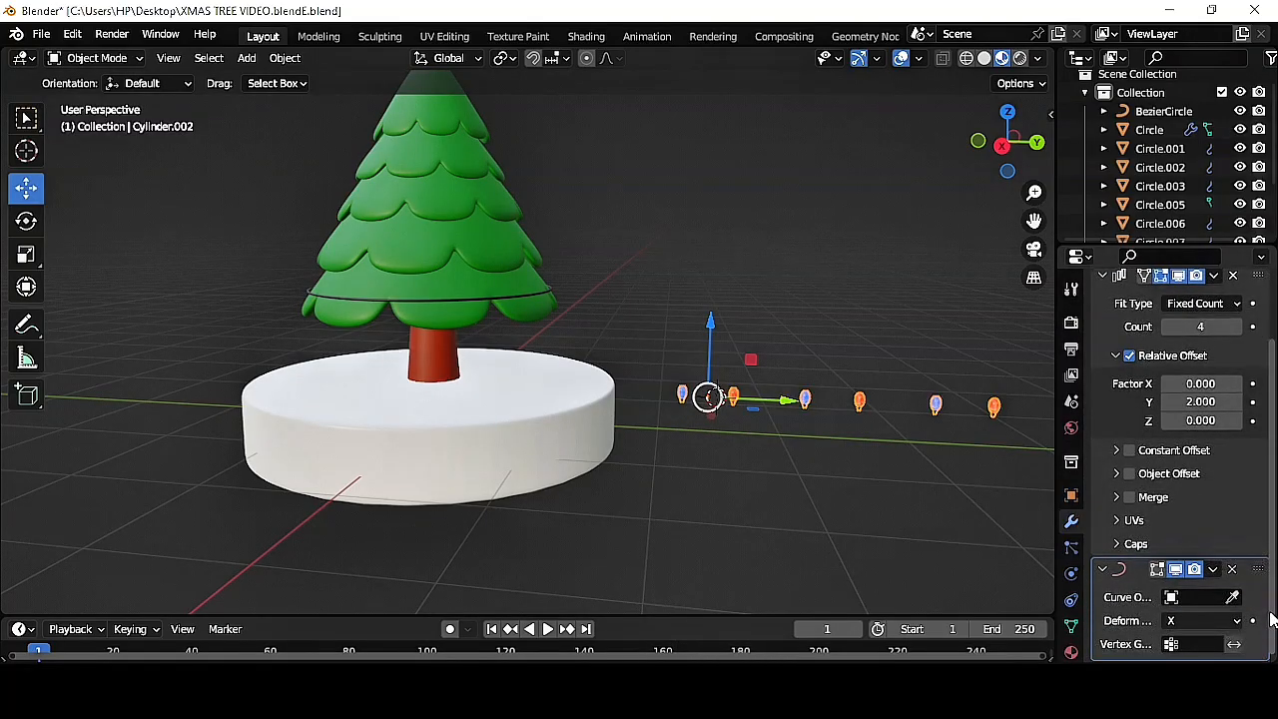
{"action": "left_click", "coordinate": [530, 299]}
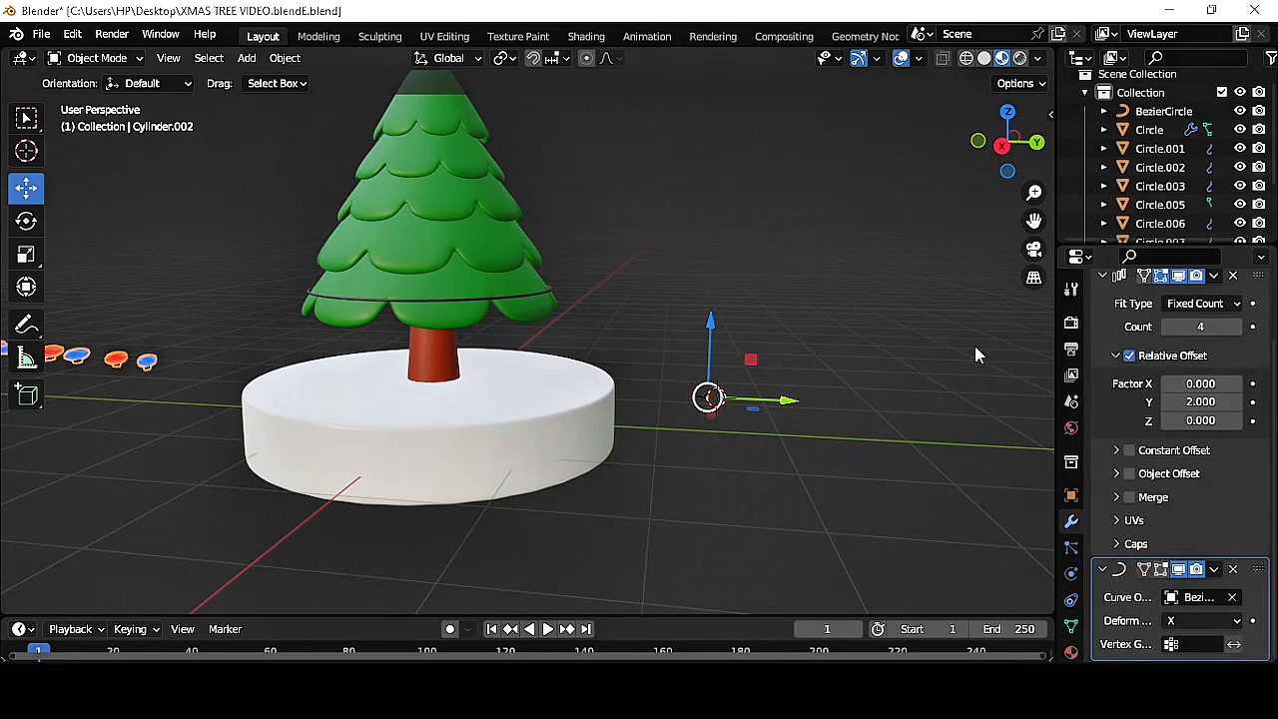
{"action": "left_click", "coordinate": [1233, 624]}
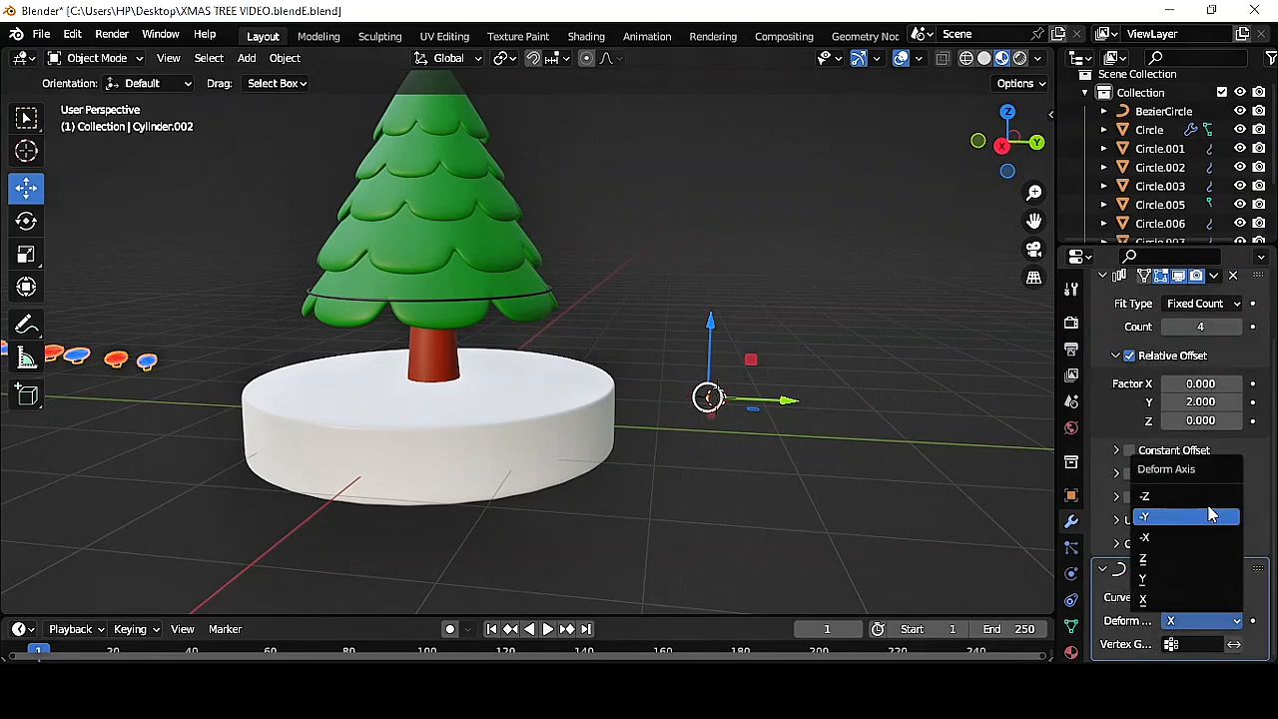
{"action": "left_click", "coordinate": [1210, 514]}
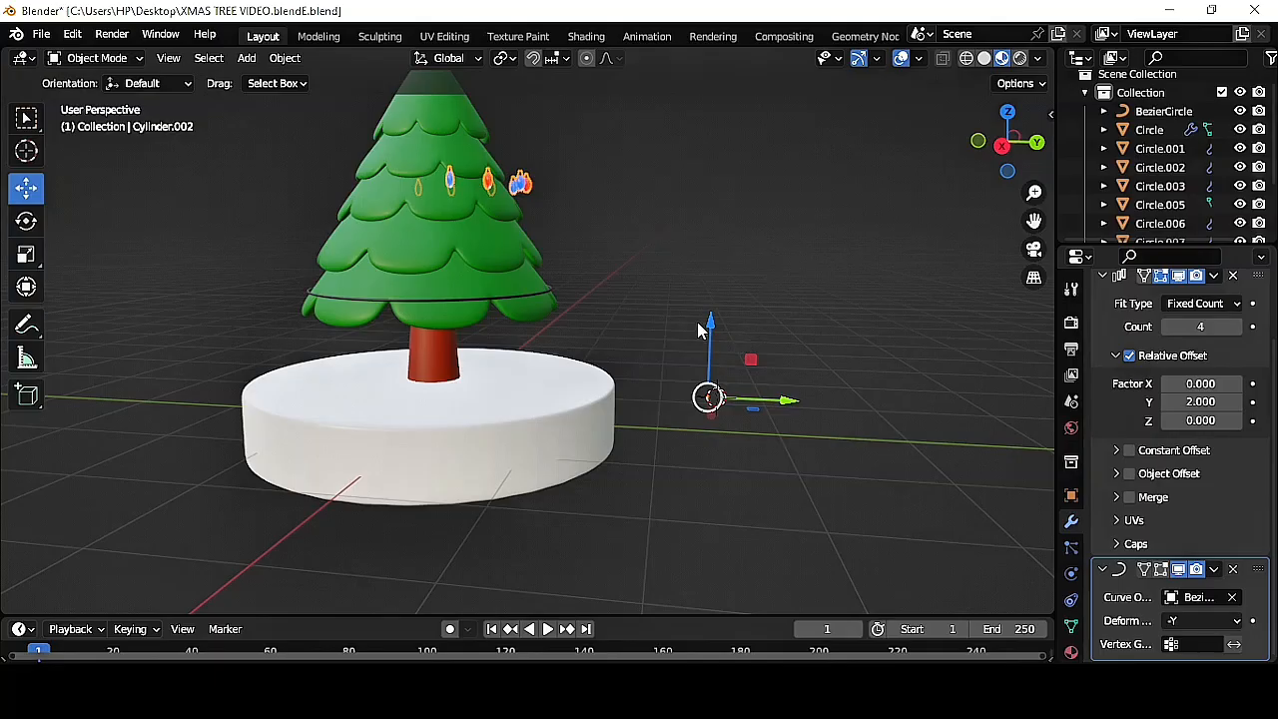
- Move the bulb string about 0.92 m up and about -0.33 m along X, and set its array count to 7
{"action": "left_click_drag", "start_coordinate": [707, 331], "coordinate": [713, 207]}
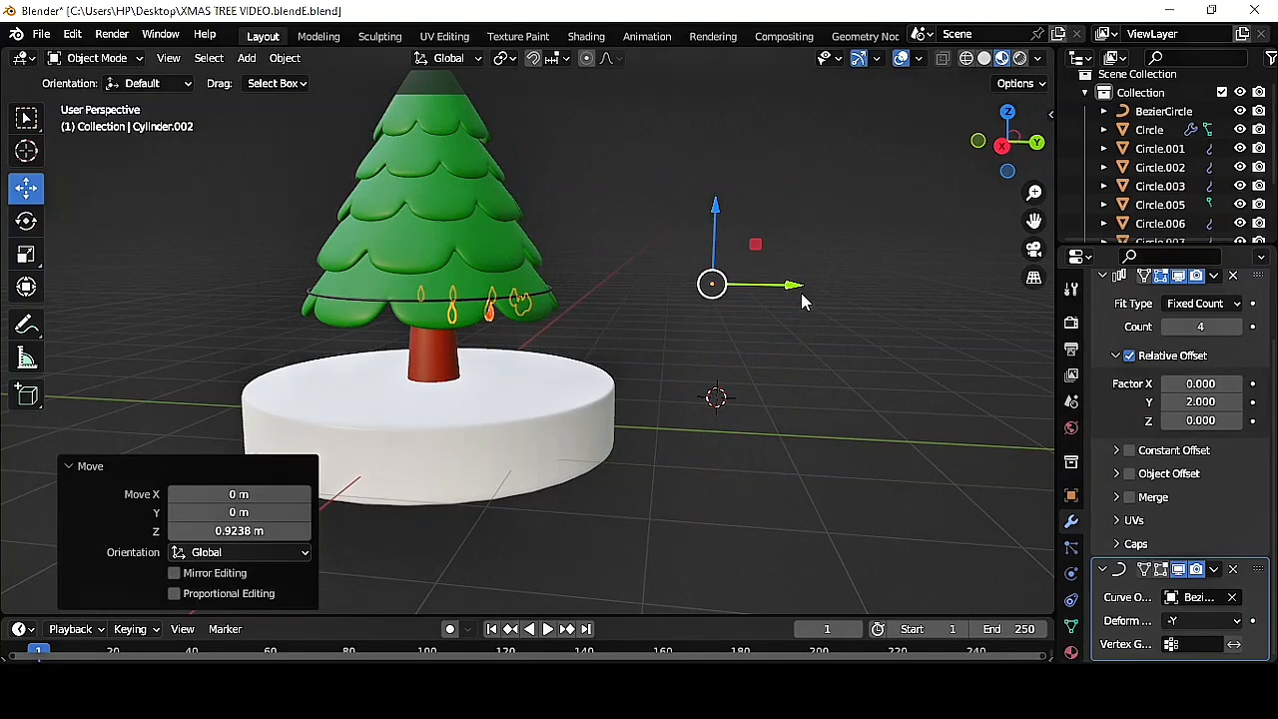
{"action": "middle_click_drag", "start_coordinate": [819, 355], "coordinate": [704, 334]}
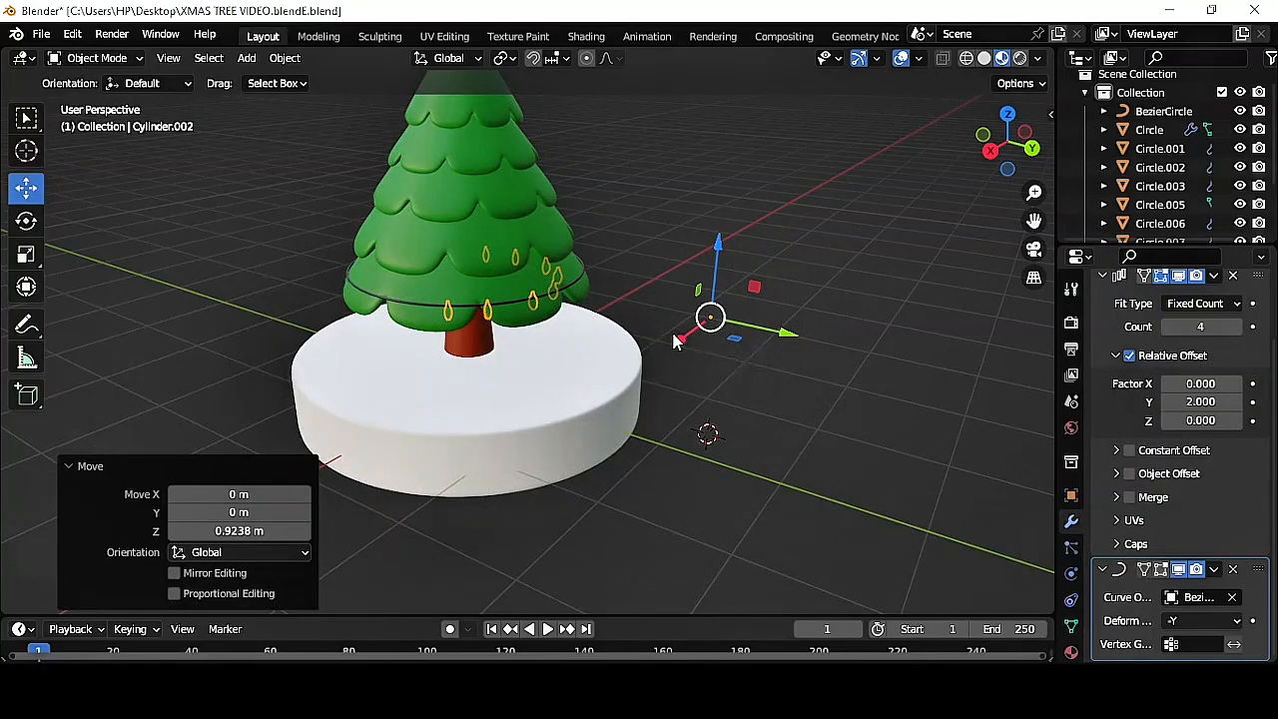
{"action": "mouse_move", "coordinate": [676, 342]}
{"action": "left_mouse_down"}
{"action": "mouse_move", "coordinate": [659, 351]}
{"action": "mouse_move", "coordinate": [692, 316]}
{"action": "mouse_move", "coordinate": [694, 329]}
{"action": "left_mouse_up"}
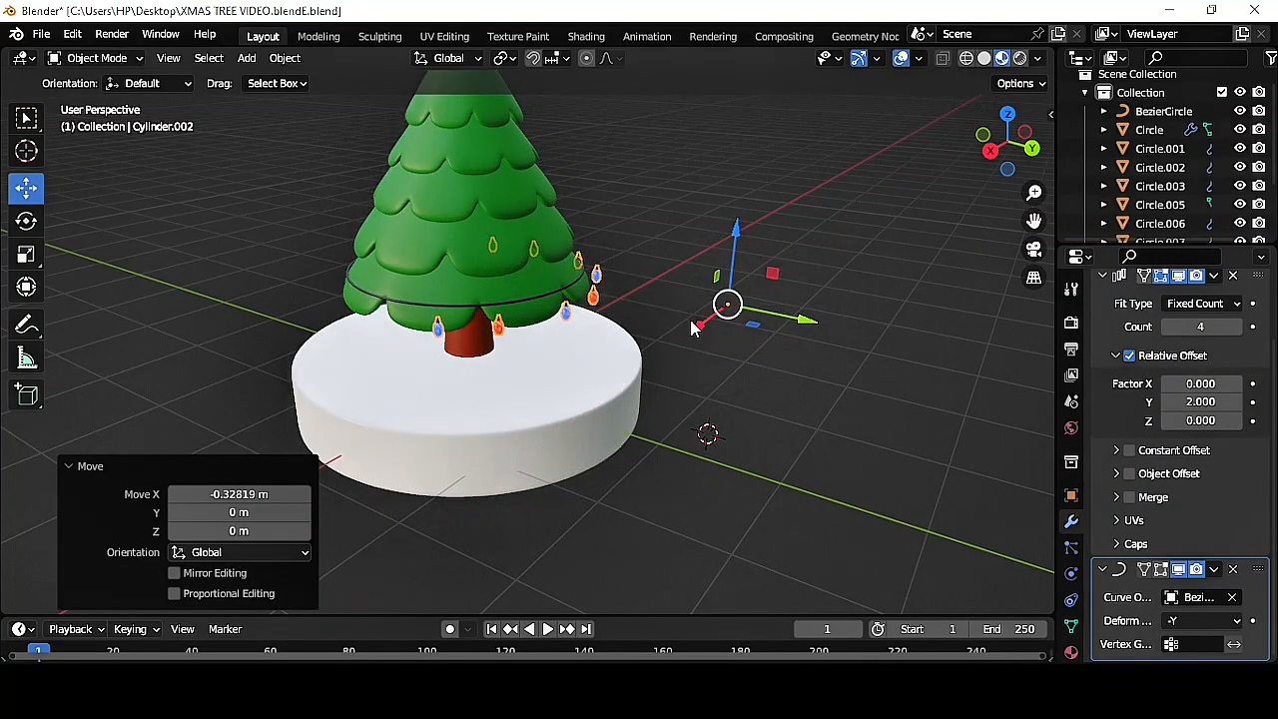
{"action": "left_click", "coordinate": [1236, 328]}
{"action": "left_click", "coordinate": [1236, 327]}
{"action": "left_click", "coordinate": [1236, 328]}
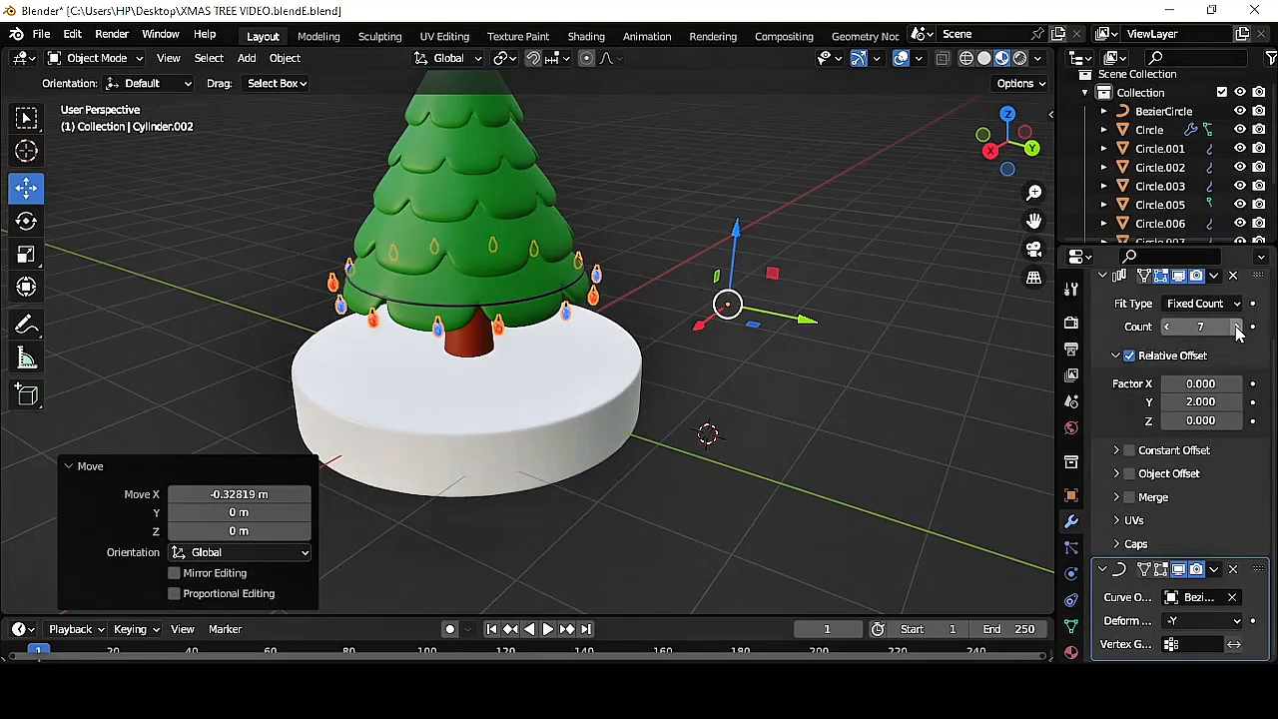
- Bring the bulb caps closer to the wire by shifting the string along X and Z, including about -0.04 m in Z and -0.065 m in X
{"action": "scroll", "coordinate": [629, 337], "scroll_direction": "up", "scroll_amount": 4}
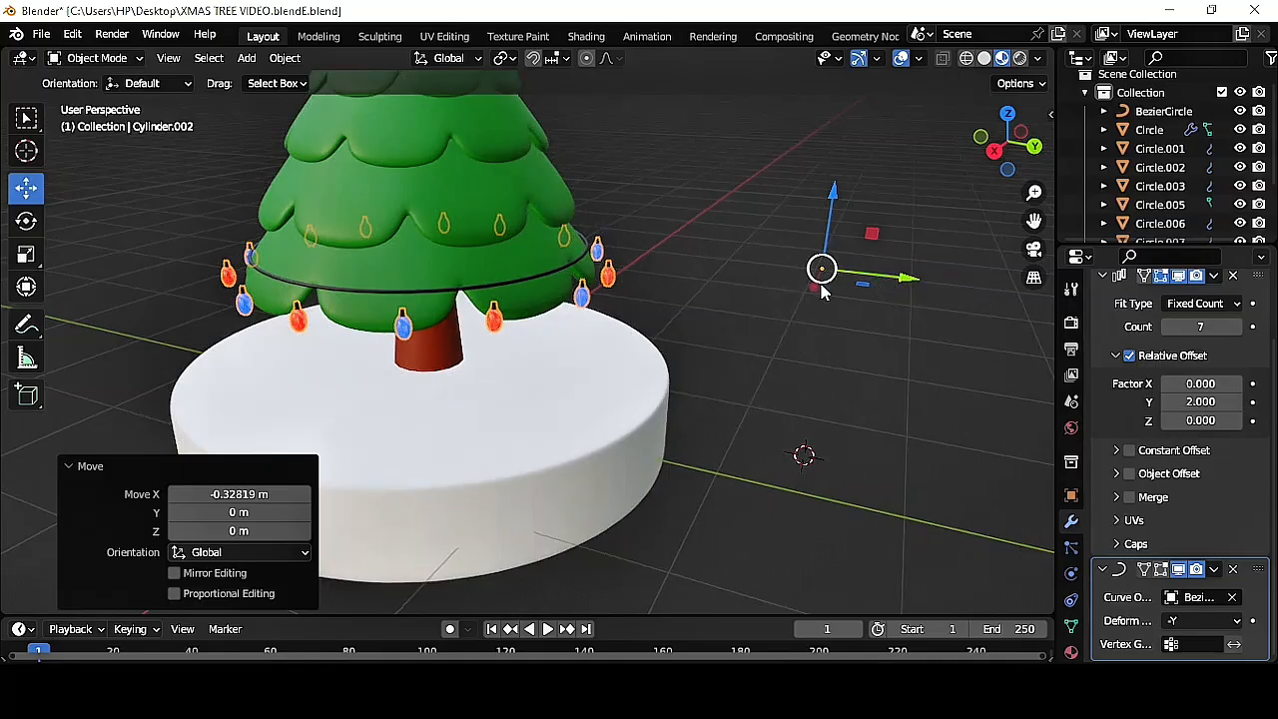
{"action": "left_click_drag", "start_coordinate": [813, 295], "coordinate": [813, 291]}
{"action": "left_click_drag", "start_coordinate": [825, 200], "coordinate": [833, 225]}
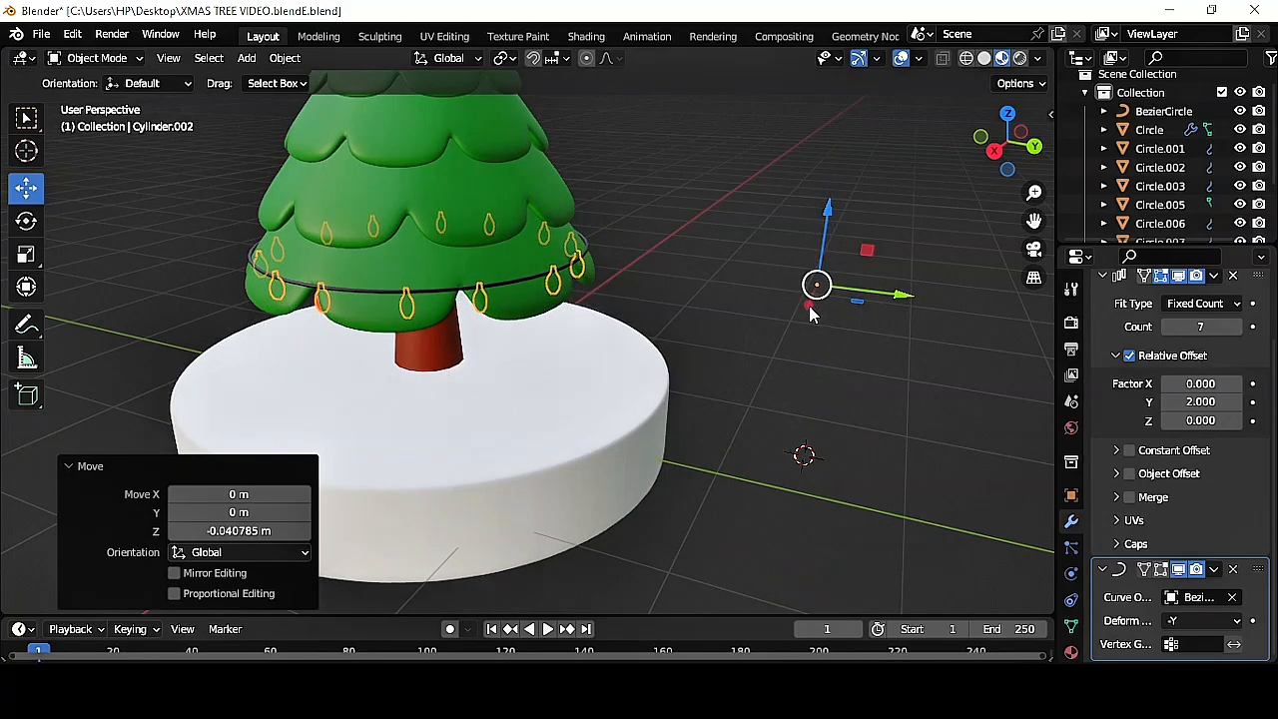
{"action": "left_click_drag", "start_coordinate": [808, 311], "coordinate": [808, 310]}
{"action": "scroll", "coordinate": [350, 348], "scroll_direction": "up", "scroll_amount": 3}
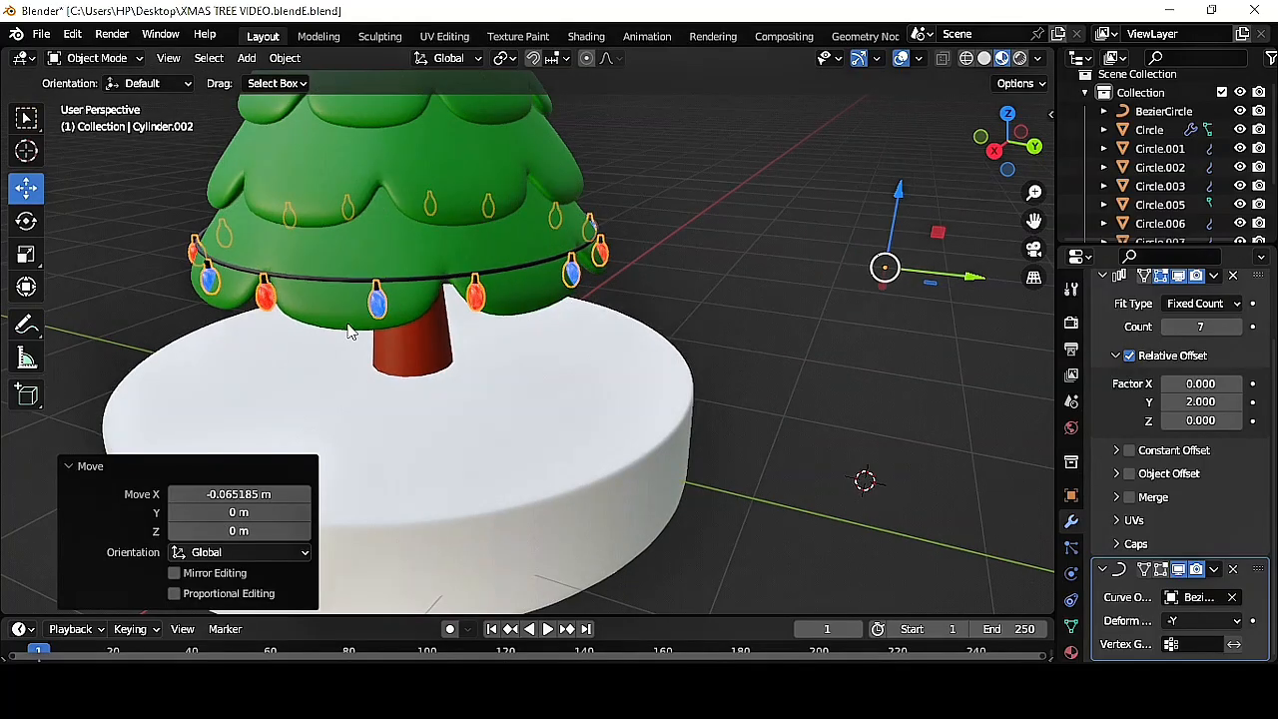
- Fine-tune the bulb string against the wire with small moves of about 0.014 m and 0.009 m along X and -0.002 m along Z
{"action": "middle_click_drag", "start_coordinate": [428, 313], "coordinate": [479, 310]}
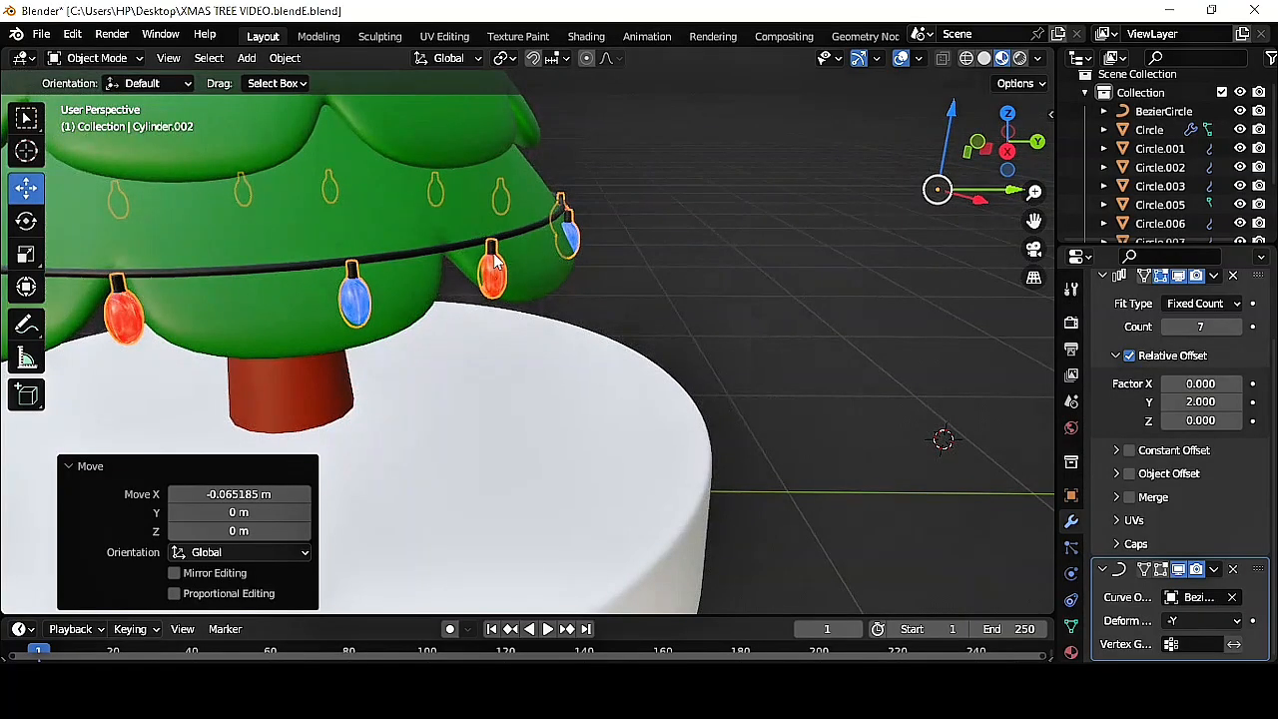
{"action": "scroll", "coordinate": [495, 240], "scroll_direction": "up", "scroll_amount": 2}
{"action": "scroll", "coordinate": [495, 240], "scroll_direction": "down", "scroll_amount": 2}
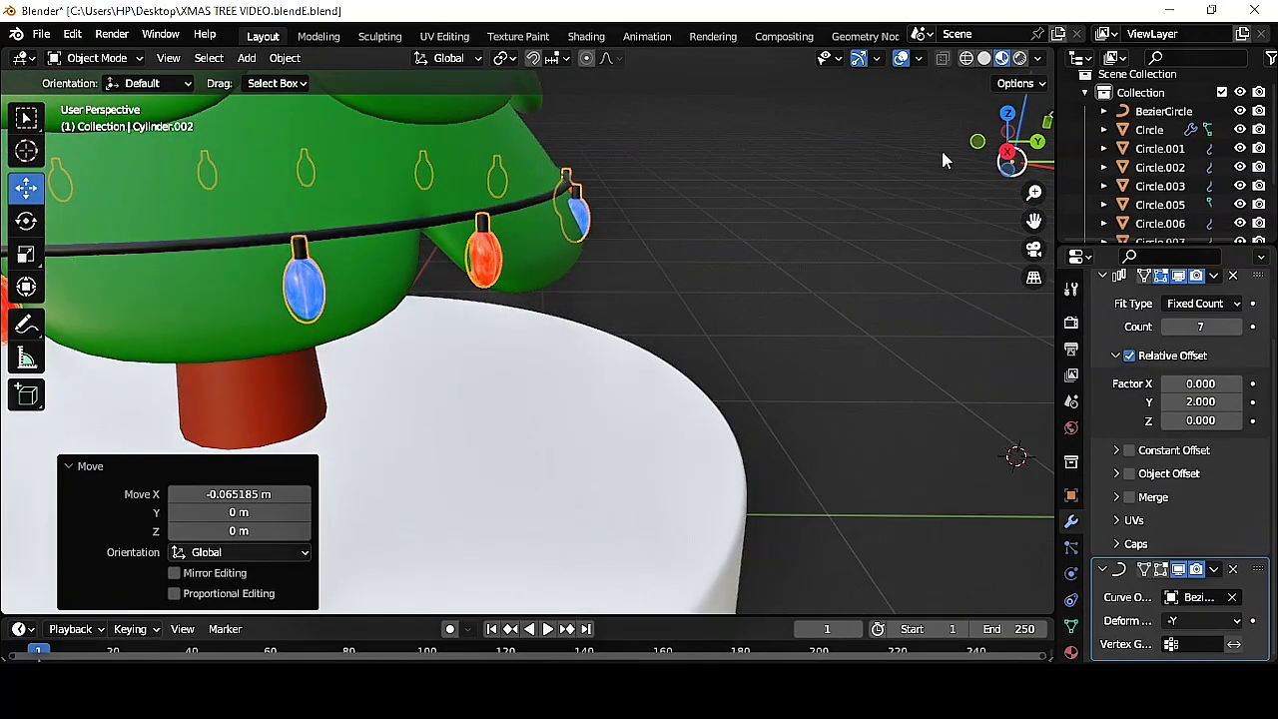
{"action": "middle_click_drag", "start_coordinate": [1007, 207], "coordinate": [895, 255]}
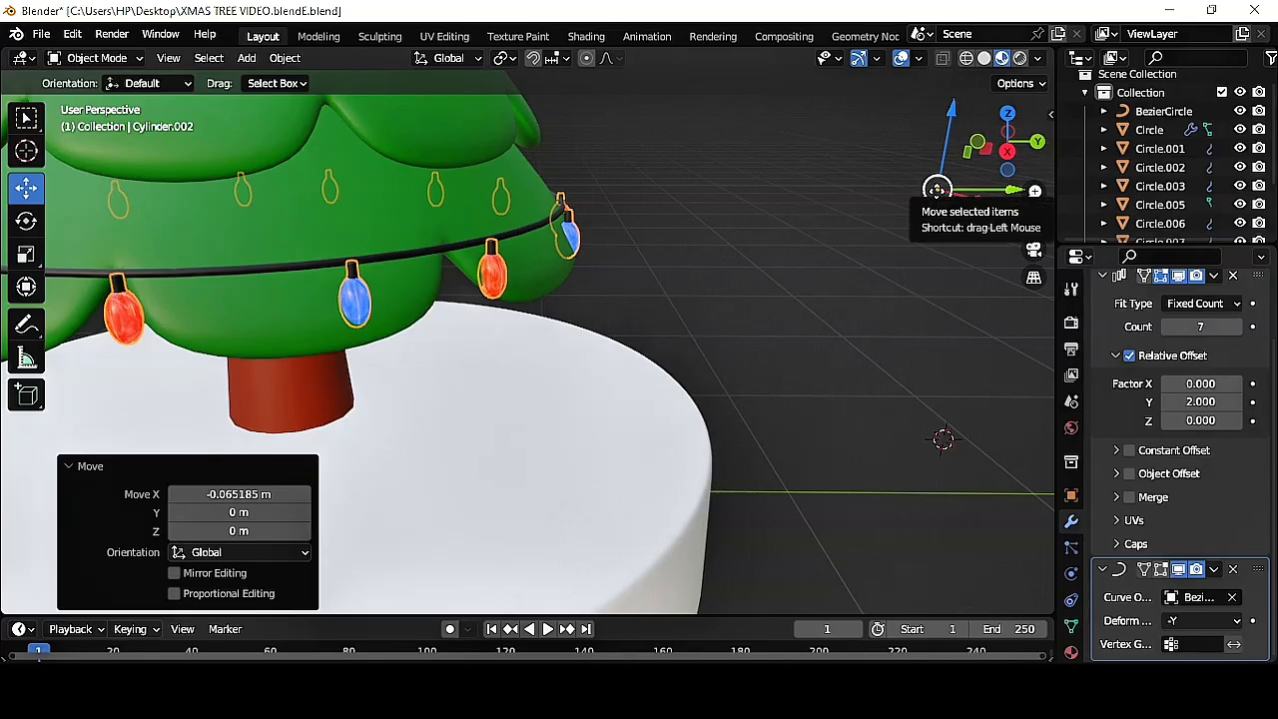
{"action": "left_click_drag", "start_coordinate": [970, 195], "coordinate": [976, 197]}
{"action": "left_click_drag", "start_coordinate": [976, 197], "coordinate": [979, 204]}
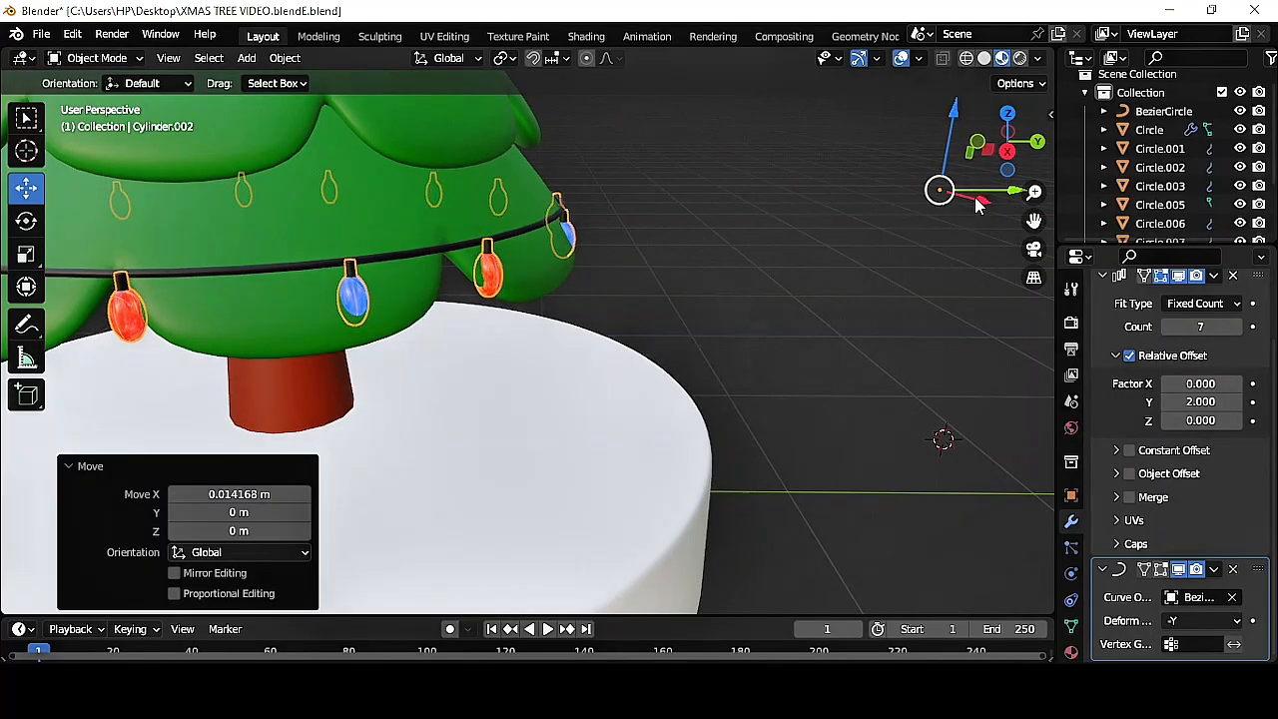
{"action": "left_click_drag", "start_coordinate": [954, 112], "coordinate": [955, 103]}
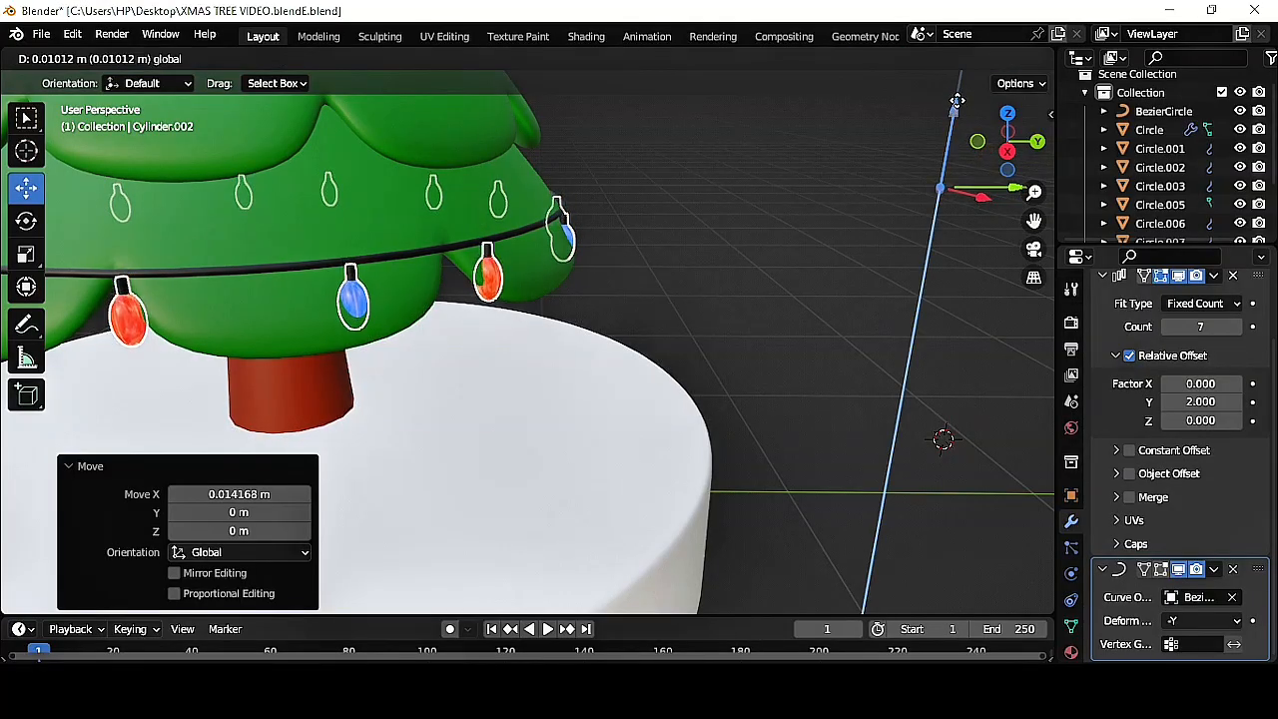
{"action": "left_click_drag", "start_coordinate": [957, 100], "coordinate": [964, 115]}
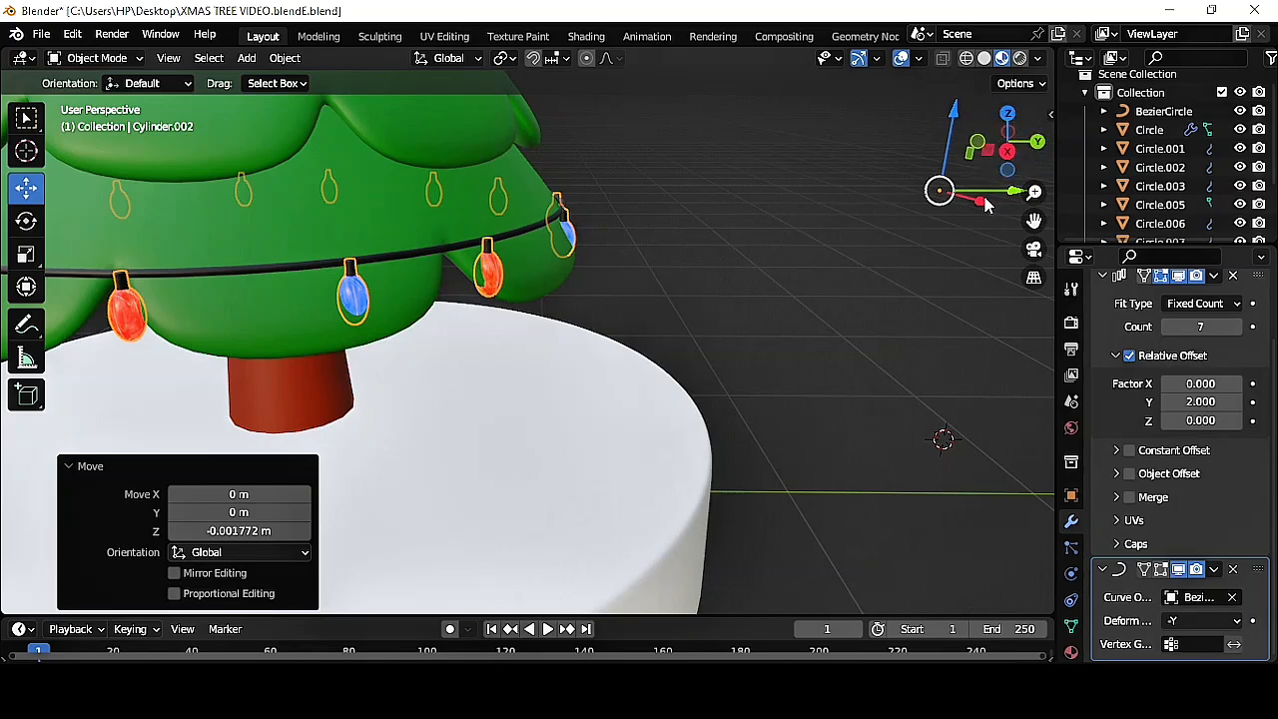
{"action": "left_click_drag", "start_coordinate": [982, 197], "coordinate": [987, 191]}
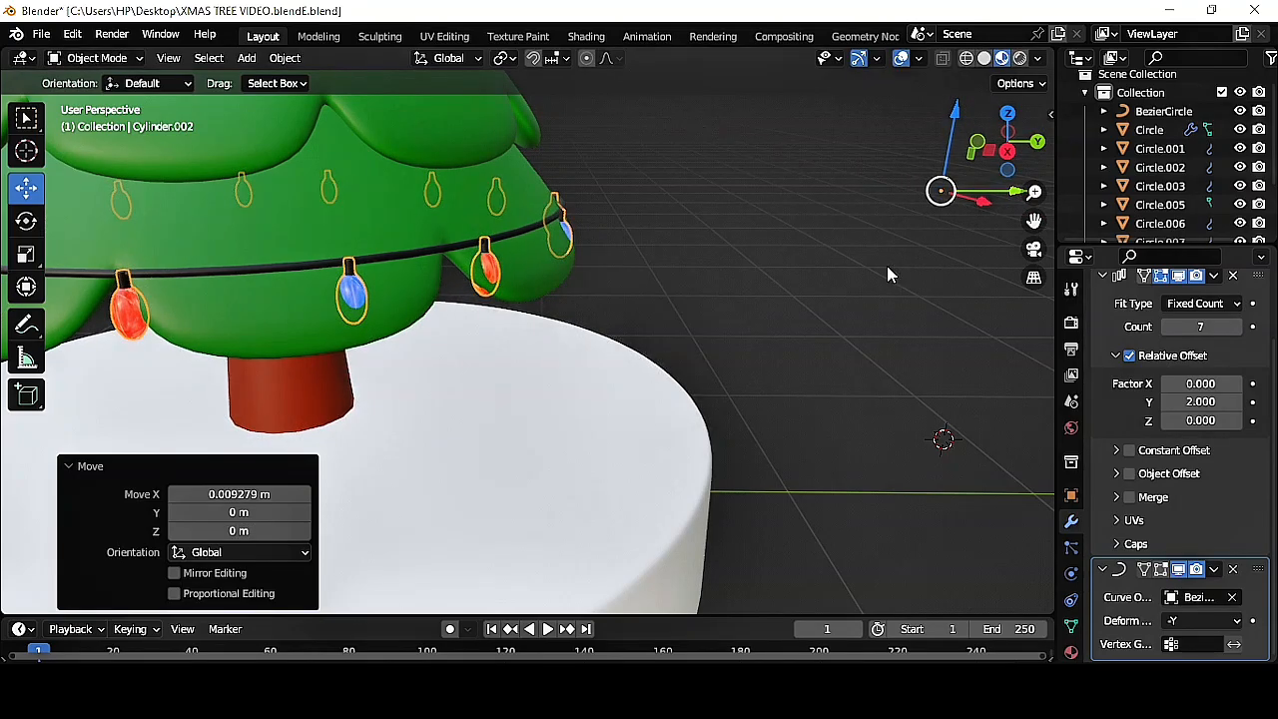
- Examine how the bulb caps meet the wire around the lowest tier from close up and from a distance
{"action": "left_click", "coordinate": [772, 310]}
{"action": "scroll", "coordinate": [771, 311], "scroll_direction": "down", "scroll_amount": 1}
{"action": "middle_click_drag", "start_coordinate": [769, 311], "coordinate": [861, 306]}
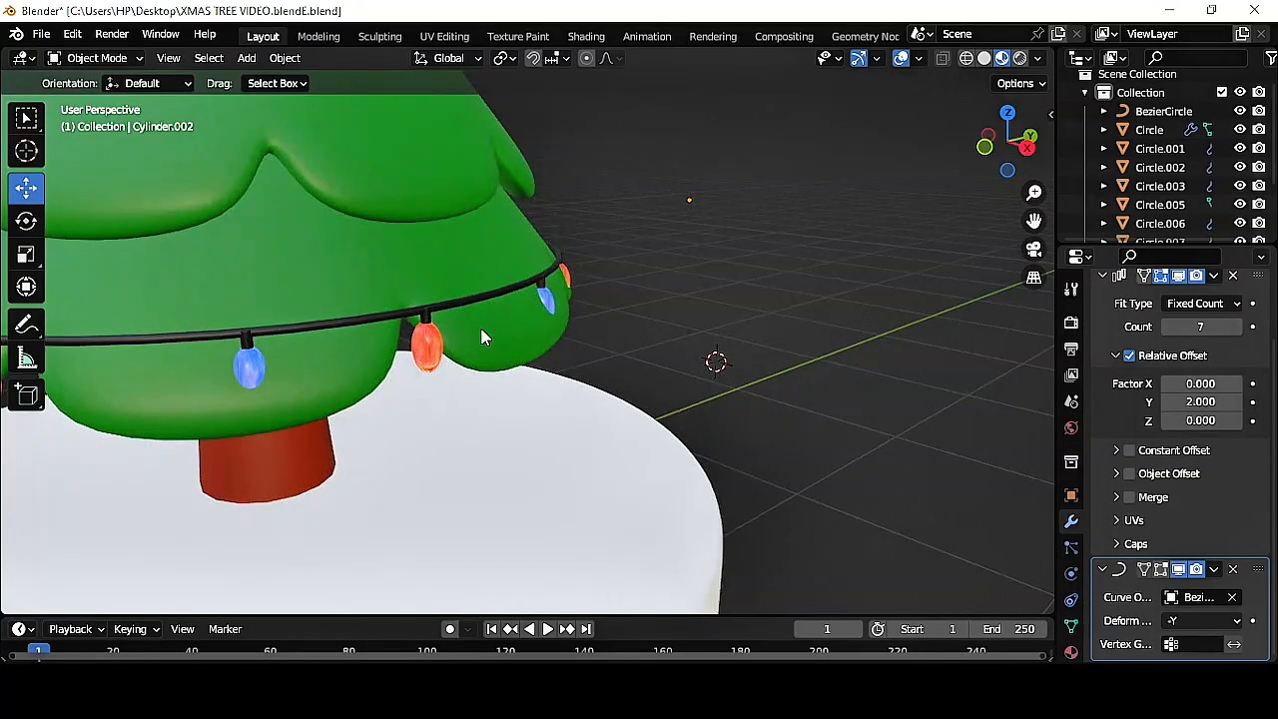
{"action": "scroll", "coordinate": [481, 337], "scroll_direction": "up", "scroll_amount": 2}
{"action": "scroll", "coordinate": [550, 330], "scroll_direction": "down", "scroll_amount": 4}
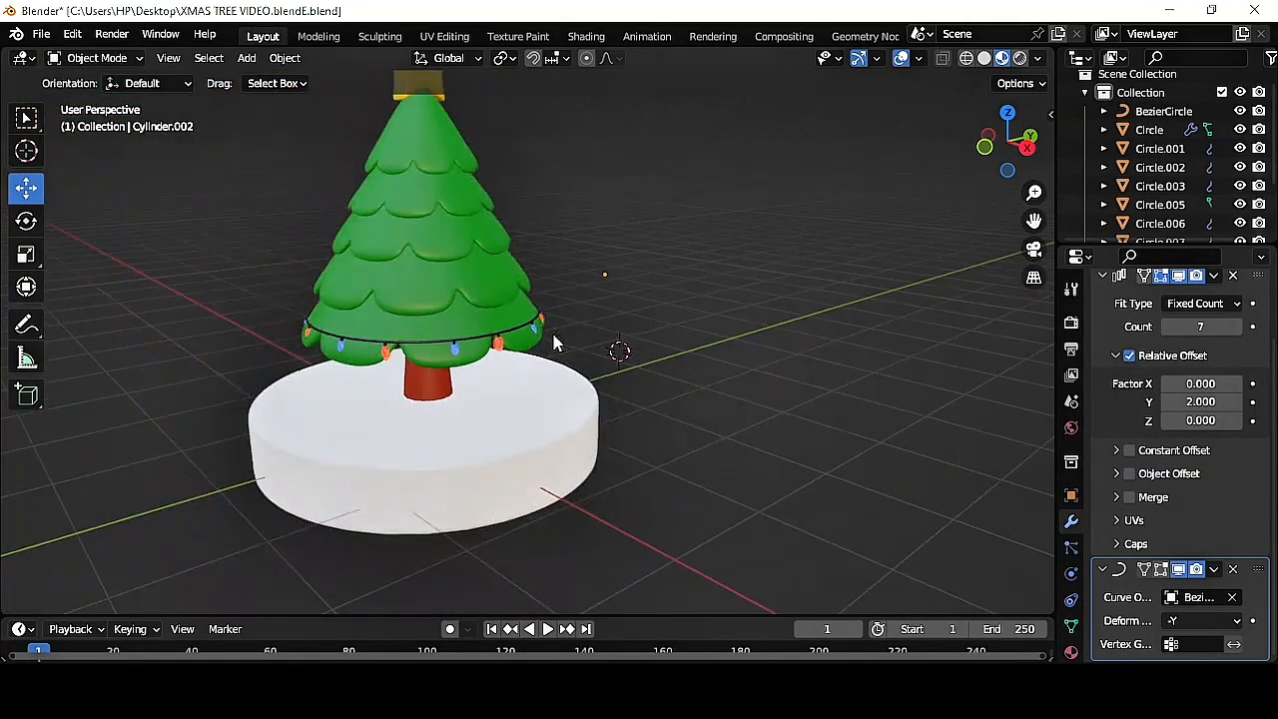
{"action": "scroll", "coordinate": [552, 339], "scroll_direction": "up", "scroll_amount": 2}
{"action": "scroll", "coordinate": [383, 367], "scroll_direction": "up", "scroll_amount": 1}
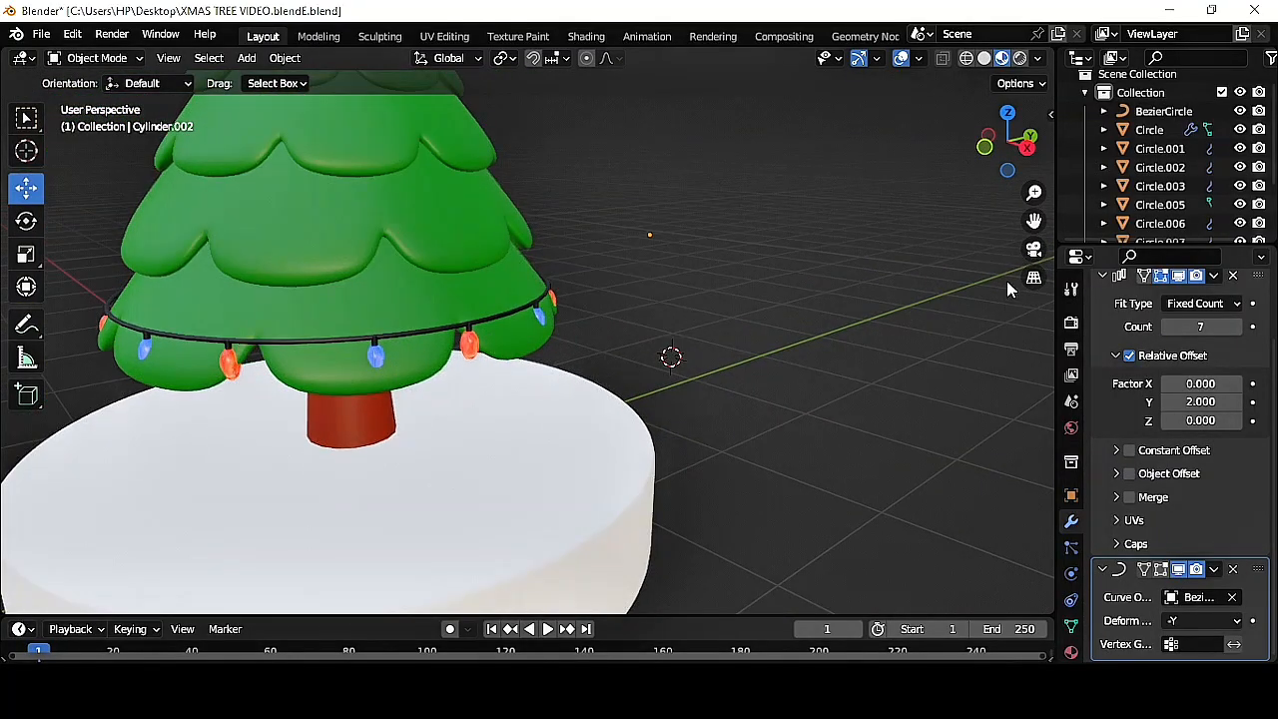
{"action": "left_click_drag", "start_coordinate": [1035, 219], "coordinate": [1118, 218]}
{"action": "scroll", "coordinate": [550, 389], "scroll_direction": "up", "scroll_amount": 2}
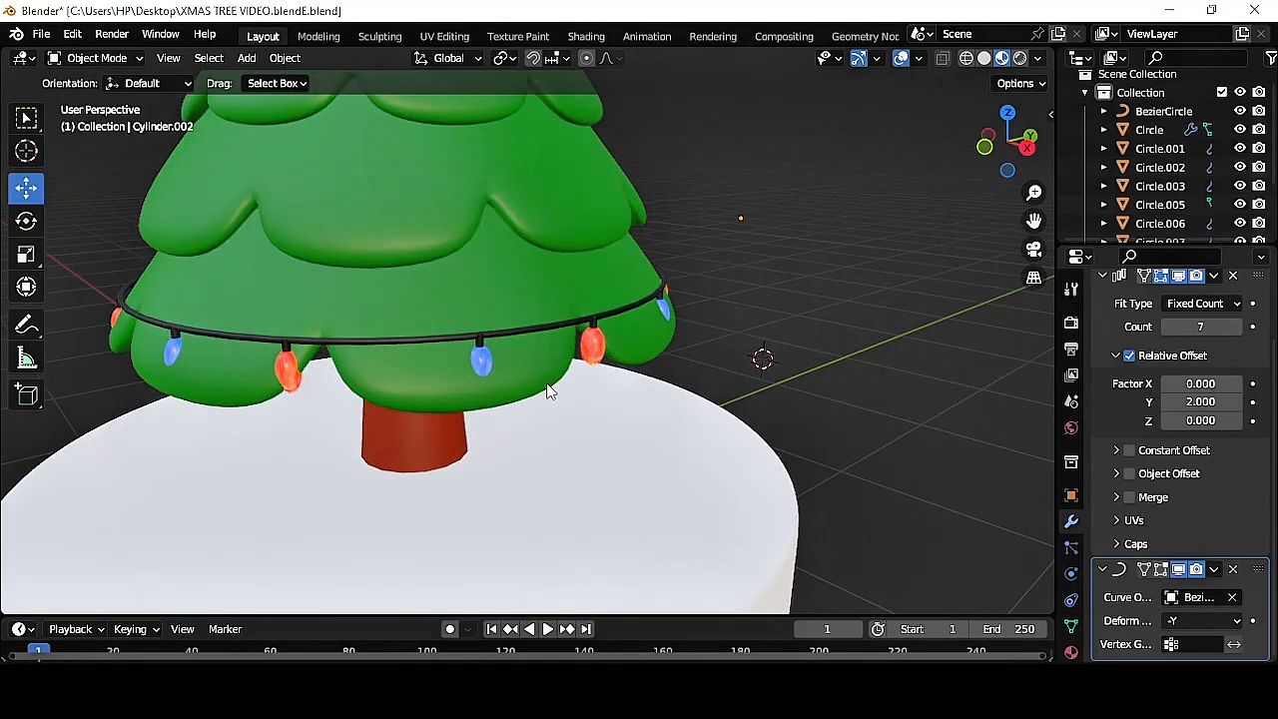
{"action": "scroll", "coordinate": [627, 374], "scroll_direction": "up", "scroll_amount": 2}
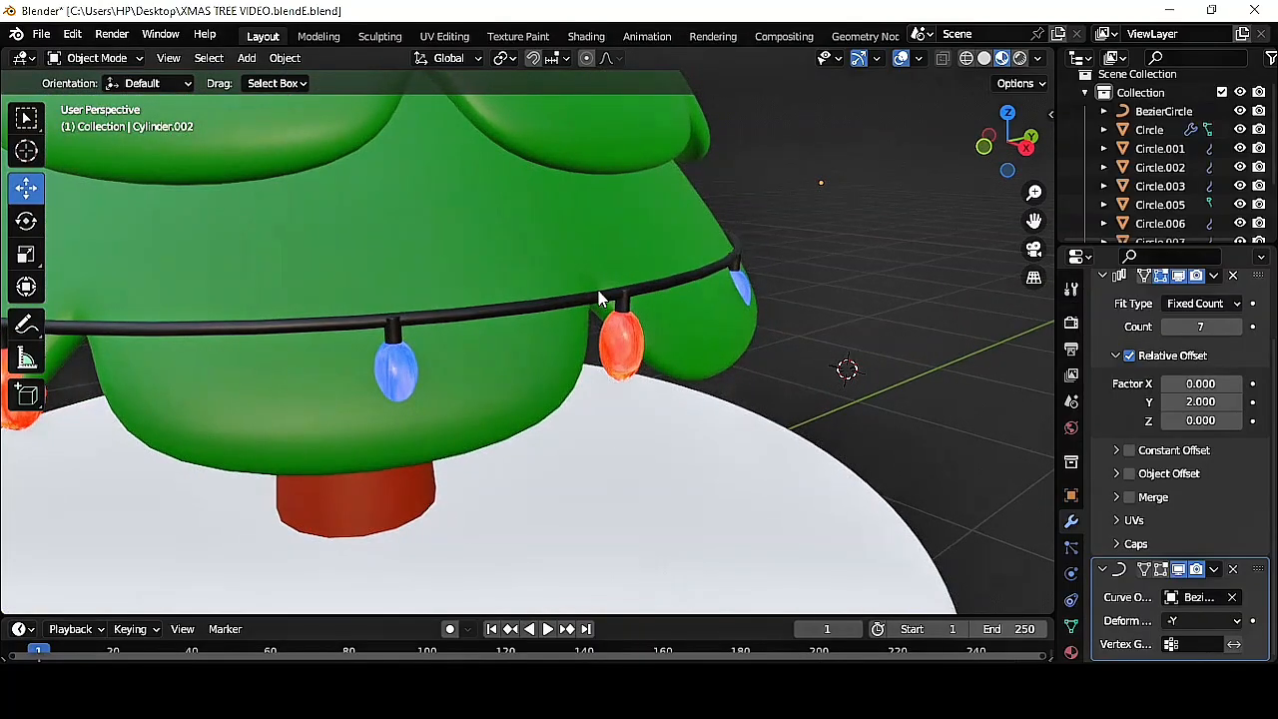
- Select the wire together with the bulb string and scale both up by a factor of about 1.007
{"action": "left_click", "coordinate": [601, 300]}
{"action": "left_click", "coordinate": [631, 350]}
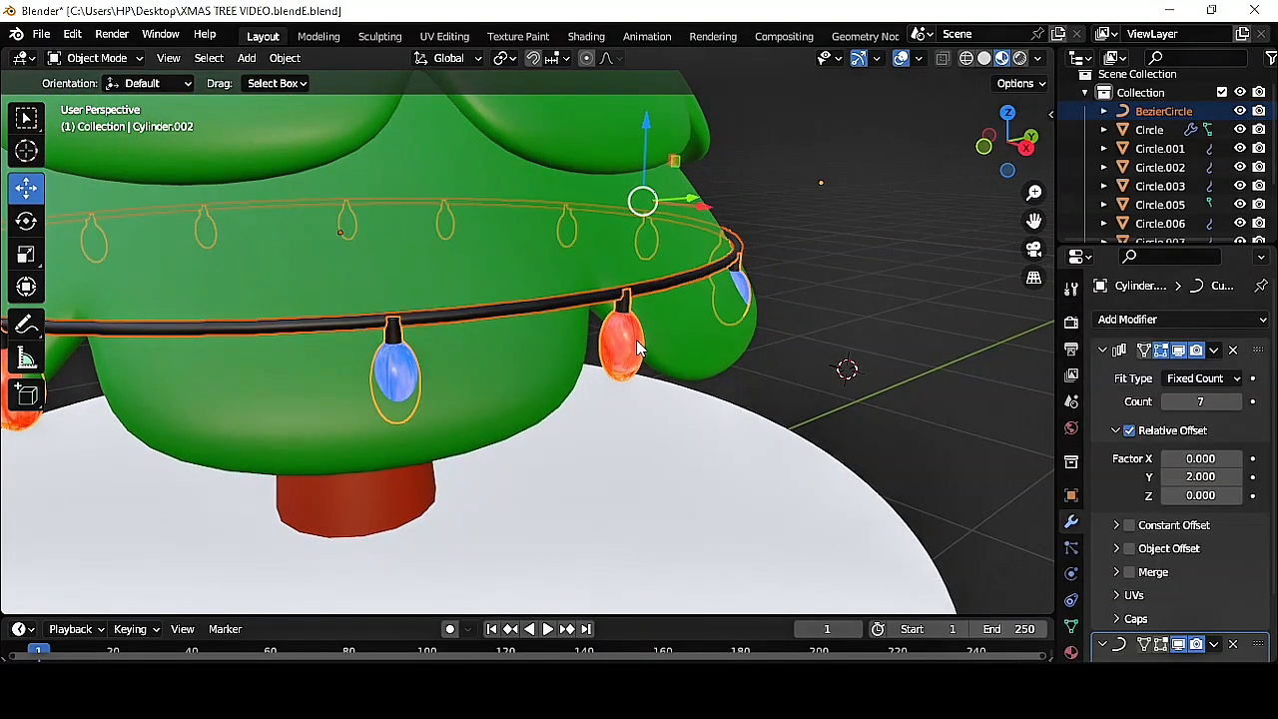
{"action": "key", "text": "s"}
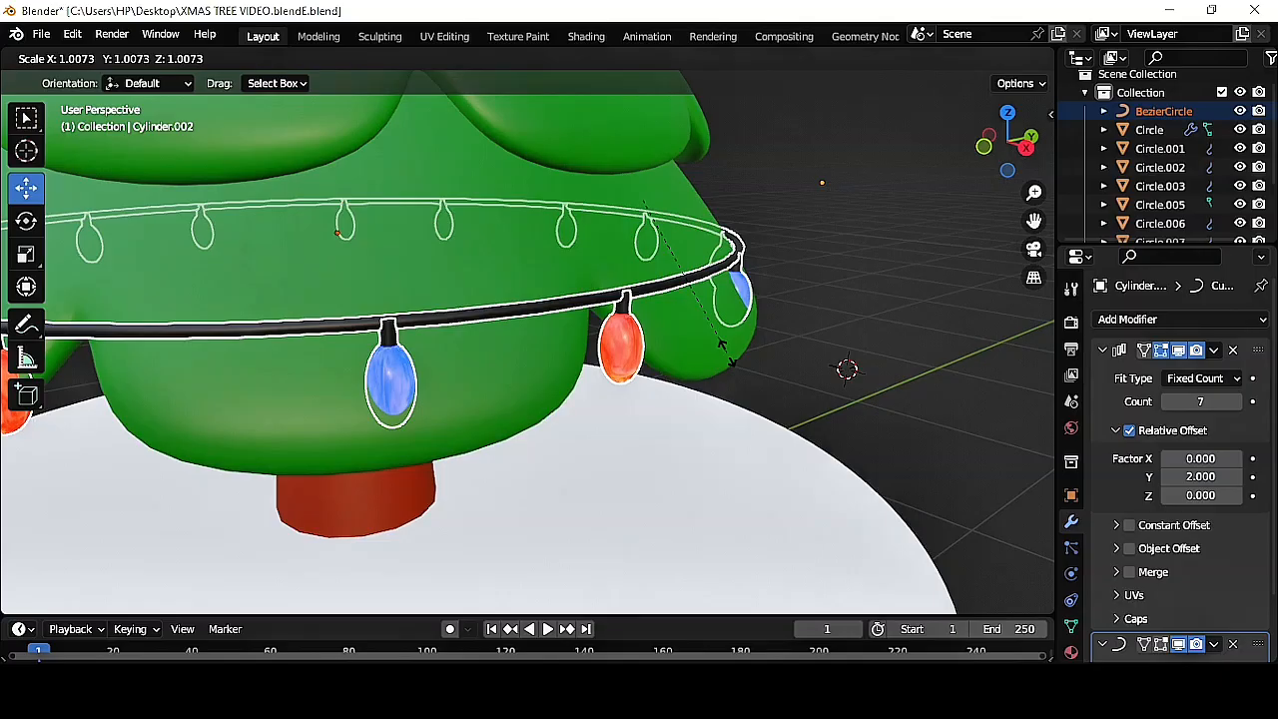
{"action": "left_click", "coordinate": [724, 350]}
{"action": "scroll", "coordinate": [724, 347], "scroll_direction": "down", "scroll_amount": 4}
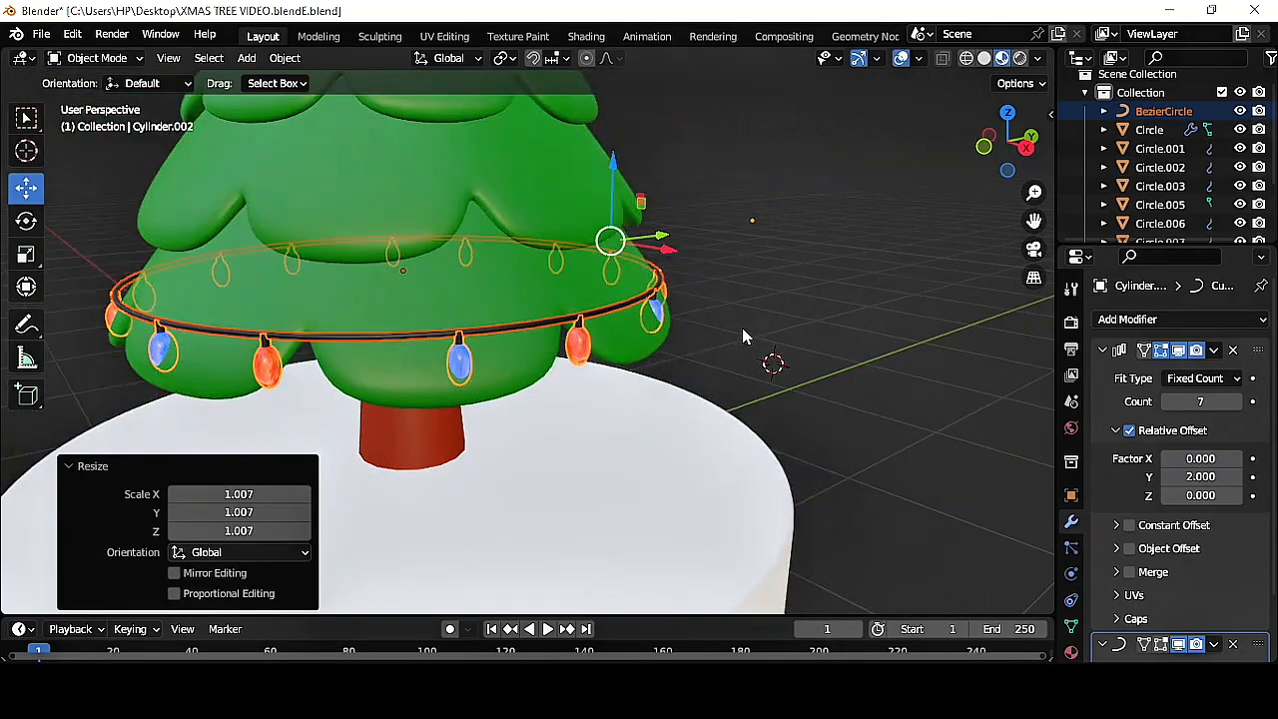
{"action": "key", "text": "s"}
{"action": "left_click", "coordinate": [612, 333]}
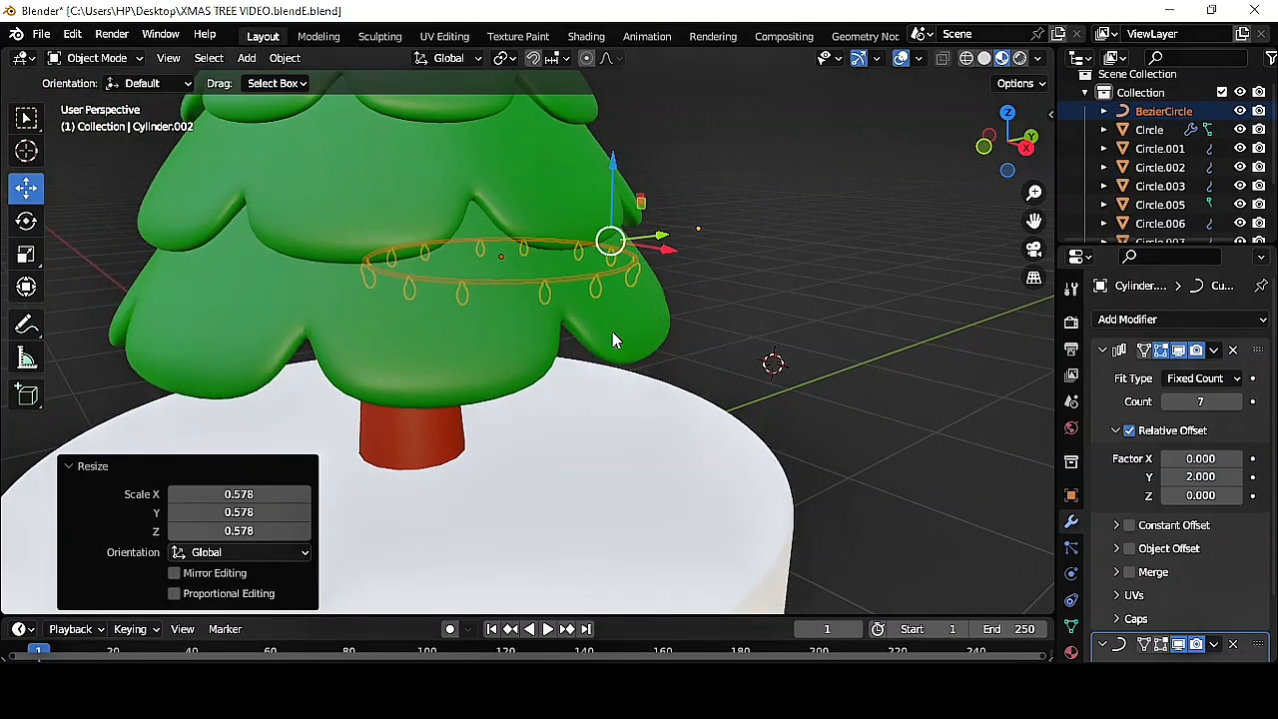
{"action": "key", "text": "ctrl+z"}
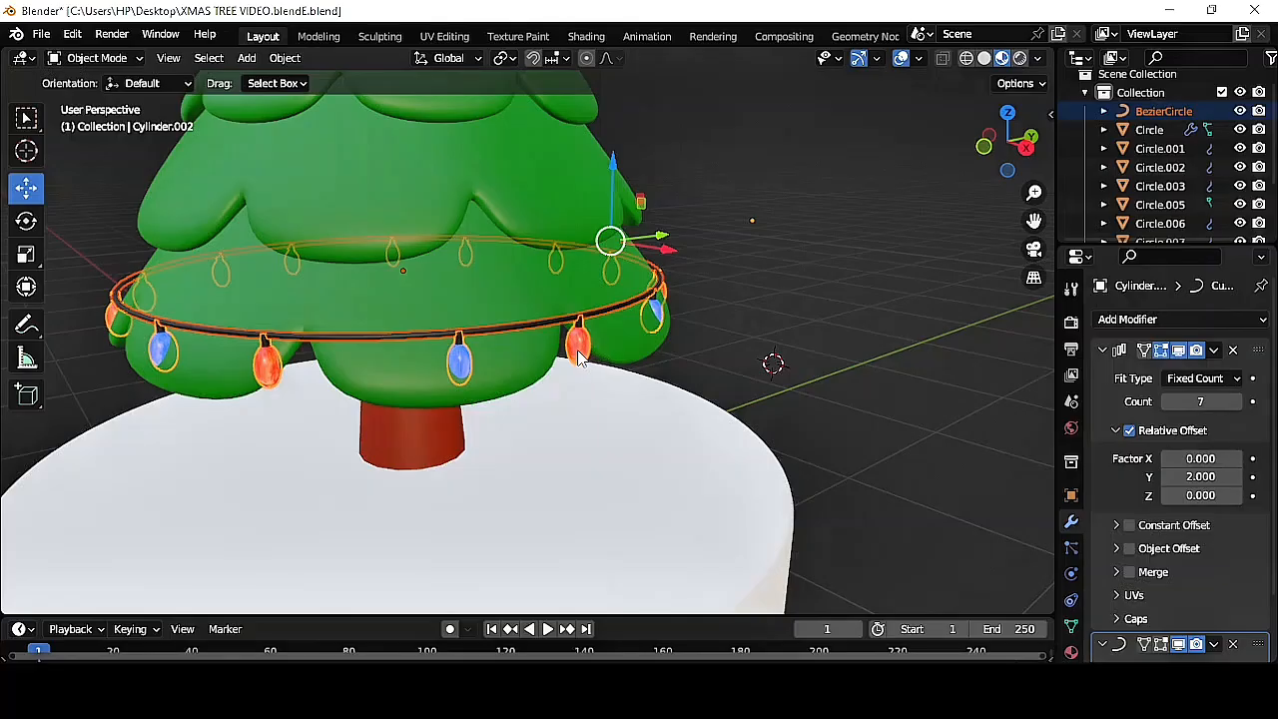
- Rescale the wire and bulb string together around the lowest tier and nudge them along X
{"action": "left_click", "coordinate": [589, 318], "text": "shift"}
{"action": "key", "text": "s"}
{"action": "left_click", "coordinate": [827, 413]}
{"action": "left_click_drag", "start_coordinate": [670, 250], "coordinate": [677, 249]}
{"action": "left_click", "coordinate": [762, 331]}
{"action": "middle_click_drag", "start_coordinate": [762, 331], "coordinate": [605, 380]}
{"action": "scroll", "coordinate": [605, 379], "scroll_direction": "down", "scroll_amount": 2}
{"action": "scroll", "coordinate": [605, 379], "scroll_direction": "up", "scroll_amount": 2}
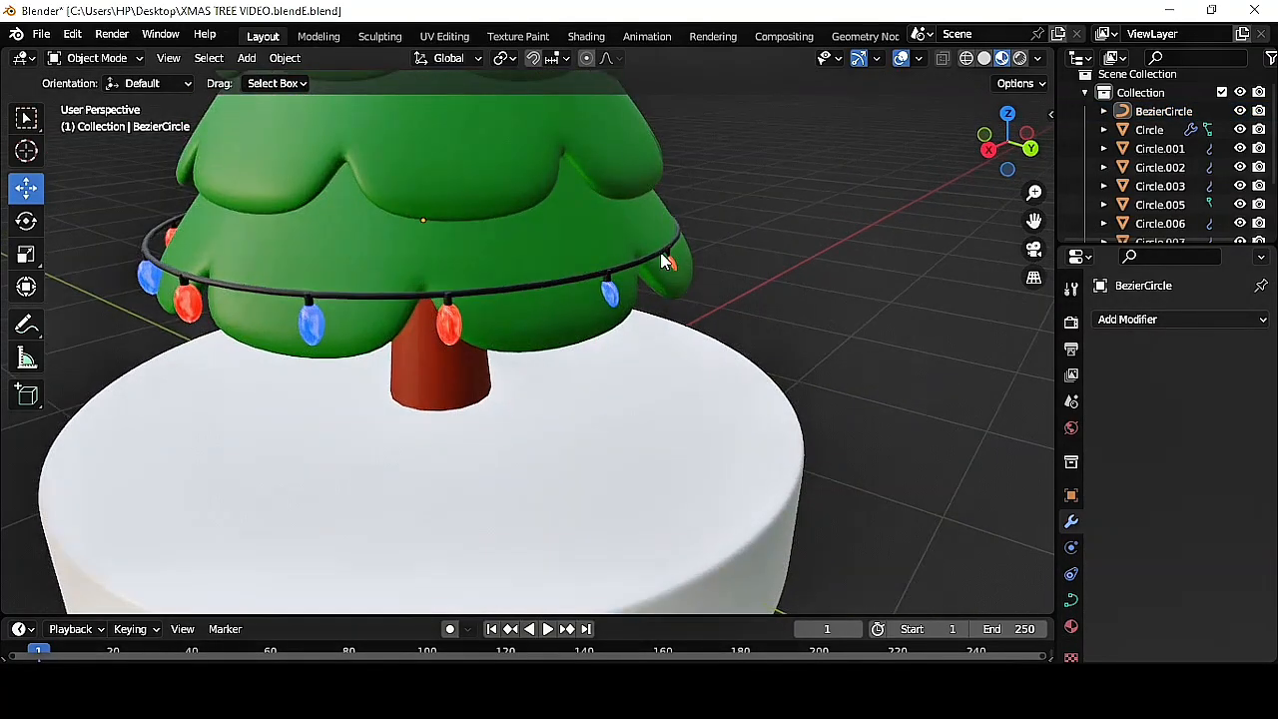
- Select the wire with its bulb string, rescale both and shift them about 0.043 m along Y
{"action": "left_click", "coordinate": [661, 254]}
{"action": "left_click", "coordinate": [614, 298], "text": "shift"}
{"action": "mouse_move", "coordinate": [743, 274]}
{"action": "left_mouse_down"}
{"action": "mouse_move", "coordinate": [756, 277]}
{"action": "mouse_move", "coordinate": [729, 290]}
{"action": "left_mouse_up"}
{"action": "scroll", "coordinate": [751, 301], "scroll_direction": "down", "scroll_amount": 1}
{"action": "key", "text": "s"}
{"action": "left_click", "coordinate": [758, 307]}
{"action": "scroll", "coordinate": [615, 308], "scroll_direction": "down", "scroll_amount": 1}
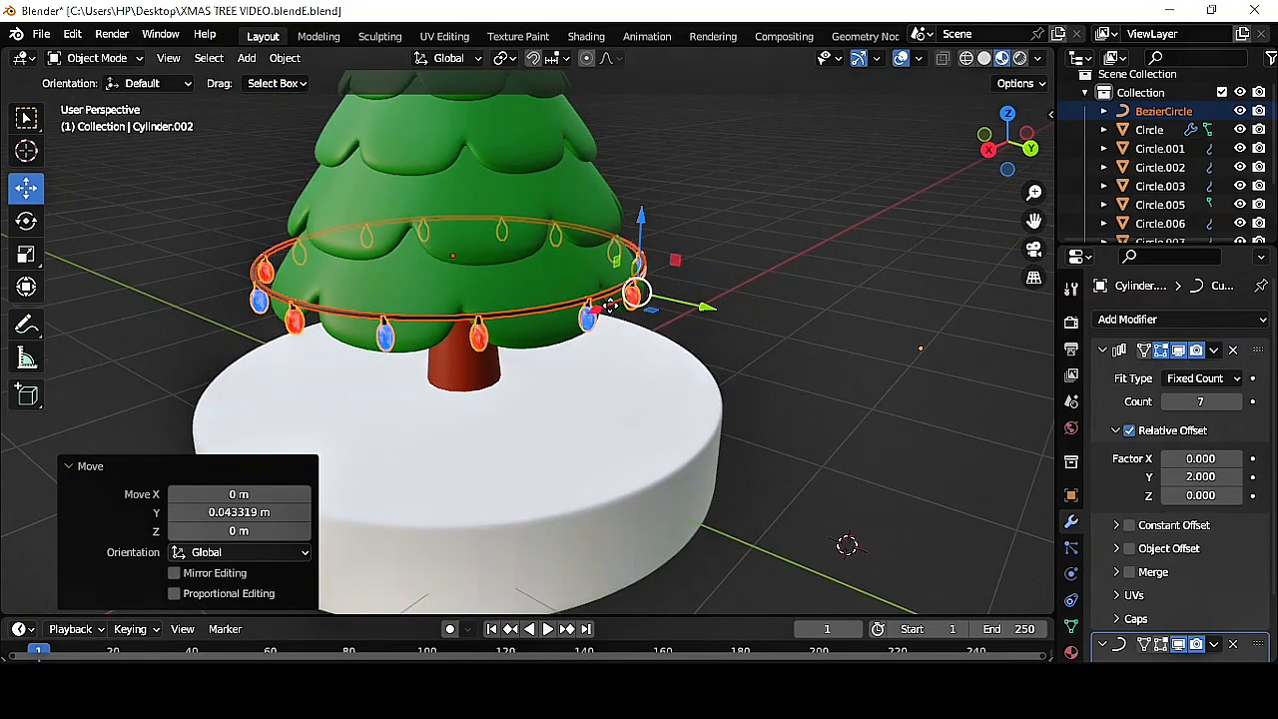
- Examine how the wire and bulbs sit around the lowest tier from several sides and distances
{"action": "left_click", "coordinate": [741, 342]}
{"action": "middle_click_drag", "start_coordinate": [742, 343], "coordinate": [696, 351]}
{"action": "left_click", "coordinate": [600, 300]}
{"action": "scroll", "coordinate": [599, 305], "scroll_direction": "up", "scroll_amount": 2}
{"action": "middle_click_drag", "start_coordinate": [595, 356], "coordinate": [599, 342]}
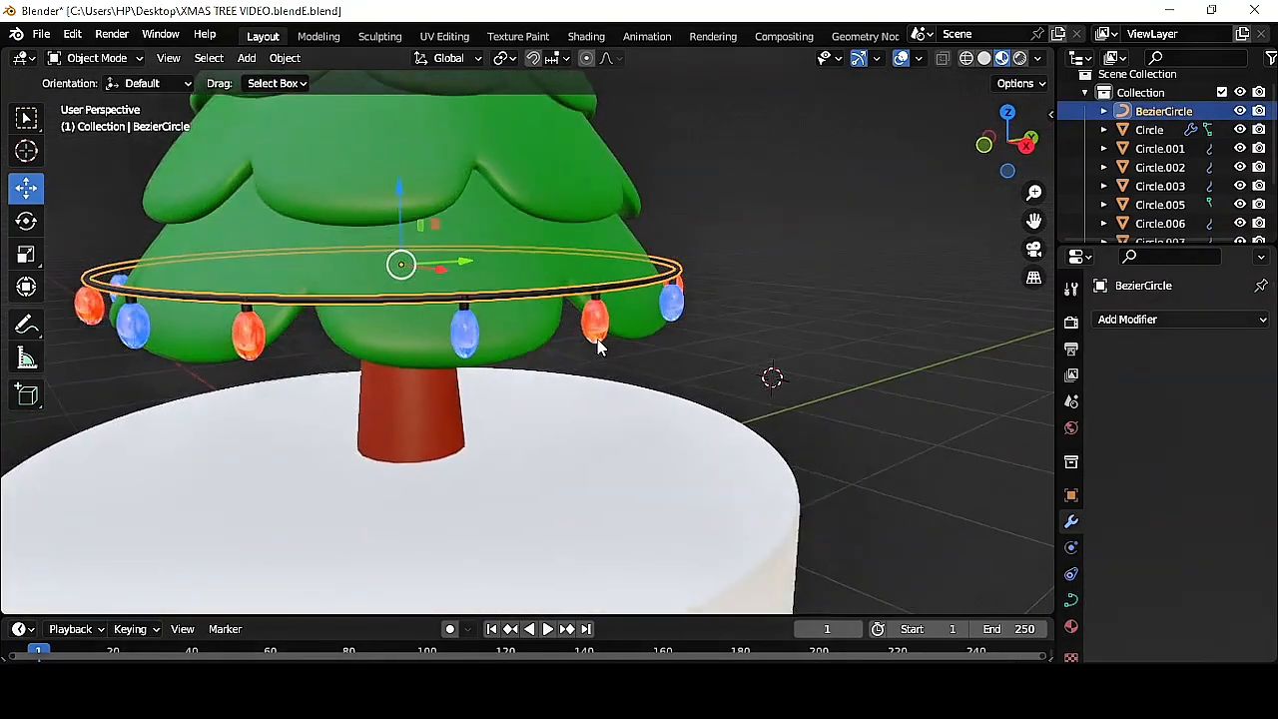
{"action": "middle_click_drag", "start_coordinate": [299, 355], "coordinate": [476, 380]}
{"action": "scroll", "coordinate": [477, 379], "scroll_direction": "down", "scroll_amount": 6}
{"action": "left_click", "coordinate": [649, 399]}
{"action": "left_click", "coordinate": [725, 387]}
{"action": "scroll", "coordinate": [716, 383], "scroll_direction": "up", "scroll_amount": 3}
{"action": "middle_click_drag", "start_coordinate": [720, 387], "coordinate": [708, 399]}
{"action": "scroll", "coordinate": [708, 399], "scroll_direction": "up", "scroll_amount": 4}
{"action": "left_click", "coordinate": [633, 390]}
{"action": "scroll", "coordinate": [609, 354], "scroll_direction": "up", "scroll_amount": 1}
{"action": "middle_click_drag", "start_coordinate": [579, 317], "coordinate": [540, 290]}
{"action": "scroll", "coordinate": [540, 289], "scroll_direction": "down", "scroll_amount": 5}
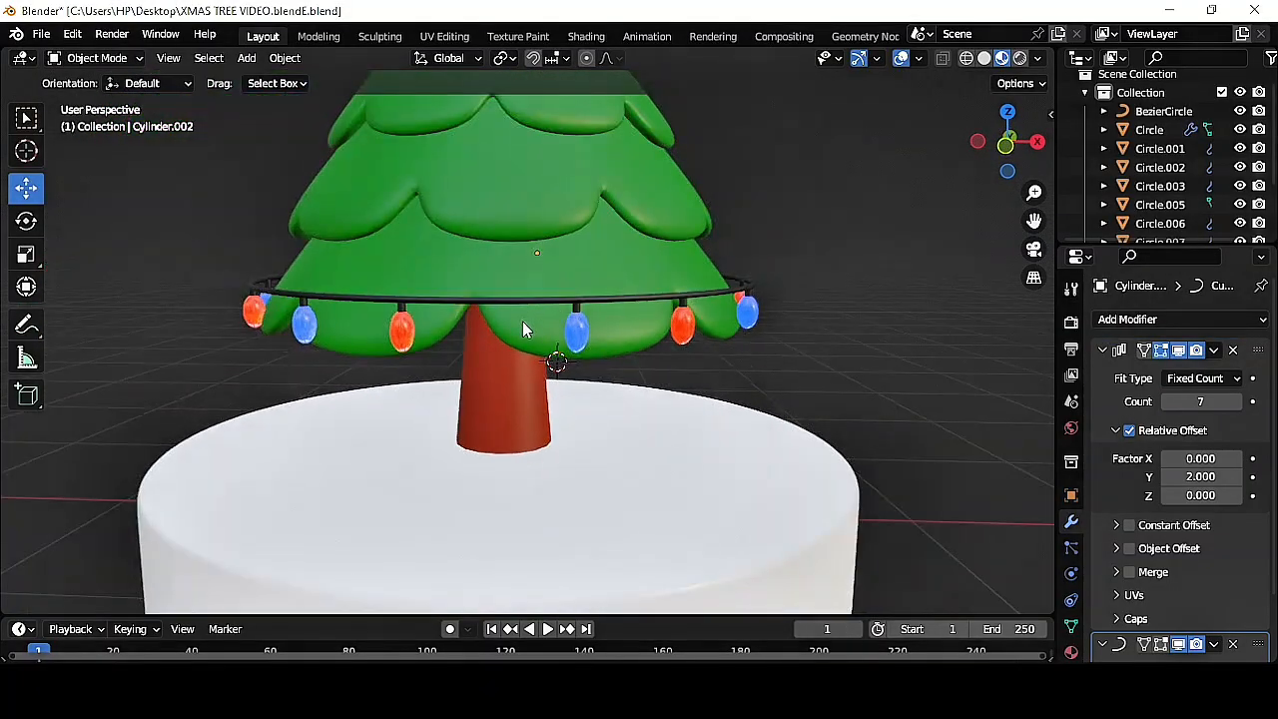
- Convert the wire and bulb string to mesh and join them into one light string
{"action": "left_click", "coordinate": [516, 343]}
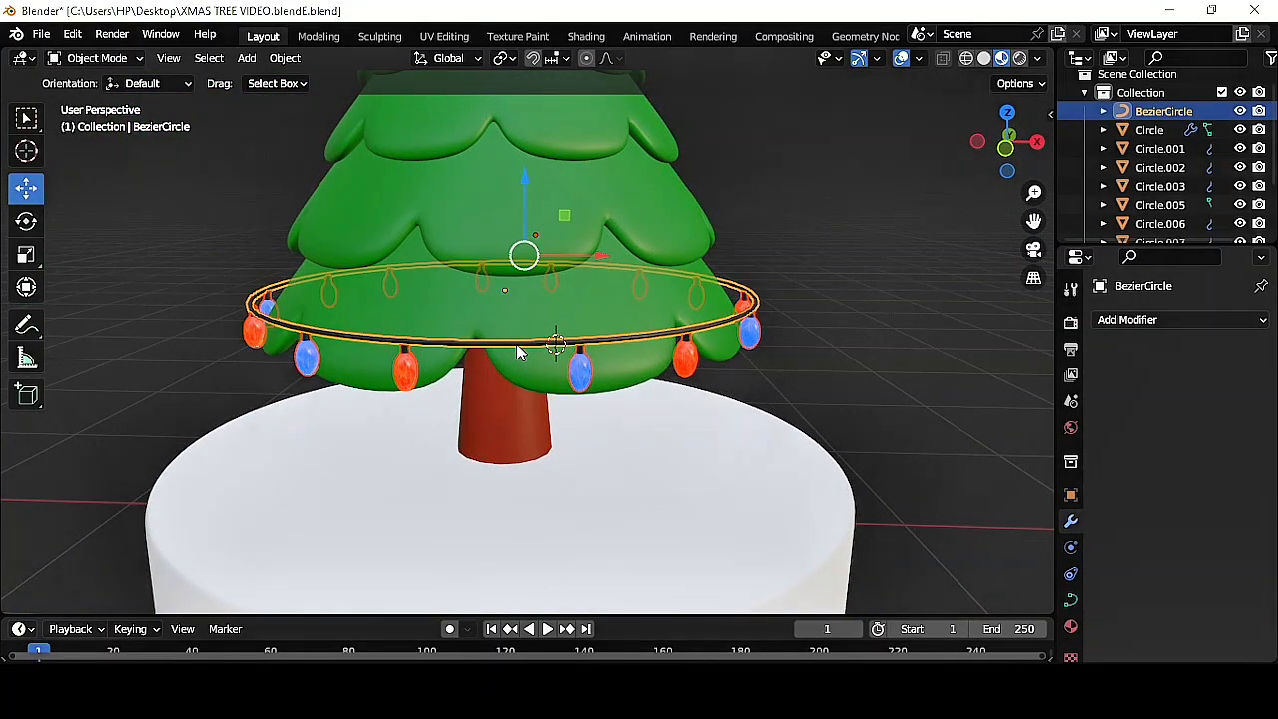
{"action": "key", "text": "ctrl+a"}
{"action": "left_click", "coordinate": [483, 493]}
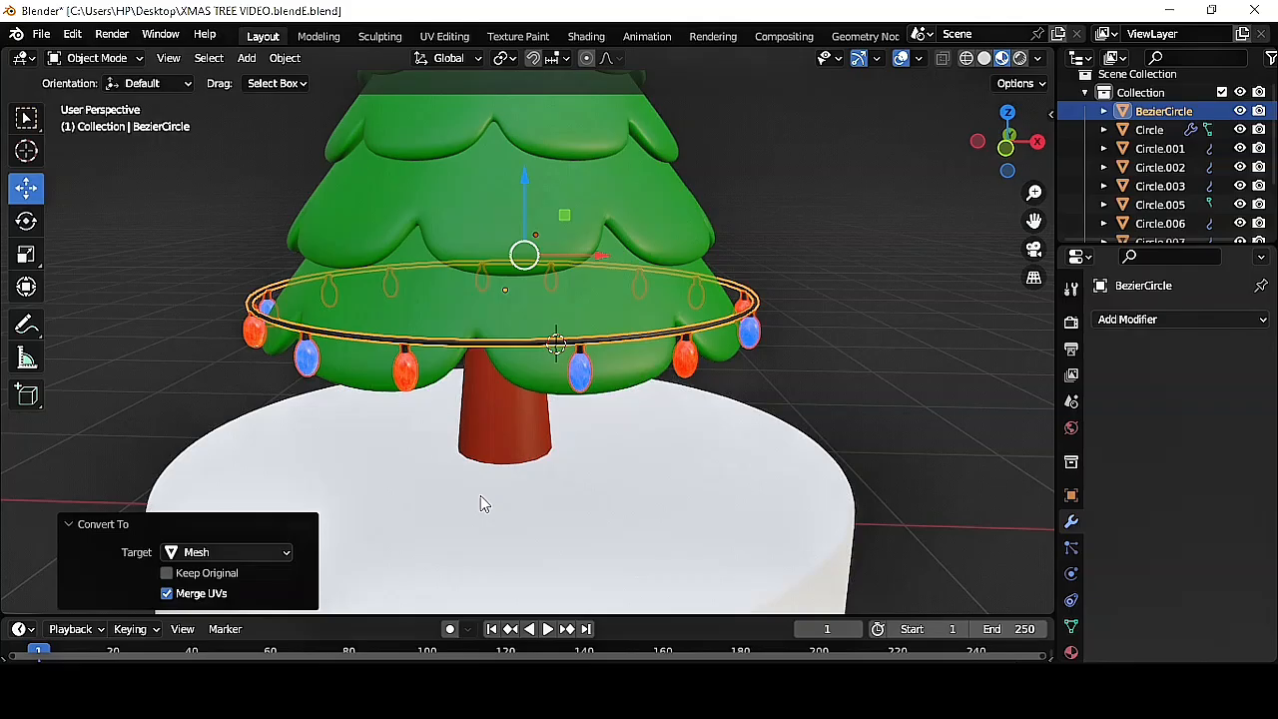
{"action": "left_click", "coordinate": [899, 377]}
- Duplicate the lowest light string in right view, raise the copy about 0.636 m in Z and scale it by 0.781
{"action": "key", "text": "KP_3"}
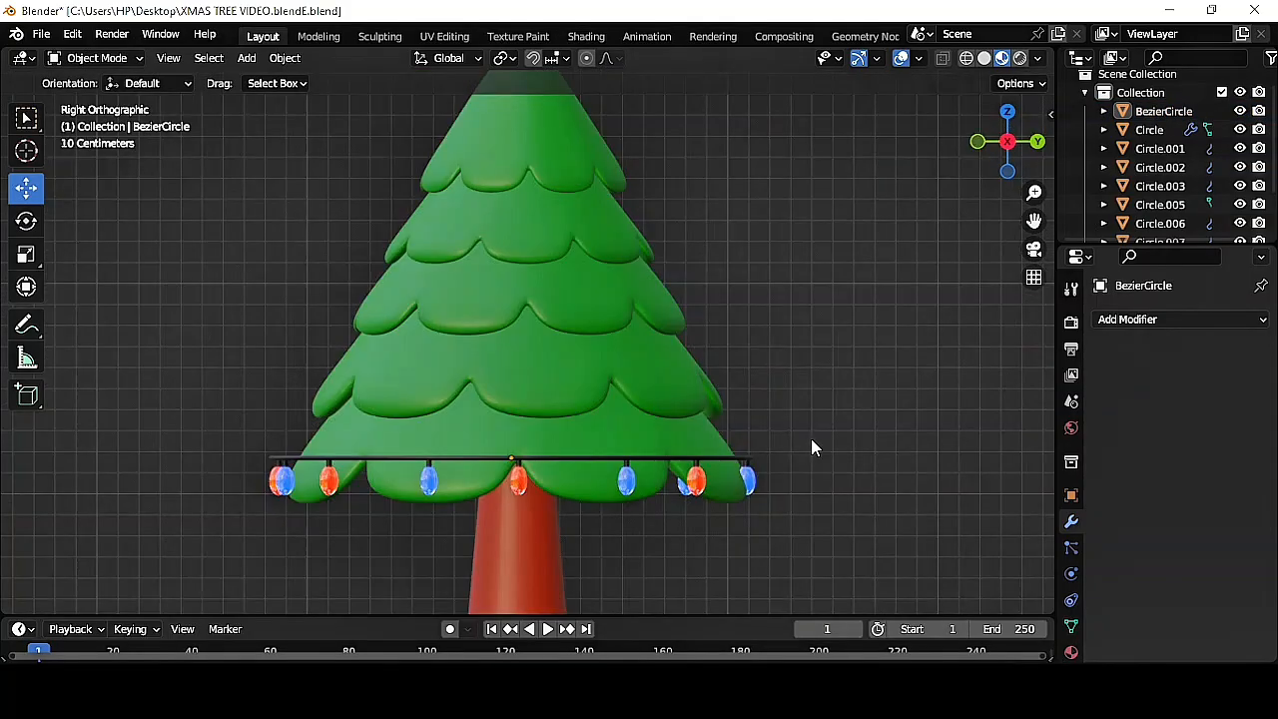
{"action": "left_click", "coordinate": [662, 467]}
{"action": "key", "text": "shift+d"}
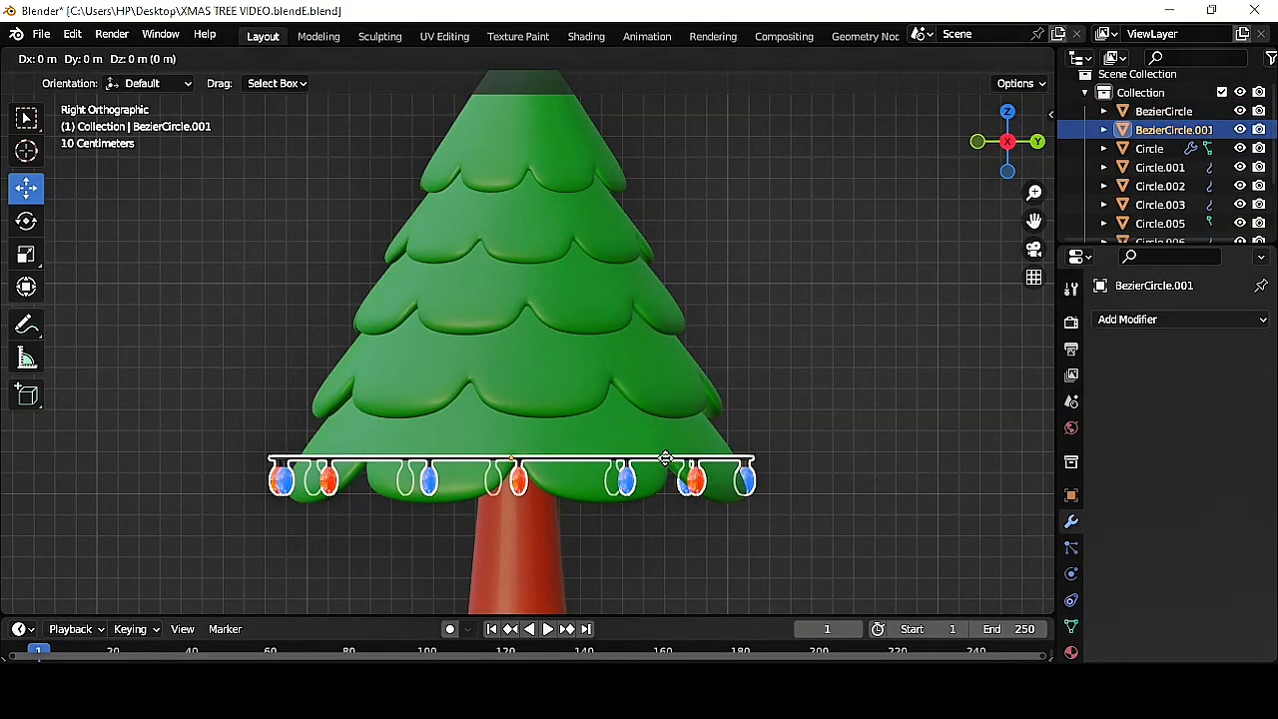
{"action": "key", "text": "Escape"}
{"action": "left_click_drag", "start_coordinate": [514, 389], "coordinate": [552, 260]}
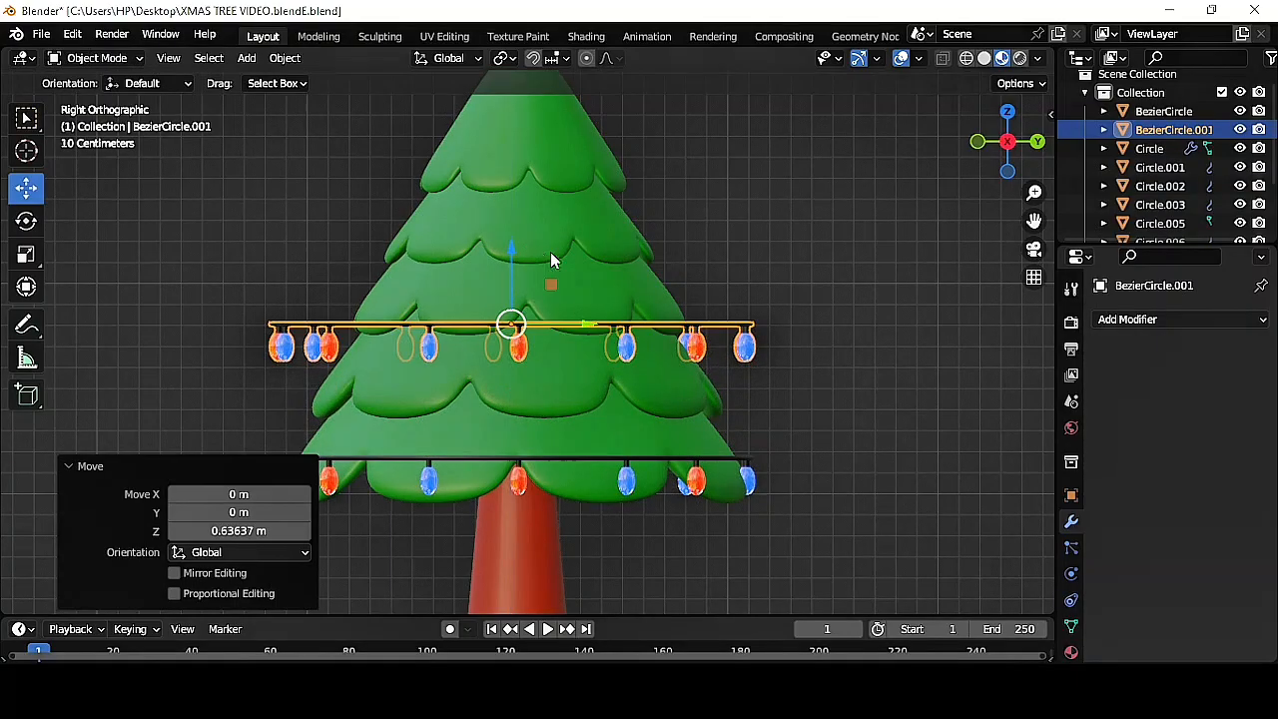
{"action": "left_click", "coordinate": [745, 359]}
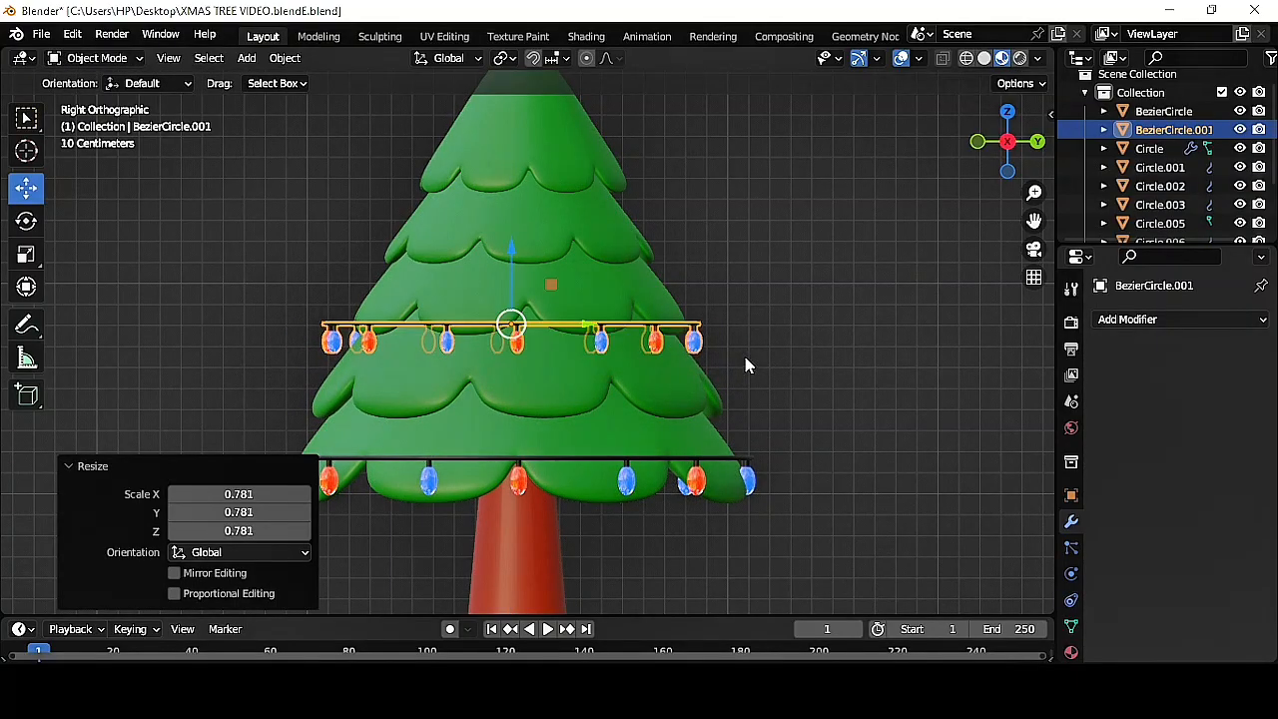
{"action": "left_click", "coordinate": [809, 368]}
- Refine the second light string's size and shift it slightly along Y to centre it around the tree
{"action": "middle_click_drag", "start_coordinate": [808, 367], "coordinate": [740, 384]}
{"action": "left_click", "coordinate": [719, 365]}
{"action": "key", "text": "s"}
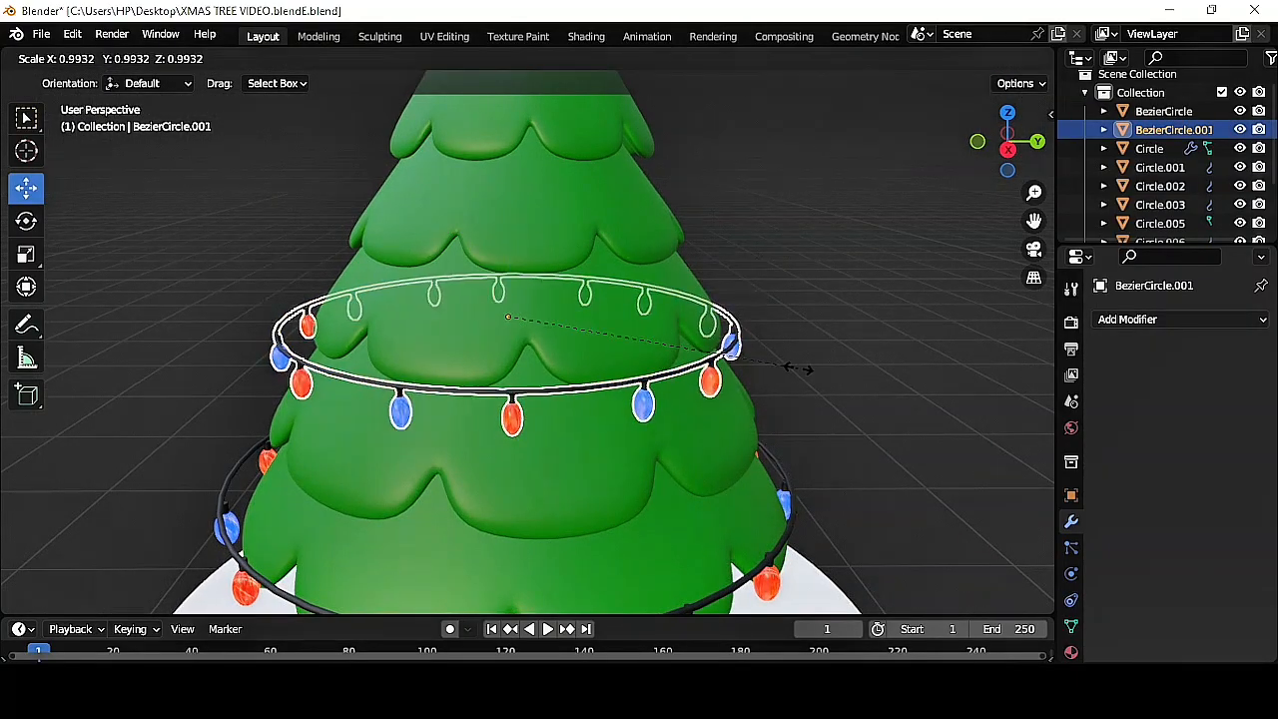
{"action": "left_click", "coordinate": [785, 362]}
{"action": "left_click", "coordinate": [810, 351]}
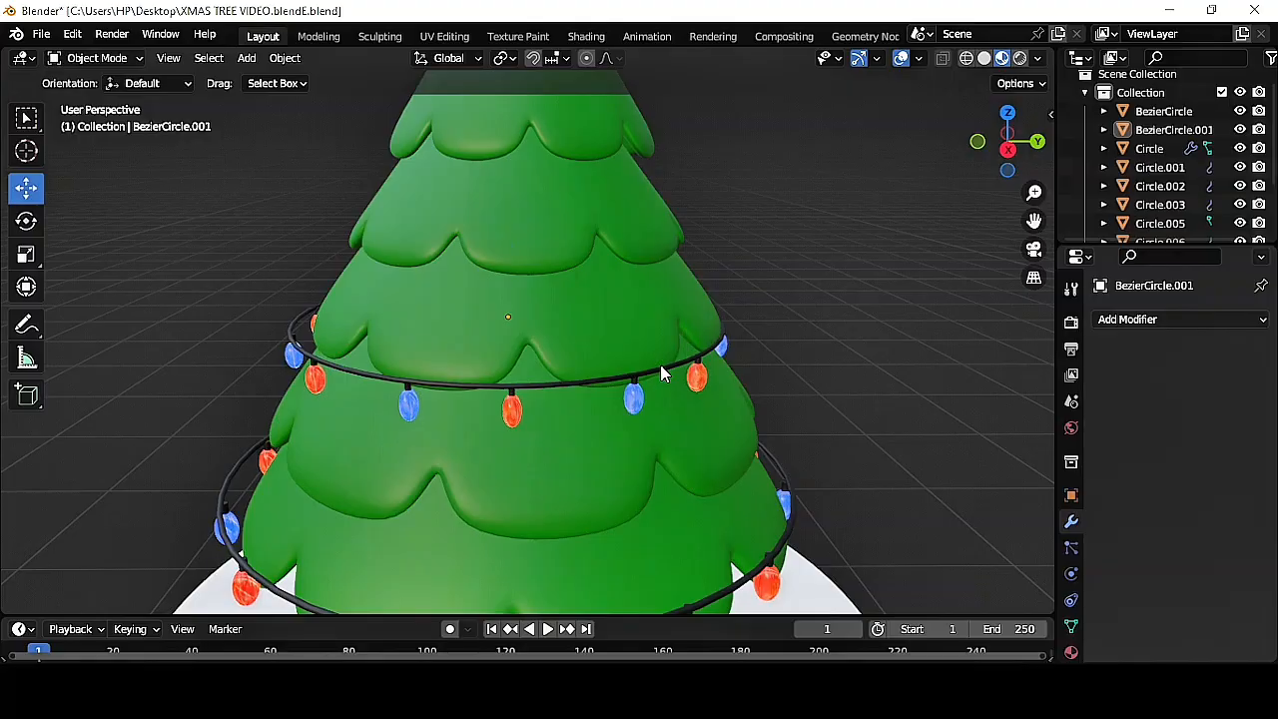
{"action": "left_click", "coordinate": [662, 373]}
{"action": "key", "text": "g"}
{"action": "left_click", "coordinate": [594, 316]}
{"action": "left_click", "coordinate": [817, 413]}
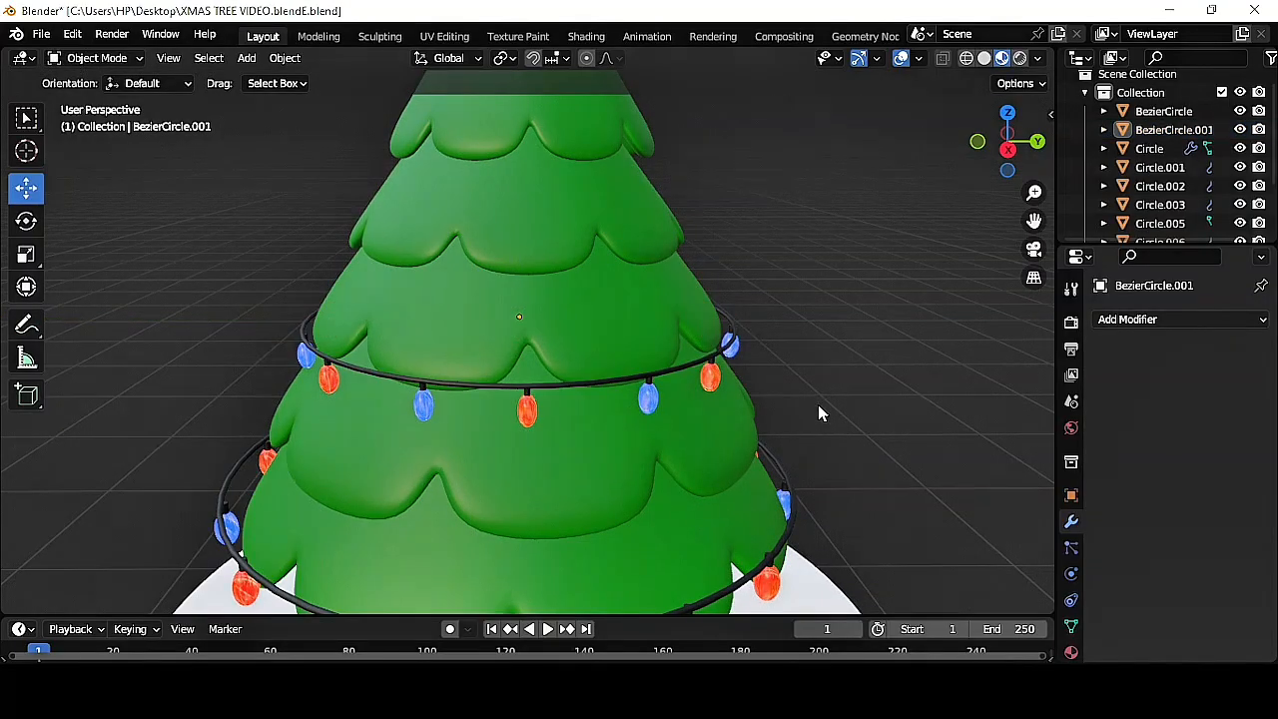
- Rotate the second light string about its Z axis to offset its bulbs from those on the lowest string
{"action": "scroll", "coordinate": [814, 389], "scroll_direction": "down", "scroll_amount": 3}
{"action": "scroll", "coordinate": [699, 349], "scroll_direction": "down", "scroll_amount": 2}
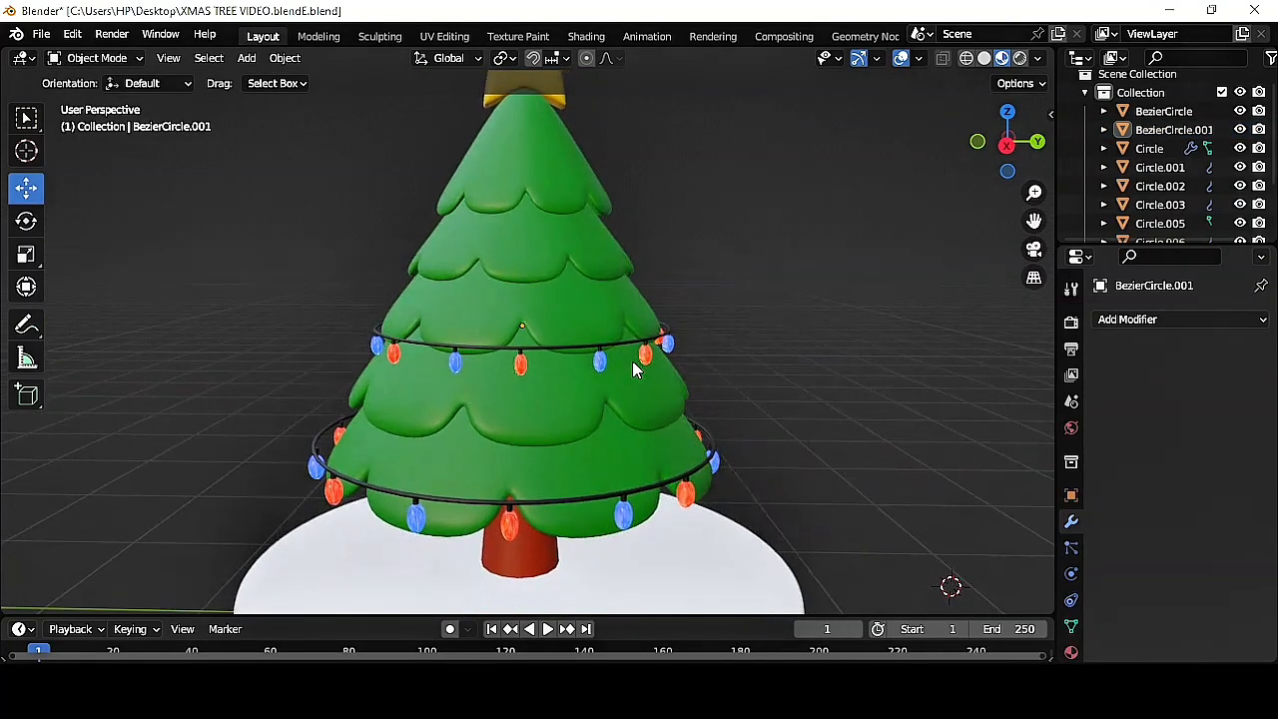
{"action": "left_click", "coordinate": [639, 351]}
{"action": "left_click", "coordinate": [64, 232]}
{"action": "left_click", "coordinate": [26, 221]}
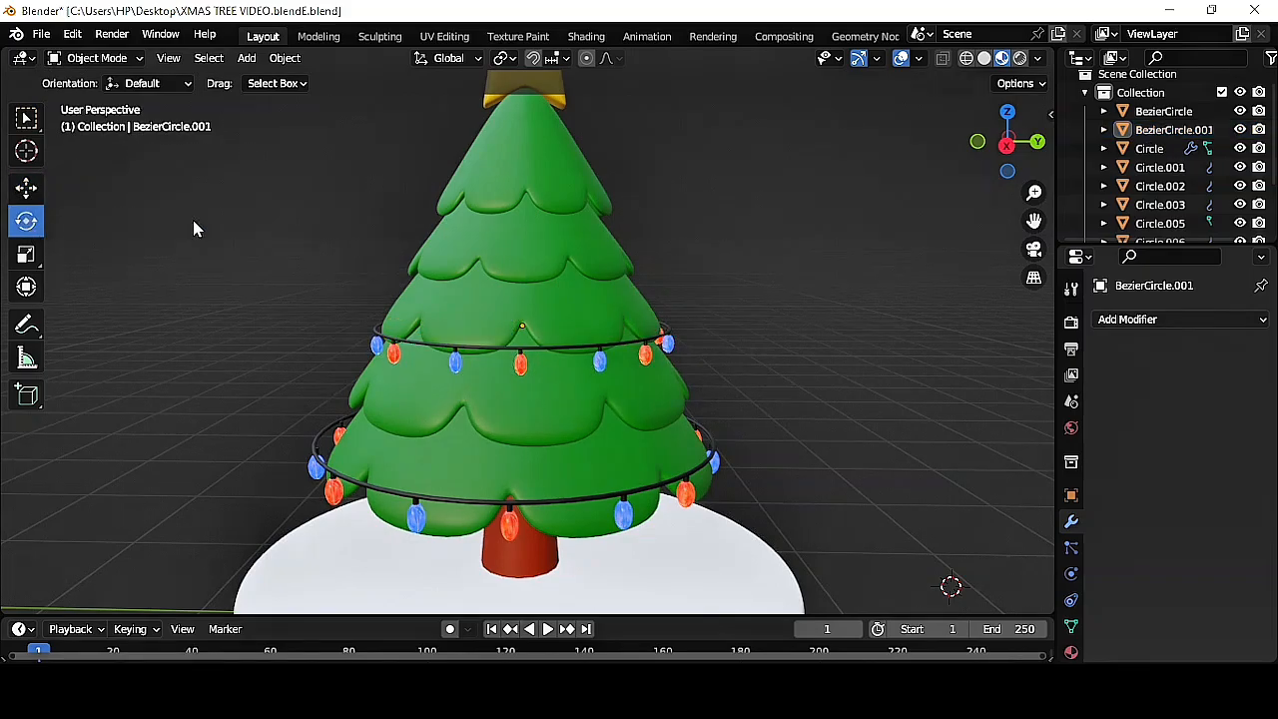
{"action": "left_click", "coordinate": [521, 347]}
{"action": "left_click_drag", "start_coordinate": [534, 336], "coordinate": [564, 326]}
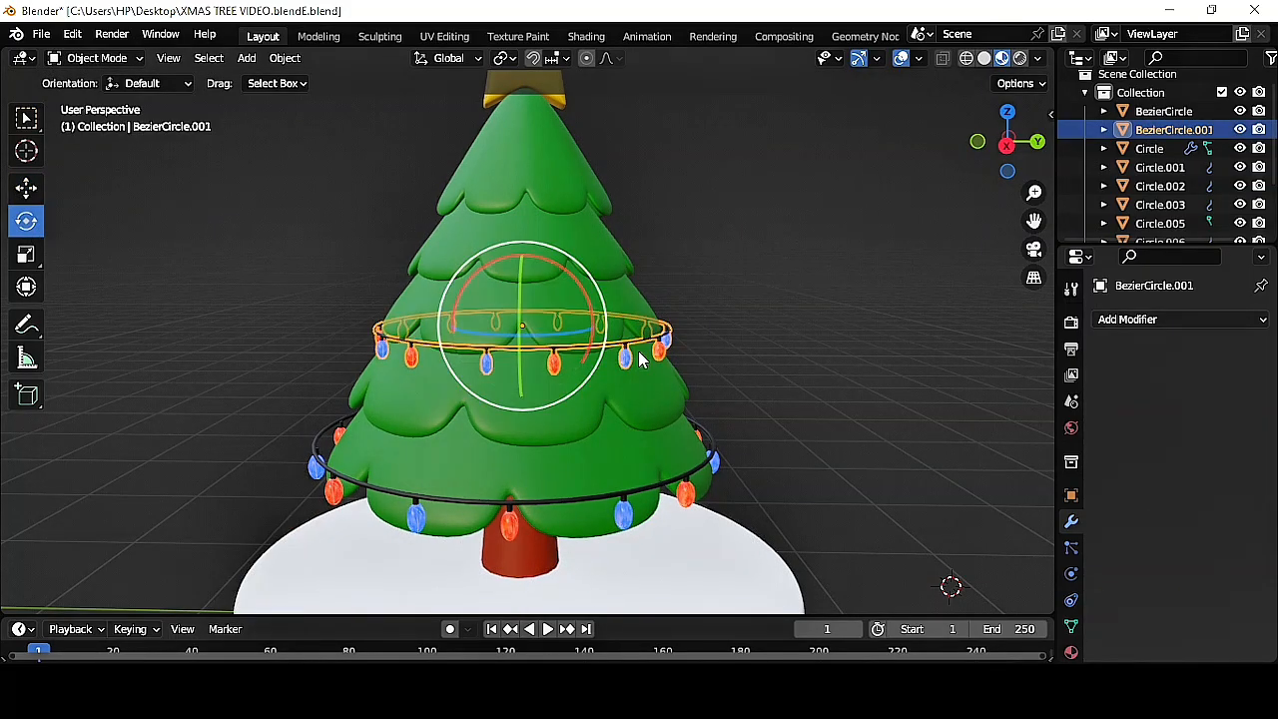
- Duplicate the second light string, raise the copy to the next-to-top tier and scale it by 0.707
{"action": "left_click", "coordinate": [26, 186]}
{"action": "key", "text": "shift+d"}
{"action": "right_click", "coordinate": [682, 221]}
{"action": "left_click_drag", "start_coordinate": [523, 232], "coordinate": [539, 150]}
{"action": "key", "text": "s"}
{"action": "left_click", "coordinate": [704, 291]}
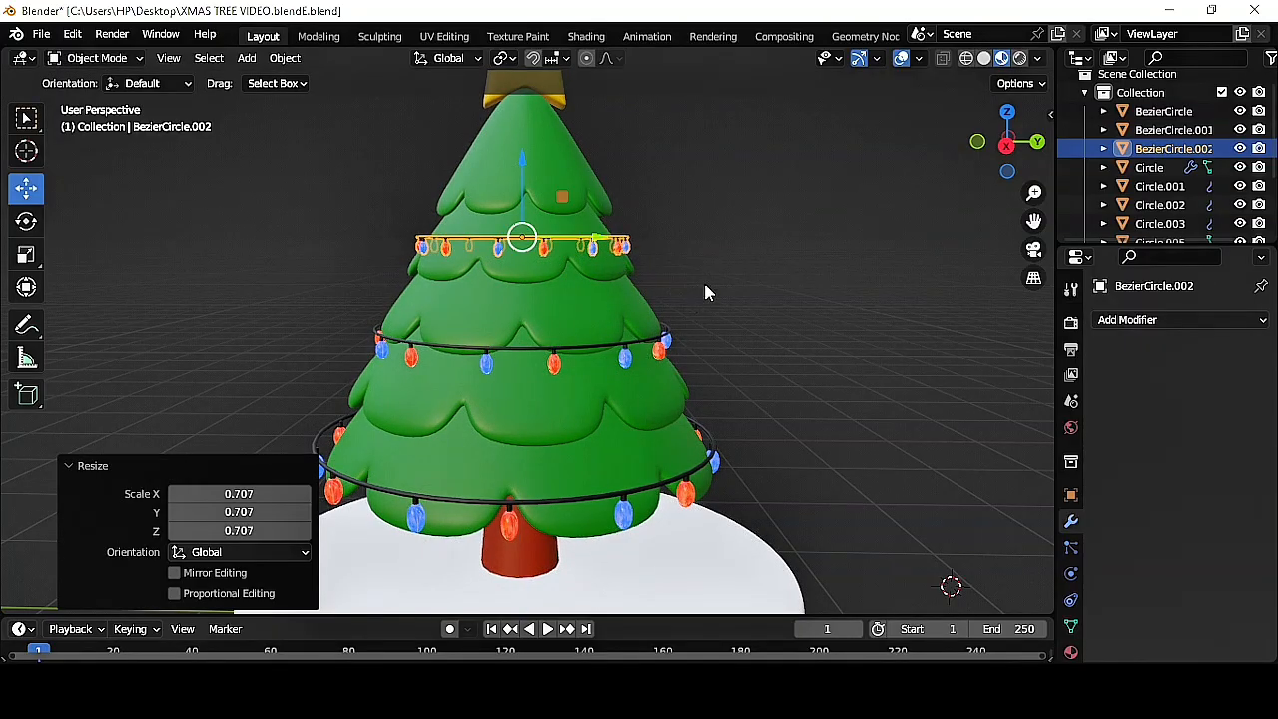
- Tilt the third light string slightly and refine its fit with a move of about -0.027 m and a rescale along Y
{"action": "key", "text": "r"}
{"action": "left_click", "coordinate": [744, 259]}
{"action": "left_click", "coordinate": [668, 249]}
{"action": "scroll", "coordinate": [591, 209], "scroll_direction": "up", "scroll_amount": 2}
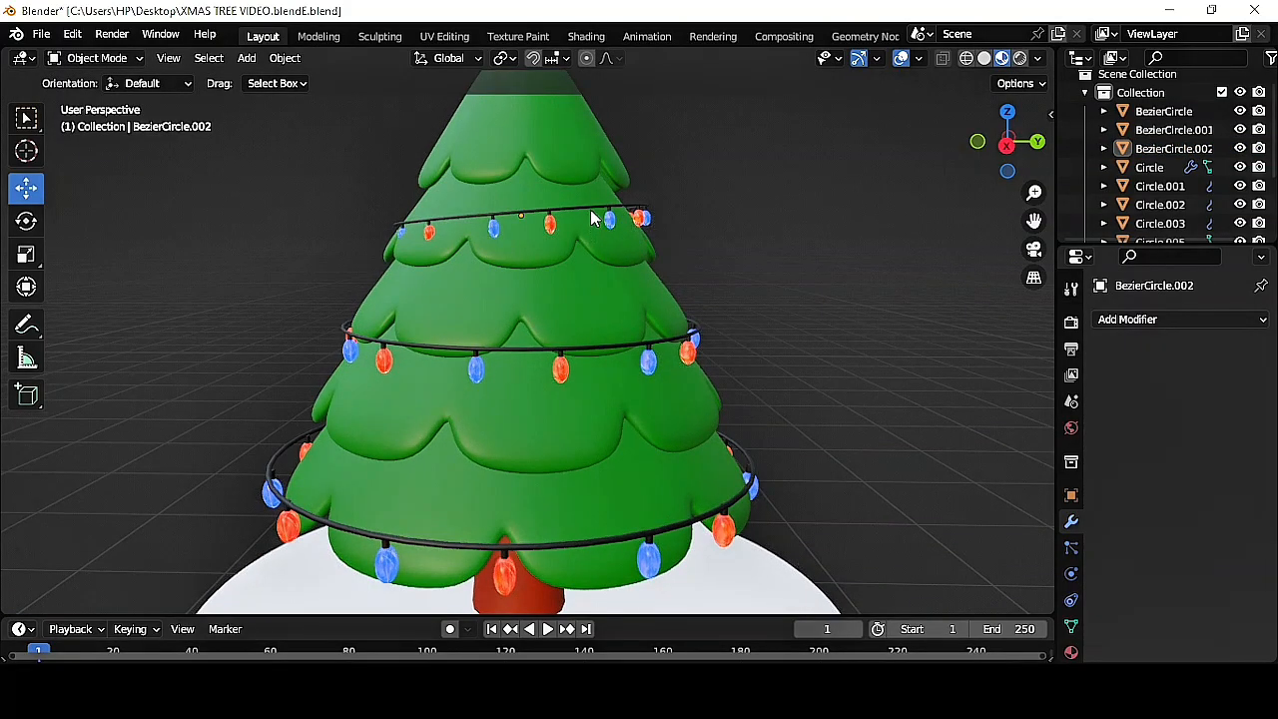
{"action": "left_click", "coordinate": [591, 213]}
{"action": "key", "text": "g"}
{"action": "key", "text": "y"}
{"action": "left_click_drag", "start_coordinate": [588, 216], "coordinate": [587, 217]}
{"action": "key", "text": "s"}
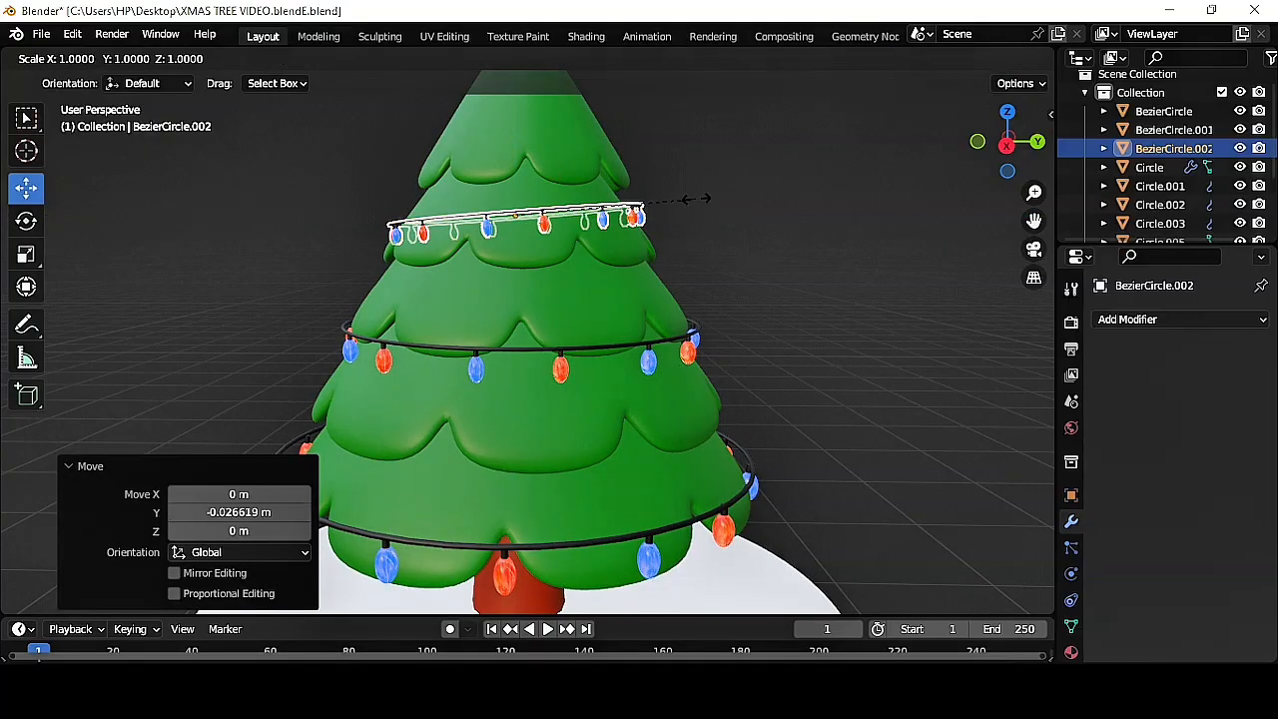
{"action": "key", "text": "y"}
{"action": "left_click", "coordinate": [704, 200]}
{"action": "left_click", "coordinate": [686, 219]}
- Duplicate the third light string, raise the copy about 0.389 m in Z and scale it by 0.744
{"action": "scroll", "coordinate": [639, 229], "scroll_direction": "down", "scroll_amount": 1}
{"action": "left_click", "coordinate": [589, 234]}
{"action": "key", "text": "shift+d"}
{"action": "right_click", "coordinate": [590, 240]}
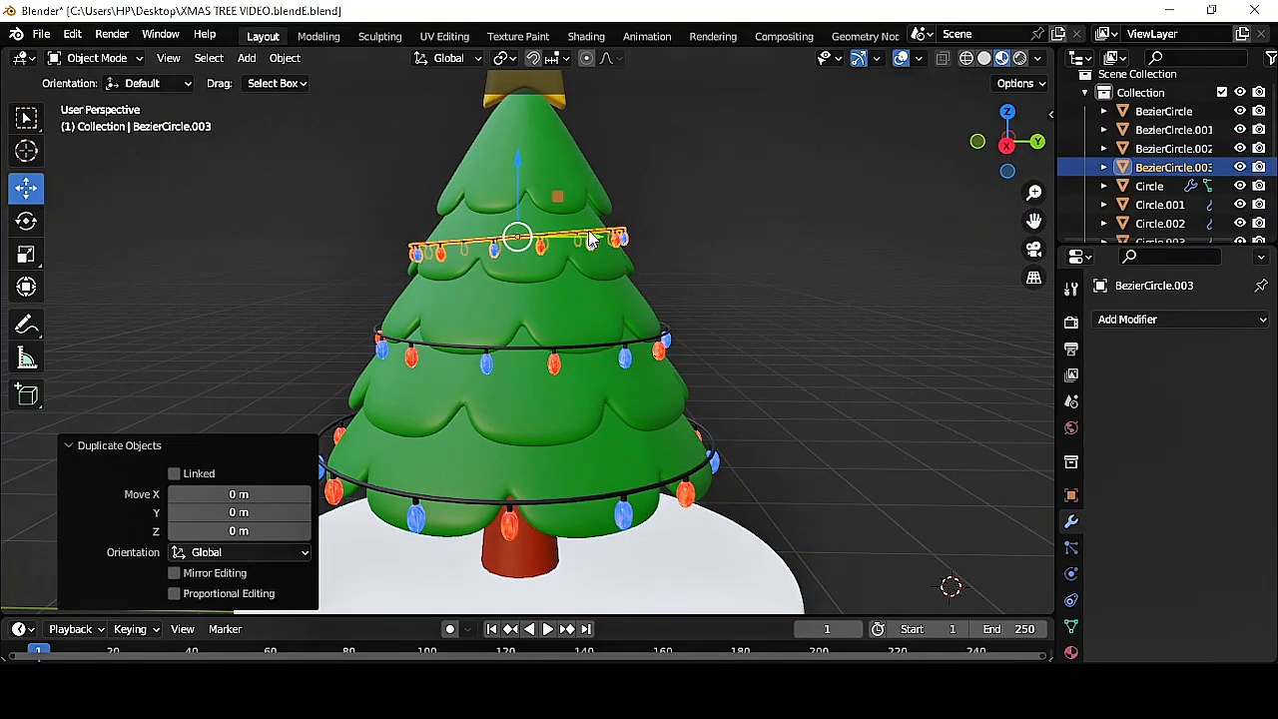
{"action": "key", "text": "g"}
{"action": "key", "text": "z"}
{"action": "left_click", "coordinate": [665, 189]}
{"action": "key", "text": "s"}
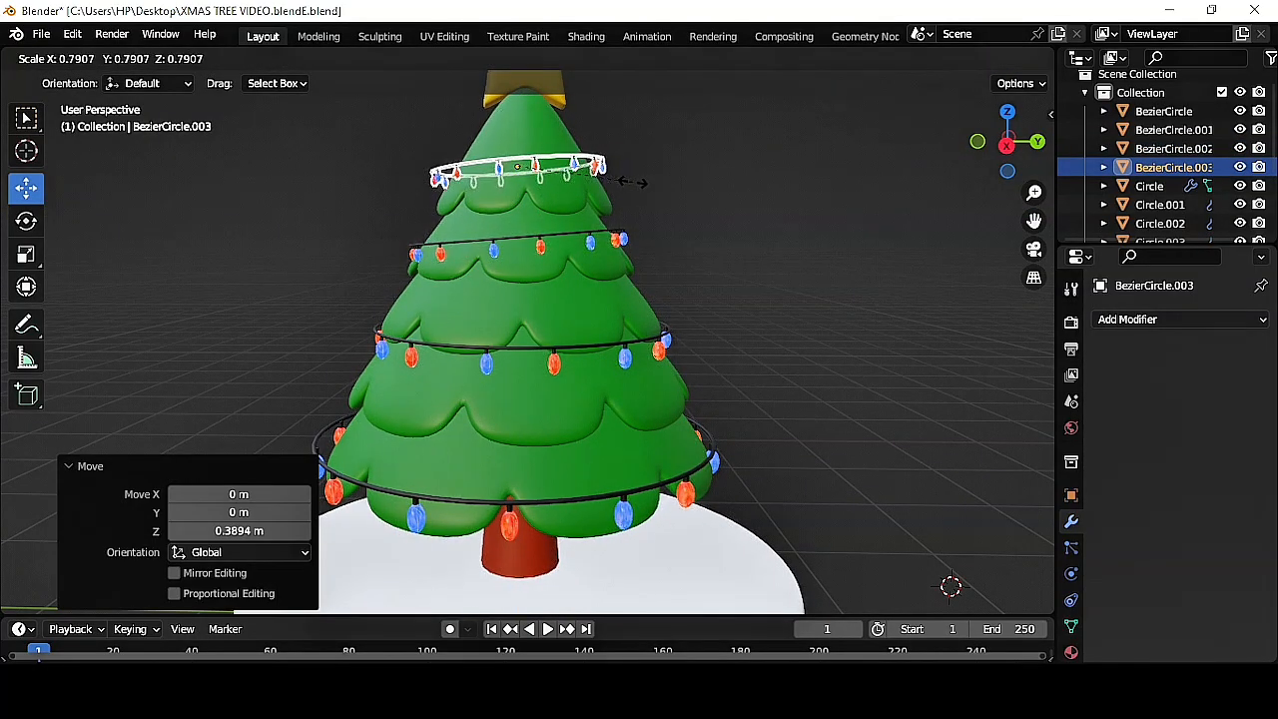
{"action": "left_click", "coordinate": [627, 180]}
- Tilt the fourth light string about 9.7° in the opposite direction and shift it slightly along Y
{"action": "key", "text": "r"}
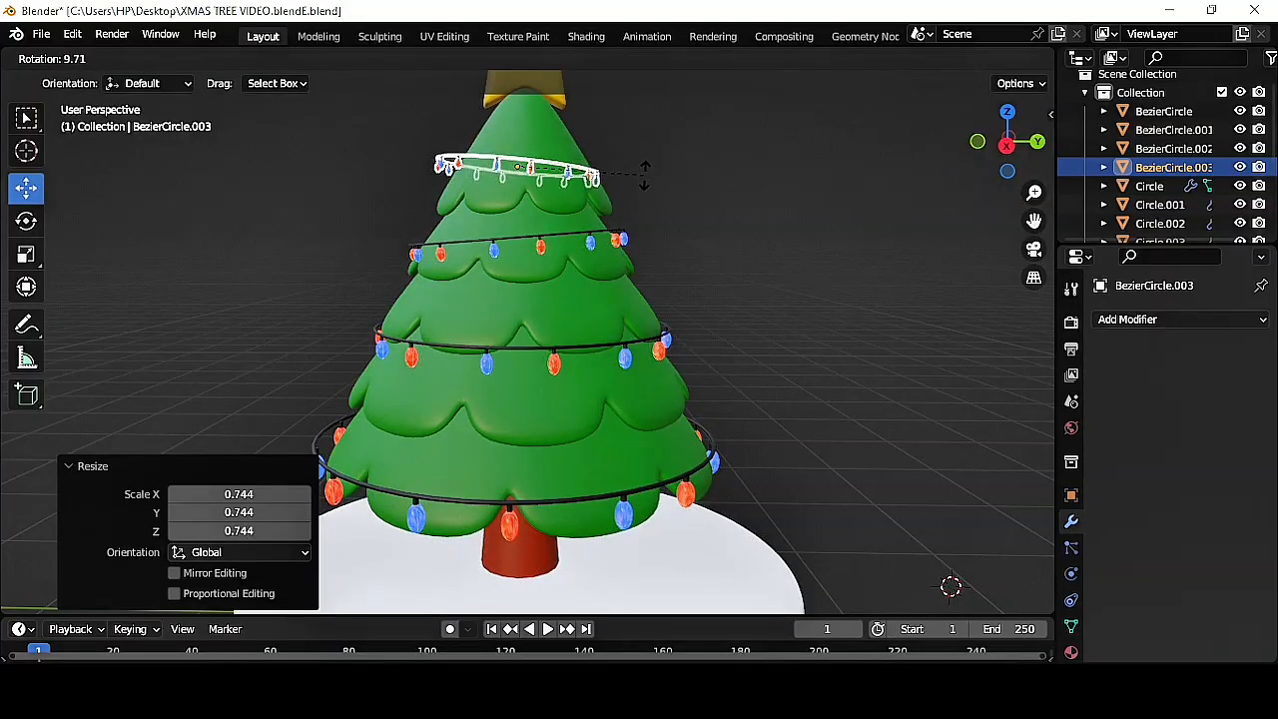
{"action": "left_click", "coordinate": [645, 175]}
{"action": "left_click_drag", "start_coordinate": [597, 172], "coordinate": [605, 173]}
{"action": "left_click", "coordinate": [759, 199]}
{"action": "left_click_drag", "start_coordinate": [1033, 221], "coordinate": [1033, 304]}
{"action": "scroll", "coordinate": [567, 224], "scroll_direction": "up", "scroll_amount": 1}
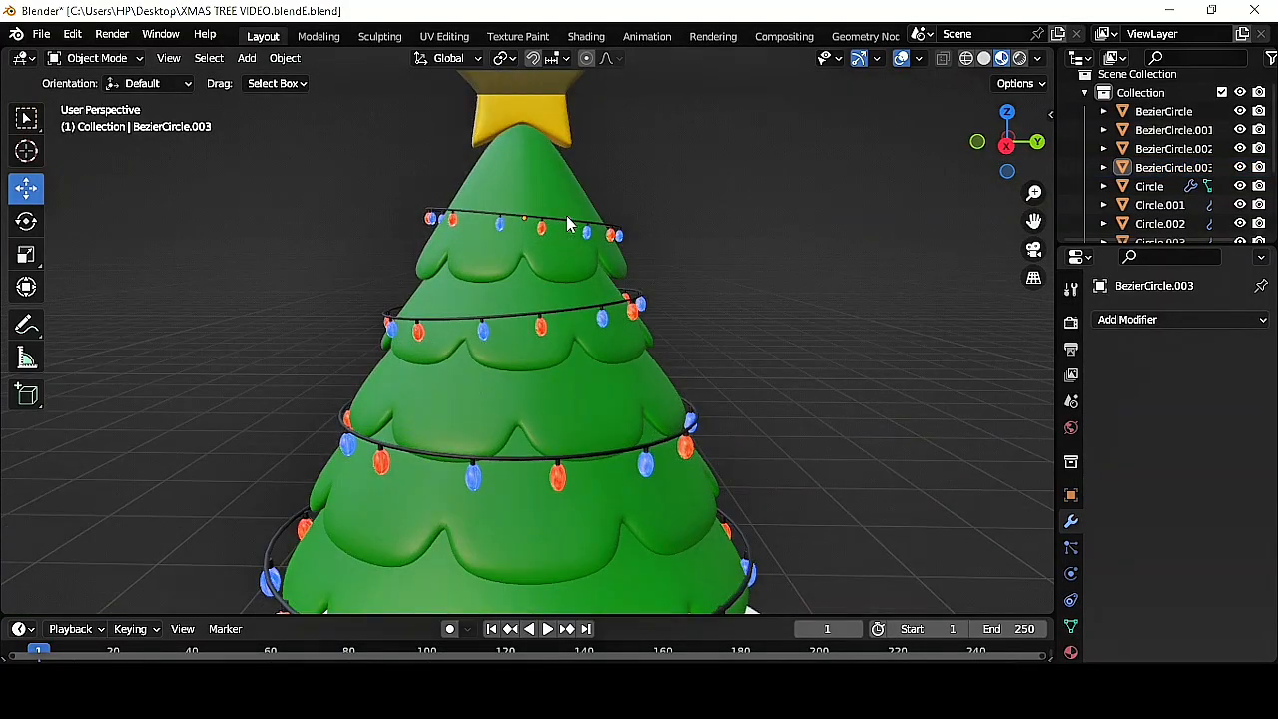
{"action": "scroll", "coordinate": [567, 216], "scroll_direction": "up", "scroll_amount": 1}
- Try rescaling the fourth light string around the top tier
{"action": "left_click", "coordinate": [595, 193]}
{"action": "key", "text": "s"}
{"action": "left_click", "coordinate": [695, 227]}
{"action": "left_click", "coordinate": [729, 208]}
{"action": "key", "text": "ctrl+z"}
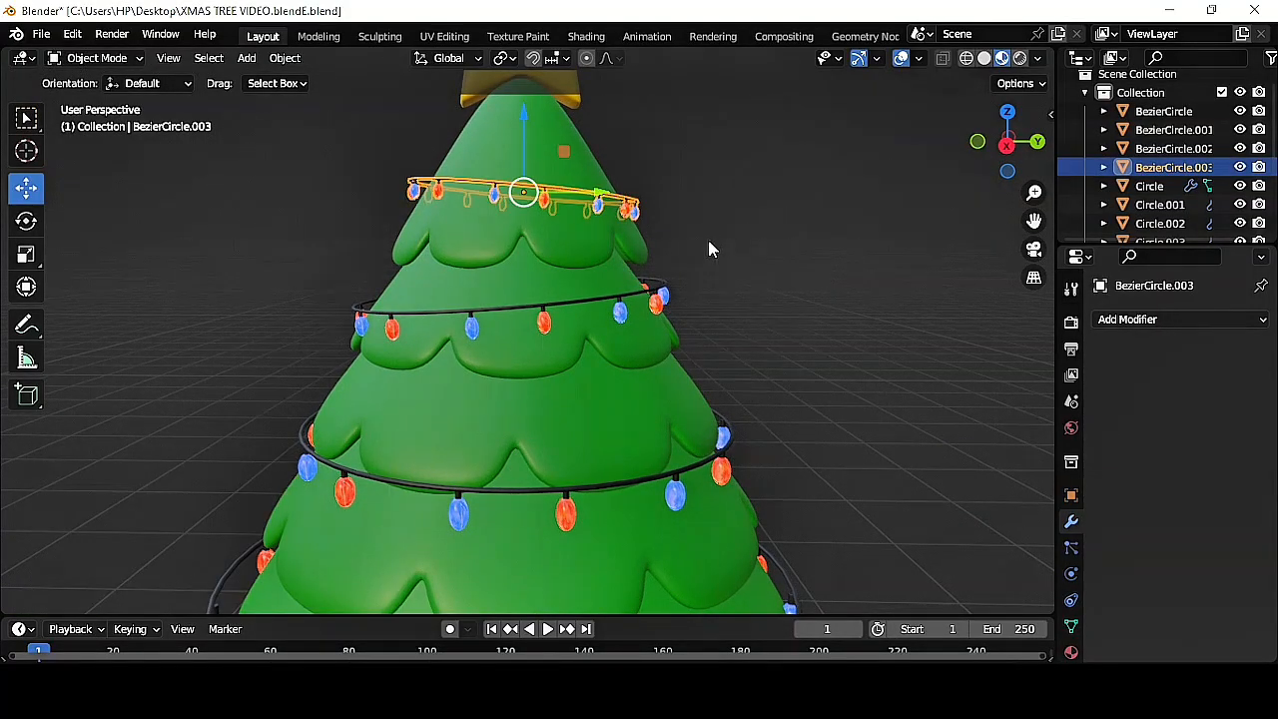
- Duplicate the fourth light string, shrink the copy, raise it just below the star and rotate it -14.3° in the view
{"action": "middle_click_drag", "start_coordinate": [708, 240], "coordinate": [725, 272]}
{"action": "left_click", "coordinate": [725, 273]}
{"action": "left_click", "coordinate": [589, 236]}
{"action": "key", "text": "shift+d"}
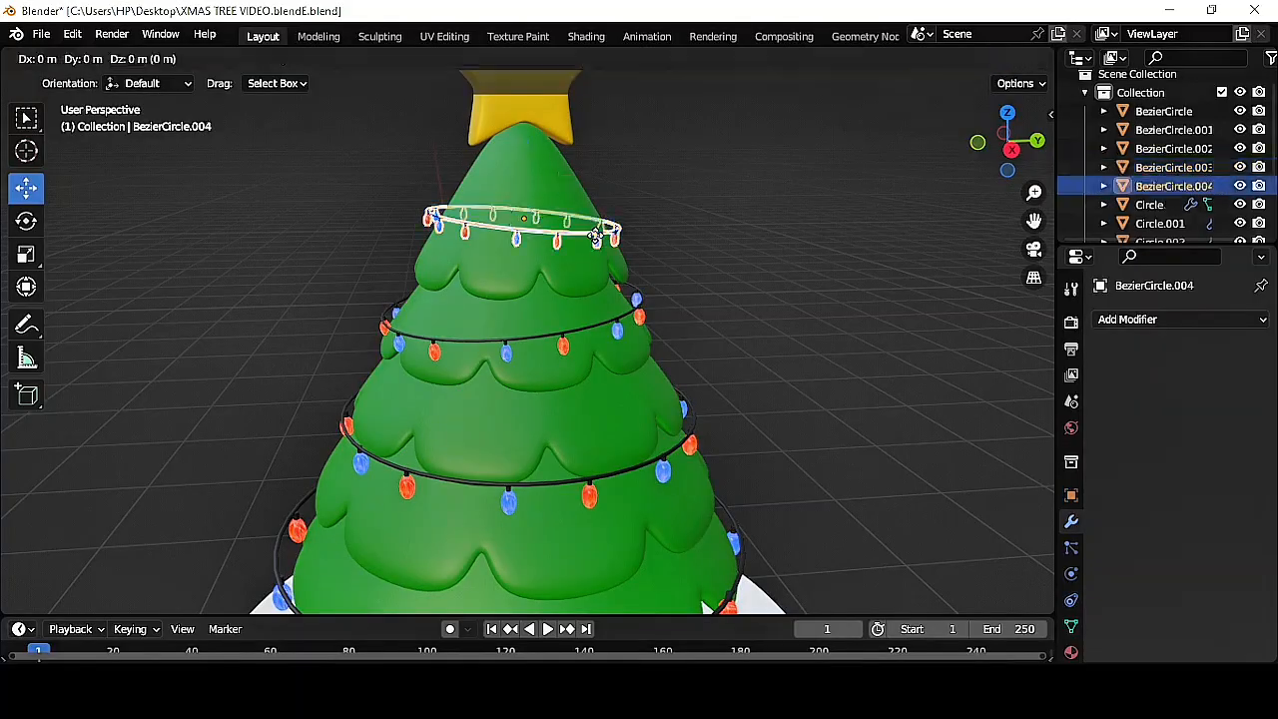
{"action": "right_click", "coordinate": [639, 249]}
{"action": "key", "text": "s"}
{"action": "left_click", "coordinate": [621, 247]}
{"action": "left_click_drag", "start_coordinate": [528, 167], "coordinate": [528, 110]}
{"action": "key", "text": "r"}
{"action": "left_click", "coordinate": [634, 155]}
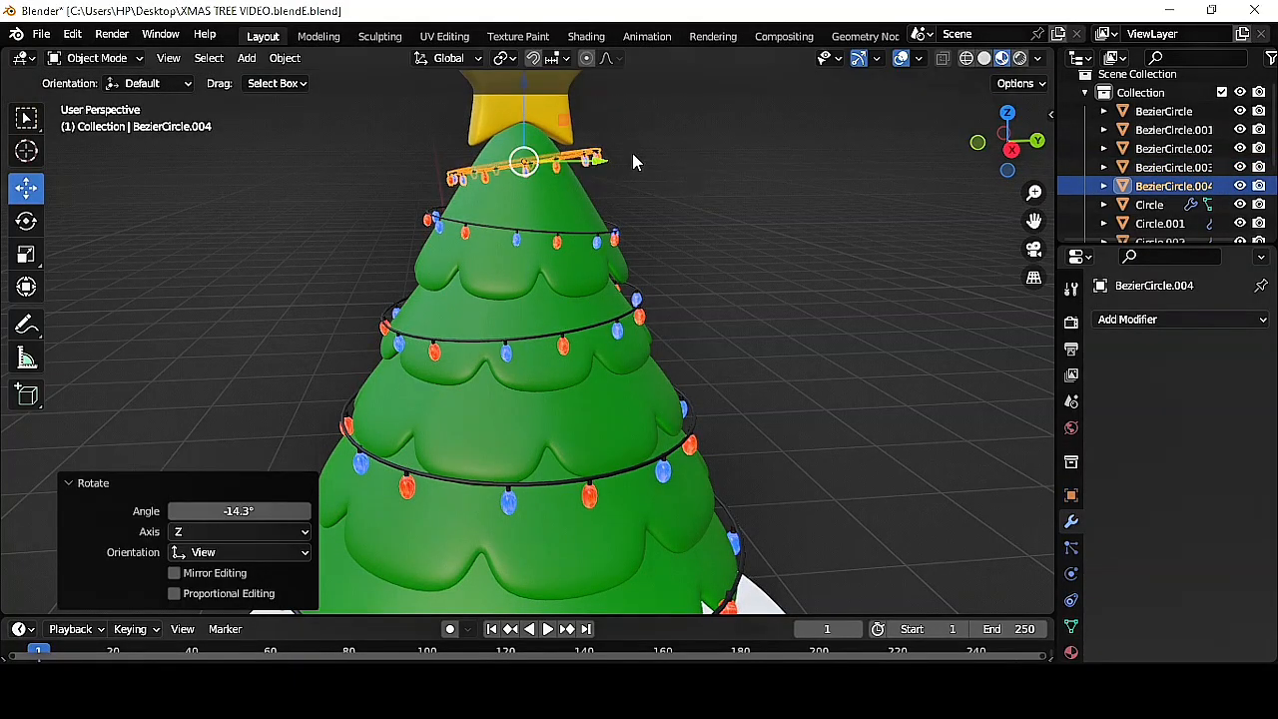
- Scale the topmost light string down further and adjust its position along Y and Z to fit the tree tip
{"action": "key", "text": "s"}
{"action": "left_click", "coordinate": [602, 162]}
{"action": "key", "text": "g"}
{"action": "key", "text": "y"}
{"action": "left_click", "coordinate": [595, 164]}
{"action": "key", "text": "g"}
{"action": "key", "text": "z"}
{"action": "left_click", "coordinate": [590, 167]}
{"action": "key", "text": "g"}
{"action": "key", "text": "y"}
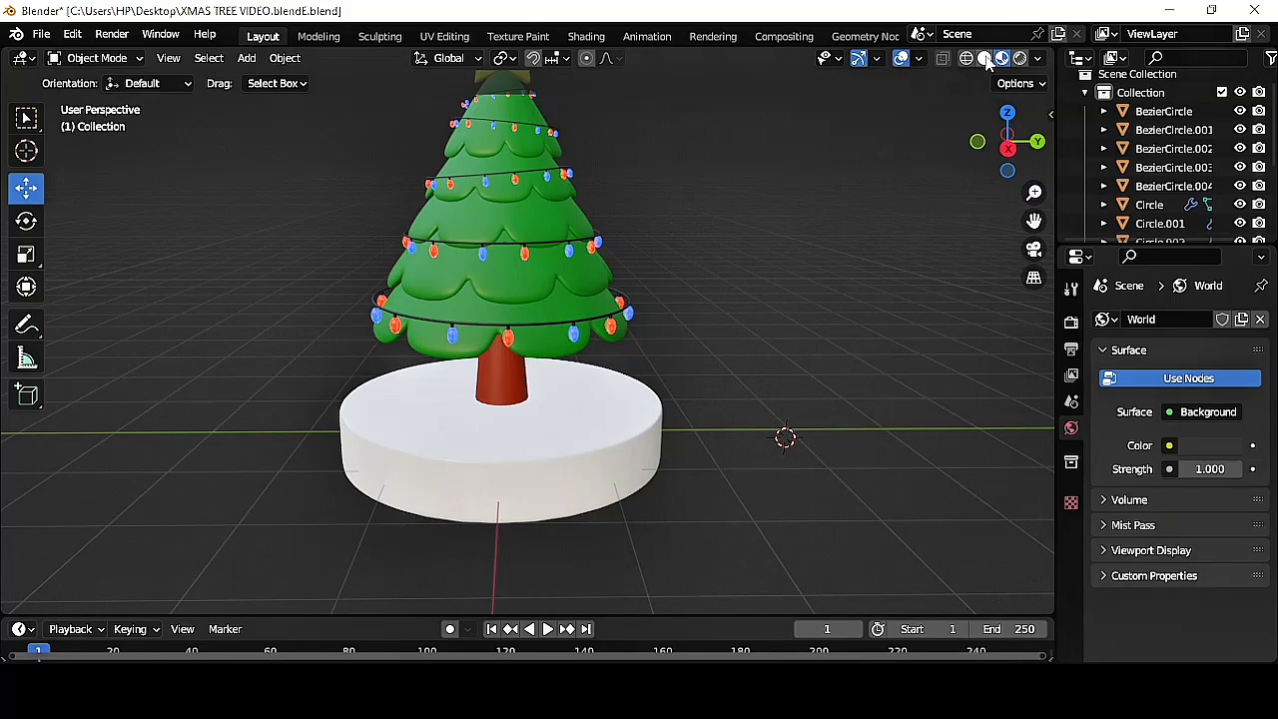
- Switch to solid shading, add a UV sphere beside the base and scale it down to ornament size
{"action": "left_click", "coordinate": [984, 59]}
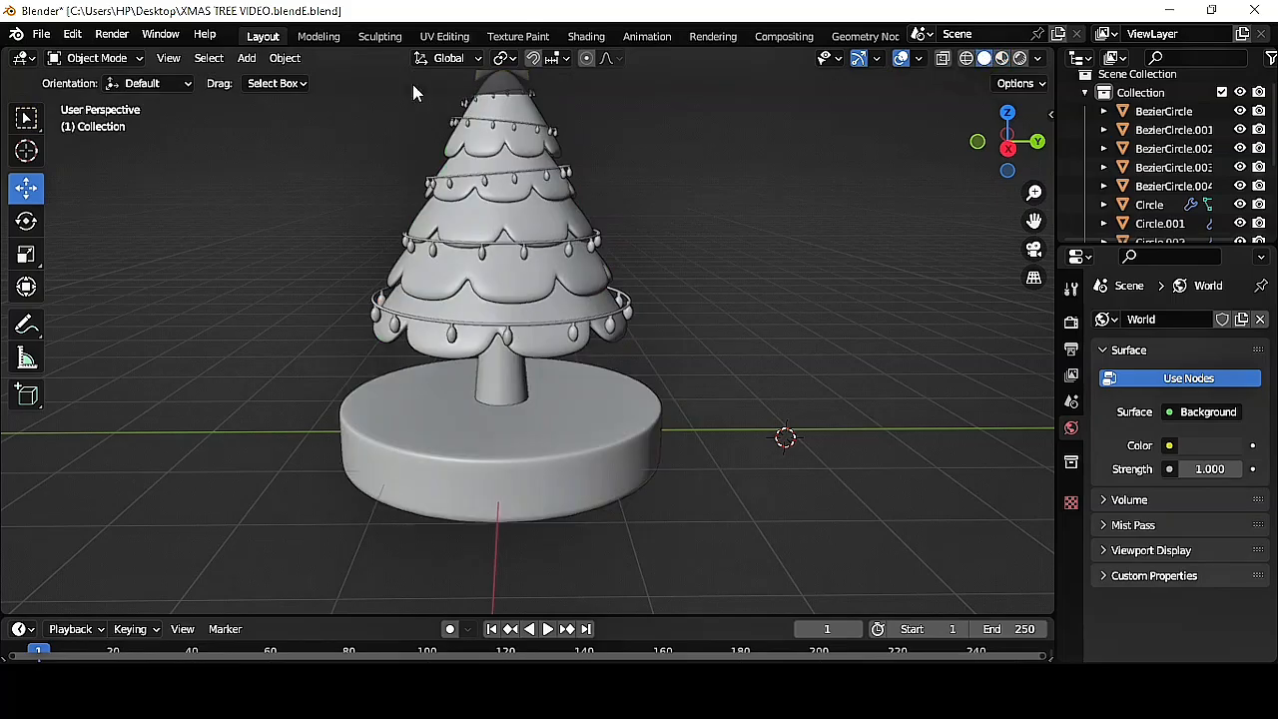
{"action": "left_click", "coordinate": [245, 58]}
{"action": "mouse_move", "coordinate": [272, 88]}
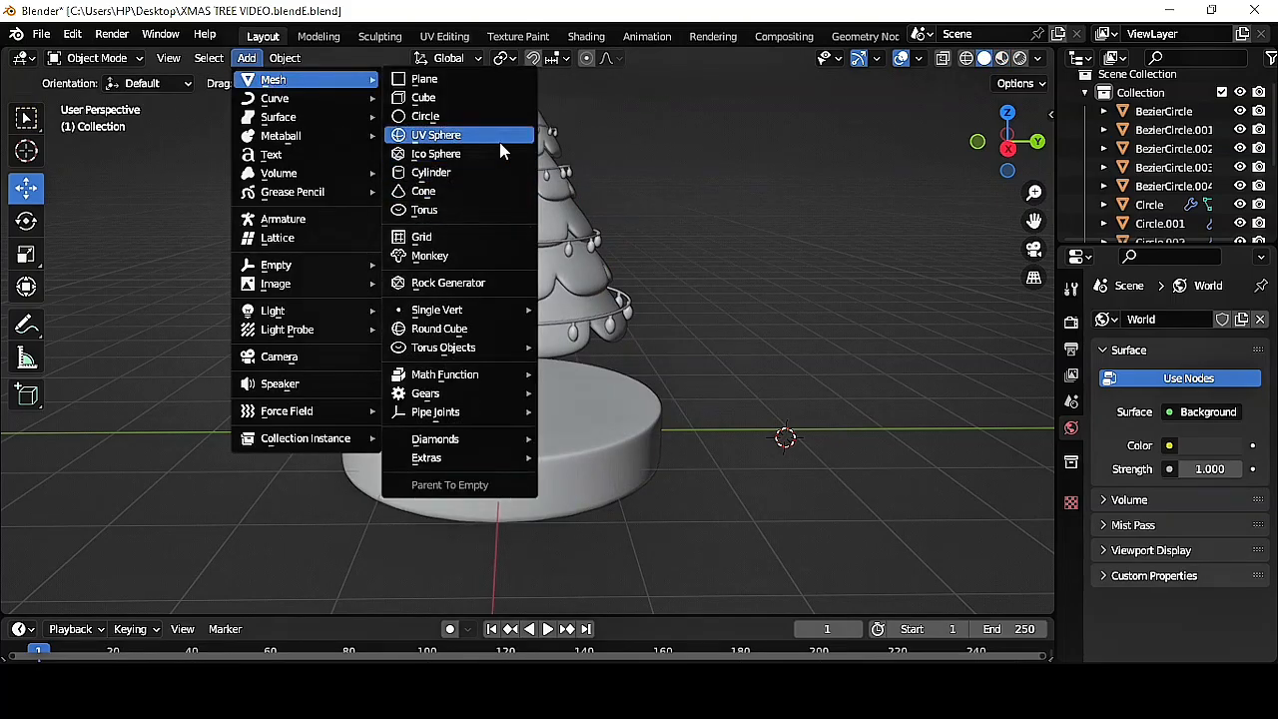
{"action": "left_click", "coordinate": [439, 135]}
{"action": "key", "text": "s"}
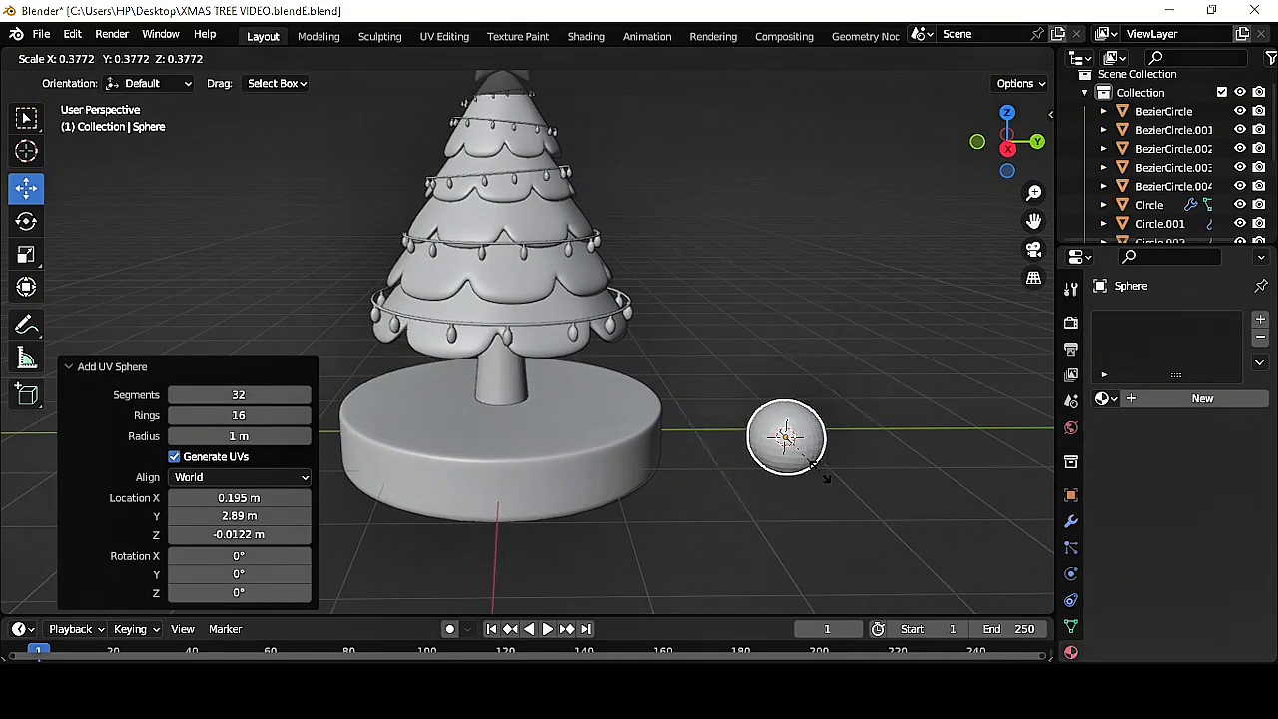
{"action": "left_click", "coordinate": [799, 454]}
- Isolate the ornament sphere, add a Subdivision Surface modifier to it and shade it smooth
{"action": "key", "text": "KP_Divide"}
{"action": "scroll", "coordinate": [729, 423], "scroll_direction": "down", "scroll_amount": 1}
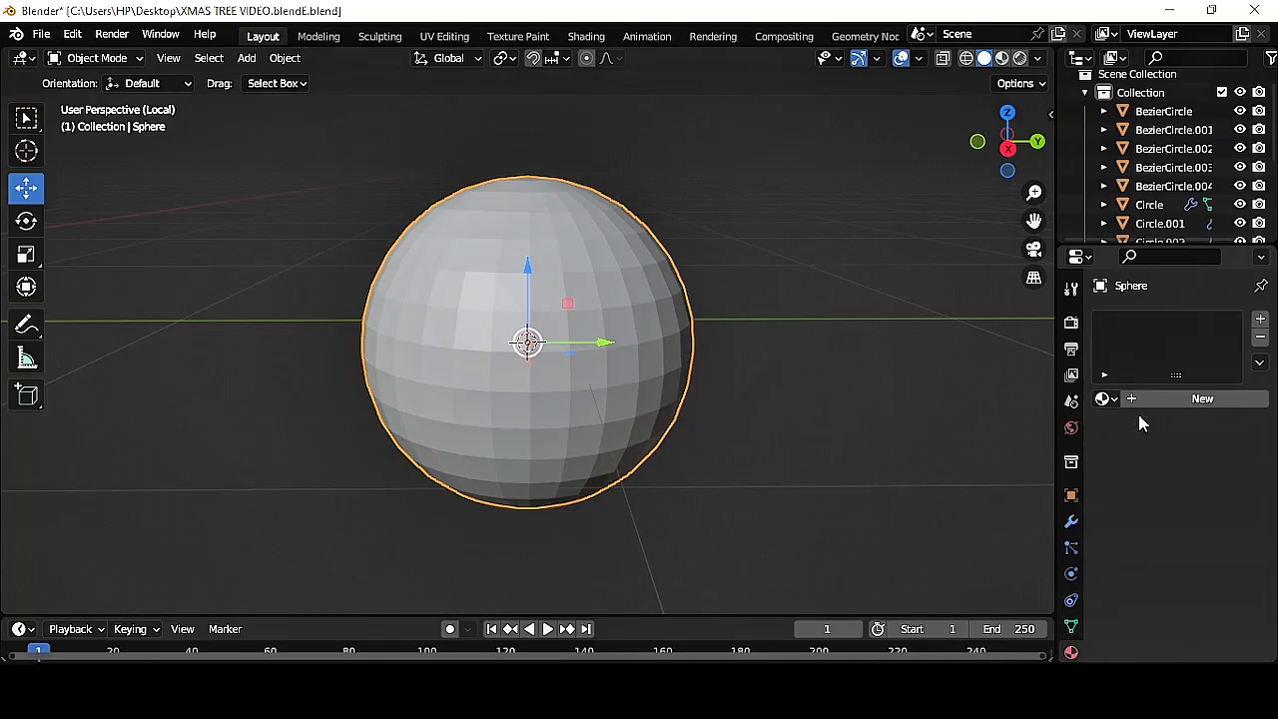
{"action": "left_click", "coordinate": [1074, 526]}
{"action": "left_click", "coordinate": [1147, 320]}
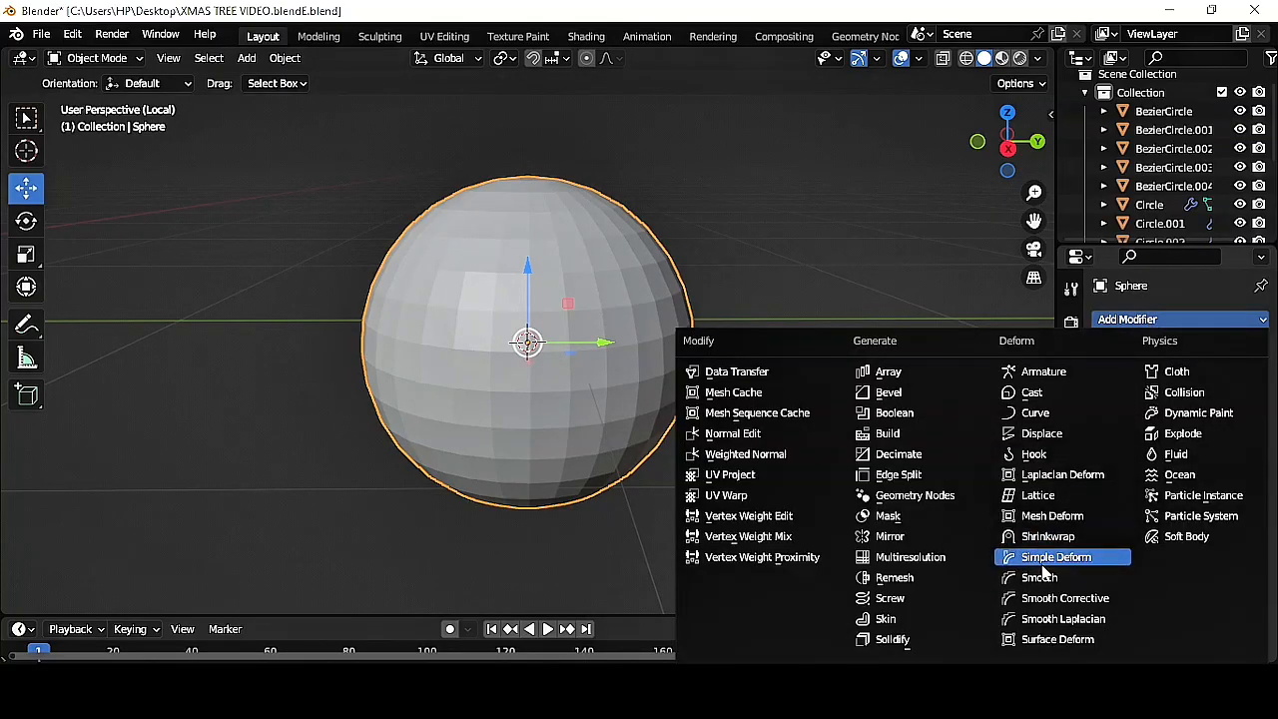
{"action": "left_click", "coordinate": [978, 647]}
{"action": "right_click", "coordinate": [585, 285]}
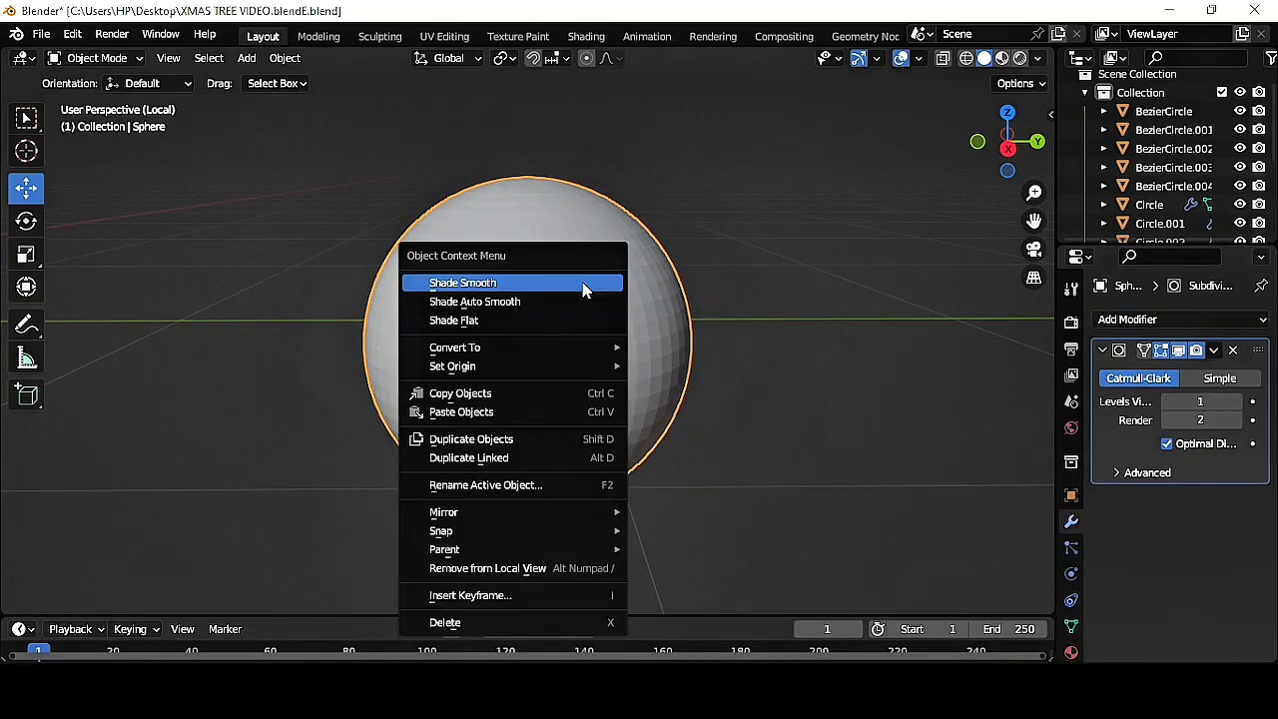
{"action": "left_click", "coordinate": [584, 284]}
- Snap the 3D cursor to the sphere, add a 16-vertex cylinder there and scale it down narrower than the sphere
{"action": "key", "text": "shift+s"}
{"action": "left_click", "coordinate": [585, 399]}
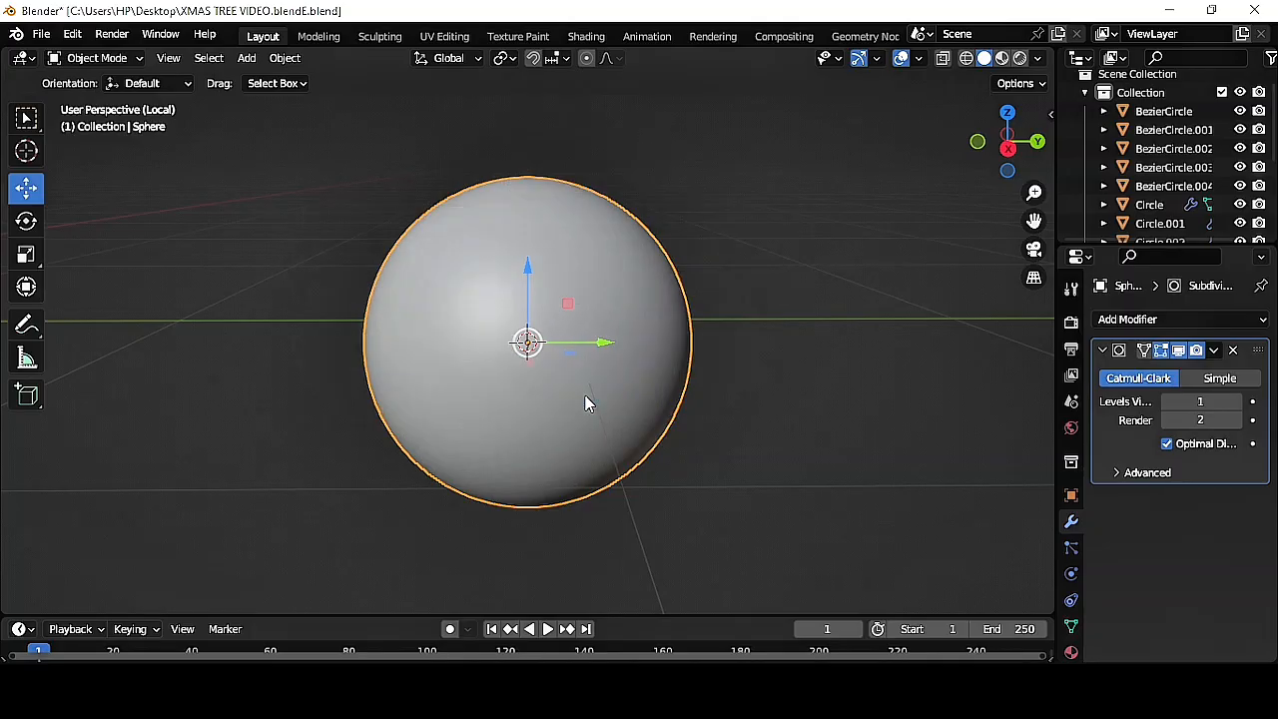
{"action": "scroll", "coordinate": [396, 165], "scroll_direction": "down", "scroll_amount": 5}
{"action": "left_click", "coordinate": [247, 58]}
{"action": "left_click", "coordinate": [247, 58]}
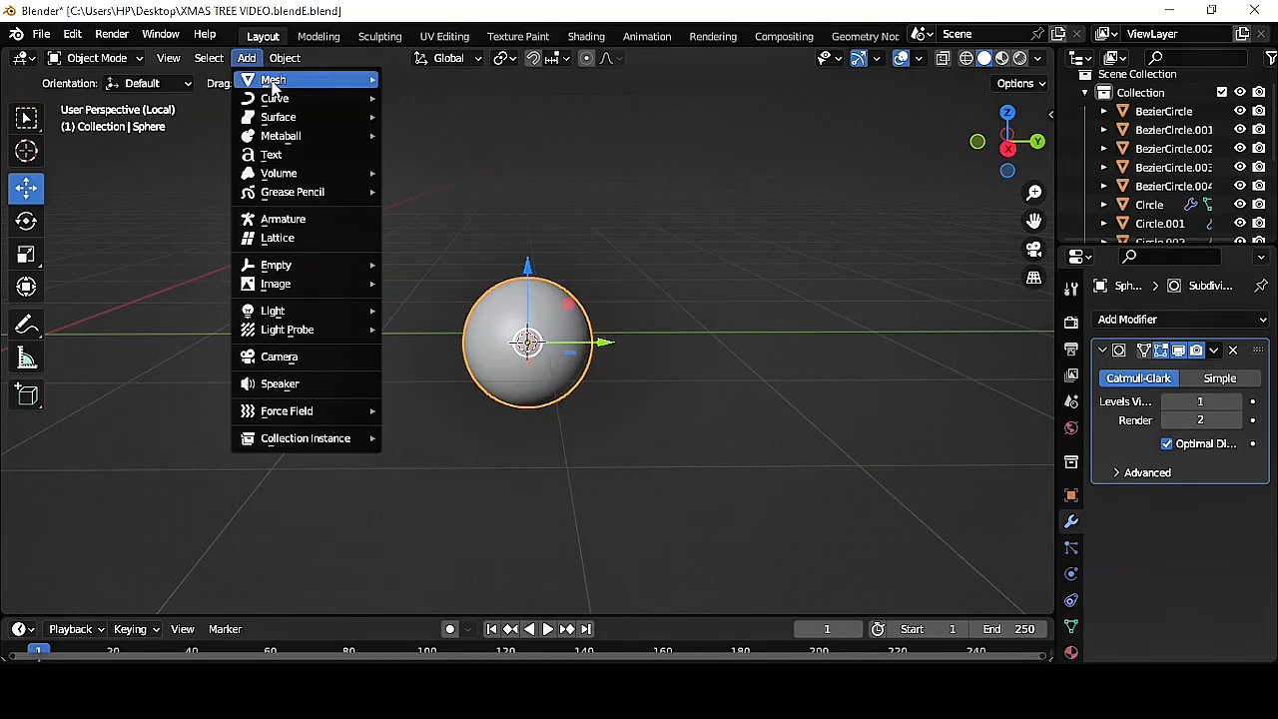
{"action": "mouse_move", "coordinate": [273, 80]}
{"action": "left_click", "coordinate": [428, 171]}
{"action": "key", "text": "s"}
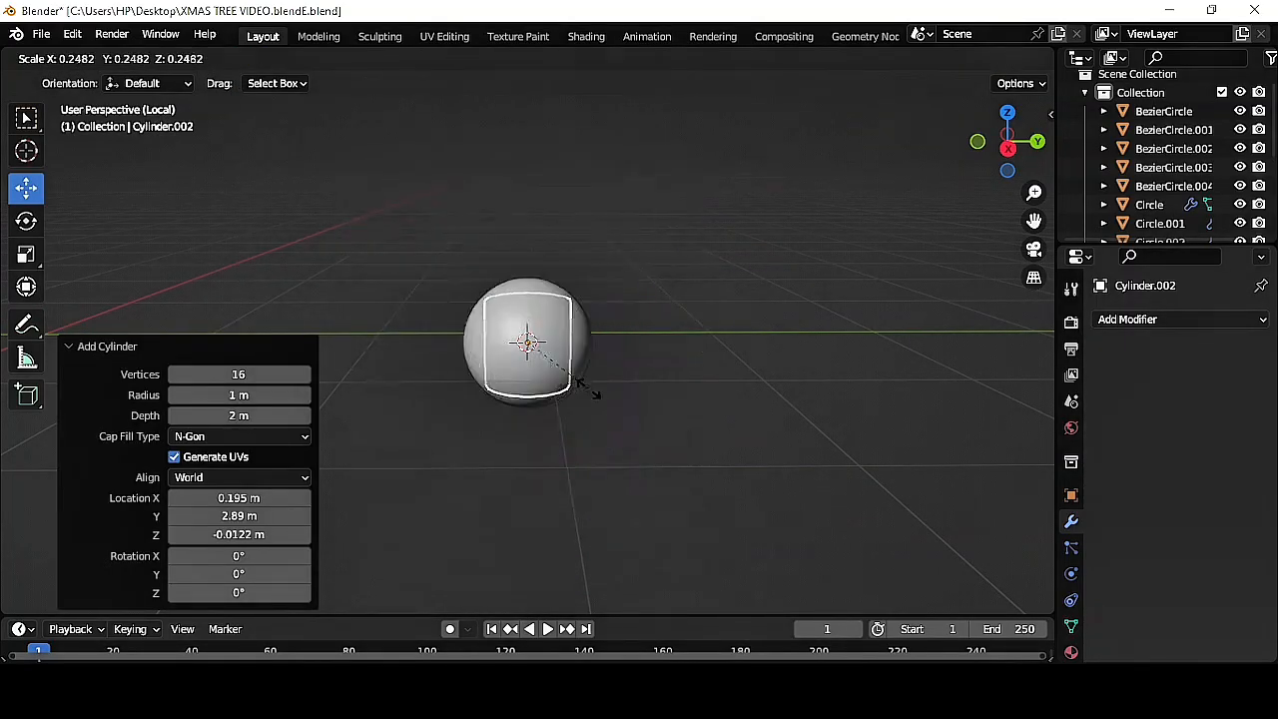
{"action": "left_click", "coordinate": [576, 360]}
- Raise the cylinder to the sphere's top, flatten it to 0.591 along Z and shrink it to 0.821 as a cap
{"action": "left_click_drag", "start_coordinate": [527, 262], "coordinate": [530, 203]}
{"action": "scroll", "coordinate": [534, 201], "scroll_direction": "up", "scroll_amount": 3}
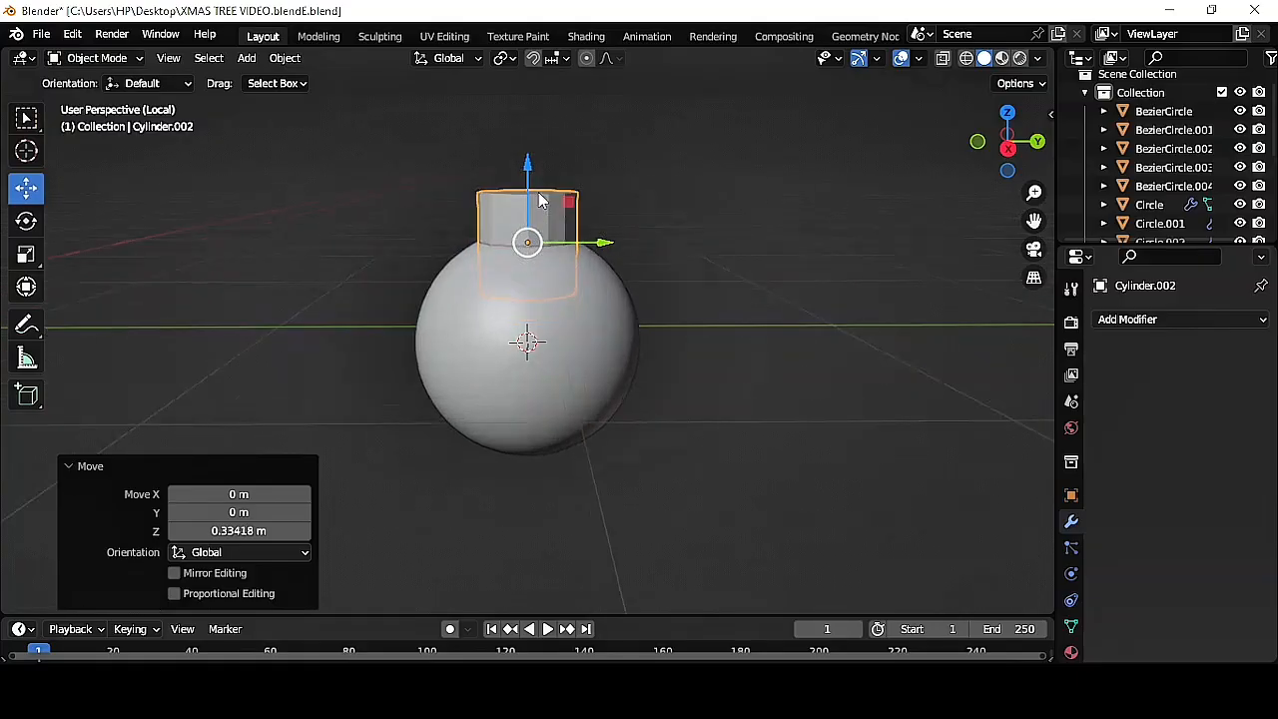
{"action": "key", "text": "s"}
{"action": "key", "text": "z"}
{"action": "left_click", "coordinate": [530, 200]}
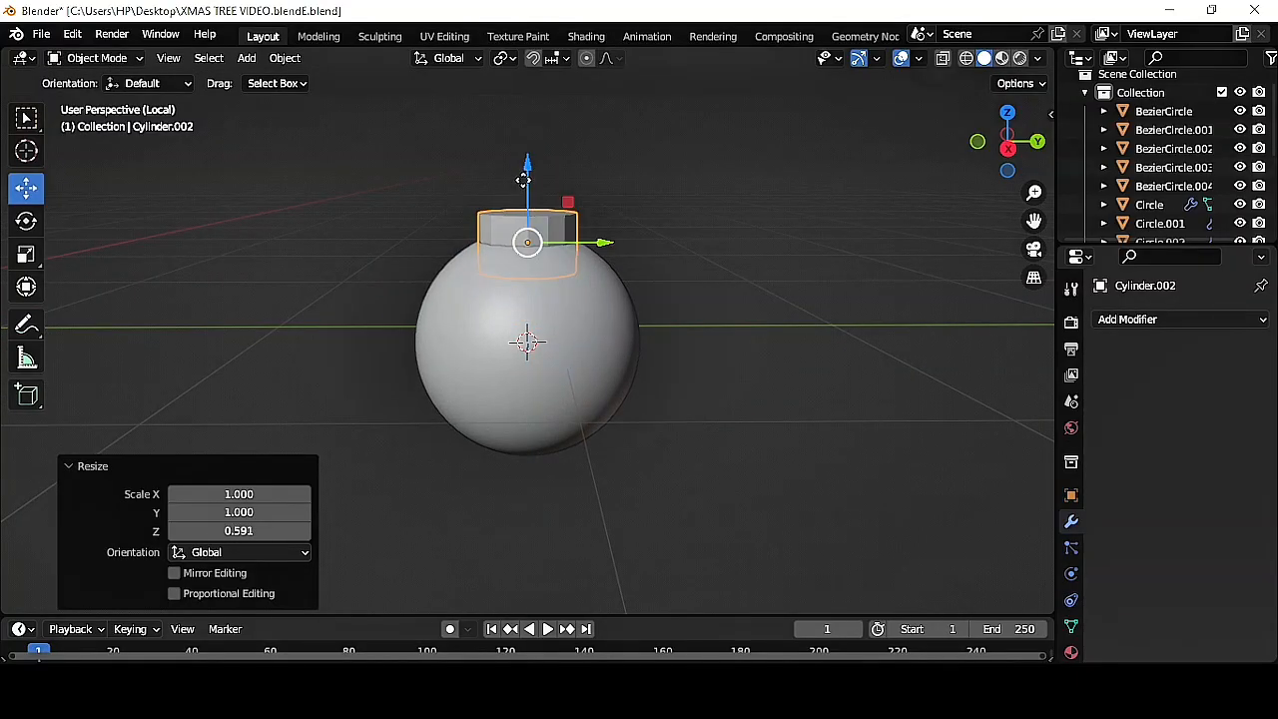
{"action": "left_click_drag", "start_coordinate": [525, 180], "coordinate": [525, 169]}
{"action": "key", "text": "s"}
{"action": "left_click", "coordinate": [616, 335]}
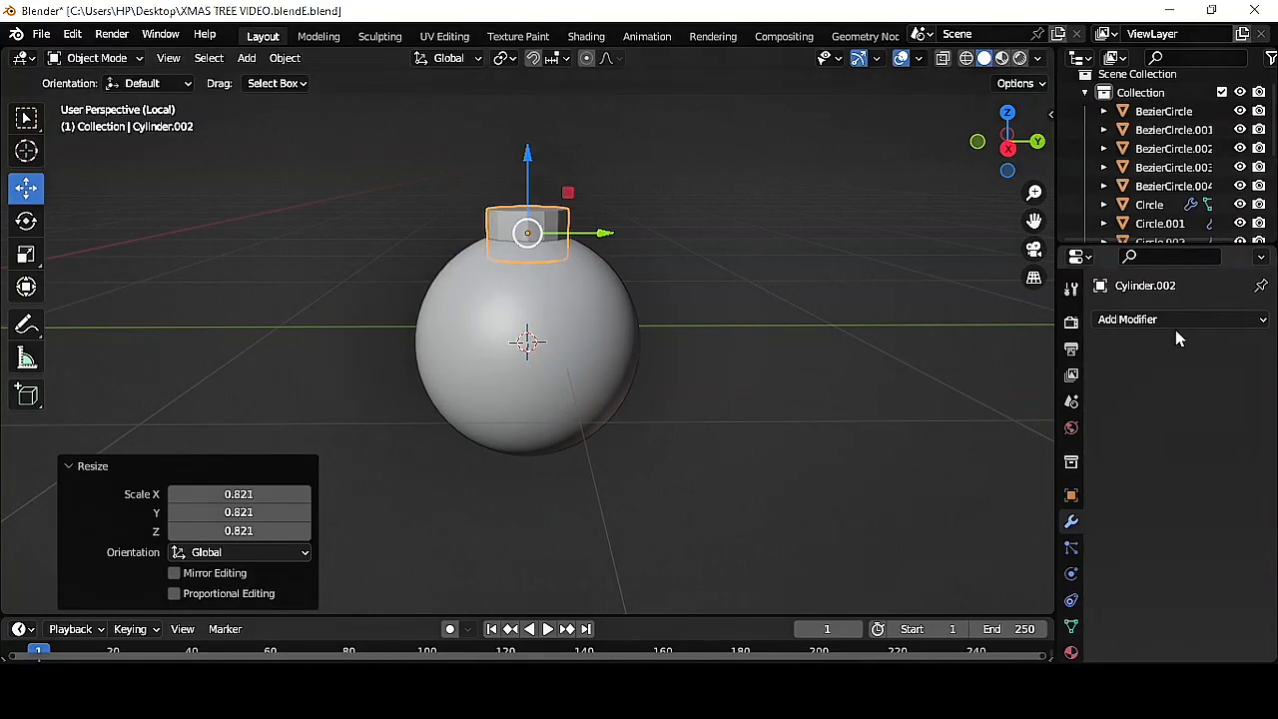
- Add and apply a 0.1 m, three-segment Bevel on the cap, followed by an applied Subdivision Surface modifier
{"action": "left_click", "coordinate": [1174, 322]}
{"action": "left_click", "coordinate": [940, 387]}
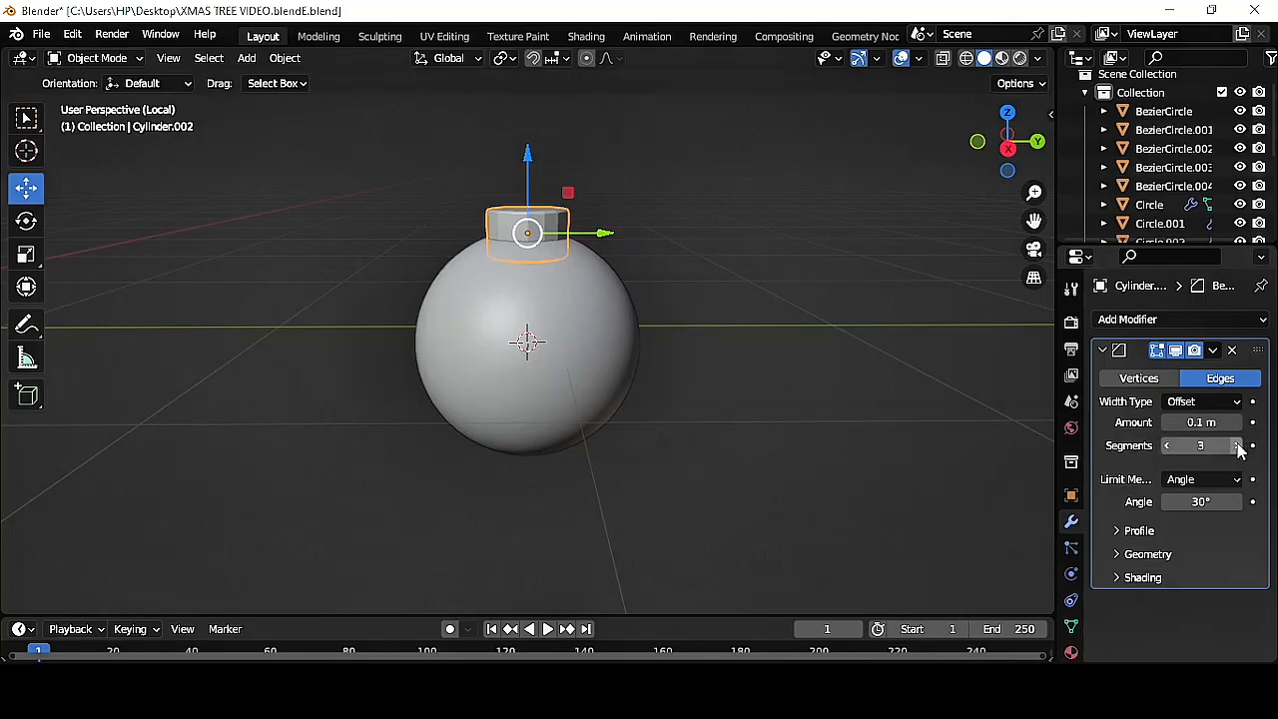
{"action": "left_click", "coordinate": [1213, 349]}
{"action": "left_click", "coordinate": [1128, 372]}
{"action": "left_click", "coordinate": [1188, 319]}
{"action": "left_click", "coordinate": [909, 655]}
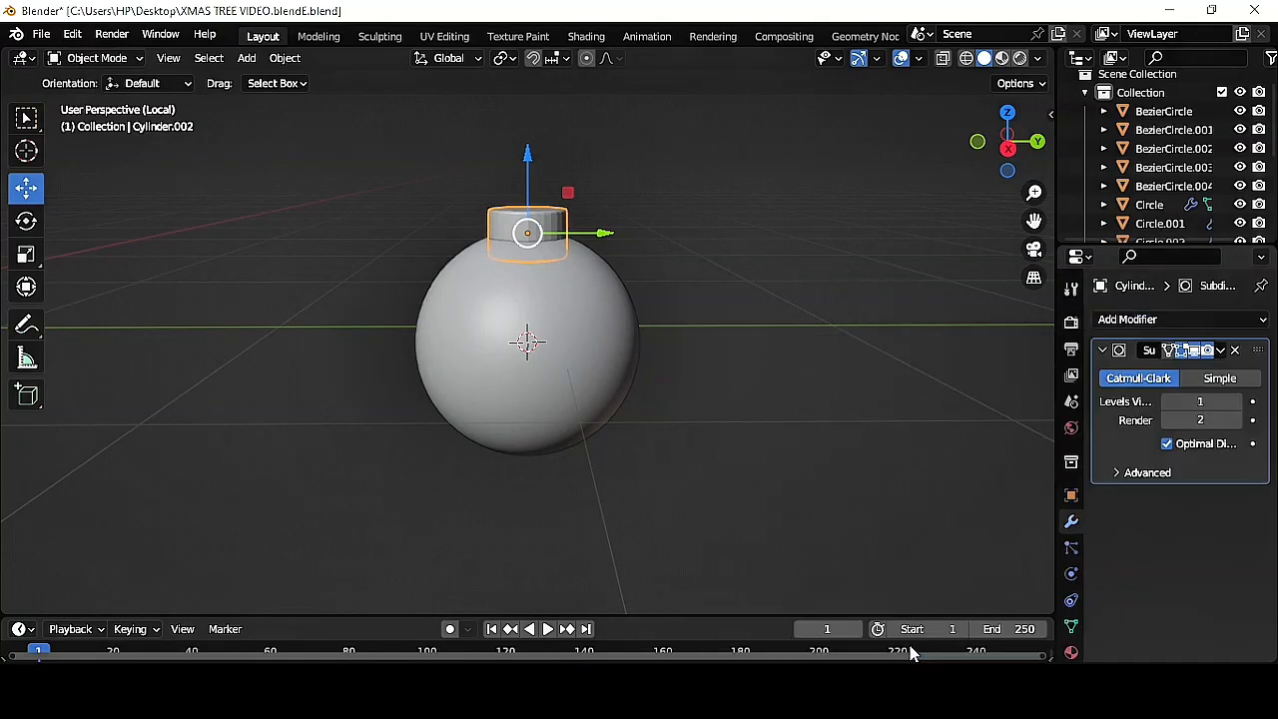
{"action": "left_click", "coordinate": [1214, 350]}
{"action": "left_click", "coordinate": [1175, 367]}
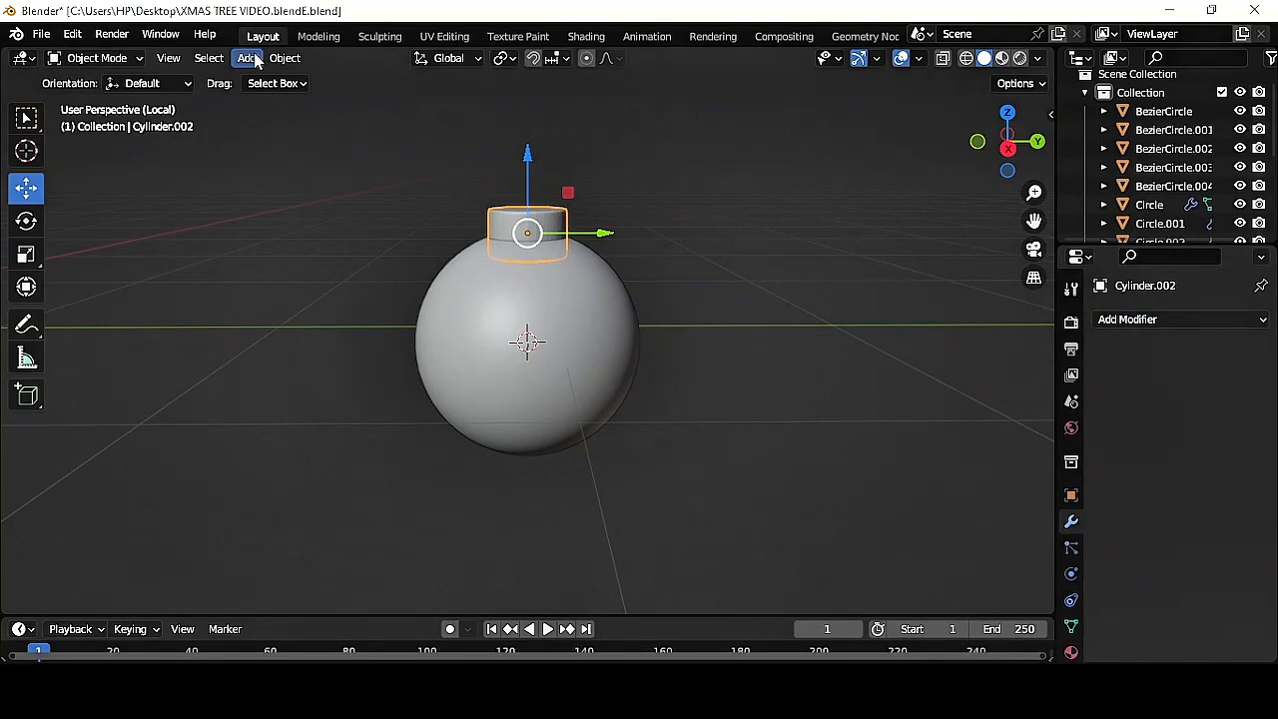
- Add a torus at the sphere's centre, scale it to about 0.31 and rotate it 90° about Y
{"action": "left_click", "coordinate": [247, 58]}
{"action": "mouse_move", "coordinate": [273, 79]}
{"action": "left_click", "coordinate": [426, 210]}
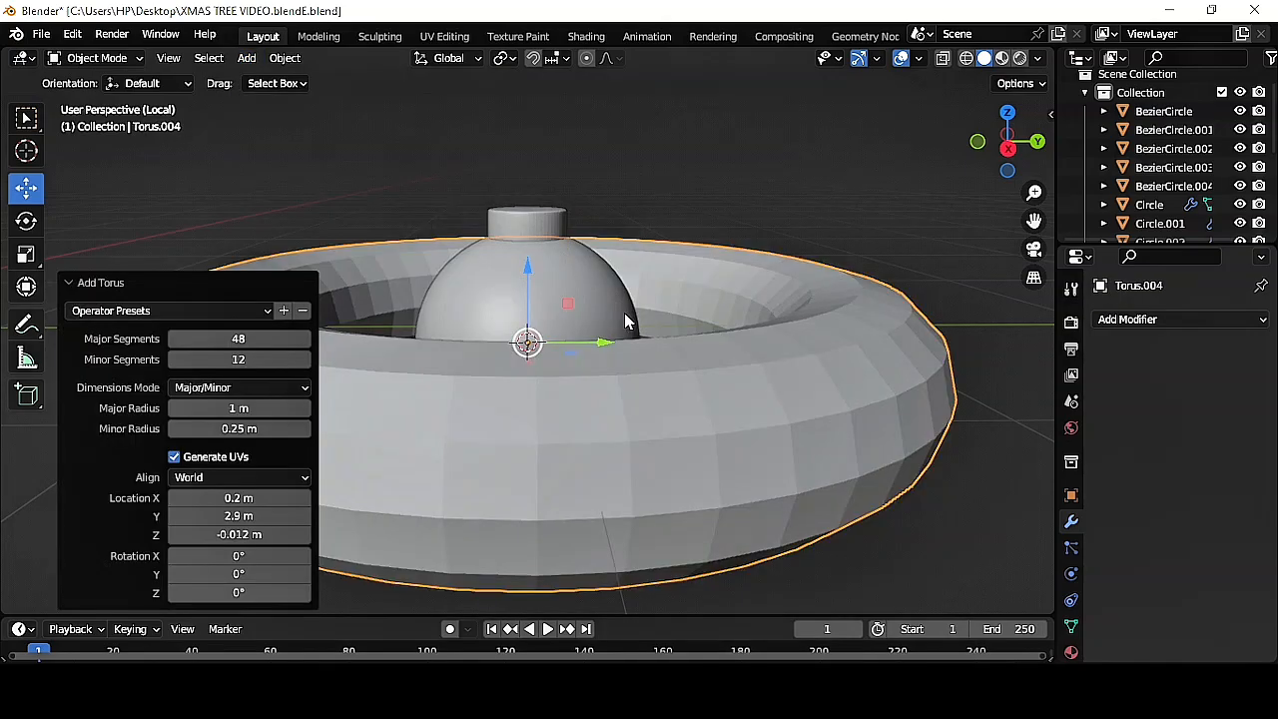
{"action": "key", "text": "s"}
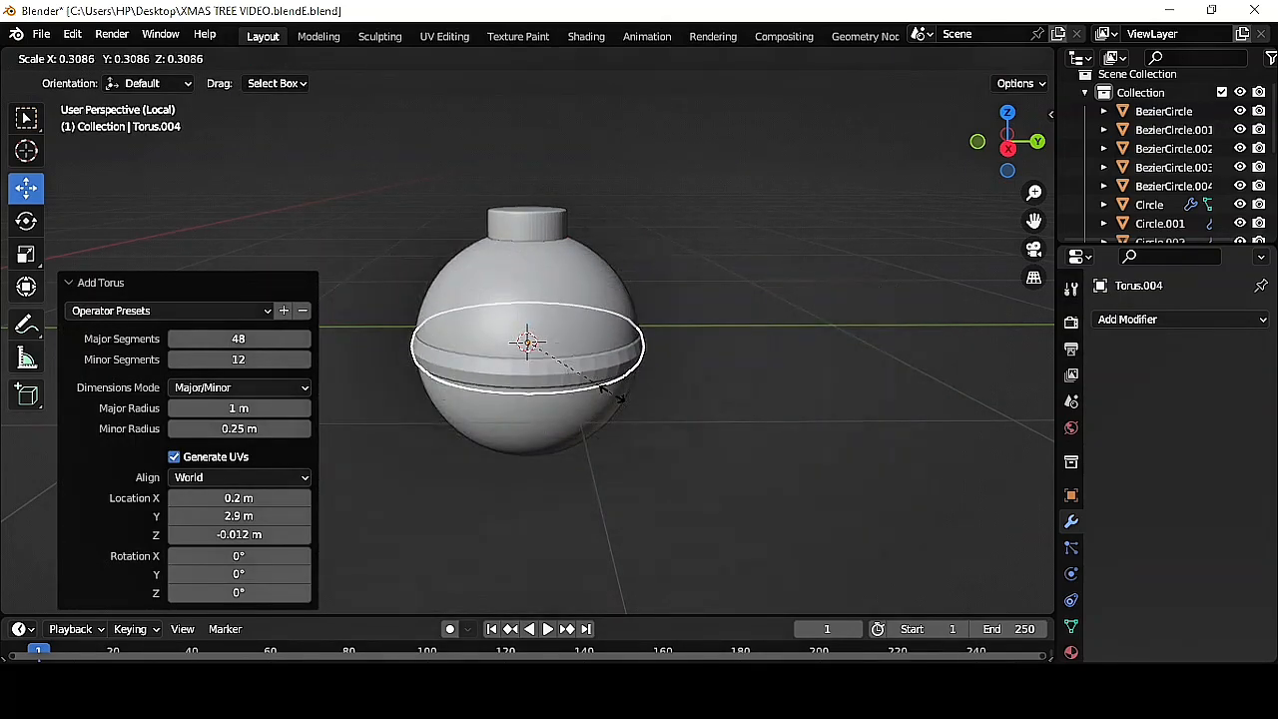
{"action": "left_click", "coordinate": [613, 401]}
{"action": "type", "text": "ry90"}
{"action": "key", "text": "Return"}
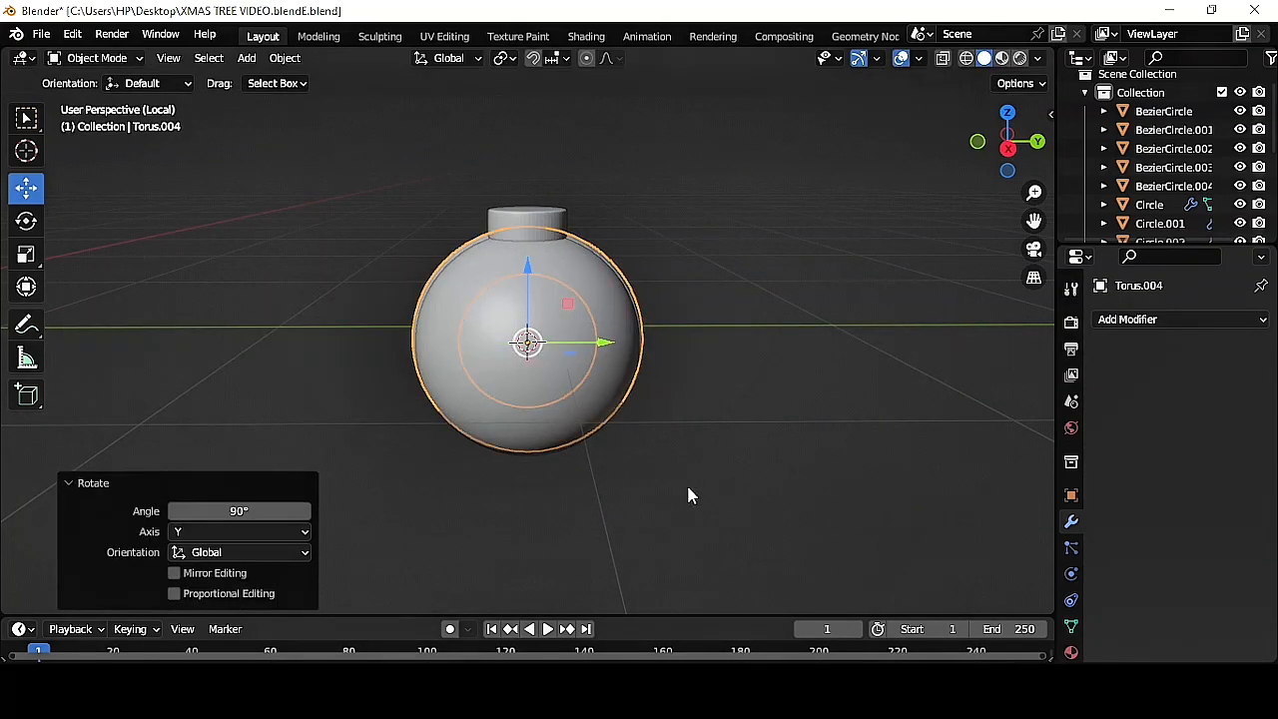
- Shrink the torus to ring size, raise it about 0.556 m along Z above the cap and reduce it slightly more
{"action": "key", "text": "s"}
{"action": "left_click", "coordinate": [604, 397]}
{"action": "key", "text": "g"}
{"action": "key", "text": "z"}
{"action": "left_click", "coordinate": [696, 343]}
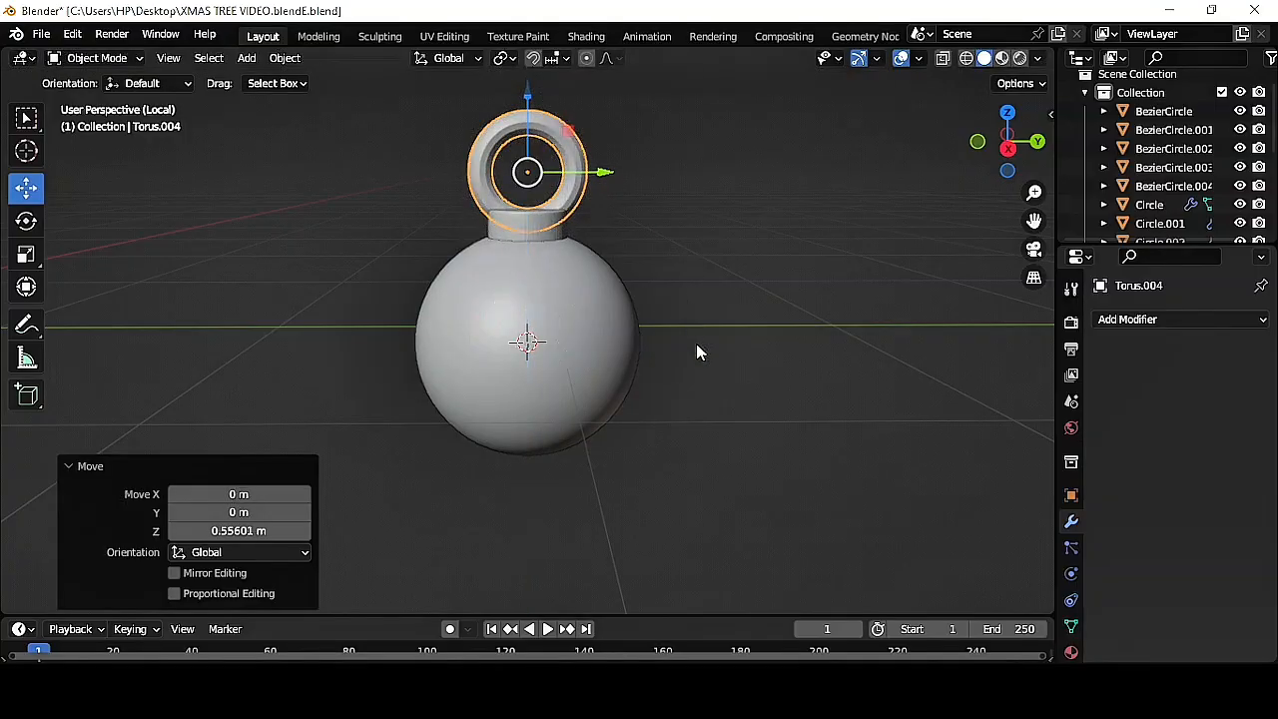
{"action": "key", "text": "s"}
{"action": "left_click", "coordinate": [663, 316]}
- Lower the ring into the cap, stretch it to 1.105 along Z and narrow it to 0.761 along Y
{"action": "middle_click_drag", "start_coordinate": [662, 317], "coordinate": [655, 366]}
{"action": "left_click_drag", "start_coordinate": [535, 118], "coordinate": [535, 148]}
{"action": "key", "text": "s"}
{"action": "key", "text": "z"}
{"action": "left_click", "coordinate": [654, 251]}
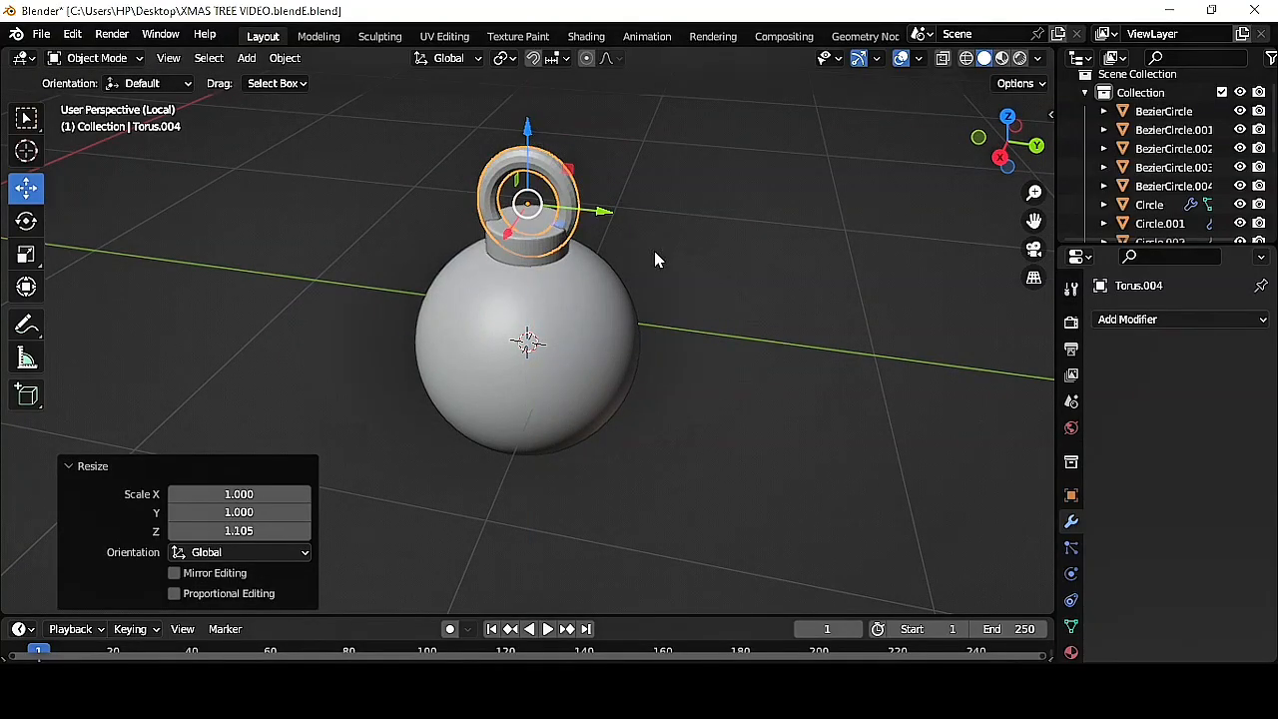
{"action": "key", "text": "s"}
{"action": "key", "text": "y"}
{"action": "left_click", "coordinate": [627, 240]}
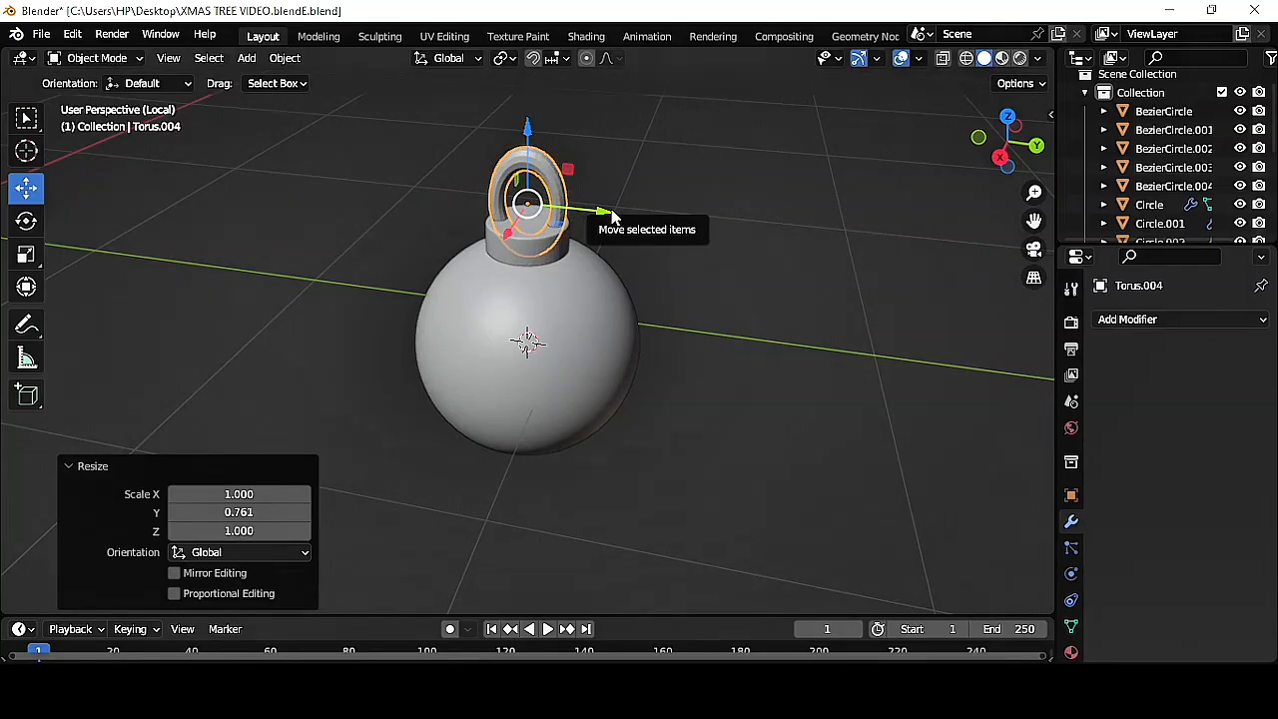
{"action": "left_click_drag", "start_coordinate": [608, 214], "coordinate": [612, 209]}
- Duplicate the sphere, cap and ring together and move the copy along negative Y beside the original ornament
{"action": "left_click", "coordinate": [779, 399]}
{"action": "middle_click_drag", "start_coordinate": [778, 410], "coordinate": [840, 362]}
{"action": "scroll", "coordinate": [618, 361], "scroll_direction": "down", "scroll_amount": 1}
{"action": "left_click", "coordinate": [599, 345]}
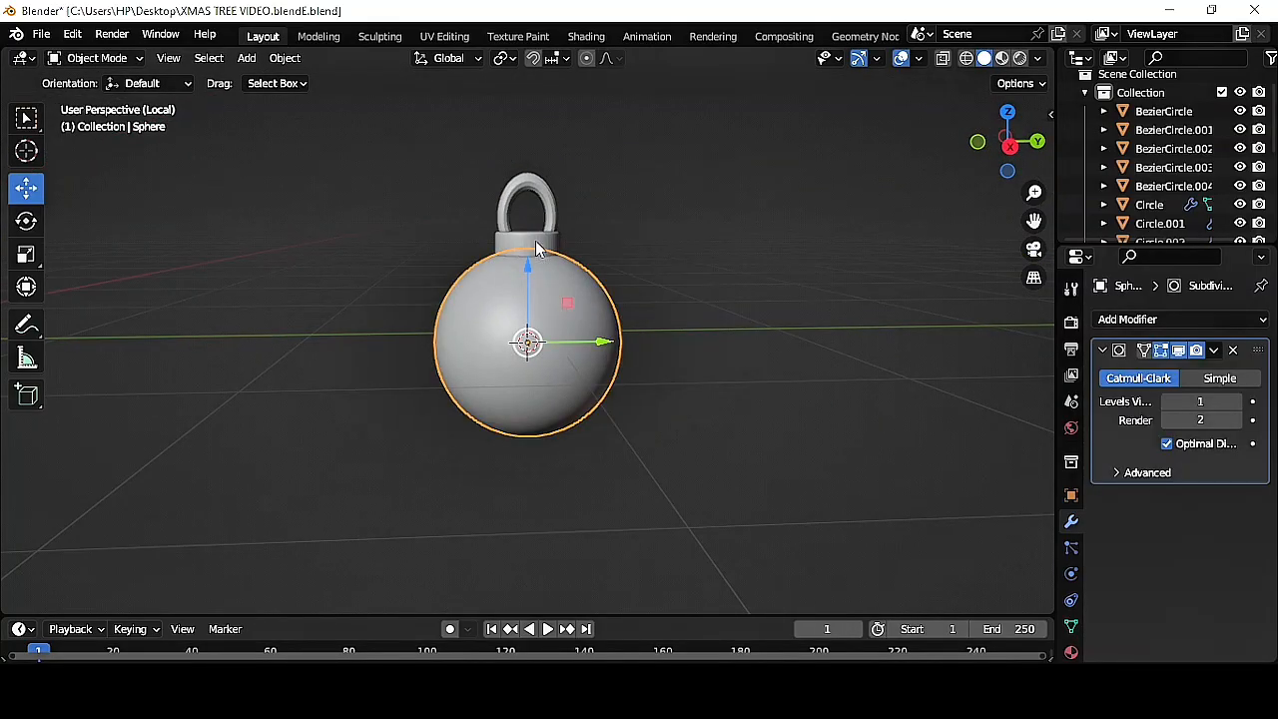
{"action": "left_click", "coordinate": [539, 245], "text": "shift"}
{"action": "key", "text": "shift+d"}
{"action": "right_click", "coordinate": [599, 301]}
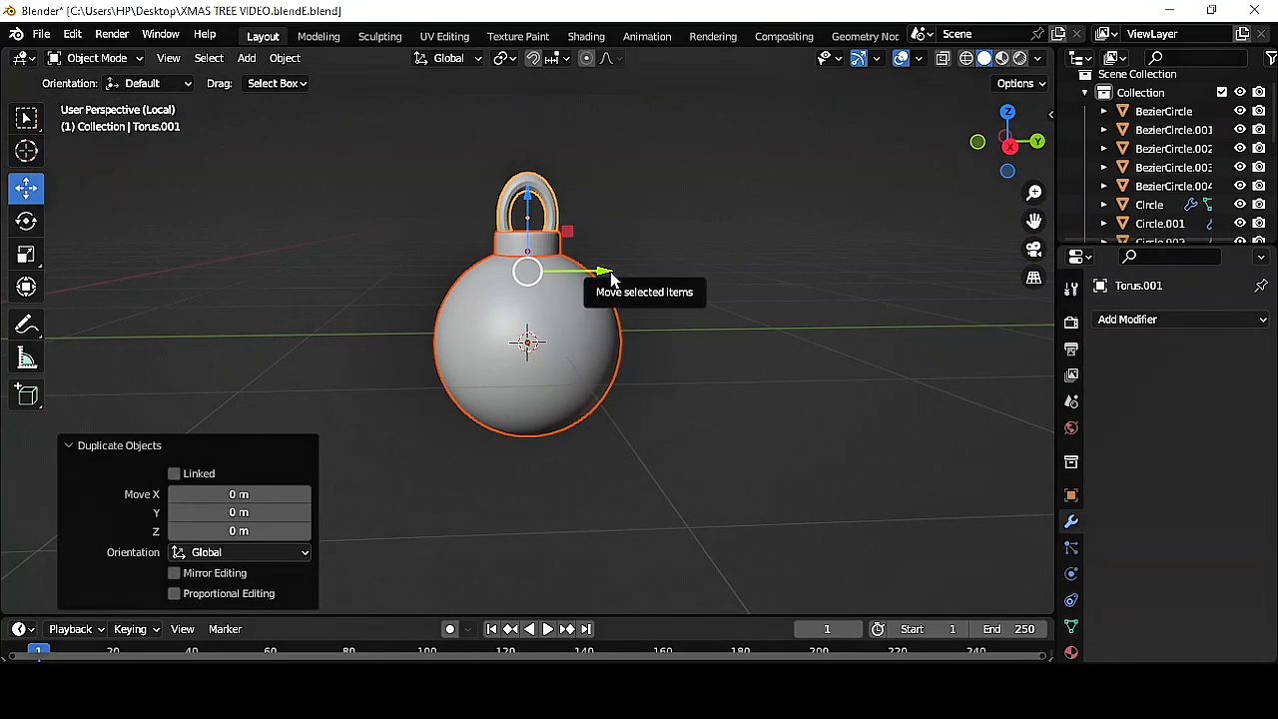
{"action": "left_click_drag", "start_coordinate": [603, 271], "coordinate": [390, 271]}
{"action": "left_click", "coordinate": [575, 462]}
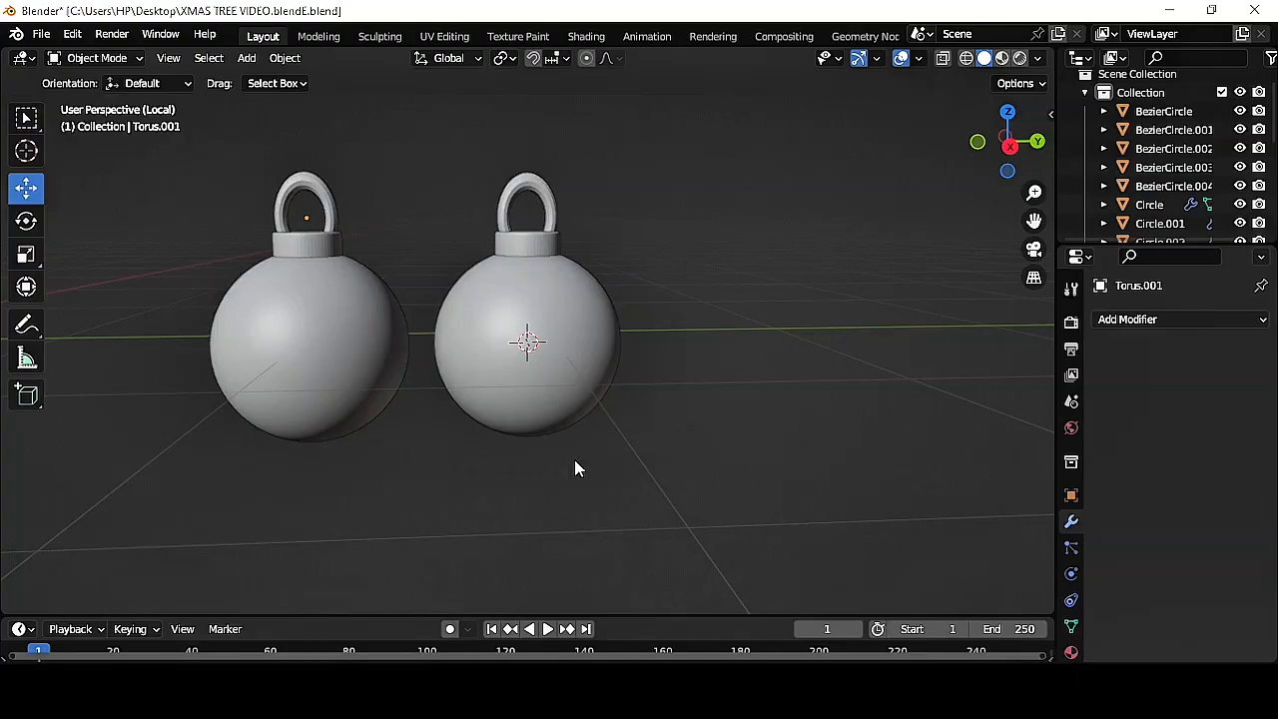
- Switch to material preview and give the original sphere a new violet-blue material with hue 0.678 and saturation 0.983
{"action": "left_click", "coordinate": [1001, 58]}
{"action": "left_click", "coordinate": [549, 357]}
{"action": "left_click", "coordinate": [1071, 651]}
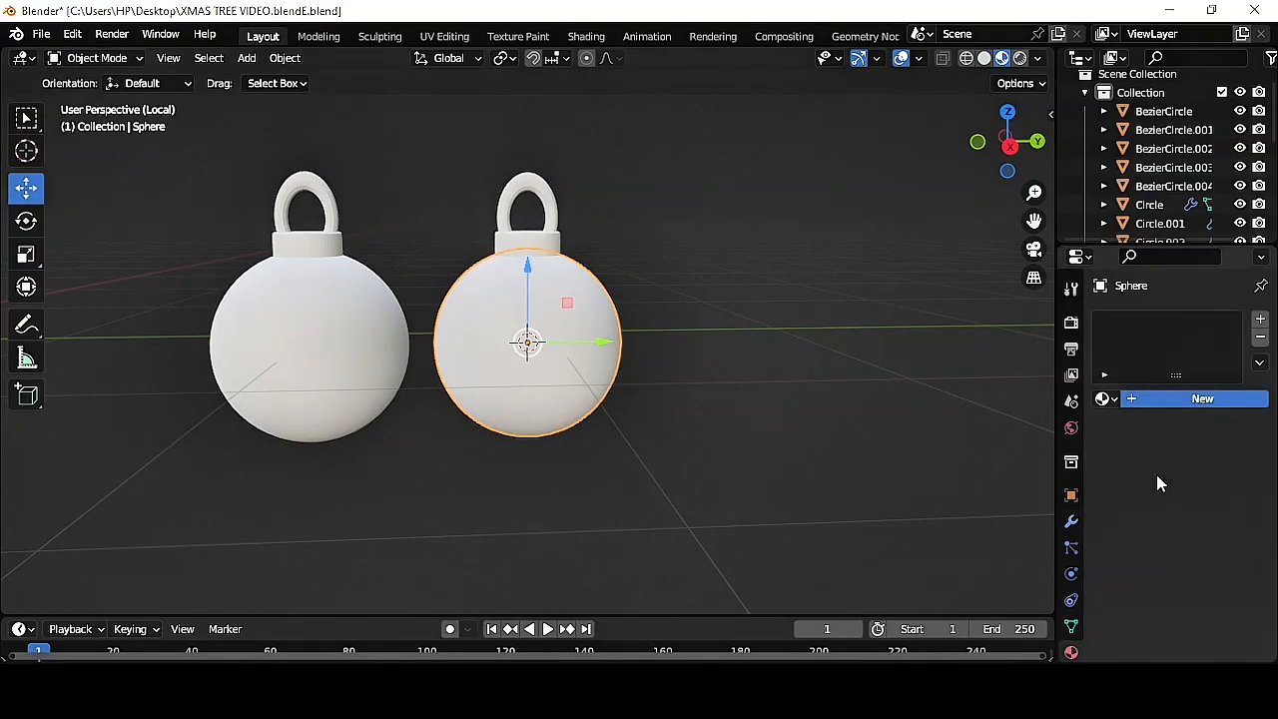
{"action": "left_click", "coordinate": [1186, 399]}
{"action": "left_click", "coordinate": [1210, 596]}
{"action": "left_click", "coordinate": [1205, 385]}
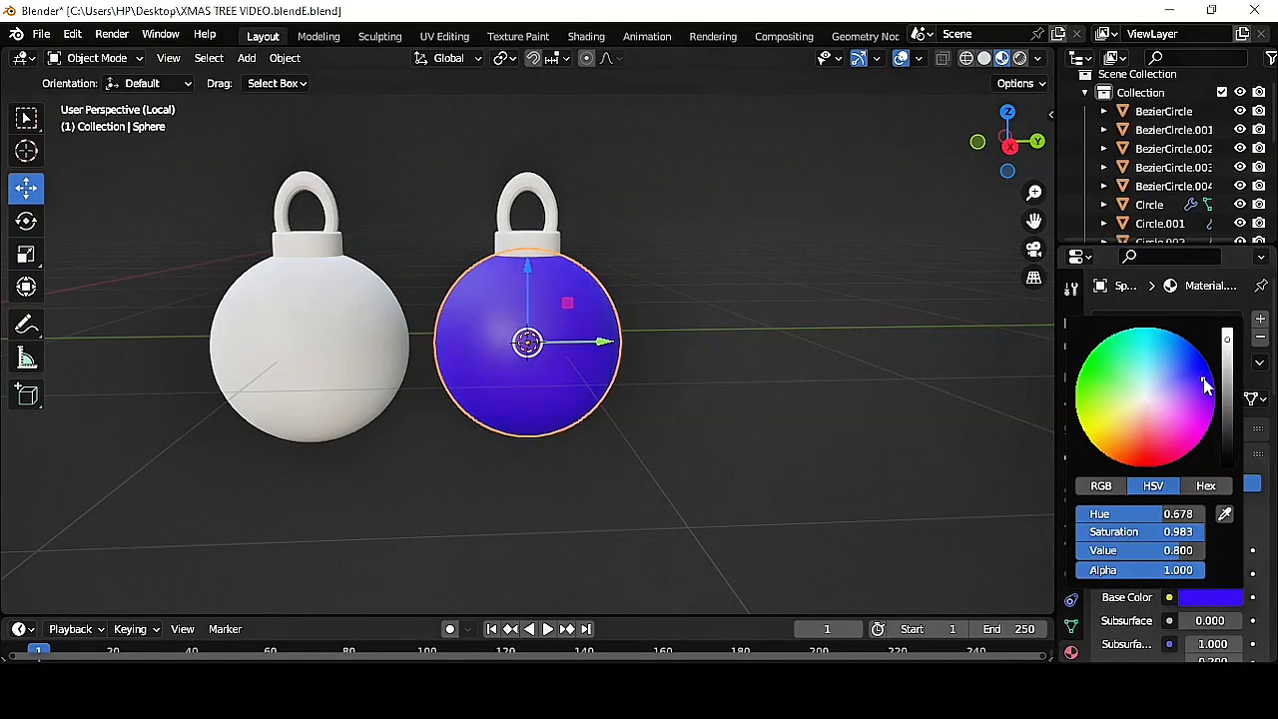
- Give the blue ornament's cap a new material with a golden yellow base color
{"action": "left_click", "coordinate": [527, 241]}
{"action": "left_click", "coordinate": [1194, 397]}
{"action": "left_click", "coordinate": [1210, 596]}
{"action": "left_click", "coordinate": [1122, 437]}
{"action": "scroll", "coordinate": [1274, 374], "scroll_direction": "down", "scroll_amount": 1}
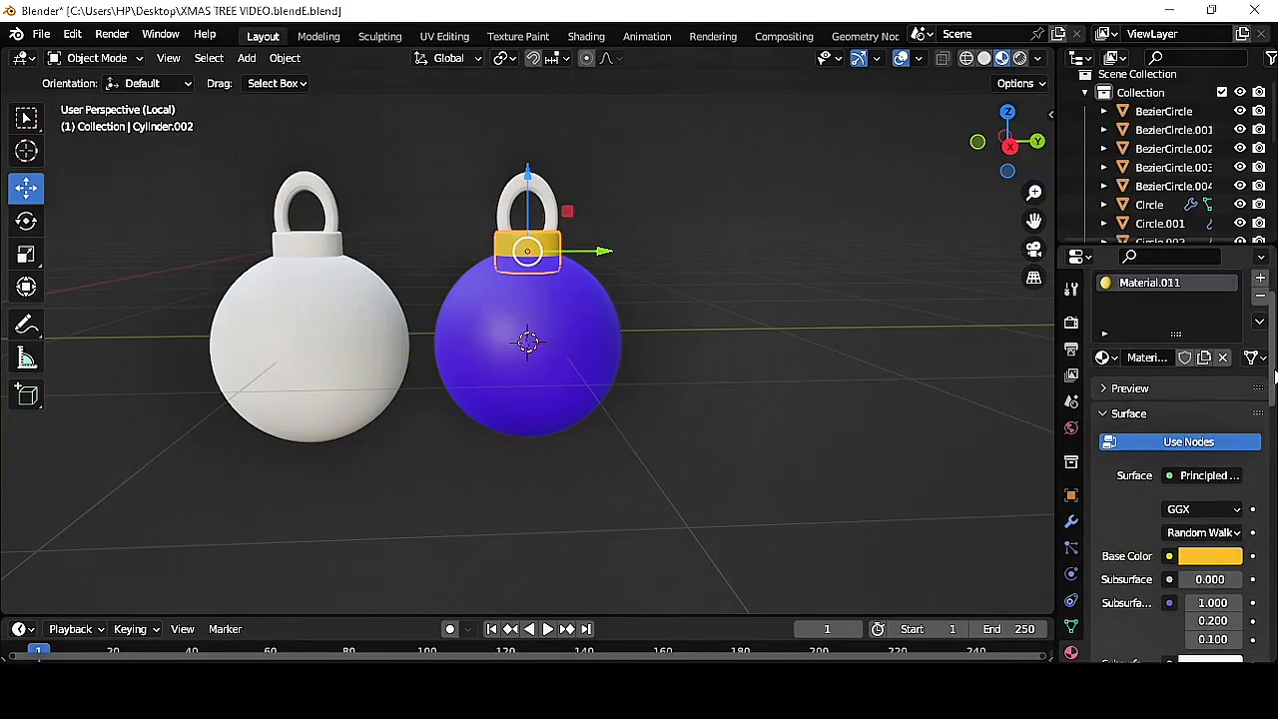
{"action": "left_click_drag", "start_coordinate": [1274, 375], "coordinate": [1271, 467]}
- Assign the existing black material to the blue ornament's hanging ring
{"action": "left_click", "coordinate": [545, 200]}
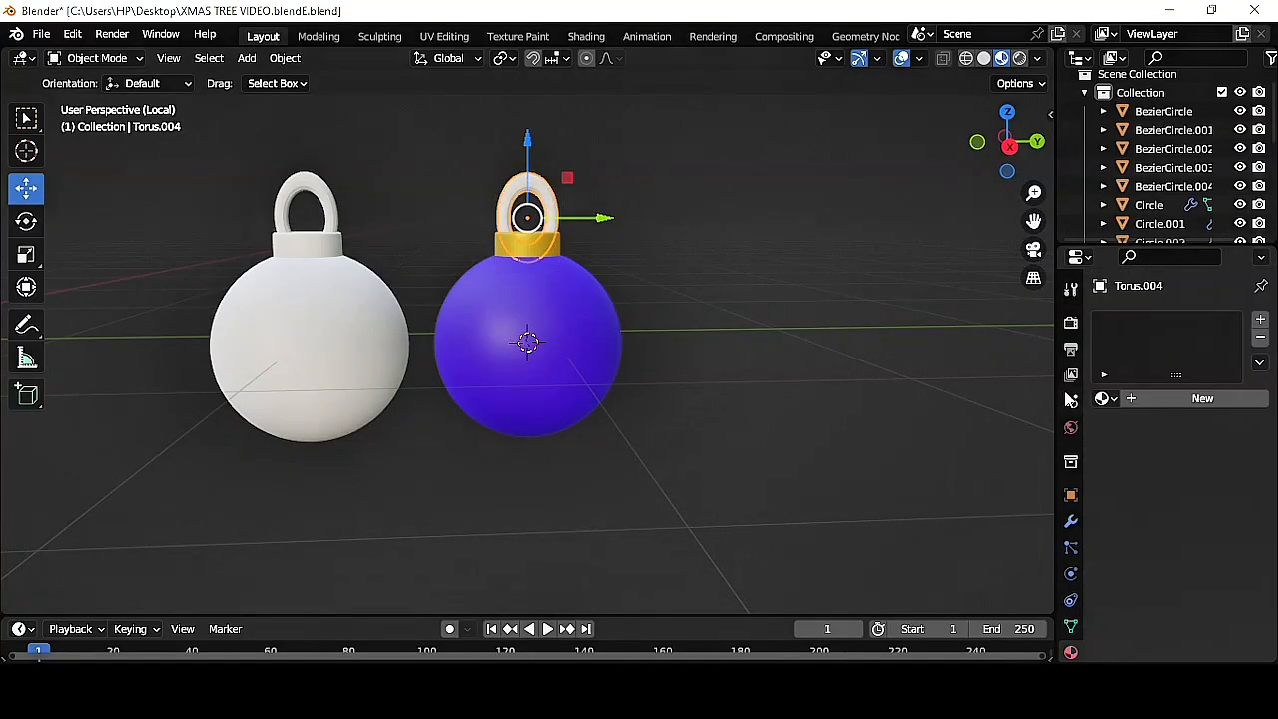
{"action": "left_click", "coordinate": [1105, 398]}
{"action": "left_click", "coordinate": [985, 530]}
- Give the duplicated ornament's sphere a new material with a bright pink base color
{"action": "left_click", "coordinate": [310, 302]}
{"action": "left_click", "coordinate": [1202, 398]}
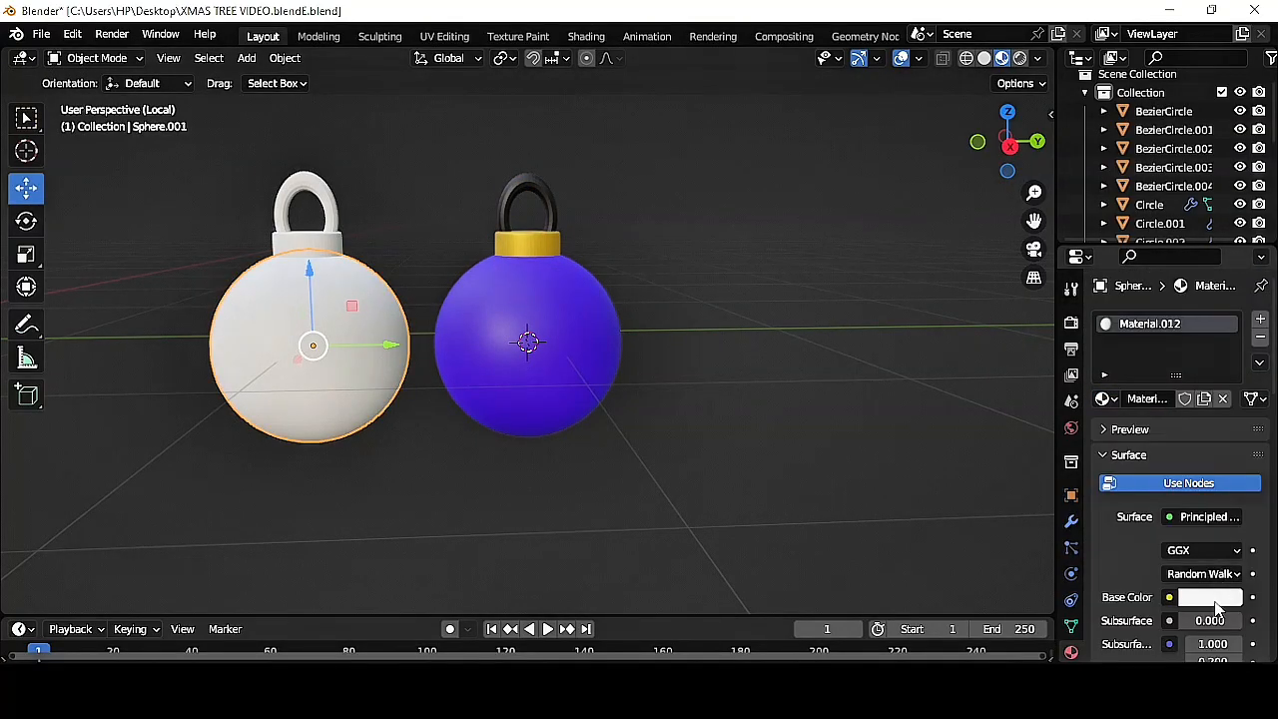
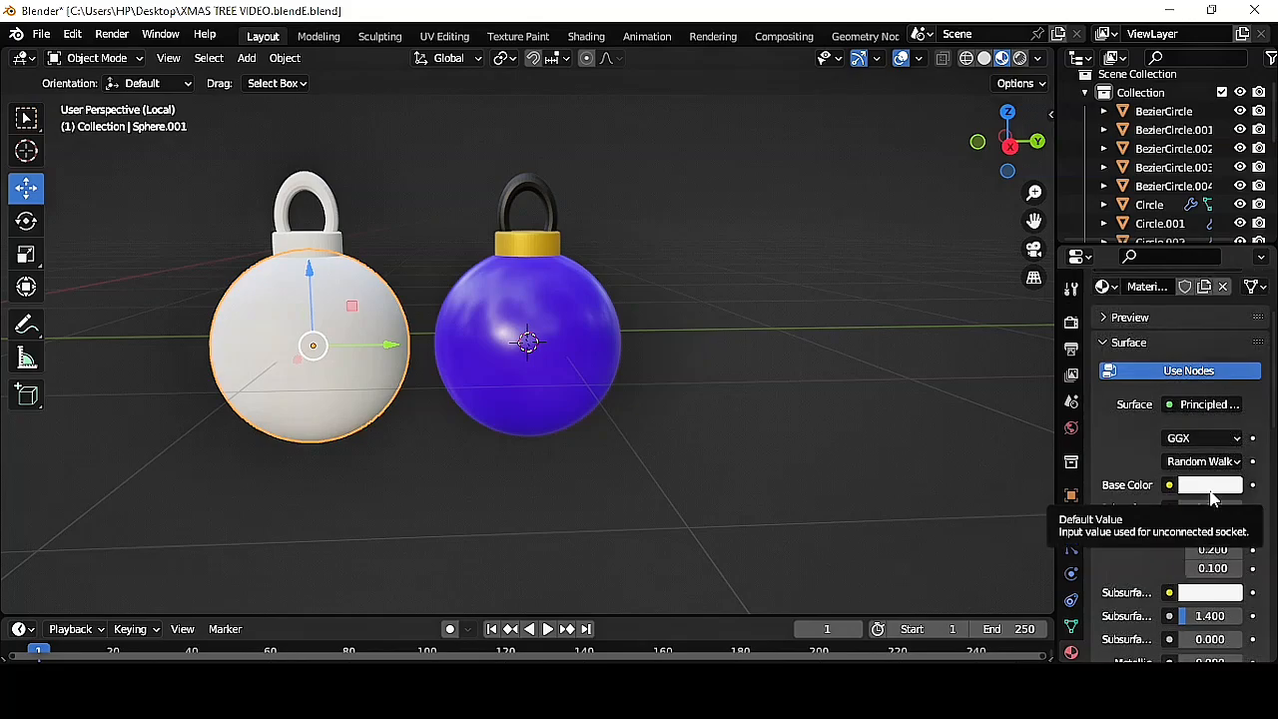
{"action": "left_click", "coordinate": [461, 365]}
{"action": "left_click", "coordinate": [366, 365]}
{"action": "left_click", "coordinate": [1210, 484]}
{"action": "left_click_drag", "start_coordinate": [1163, 317], "coordinate": [1183, 329]}
- In front view, edit the pink sphere's mesh and select alternating horizontal face loops from top to bottom
{"action": "key", "text": "Tab"}
{"action": "key", "text": "KP_1"}
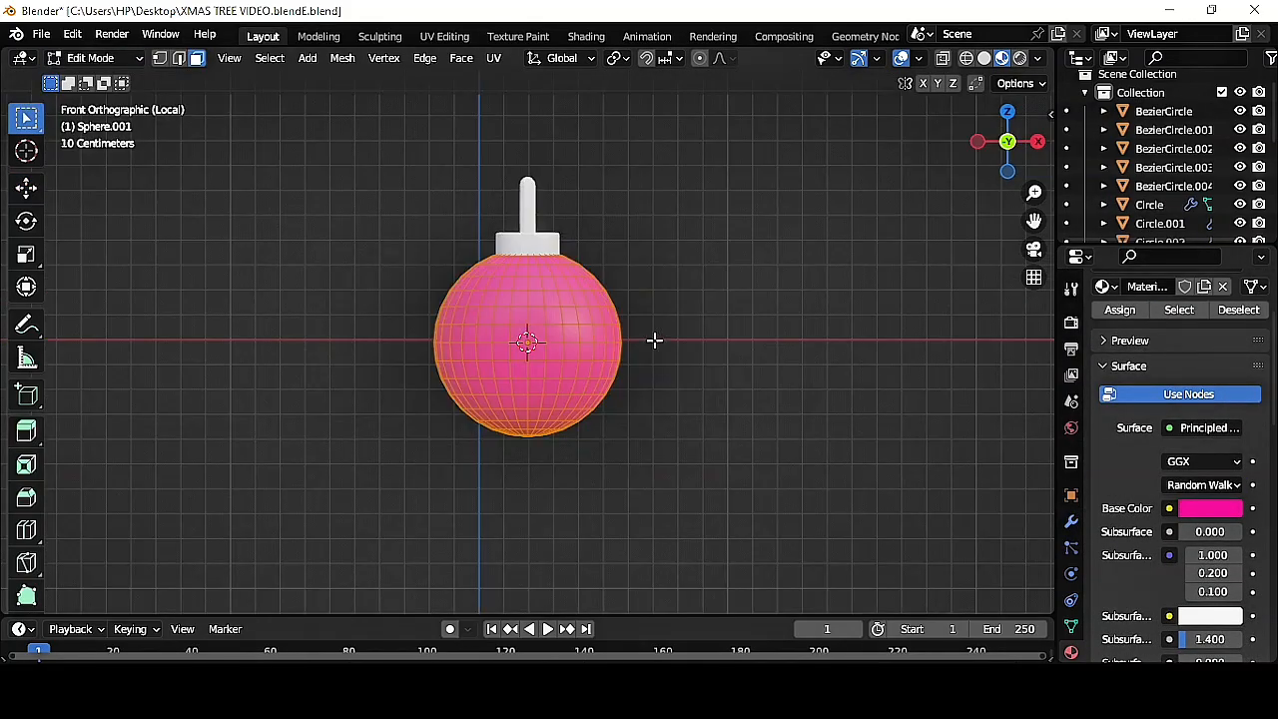
{"action": "scroll", "coordinate": [653, 339], "scroll_direction": "up", "scroll_amount": 4}
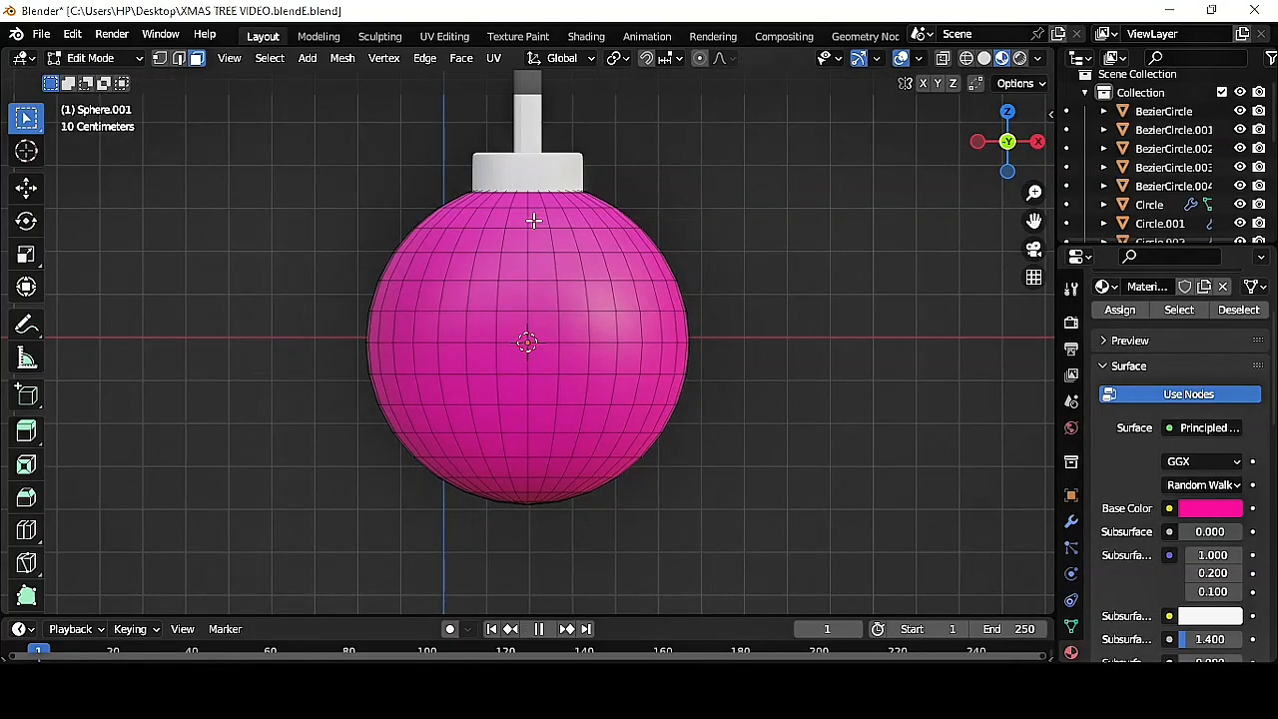
{"action": "left_click", "coordinate": [487, 266], "text": "alt+shift"}
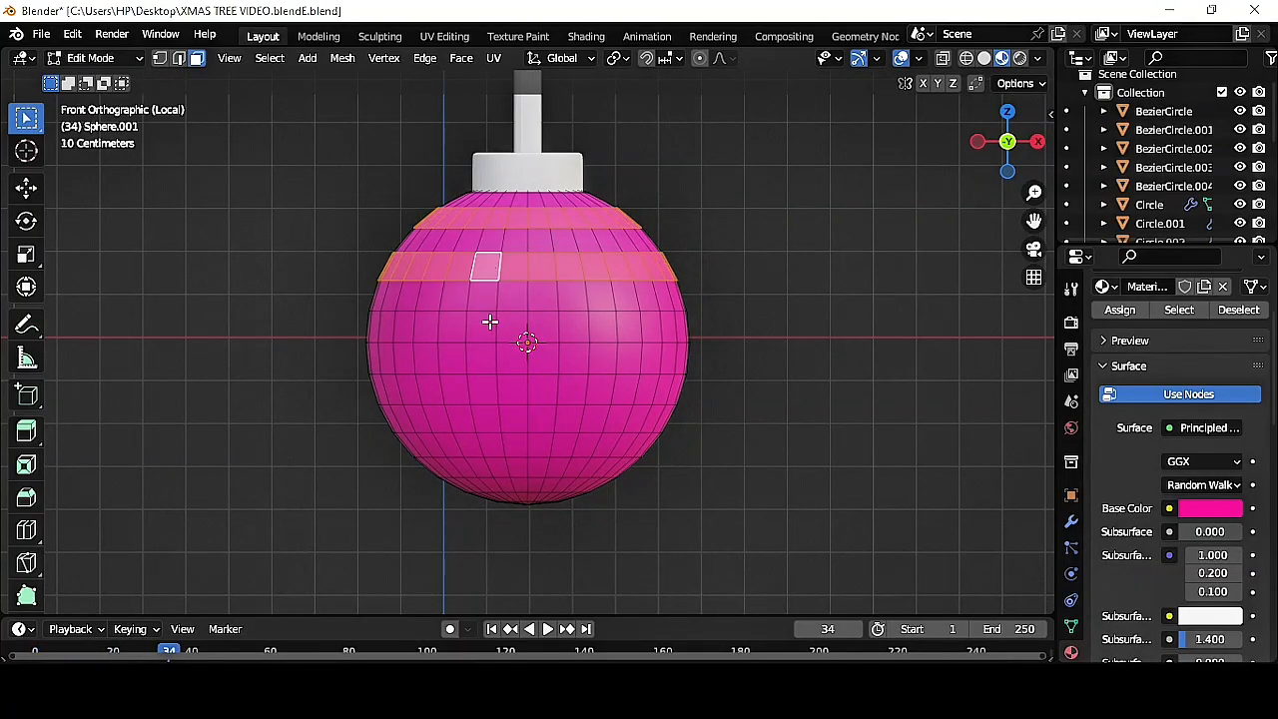
{"action": "left_click", "coordinate": [487, 326], "text": "alt+shift"}
{"action": "left_click", "coordinate": [483, 388], "text": "alt+shift"}
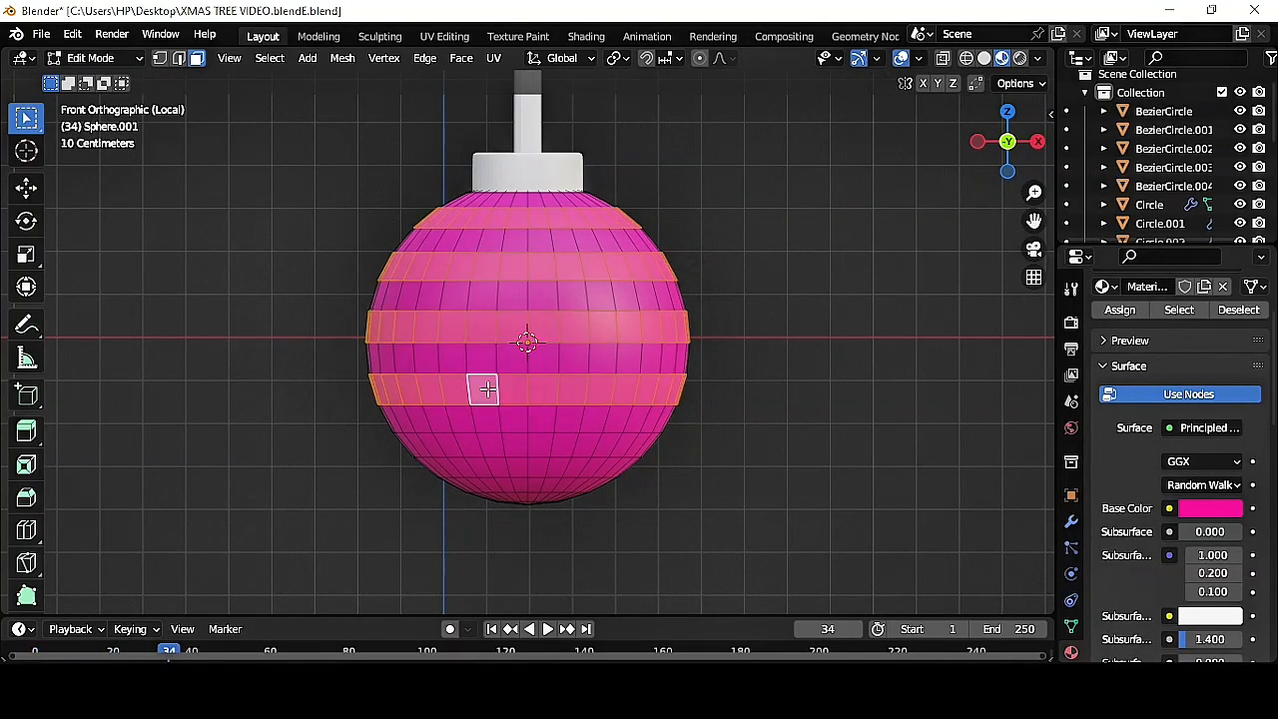
{"action": "left_click", "coordinate": [473, 445], "text": "alt+shift"}
- Add a second material slot with a light blue base color and assign it to the selected face loops as stripes
{"action": "scroll", "coordinate": [1266, 352], "scroll_direction": "up", "scroll_amount": 3}
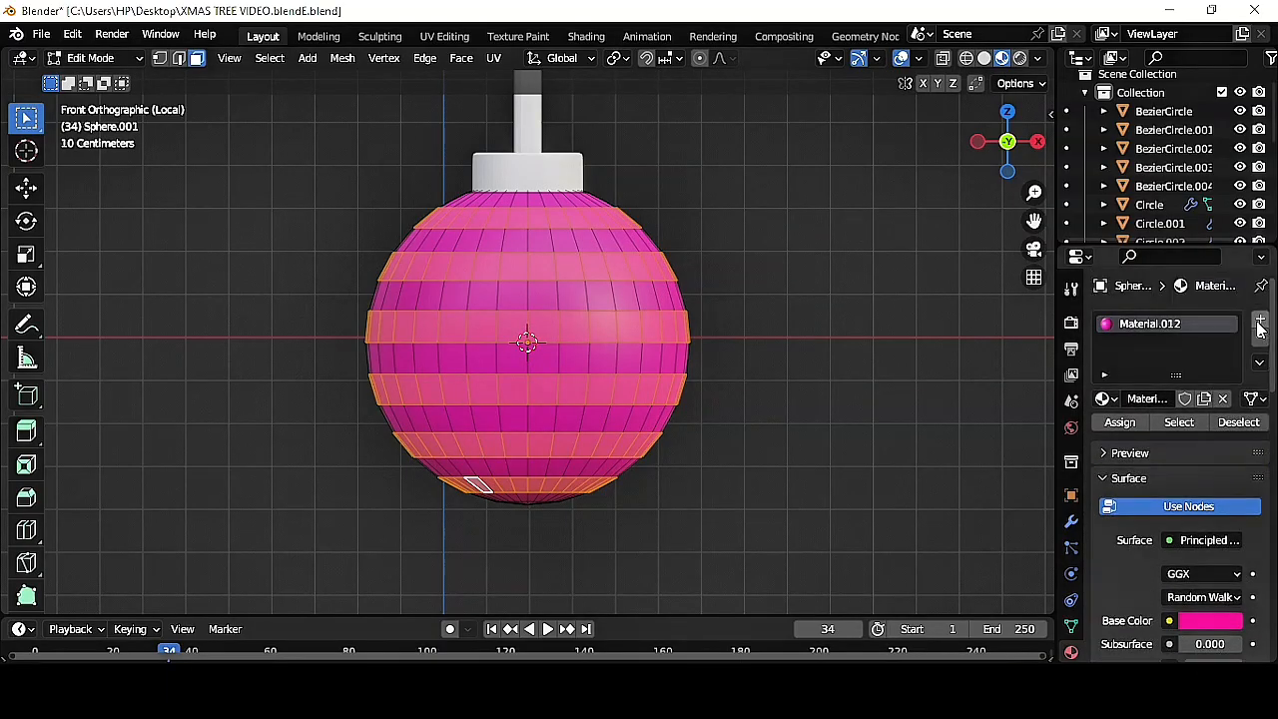
{"action": "left_click", "coordinate": [1259, 323]}
{"action": "left_click", "coordinate": [1198, 438]}
{"action": "scroll", "coordinate": [1198, 449], "scroll_direction": "down", "scroll_amount": 6}
{"action": "left_click", "coordinate": [1209, 345]}
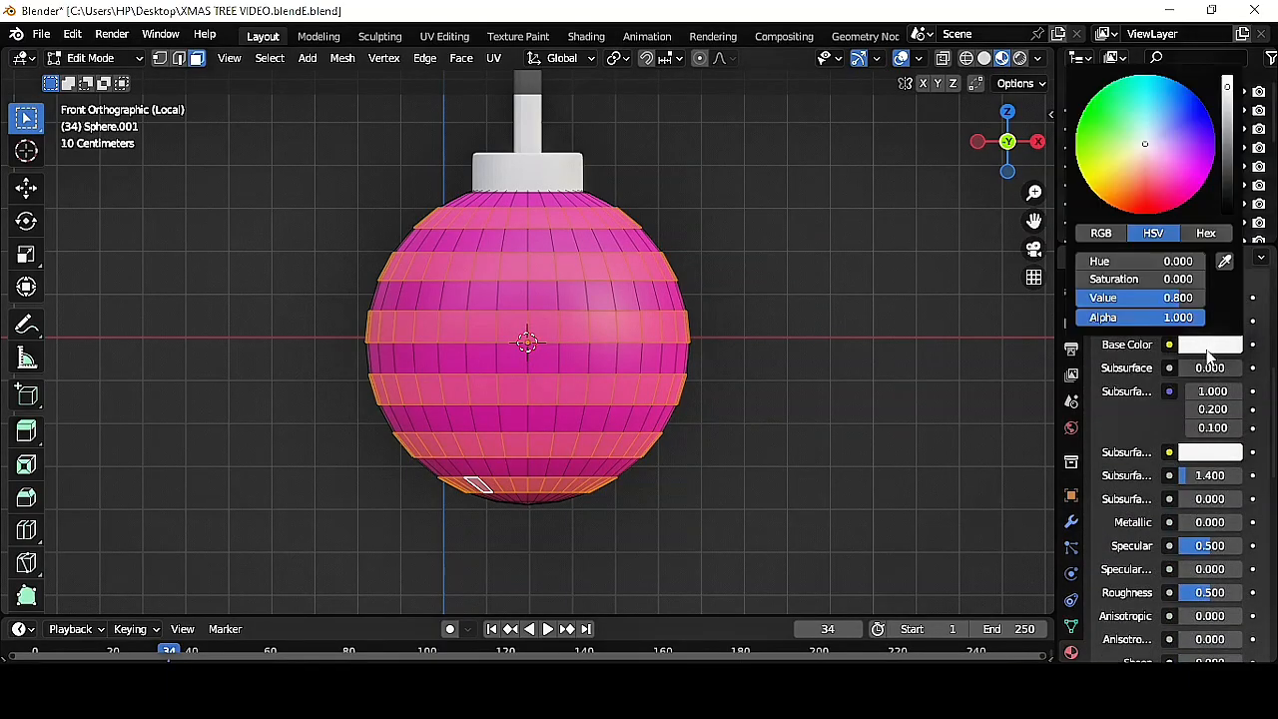
{"action": "left_click_drag", "start_coordinate": [1155, 128], "coordinate": [1149, 103]}
{"action": "scroll", "coordinate": [1148, 399], "scroll_direction": "up", "scroll_amount": 5}
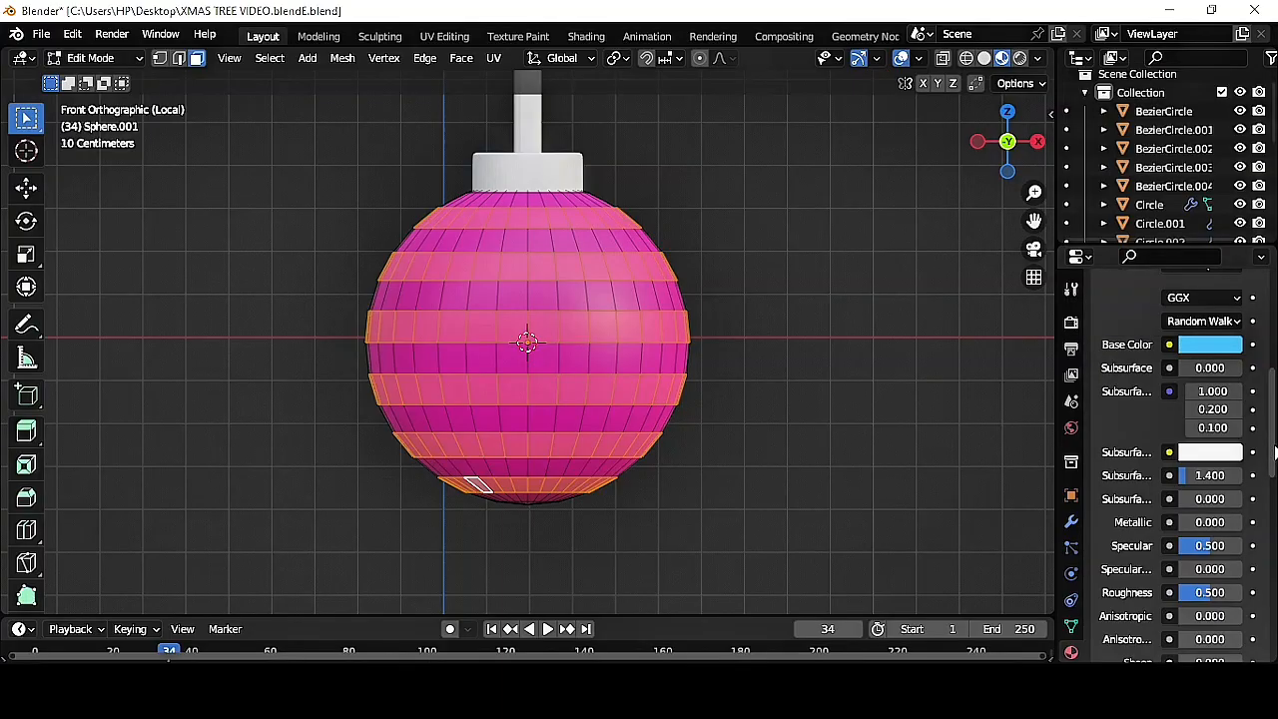
{"action": "left_click", "coordinate": [1130, 450]}
{"action": "left_click", "coordinate": [729, 234]}
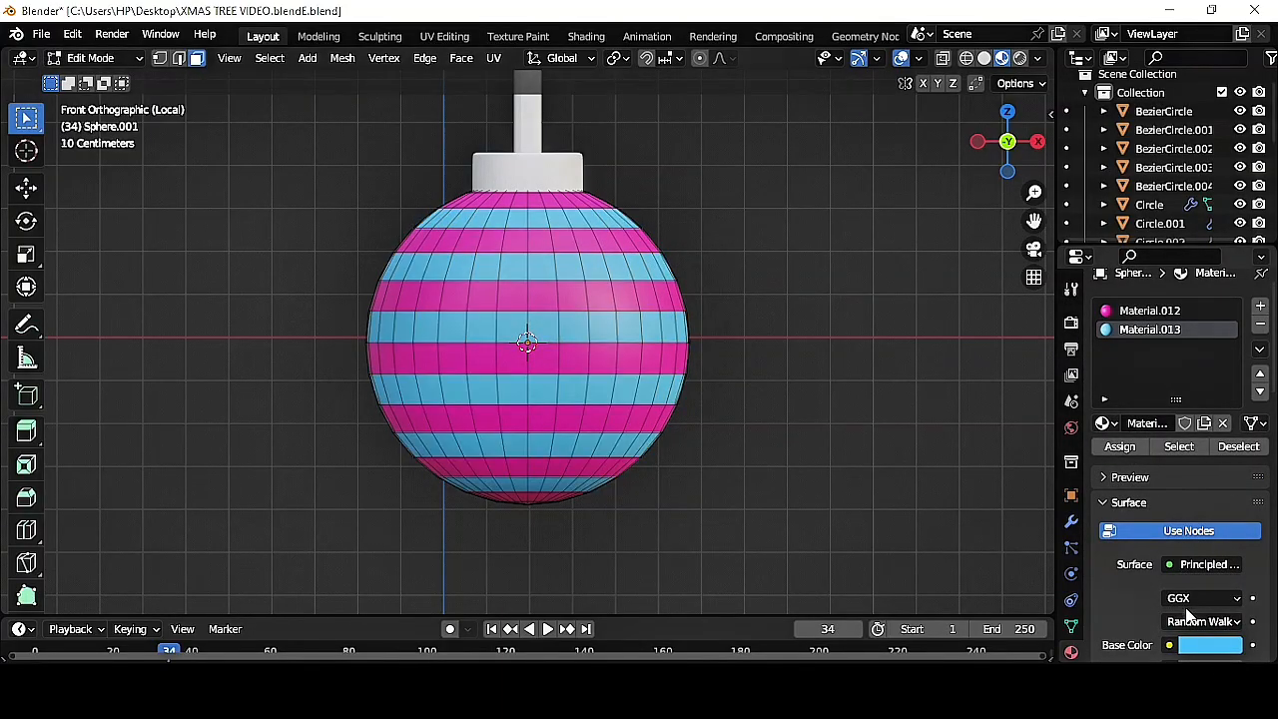
- Darken the light blue base color of the stripes and return to Object Mode
{"action": "left_click", "coordinate": [1206, 647]}
{"action": "left_click_drag", "start_coordinate": [1233, 394], "coordinate": [1234, 429]}
{"action": "scroll", "coordinate": [1158, 399], "scroll_direction": "down", "scroll_amount": 6}
{"action": "left_click", "coordinate": [110, 58]}
{"action": "left_click", "coordinate": [102, 80]}
- Lower the roughness of the ornament's light blue and pink materials to make the striped sphere glossier
{"action": "left_click_drag", "start_coordinate": [1206, 542], "coordinate": [1180, 550]}
{"action": "middle_click_drag", "start_coordinate": [710, 399], "coordinate": [709, 433]}
{"action": "scroll", "coordinate": [1159, 400], "scroll_direction": "up", "scroll_amount": 5}
{"action": "left_click", "coordinate": [1148, 294]}
{"action": "scroll", "coordinate": [1241, 556], "scroll_direction": "down", "scroll_amount": 5}
{"action": "left_click_drag", "start_coordinate": [1206, 542], "coordinate": [1188, 549]}
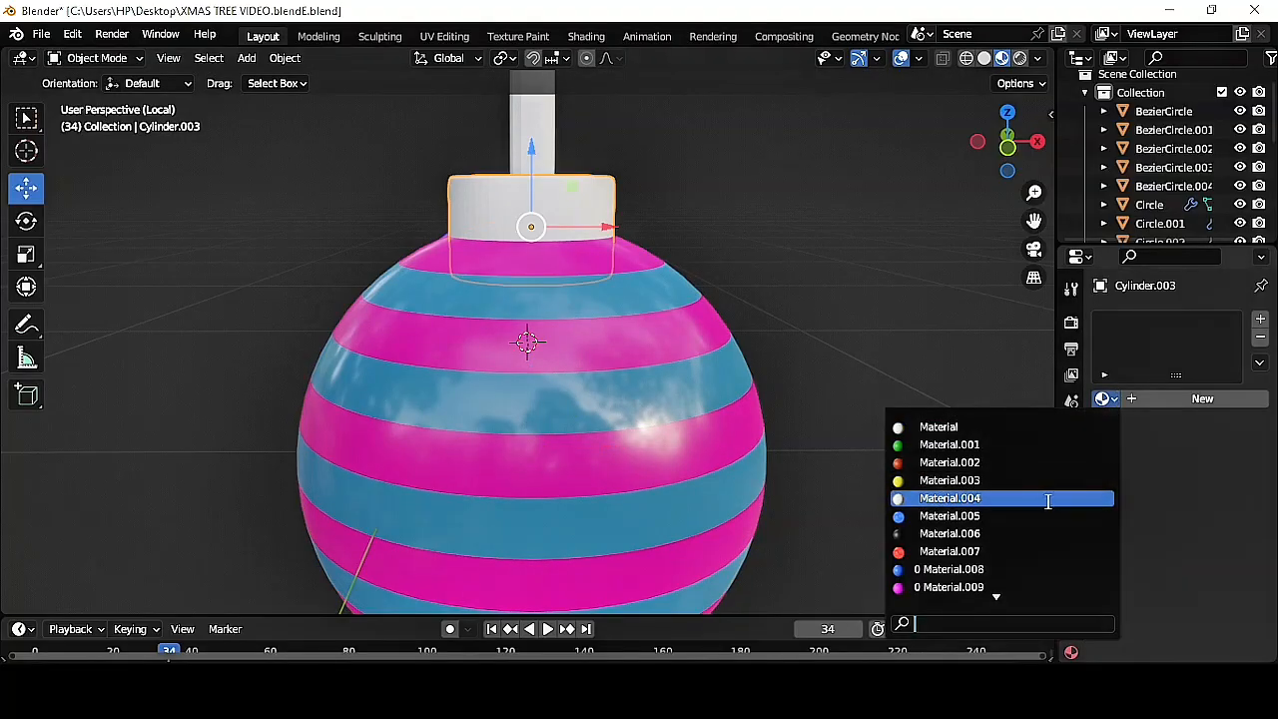
- Assign the existing gold and black materials to the striped ornament's cap and ring, then leave local view
{"action": "left_click", "coordinate": [999, 494]}
{"action": "key", "text": "KP_Divide"}
{"action": "middle_click_drag", "start_coordinate": [684, 435], "coordinate": [684, 410]}
{"action": "scroll", "coordinate": [684, 409], "scroll_direction": "up", "scroll_amount": 2}
- Duplicate the blue ornament's sphere, cap and ring together and move the copy straight up above the original
{"action": "left_click", "coordinate": [924, 489]}
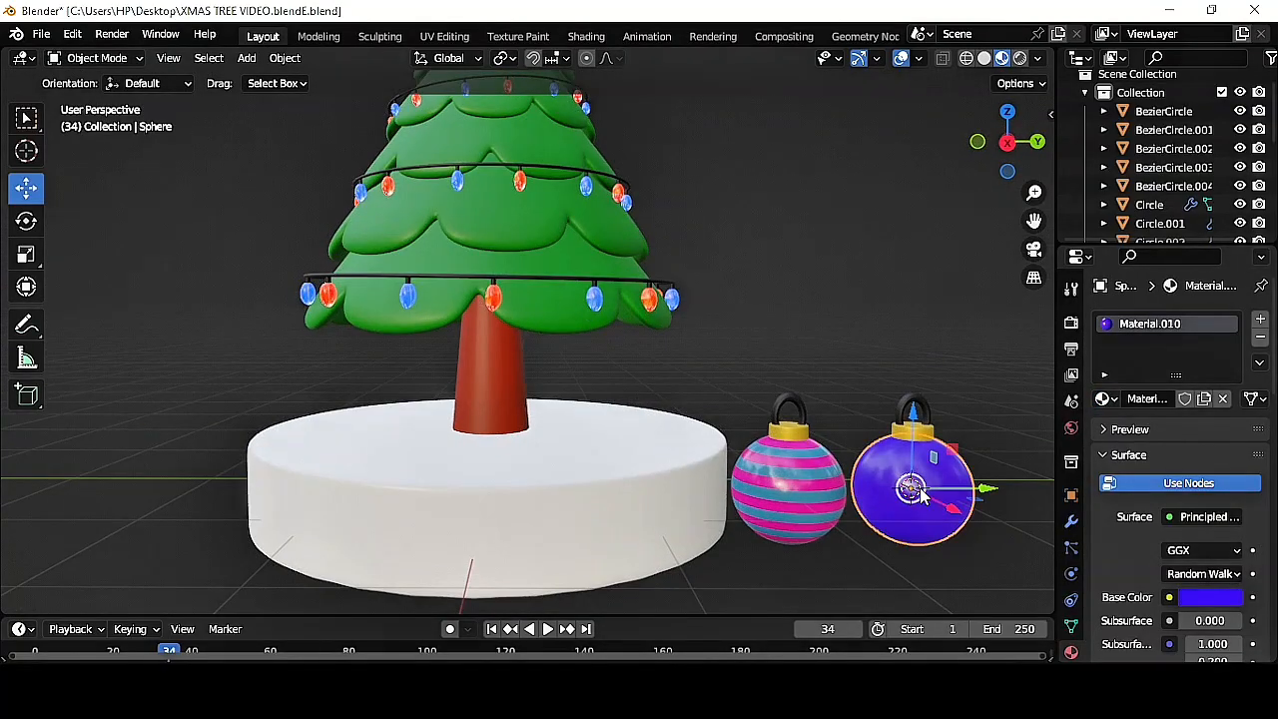
{"action": "left_click", "coordinate": [921, 431], "text": "shift"}
{"action": "left_click", "coordinate": [924, 407], "text": "shift"}
{"action": "key", "text": "shift+d"}
{"action": "right_click", "coordinate": [925, 408]}
{"action": "left_click_drag", "start_coordinate": [914, 369], "coordinate": [920, 192]}
- Make the copied sphere's material single-user and set its base color to red
{"action": "left_click", "coordinate": [939, 324]}
{"action": "left_click", "coordinate": [1165, 398]}
{"action": "left_click", "coordinate": [1213, 597]}
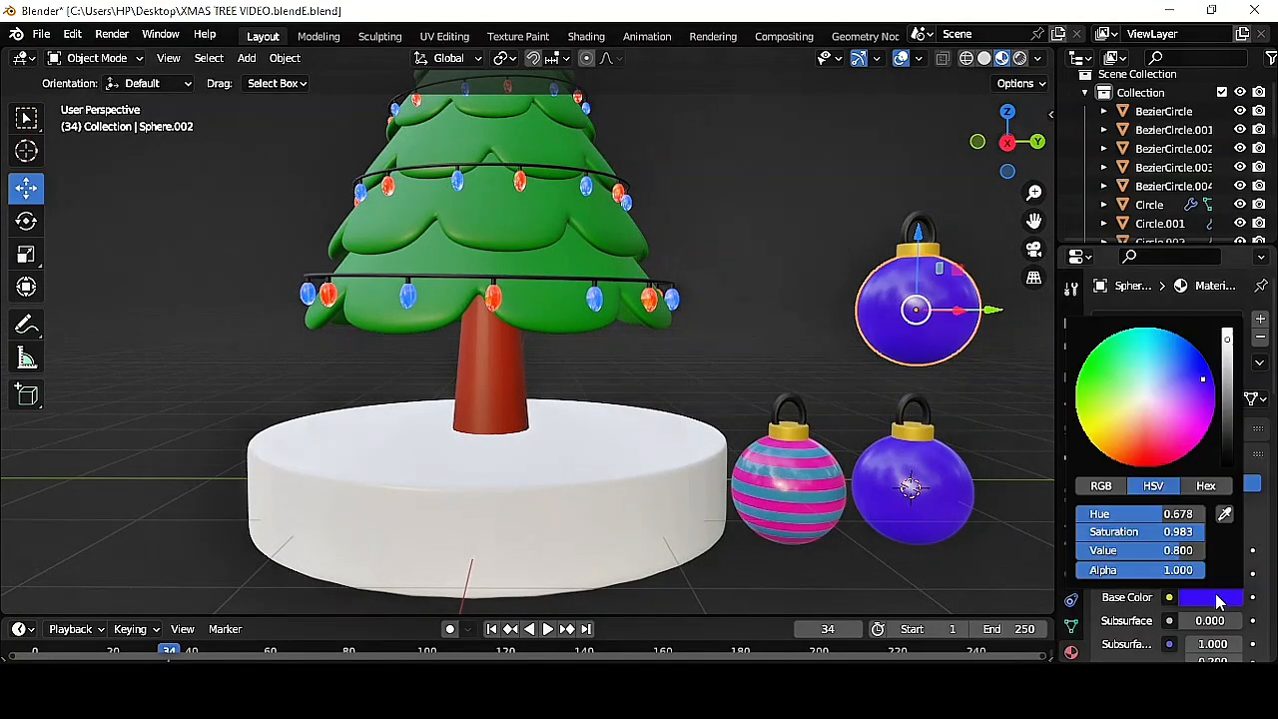
{"action": "left_click", "coordinate": [1144, 461]}
{"action": "scroll", "coordinate": [774, 198], "scroll_direction": "down", "scroll_amount": 1}
- Join the red ornament's sphere, cap and ring into one object
{"action": "left_click", "coordinate": [774, 197]}
{"action": "left_click_drag", "start_coordinate": [763, 190], "coordinate": [849, 507]}
{"action": "key", "text": "ctrl+j"}
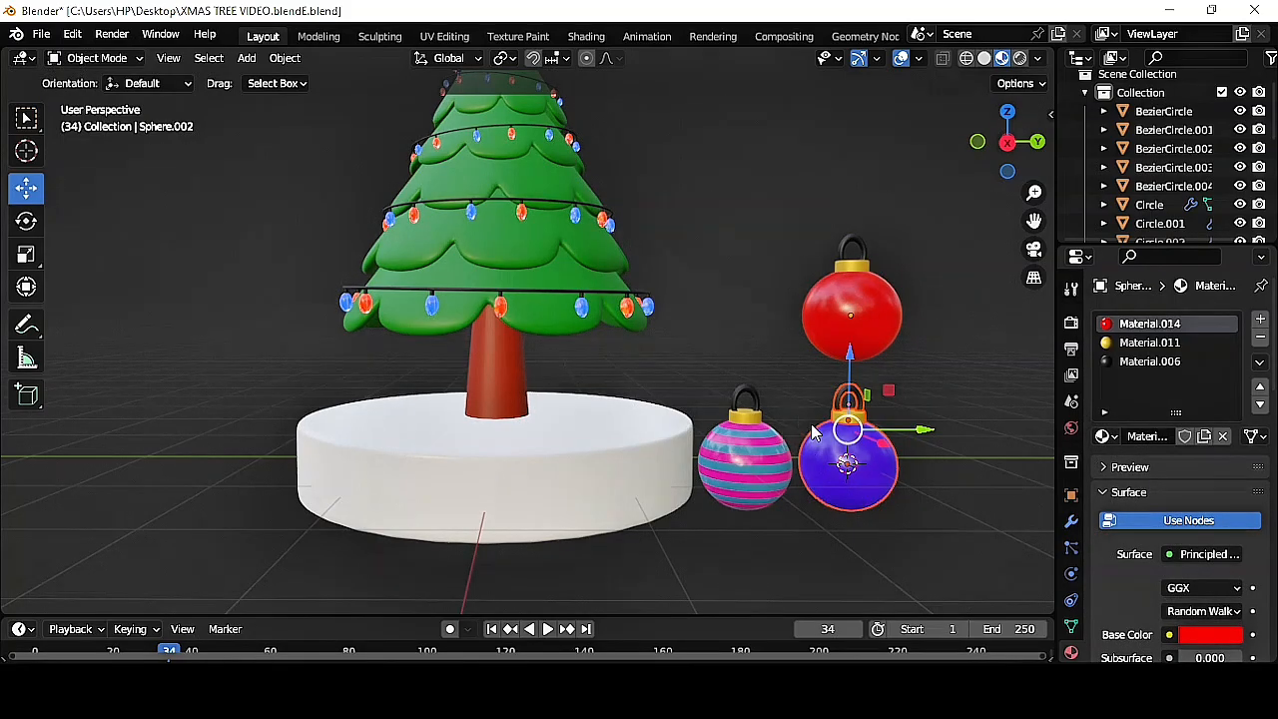
- Move the blue ornament away from the striped one along Y and join its sphere, cap and ring
{"action": "left_click_drag", "start_coordinate": [926, 436], "coordinate": [964, 436]}
{"action": "left_click", "coordinate": [885, 457]}
{"action": "left_click", "coordinate": [886, 419]}
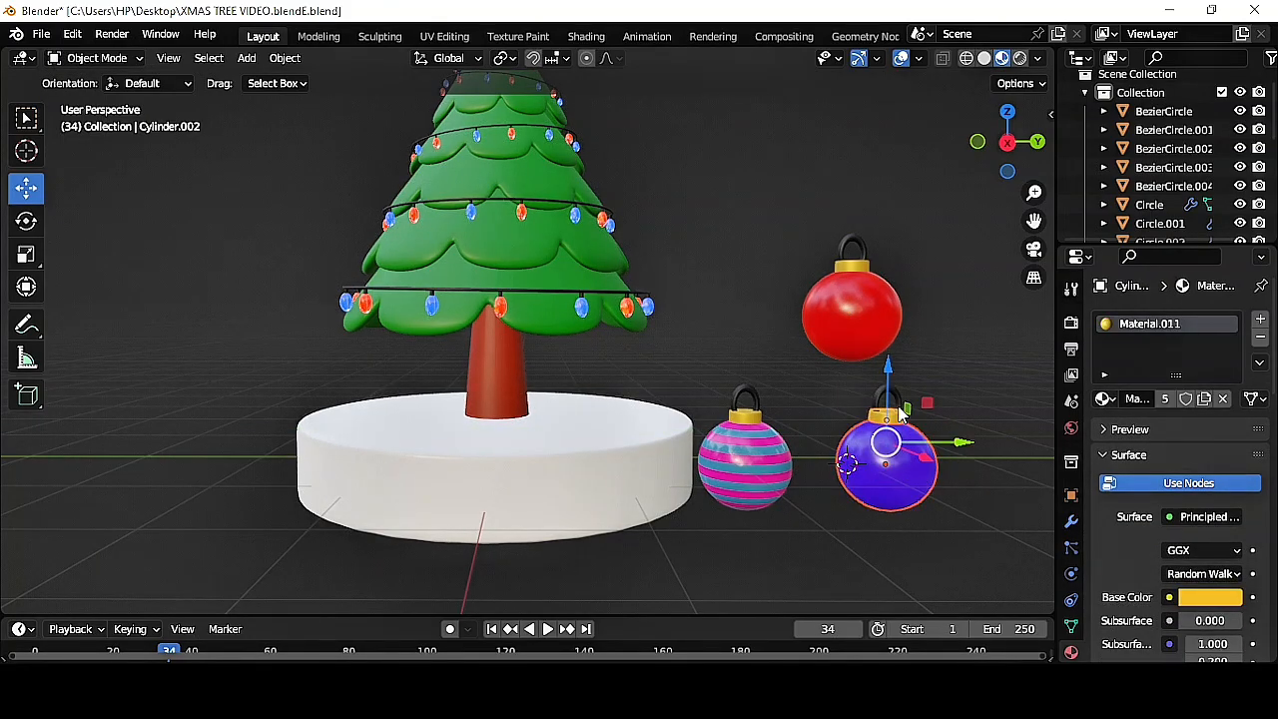
{"action": "left_click", "coordinate": [900, 404]}
{"action": "key", "text": "ctrl+j"}
- Join the striped ornament's sphere, cap and ring into one object
{"action": "left_click_drag", "start_coordinate": [814, 424], "coordinate": [743, 521]}
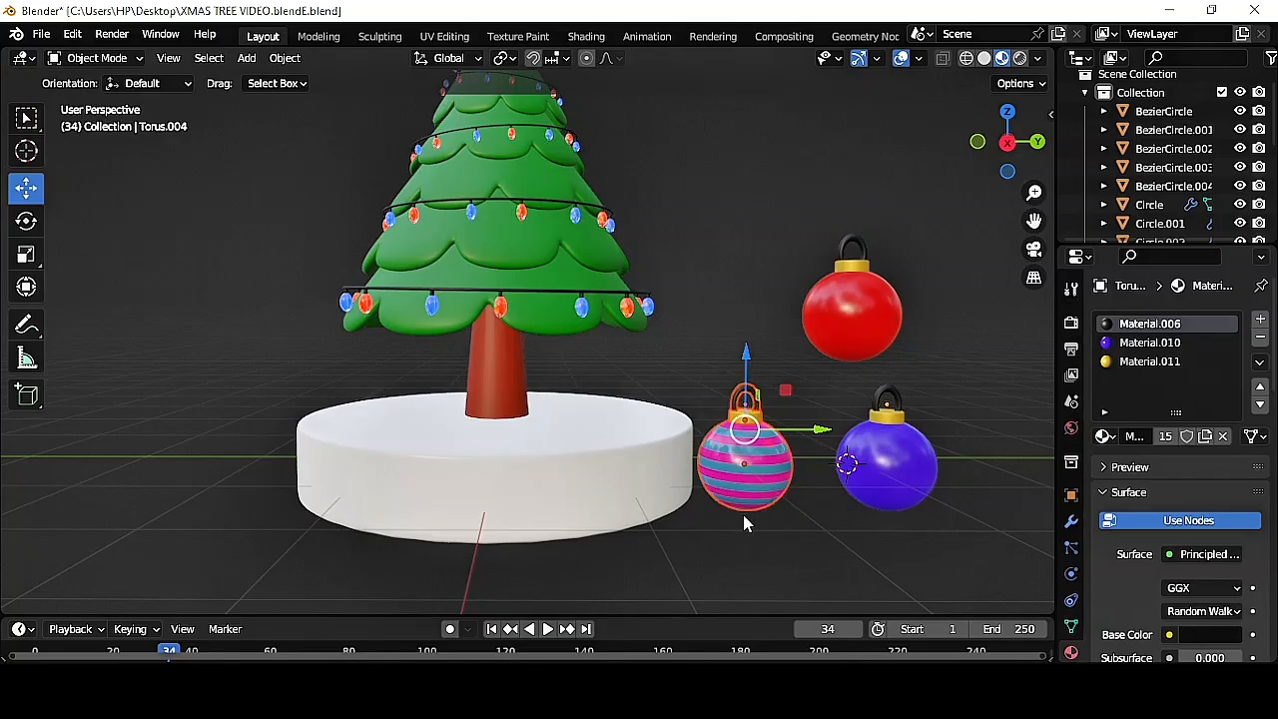
{"action": "left_click", "coordinate": [747, 417], "text": "shift"}
{"action": "left_click", "coordinate": [749, 398], "text": "shift"}
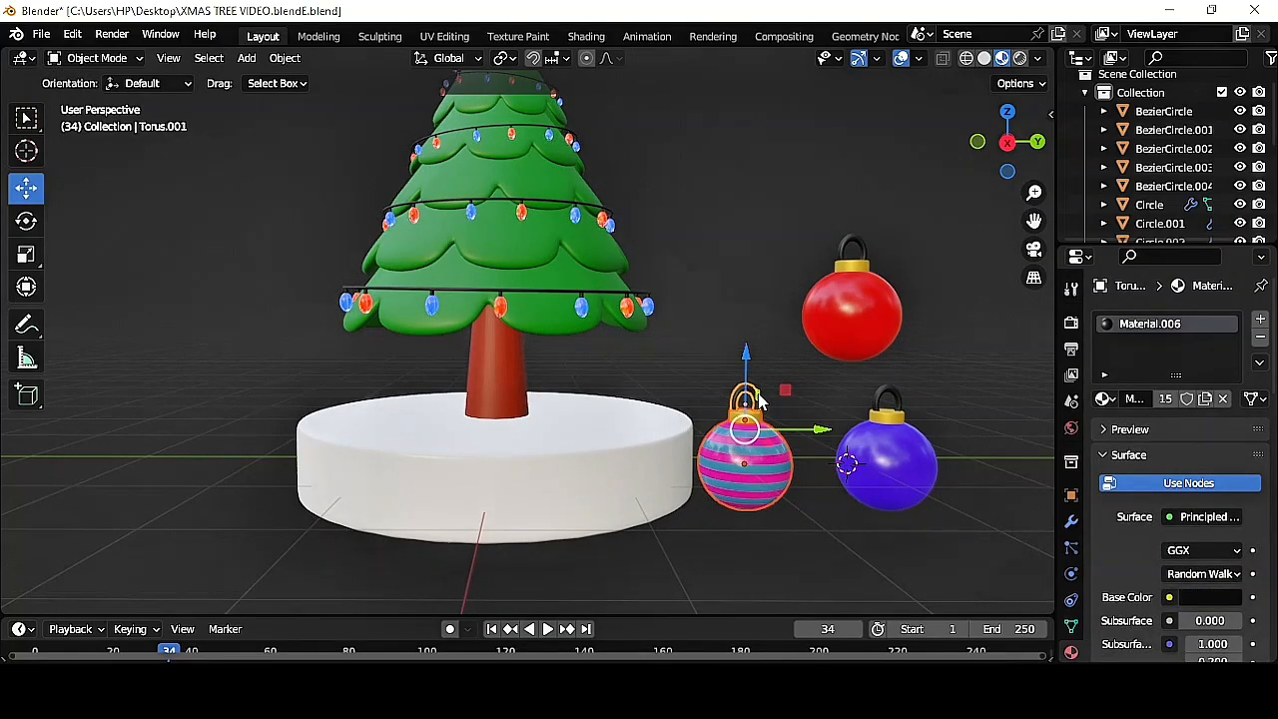
{"action": "key", "text": "ctrl+j"}
- Scale all three joined ornaments down together to a size that suits the tree
{"action": "left_click_drag", "start_coordinate": [739, 206], "coordinate": [930, 491]}
{"action": "key", "text": "s"}
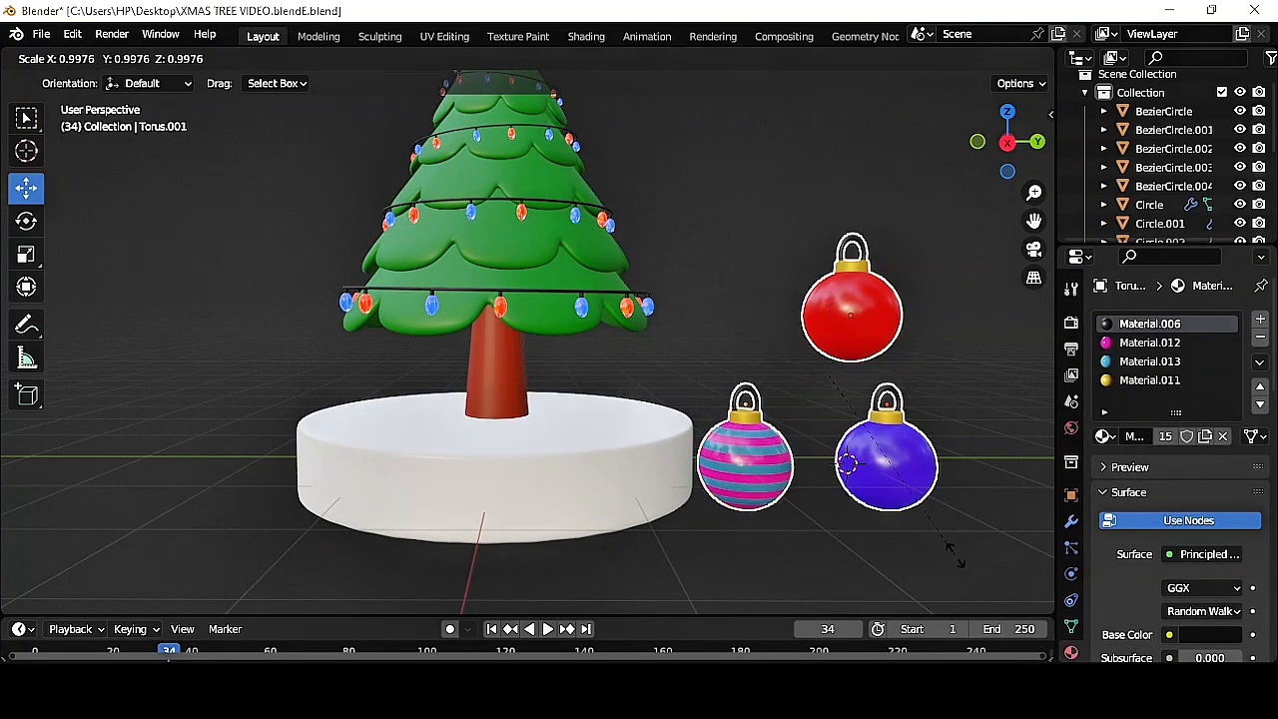
{"action": "left_click", "coordinate": [883, 496]}
{"action": "middle_click_drag", "start_coordinate": [879, 396], "coordinate": [922, 389], "text": "shift"}
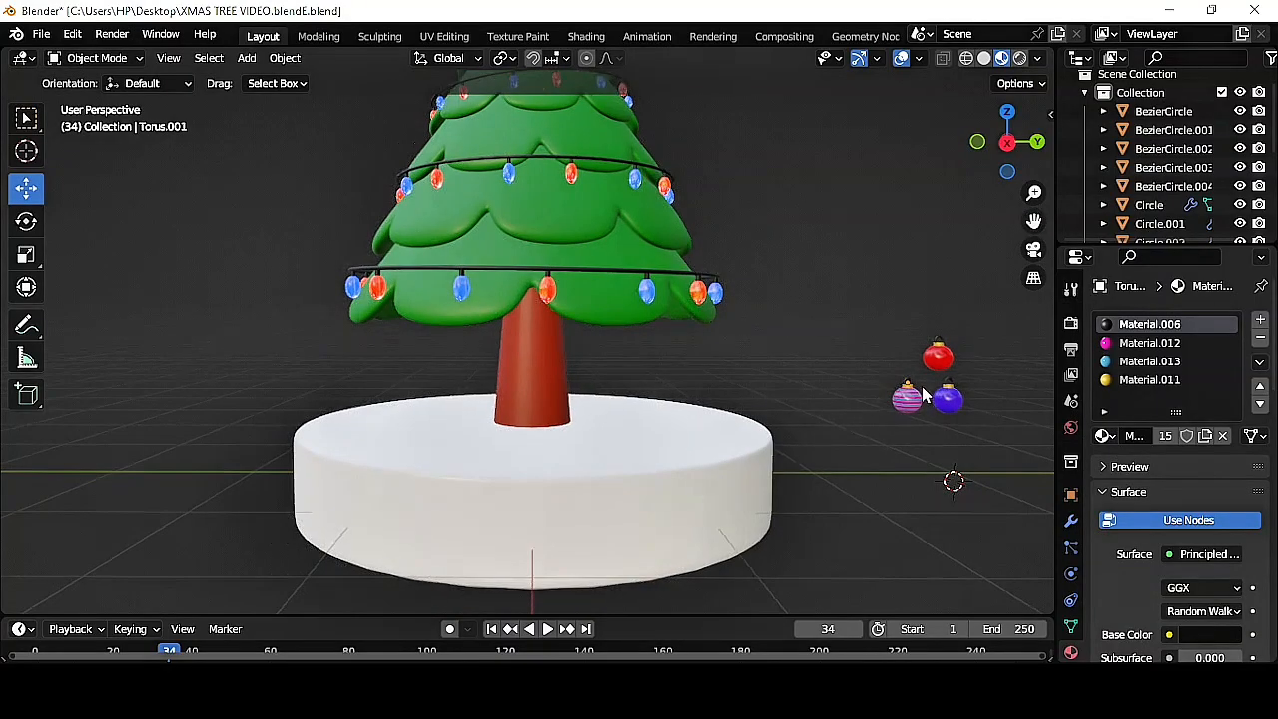
- Enlarge the striped ornament slightly, move it over the white base and leave a duplicate about 1.07 m away along Y
{"action": "left_click_drag", "start_coordinate": [981, 386], "coordinate": [901, 381]}
{"action": "key", "text": "s"}
{"action": "left_click", "coordinate": [857, 516]}
{"action": "right_click", "coordinate": [841, 461]}
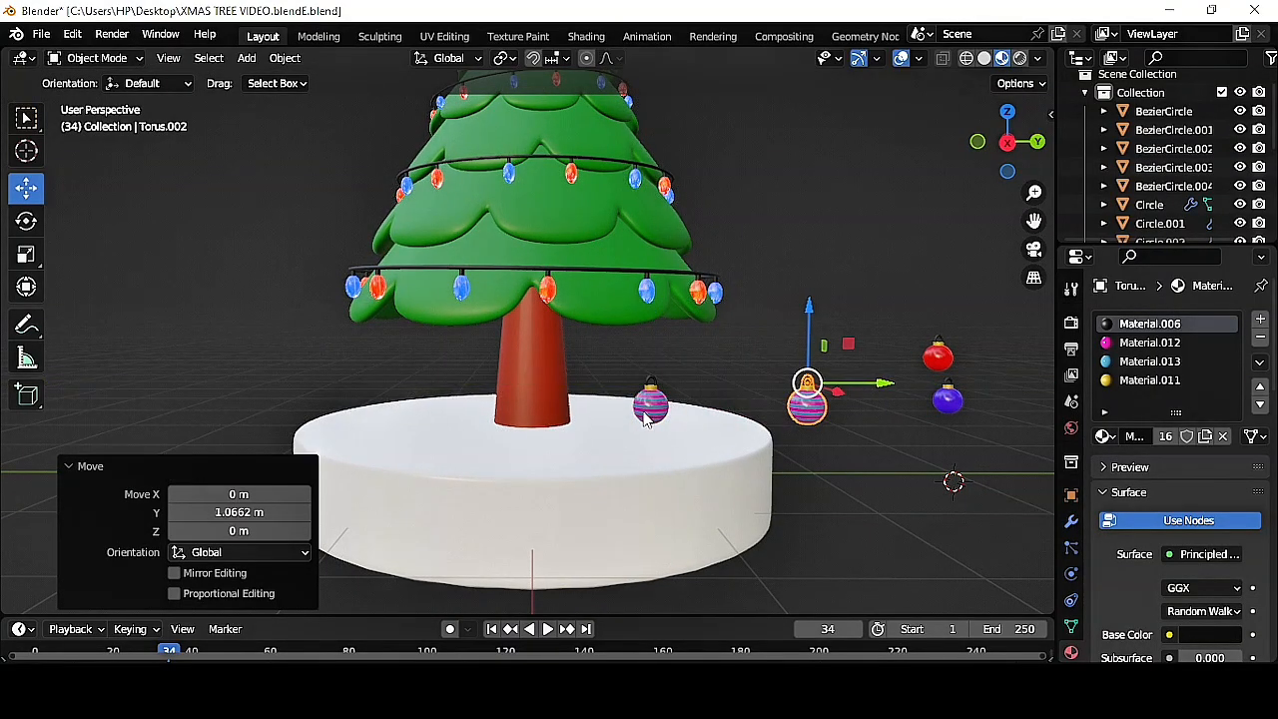
{"action": "left_click", "coordinate": [649, 410]}
- Tilt the striped ornament onto its side around X and lower it to rest on the white base
{"action": "key", "text": "r"}
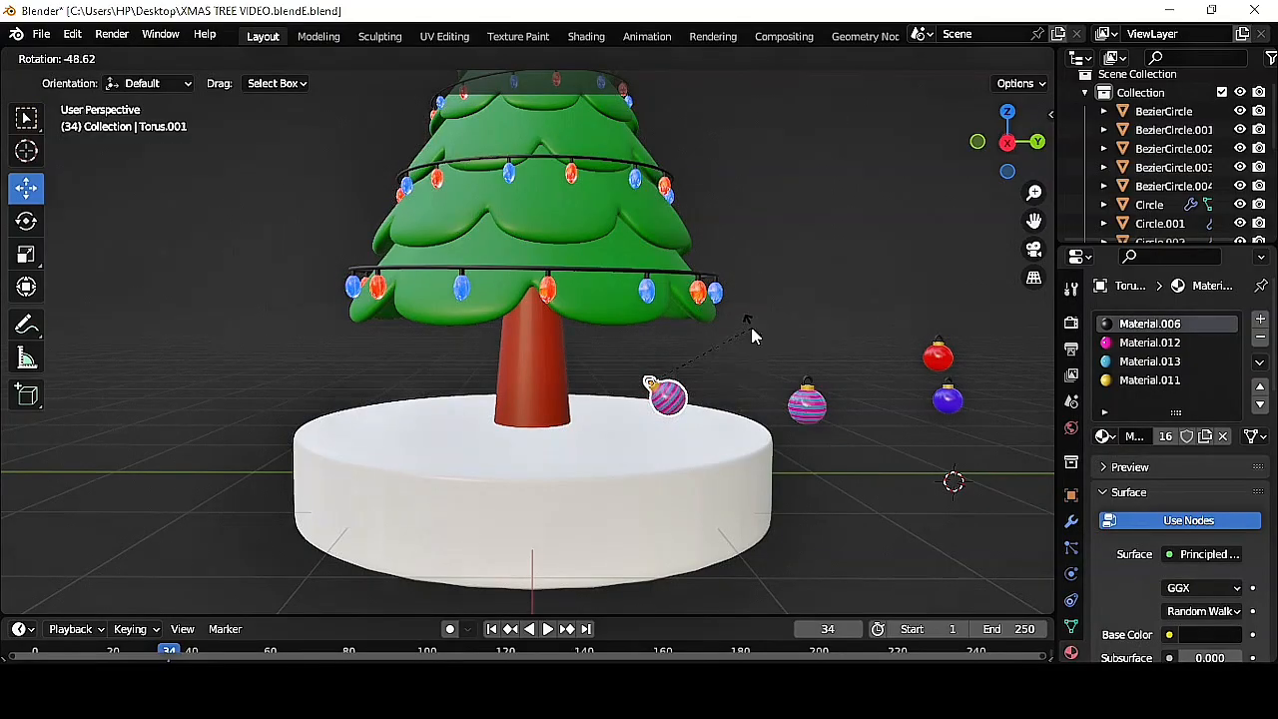
{"action": "left_click", "coordinate": [752, 337]}
{"action": "key", "text": "g"}
{"action": "key", "text": "z"}
{"action": "left_click", "coordinate": [755, 419]}
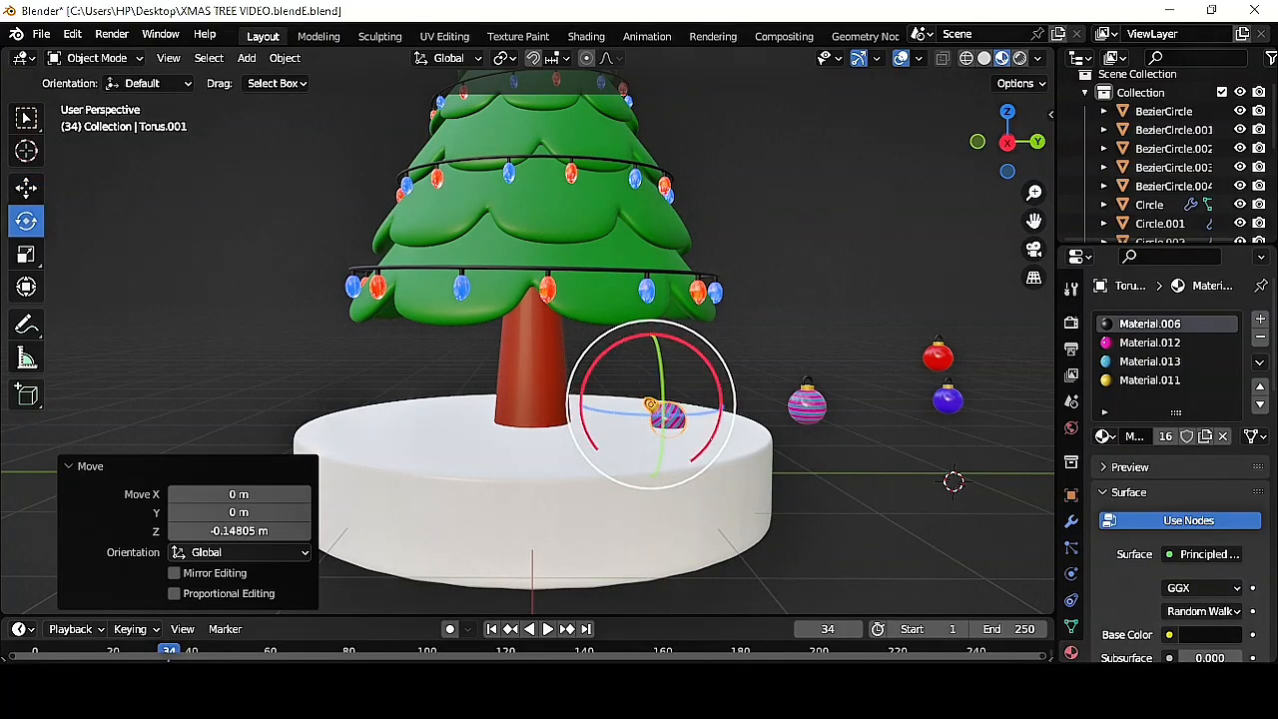
{"action": "key", "text": "r"}
{"action": "key", "text": "x"}
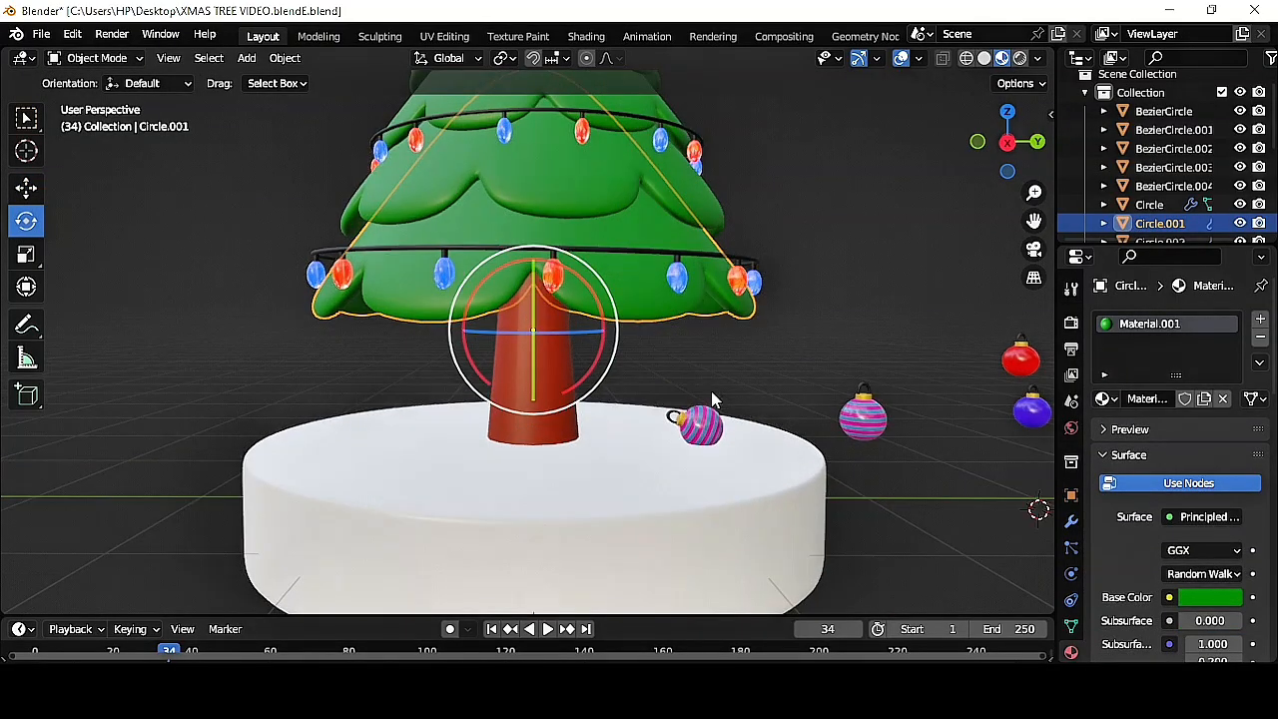
{"action": "left_click", "coordinate": [699, 423]}
{"action": "left_click_drag", "start_coordinate": [678, 351], "coordinate": [679, 359]}
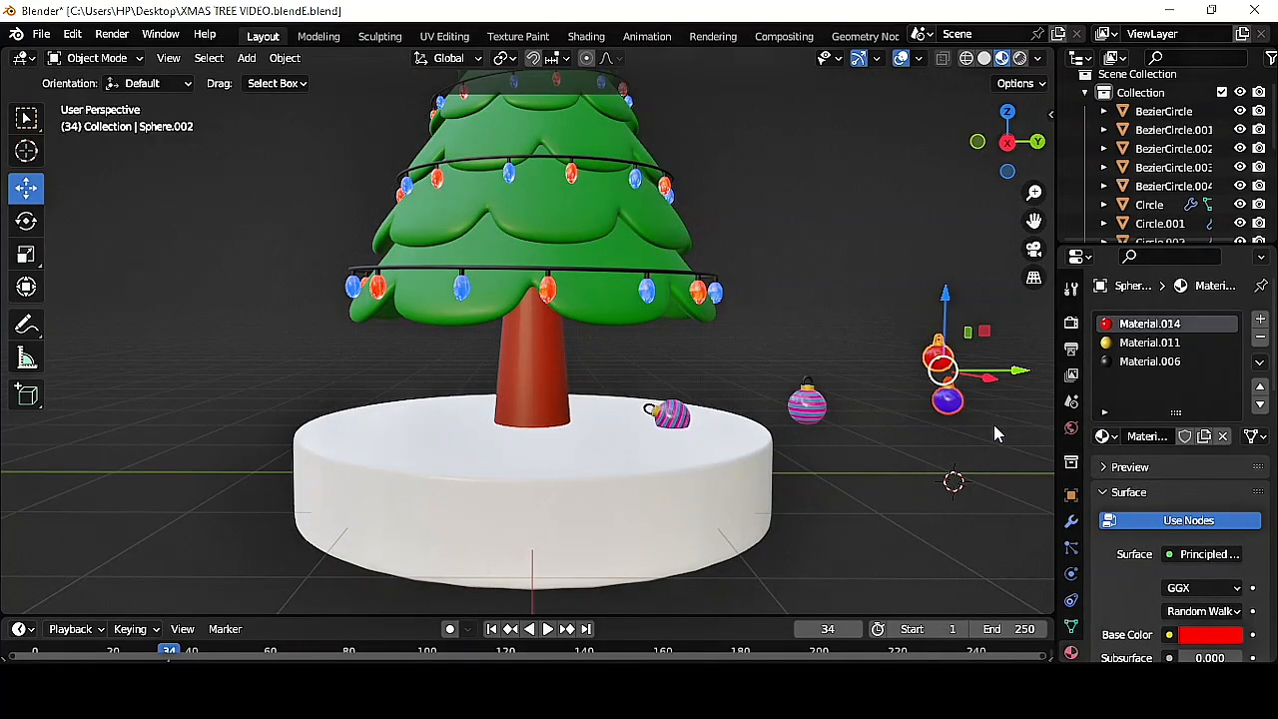
- Duplicate the red and blue ornaments together and move the copies along Y toward the tree base
{"action": "key", "text": "shift+d"}
{"action": "right_click", "coordinate": [999, 435]}
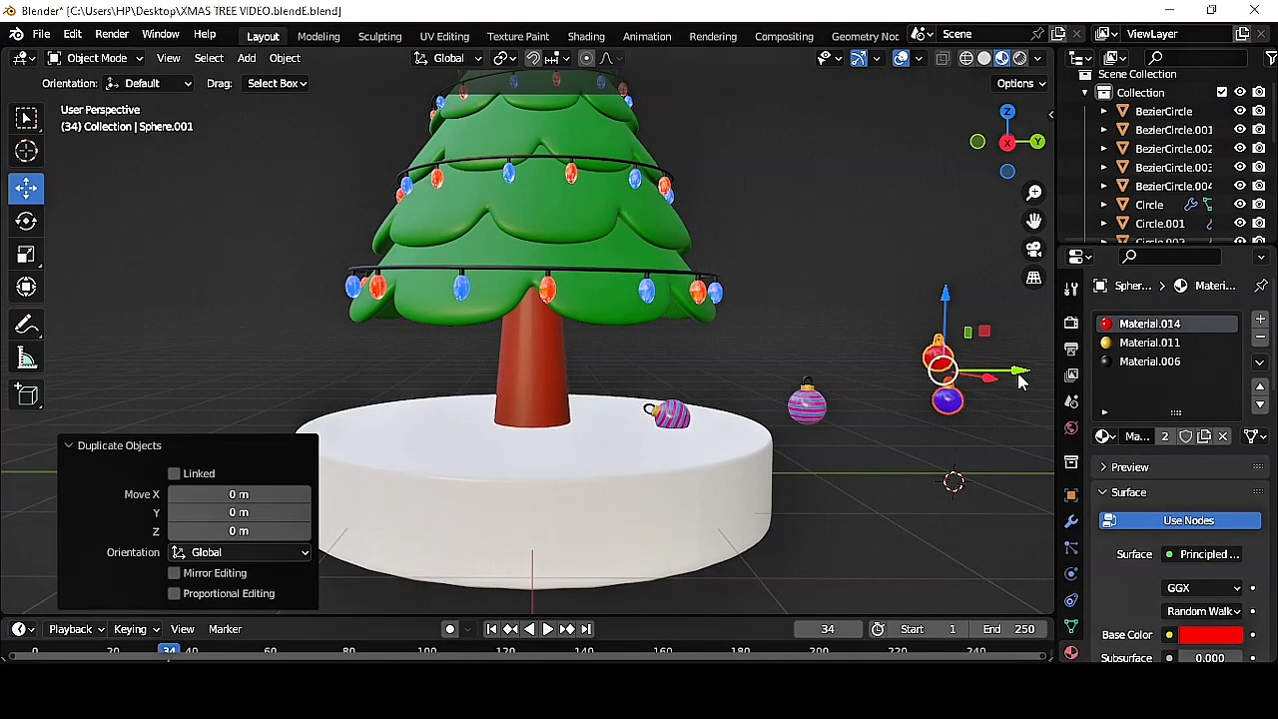
{"action": "left_click_drag", "start_coordinate": [1019, 372], "coordinate": [784, 371]}
{"action": "scroll", "coordinate": [642, 429], "scroll_direction": "up", "scroll_amount": 2}
{"action": "middle_click_drag", "start_coordinate": [889, 395], "coordinate": [936, 320], "text": "shift"}
- Resize the blue ornament copy, place it on the base beside the trunk and rotate it to lie down
{"action": "left_click", "coordinate": [848, 349]}
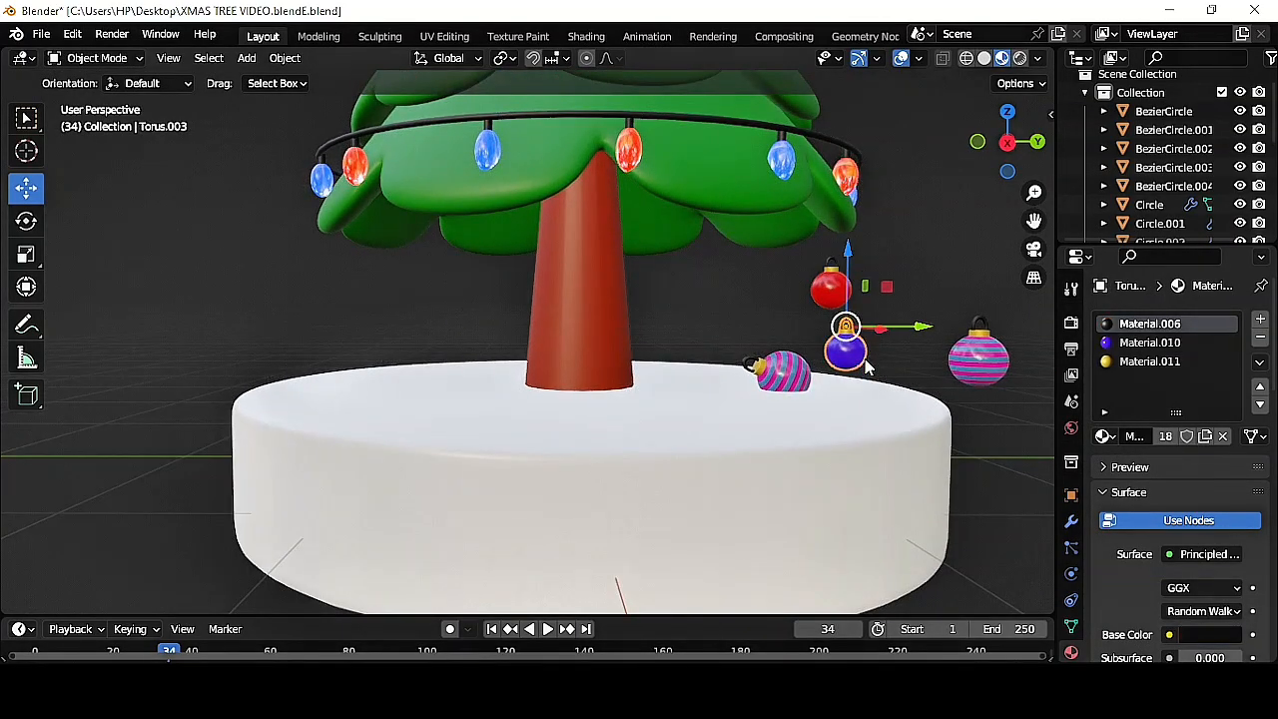
{"action": "key", "text": "s"}
{"action": "left_click", "coordinate": [908, 402]}
{"action": "left_click_drag", "start_coordinate": [859, 328], "coordinate": [678, 332]}
{"action": "left_click_drag", "start_coordinate": [669, 265], "coordinate": [658, 362]}
{"action": "scroll", "coordinate": [670, 286], "scroll_direction": "down", "scroll_amount": 1}
{"action": "left_click", "coordinate": [26, 220]}
{"action": "left_click_drag", "start_coordinate": [645, 275], "coordinate": [647, 305]}
- Lower and tilt the red ornament copy, then move it along Y to the other side of the trunk
{"action": "middle_click_drag", "start_coordinate": [953, 362], "coordinate": [960, 393]}
{"action": "left_click", "coordinate": [960, 393]}
{"action": "left_click", "coordinate": [782, 302]}
{"action": "left_click_drag", "start_coordinate": [783, 250], "coordinate": [782, 325]}
{"action": "key", "text": "r"}
{"action": "left_click", "coordinate": [829, 300]}
{"action": "left_click_drag", "start_coordinate": [788, 400], "coordinate": [925, 385]}
{"action": "left_click_drag", "start_coordinate": [847, 373], "coordinate": [596, 375]}
{"action": "left_click_drag", "start_coordinate": [523, 306], "coordinate": [523, 324]}
- Rotate the red ornament about -45.5° around Z, lower it onto the base and fine-tune its tilt
{"action": "left_click", "coordinate": [26, 221]}
{"action": "left_click_drag", "start_coordinate": [559, 409], "coordinate": [493, 410]}
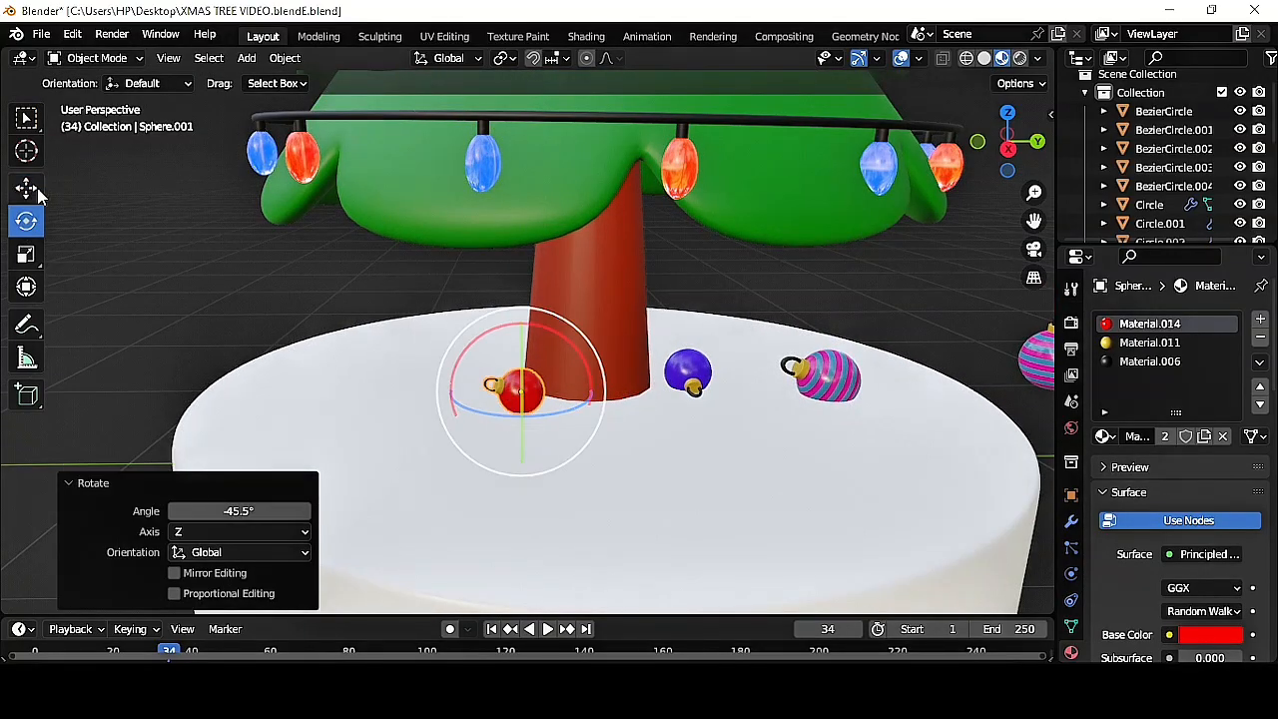
{"action": "left_click", "coordinate": [26, 188]}
{"action": "left_click_drag", "start_coordinate": [519, 319], "coordinate": [519, 330]}
{"action": "left_click", "coordinate": [26, 221]}
{"action": "left_click_drag", "start_coordinate": [589, 369], "coordinate": [575, 345]}
- Duplicate the striped ornament lying on the base, move the copy beyond the red ornament, then rotate and rescale it
{"action": "left_click", "coordinate": [782, 374]}
{"action": "left_click", "coordinate": [26, 188]}
{"action": "scroll", "coordinate": [759, 365], "scroll_direction": "down", "scroll_amount": 2}
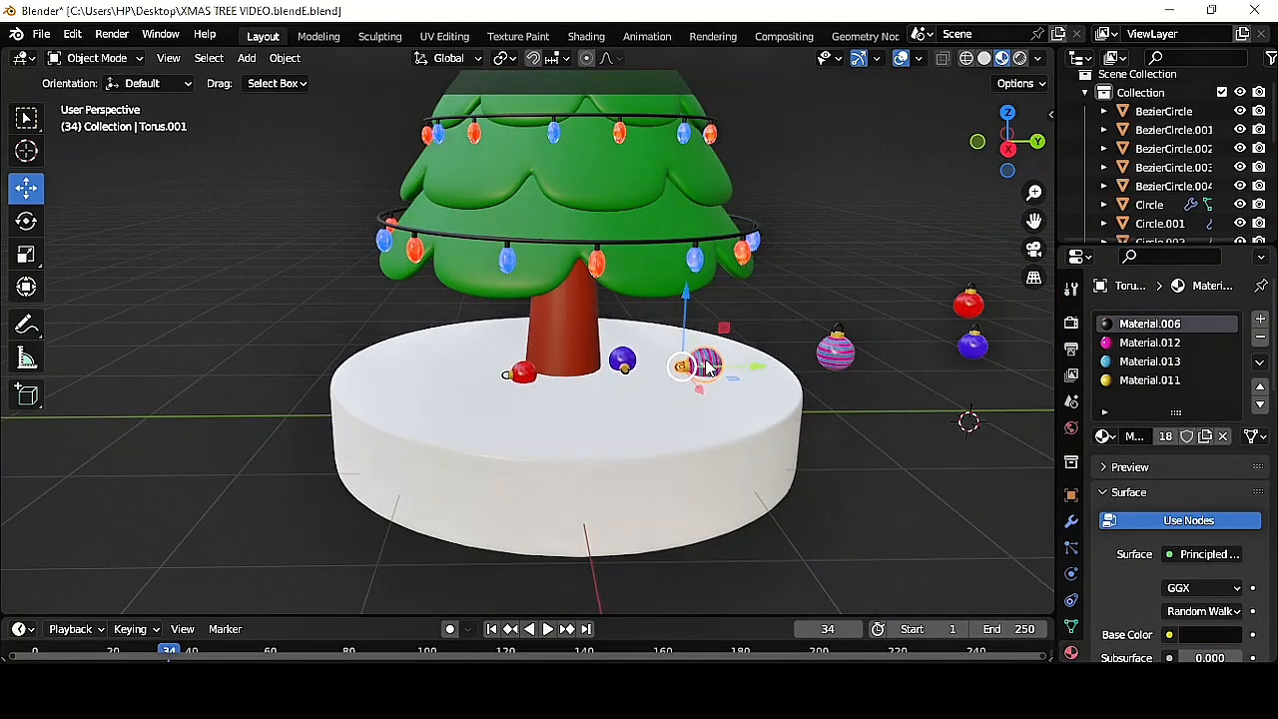
{"action": "key", "text": "shift+d"}
{"action": "left_click_drag", "start_coordinate": [739, 366], "coordinate": [505, 369]}
{"action": "left_click", "coordinate": [26, 221]}
{"action": "left_click_drag", "start_coordinate": [399, 389], "coordinate": [529, 454]}
{"action": "key", "text": "s"}
{"action": "left_click", "coordinate": [542, 468]}
- Duplicate the red ornament on the base, move the copy in front of it and turn it another way
{"action": "left_click", "coordinate": [522, 372]}
{"action": "left_click", "coordinate": [26, 188]}
{"action": "key", "text": "shift+d"}
{"action": "left_click_drag", "start_coordinate": [523, 405], "coordinate": [229, 333]}
{"action": "left_click", "coordinate": [26, 220]}
{"action": "scroll", "coordinate": [672, 449], "scroll_direction": "up", "scroll_amount": 2}
- Duplicate the blue ornament on the base, then rotate, resize and place the copy in front of the lying striped one
{"action": "left_click", "coordinate": [662, 367]}
{"action": "key", "text": "shift+d"}
{"action": "left_click_drag", "start_coordinate": [667, 405], "coordinate": [711, 473]}
{"action": "left_click", "coordinate": [26, 220]}
{"action": "left_click_drag", "start_coordinate": [647, 401], "coordinate": [673, 381]}
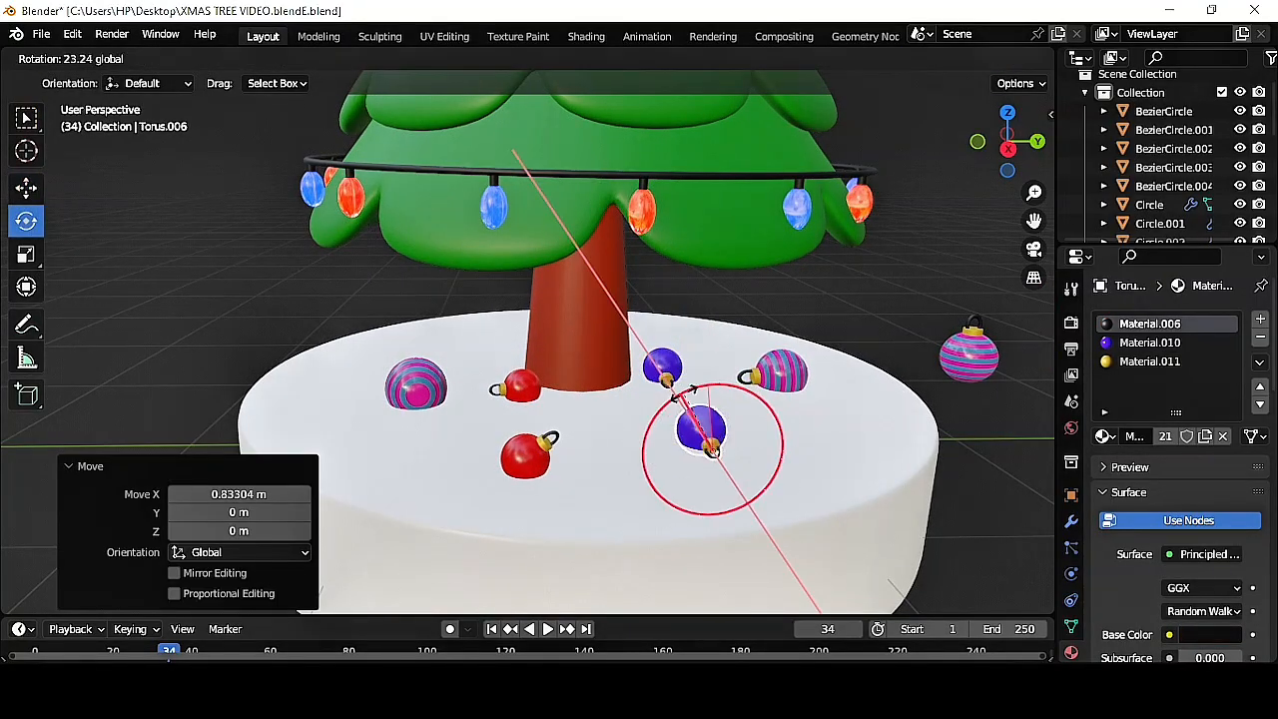
{"action": "left_click", "coordinate": [26, 187]}
{"action": "key", "text": "s"}
{"action": "left_click_drag", "start_coordinate": [759, 410], "coordinate": [804, 450]}
- Duplicate the lying striped ornament, move the copy to the front middle of the base and rotate it upright
{"action": "left_click", "coordinate": [803, 372]}
{"action": "key", "text": "shift+d"}
{"action": "left_click_drag", "start_coordinate": [841, 429], "coordinate": [742, 448]}
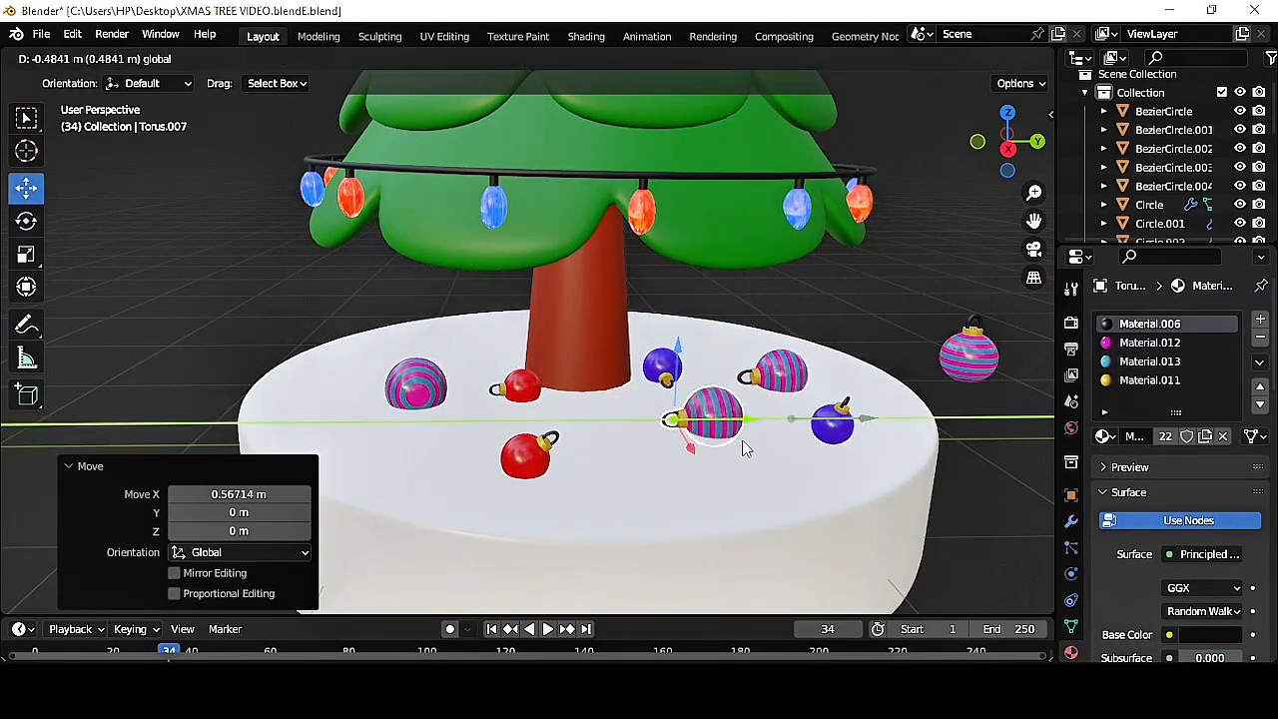
{"action": "key", "text": "r"}
{"action": "left_click_drag", "start_coordinate": [677, 361], "coordinate": [679, 326]}
{"action": "scroll", "coordinate": [753, 321], "scroll_direction": "down", "scroll_amount": 2}
- Scale down the spare striped ornament, raise it to the lowest light string and move it -1.5224 m along Y
{"action": "left_click", "coordinate": [860, 371]}
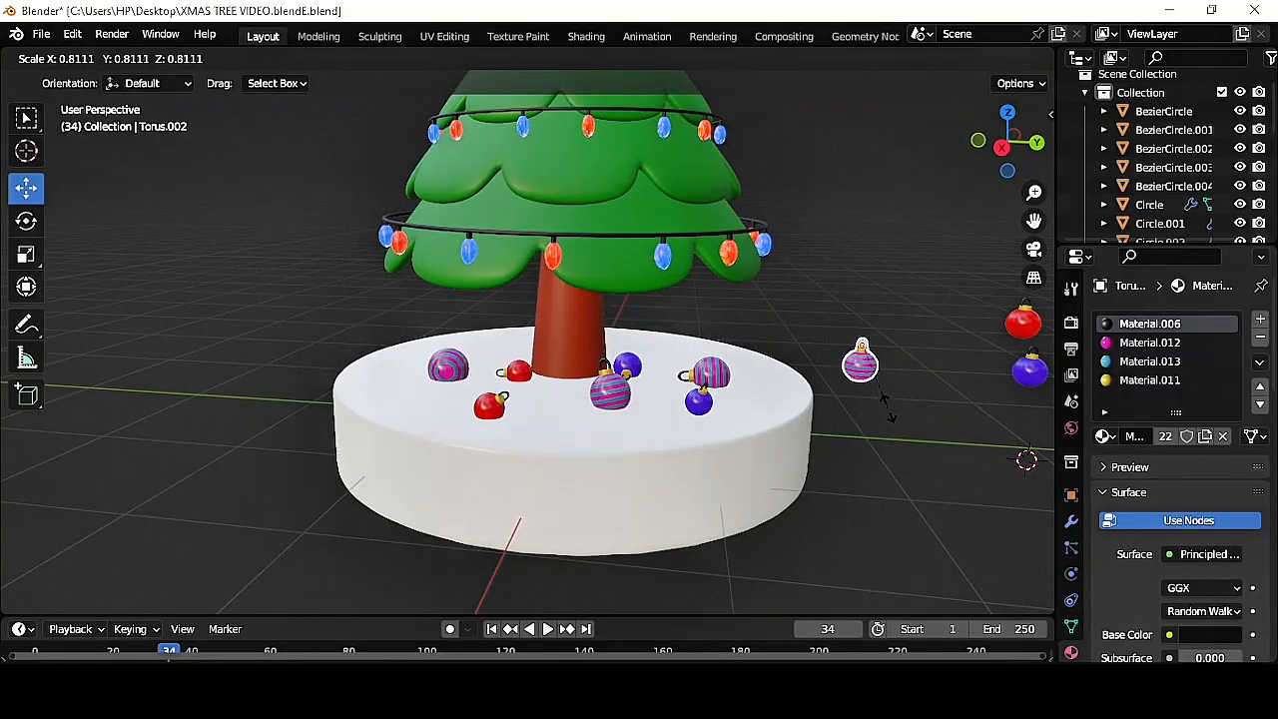
{"action": "left_click", "coordinate": [877, 351]}
{"action": "left_click_drag", "start_coordinate": [867, 186], "coordinate": [867, 185]}
{"action": "left_click_drag", "start_coordinate": [953, 236], "coordinate": [702, 234]}
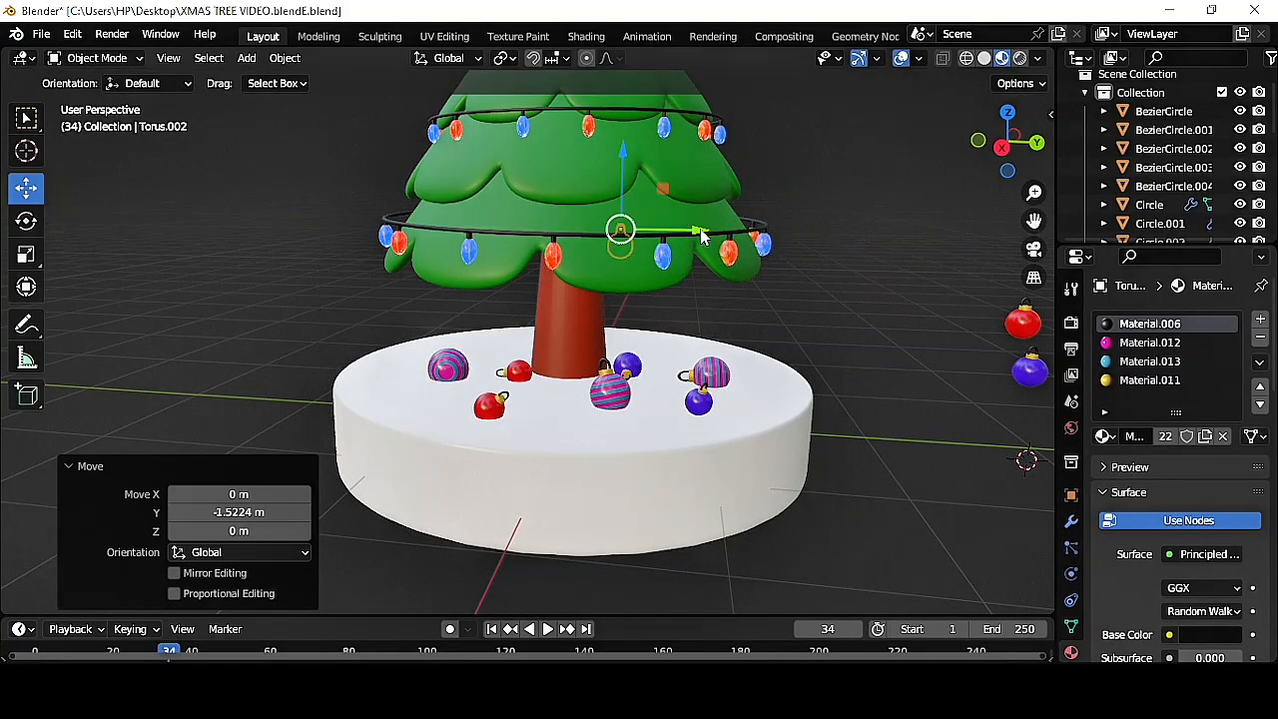
- Pull the striped ornament out of the foliage along X and adjust its height so it hangs from the lowest light string
{"action": "left_click_drag", "start_coordinate": [1033, 220], "coordinate": [977, 349]}
{"action": "scroll", "coordinate": [719, 279], "scroll_direction": "up", "scroll_amount": 1}
{"action": "middle_click_drag", "start_coordinate": [649, 297], "coordinate": [630, 257]}
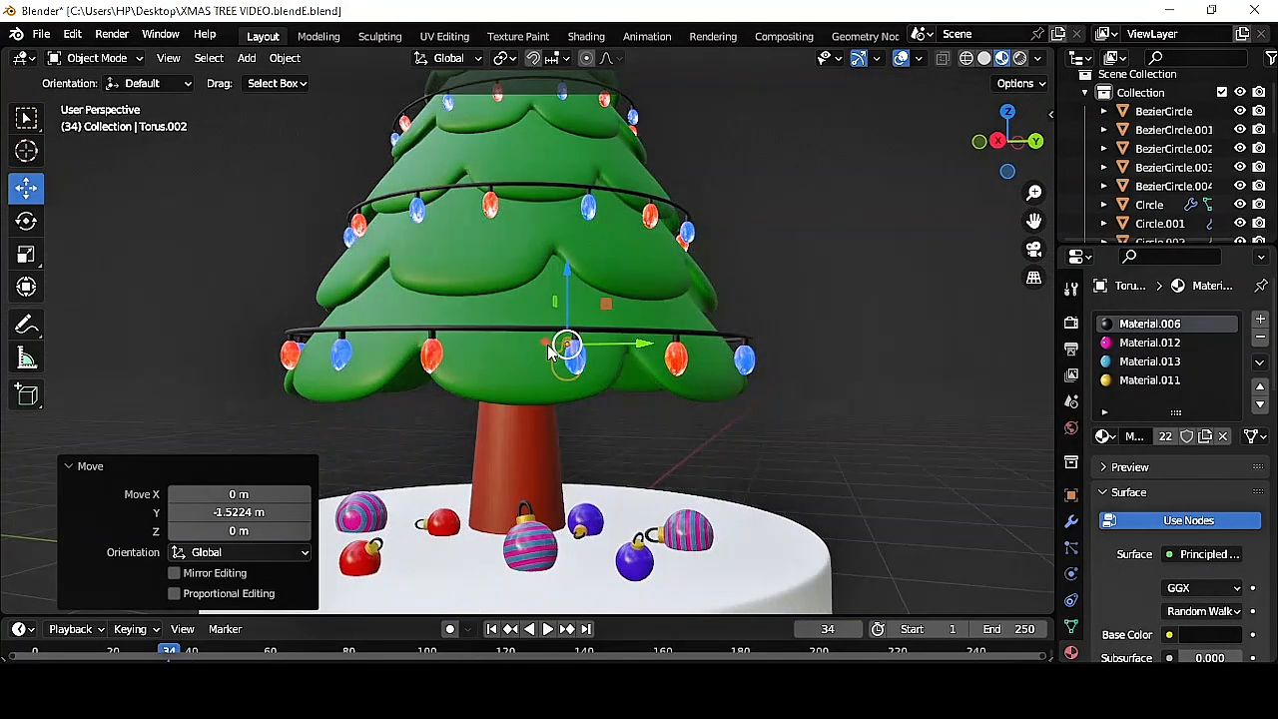
{"action": "left_click_drag", "start_coordinate": [548, 353], "coordinate": [475, 362]}
{"action": "scroll", "coordinate": [597, 269], "scroll_direction": "up", "scroll_amount": 2}
{"action": "left_click", "coordinate": [454, 377]}
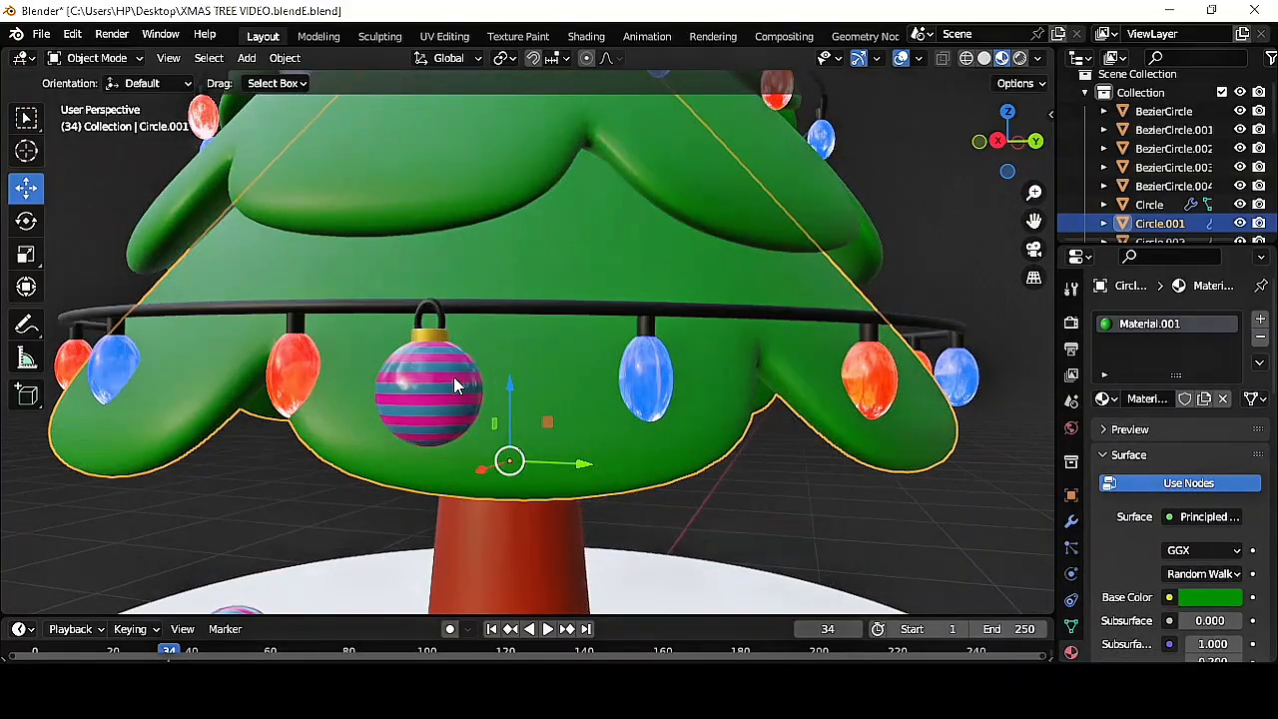
{"action": "left_click", "coordinate": [439, 329]}
{"action": "left_click_drag", "start_coordinate": [428, 295], "coordinate": [429, 285]}
{"action": "middle_click_drag", "start_coordinate": [536, 357], "coordinate": [485, 372]}
{"action": "left_click_drag", "start_coordinate": [160, 368], "coordinate": [171, 363]}
- Move the spare red ornament about -3.12 m along Y and raise it to the second light string from below
{"action": "scroll", "coordinate": [436, 417], "scroll_direction": "down", "scroll_amount": 3}
{"action": "middle_click_drag", "start_coordinate": [436, 419], "coordinate": [602, 431]}
{"action": "scroll", "coordinate": [602, 431], "scroll_direction": "down", "scroll_amount": 1}
{"action": "scroll", "coordinate": [689, 419], "scroll_direction": "down", "scroll_amount": 2}
{"action": "left_click", "coordinate": [932, 427]}
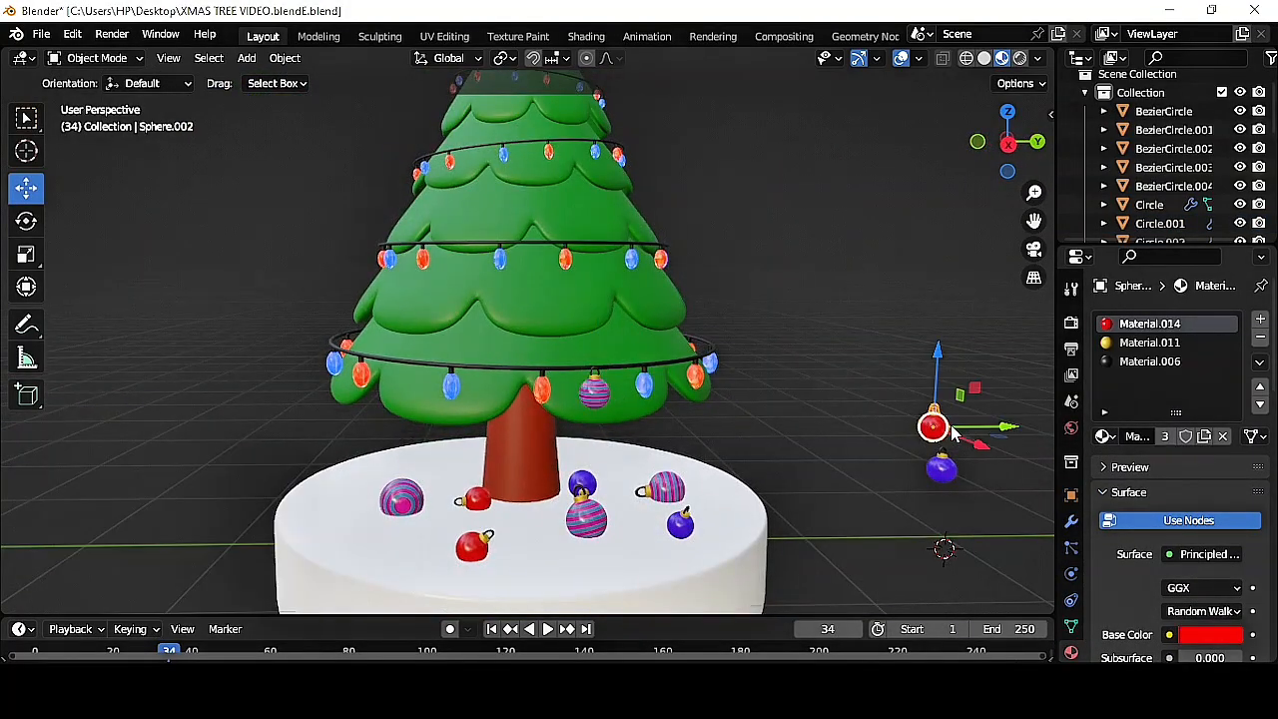
{"action": "left_click_drag", "start_coordinate": [954, 431], "coordinate": [488, 432]}
{"action": "left_click_drag", "start_coordinate": [471, 351], "coordinate": [469, 318]}
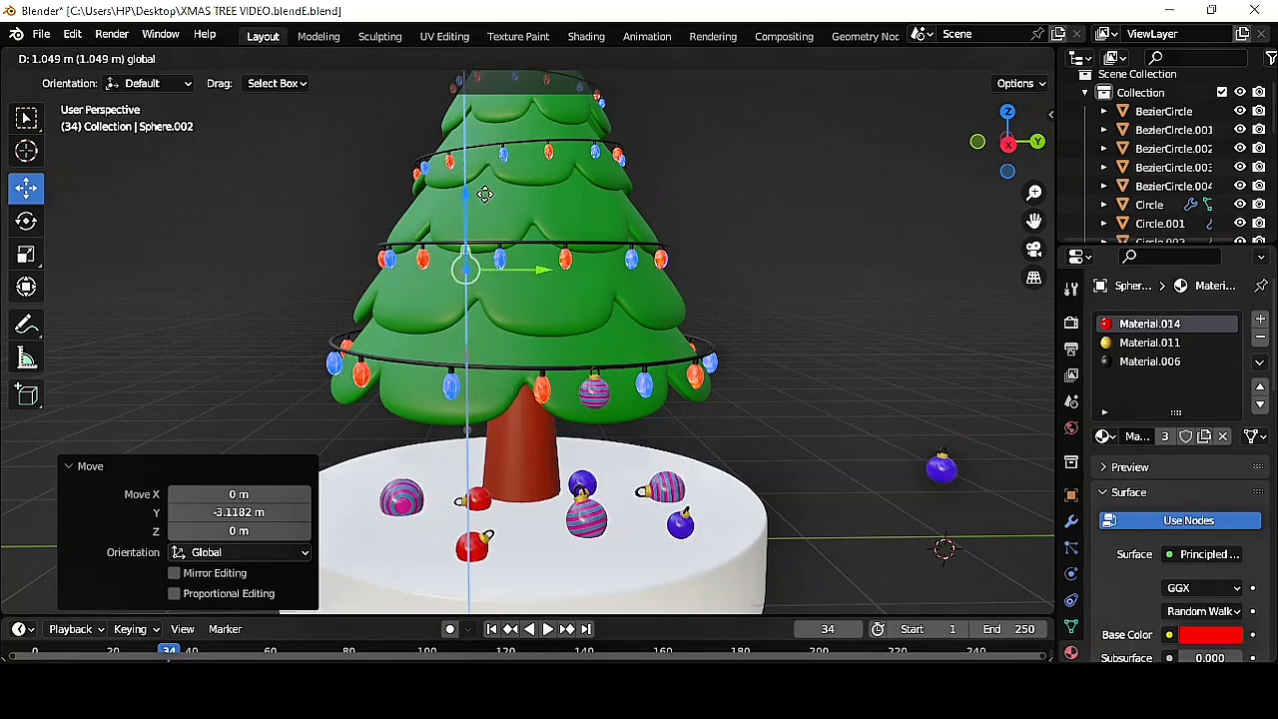
{"action": "left_click_drag", "start_coordinate": [484, 194], "coordinate": [485, 190]}
- Move the red ornament about 0.76 m along X out of the foliage and tilt it to follow the tree's slope
{"action": "scroll", "coordinate": [550, 236], "scroll_direction": "up", "scroll_amount": 1}
{"action": "middle_click_drag", "start_coordinate": [550, 235], "coordinate": [488, 257]}
{"action": "left_click_drag", "start_coordinate": [397, 255], "coordinate": [316, 271]}
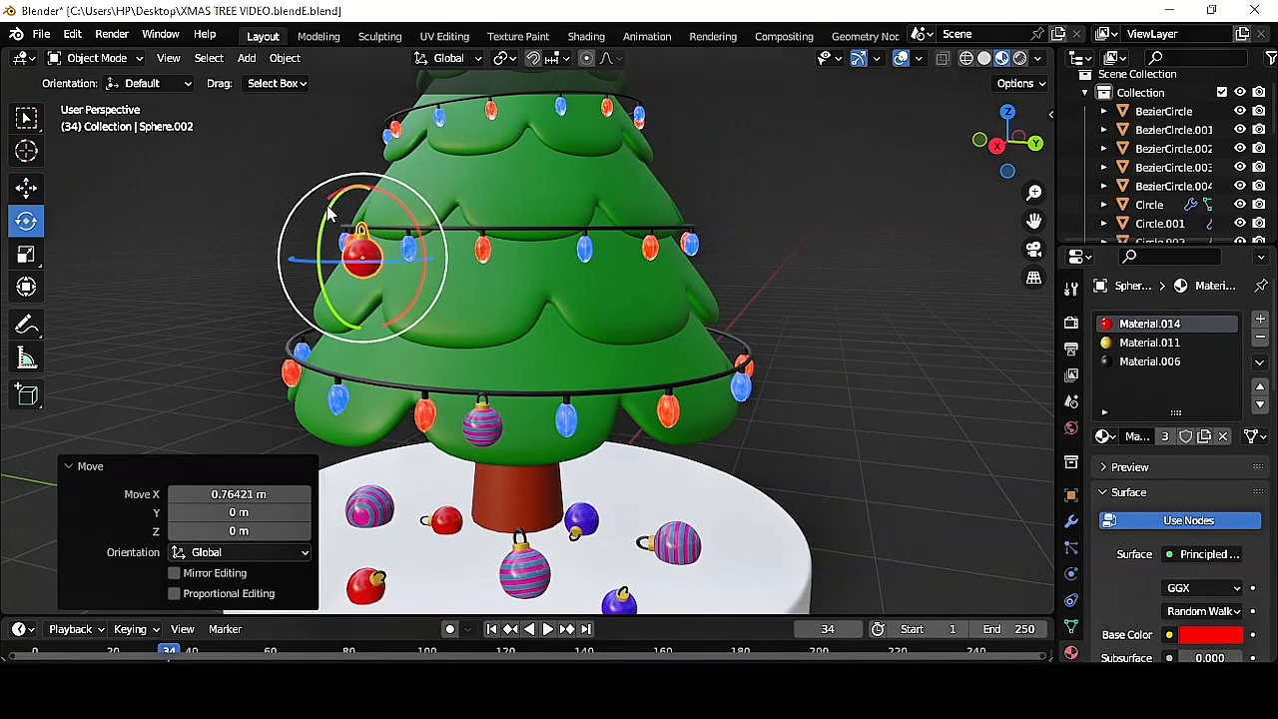
{"action": "left_click_drag", "start_coordinate": [331, 213], "coordinate": [352, 193]}
{"action": "key", "text": "alt+a"}
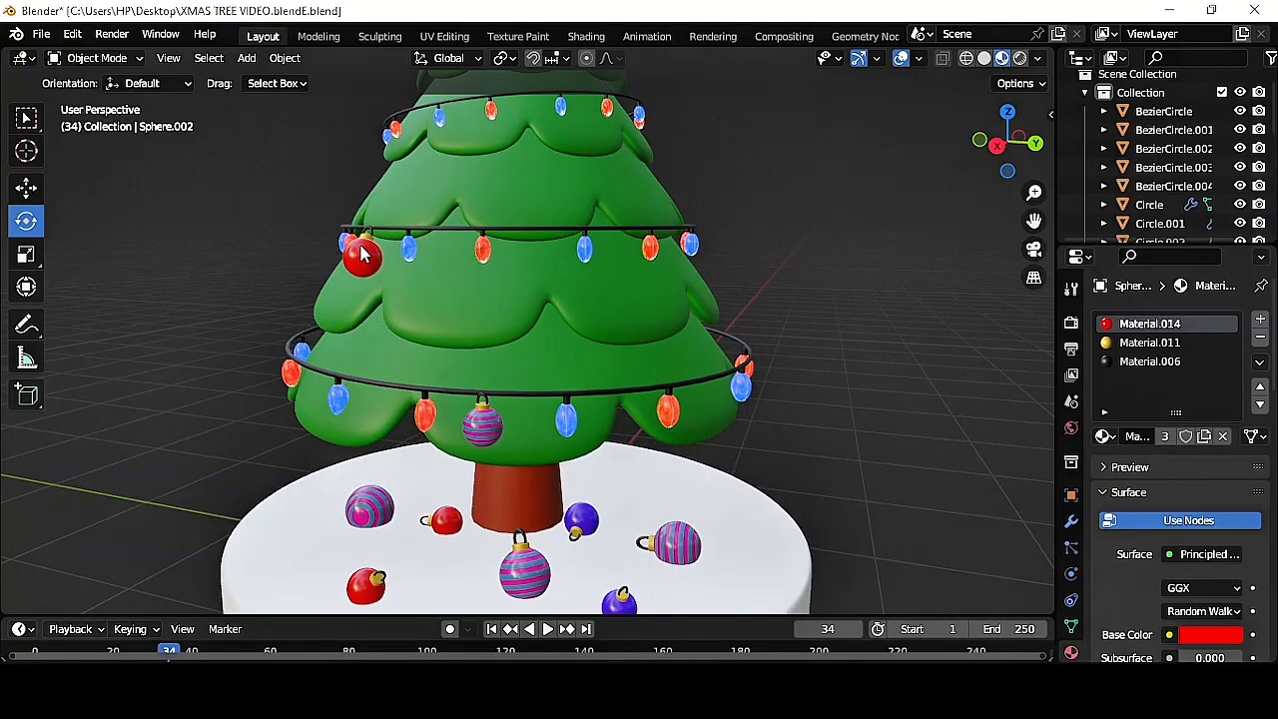
- Rotate the hanging red ornament slightly so it sits straight below the second light string
{"action": "scroll", "coordinate": [406, 274], "scroll_direction": "up", "scroll_amount": 4}
{"action": "middle_click_drag", "start_coordinate": [406, 275], "coordinate": [479, 273]}
{"action": "key", "text": "r"}
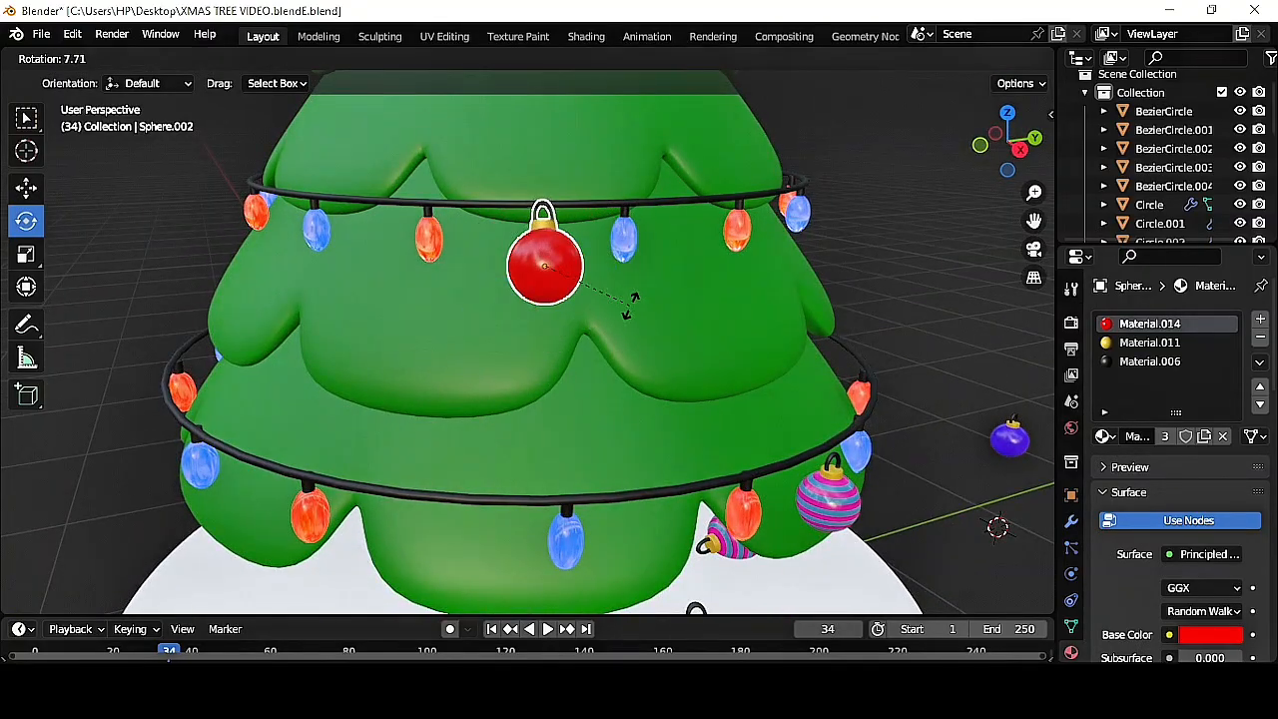
{"action": "left_click", "coordinate": [631, 305]}
{"action": "key", "text": "alt+a"}
{"action": "scroll", "coordinate": [827, 331], "scroll_direction": "down", "scroll_amount": 2}
{"action": "middle_click_drag", "start_coordinate": [800, 451], "coordinate": [862, 442]}
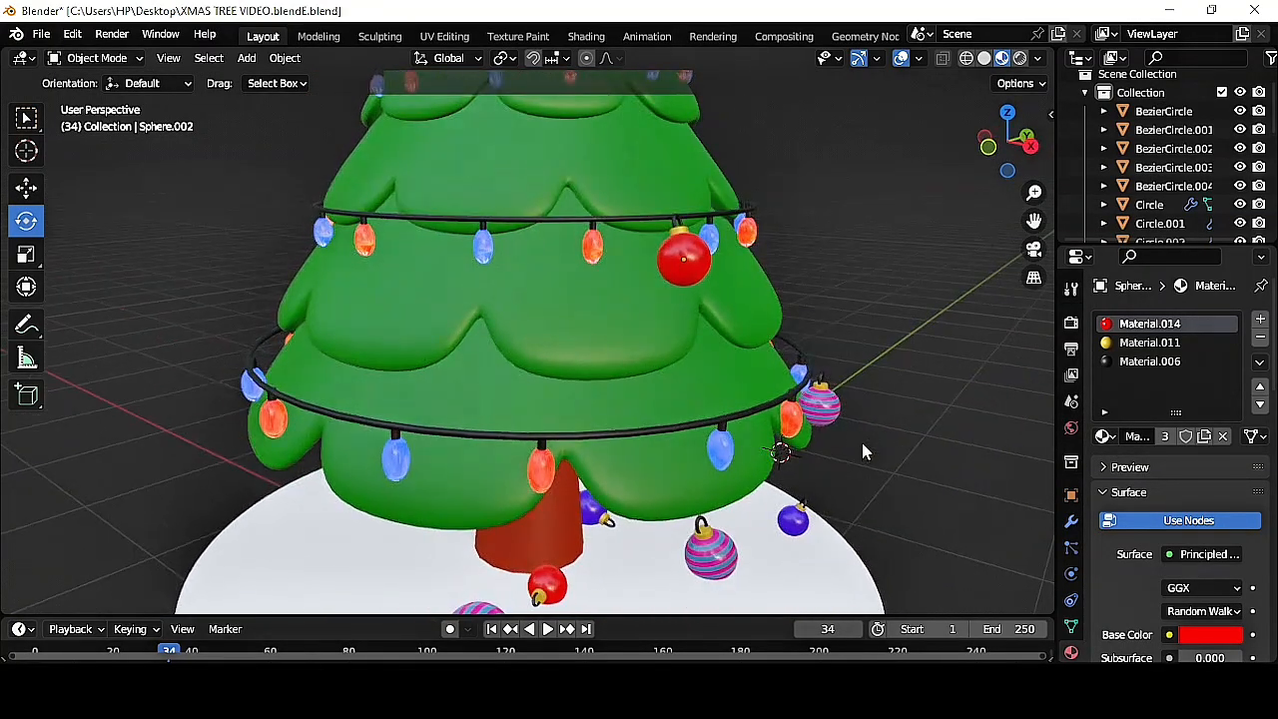
- Adjust the hanging striped ornament's height, distance from the tree and tilt at the lowest light string
{"action": "left_click", "coordinate": [830, 406]}
{"action": "left_click_drag", "start_coordinate": [837, 323], "coordinate": [805, 304]}
{"action": "left_click_drag", "start_coordinate": [895, 398], "coordinate": [874, 395]}
{"action": "key", "text": "r"}
{"action": "left_click", "coordinate": [950, 390]}
{"action": "left_click", "coordinate": [931, 403]}
{"action": "middle_click_drag", "start_coordinate": [931, 404], "coordinate": [721, 421]}
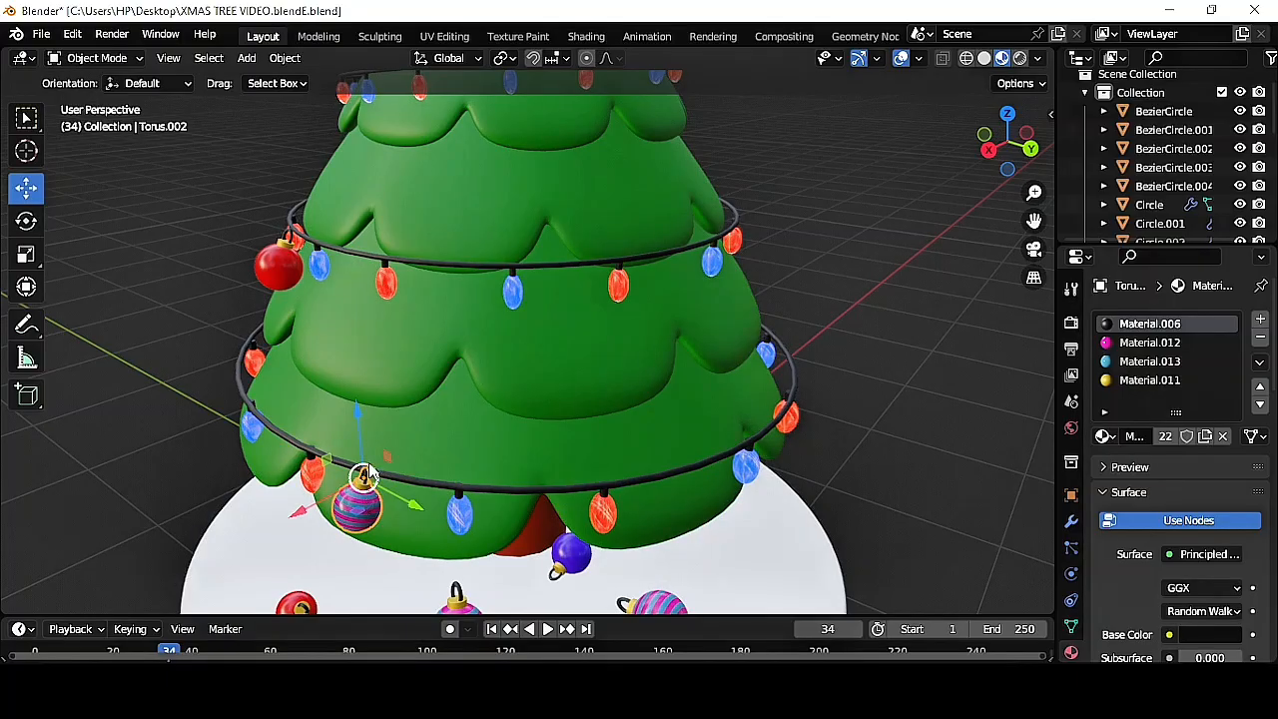
- Fine-tune the striped ornament's height below the lowest light string
{"action": "left_click_drag", "start_coordinate": [361, 436], "coordinate": [366, 441]}
{"action": "middle_click_drag", "start_coordinate": [365, 441], "coordinate": [423, 422]}
{"action": "scroll", "coordinate": [422, 421], "scroll_direction": "down", "scroll_amount": 2}
- Raise the spare blue ornament from the base to the second light string and shift it along Y in front of the tree
{"action": "left_click", "coordinate": [964, 527]}
{"action": "left_click_drag", "start_coordinate": [992, 444], "coordinate": [1018, 280]}
{"action": "left_click_drag", "start_coordinate": [1041, 360], "coordinate": [689, 329]}
{"action": "left_click_drag", "start_coordinate": [647, 239], "coordinate": [650, 174]}
- Resize the raised blue ornament and rotate it about 30.1° around the global X axis
{"action": "scroll", "coordinate": [799, 355], "scroll_direction": "up", "scroll_amount": 1}
{"action": "middle_click_drag", "start_coordinate": [799, 356], "coordinate": [750, 372]}
{"action": "key", "text": "s"}
{"action": "left_click", "coordinate": [732, 355]}
{"action": "left_click", "coordinate": [26, 220]}
{"action": "left_click_drag", "start_coordinate": [689, 314], "coordinate": [794, 296]}
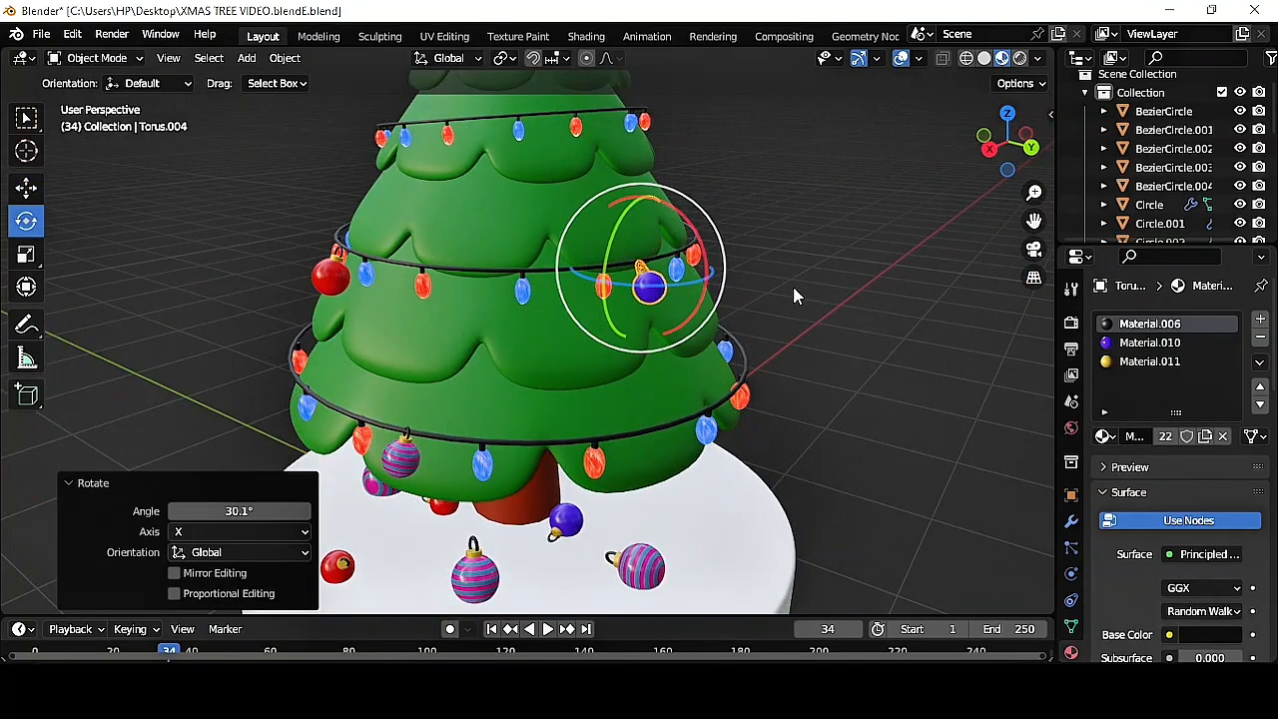
- Nudge the blue ornament slightly upward and about 0.037 m along Y so it hangs from the second light string
{"action": "scroll", "coordinate": [793, 296], "scroll_direction": "up", "scroll_amount": 4}
{"action": "left_click", "coordinate": [26, 187]}
{"action": "left_click_drag", "start_coordinate": [772, 132], "coordinate": [772, 128]}
{"action": "left_click_drag", "start_coordinate": [852, 176], "coordinate": [870, 179]}
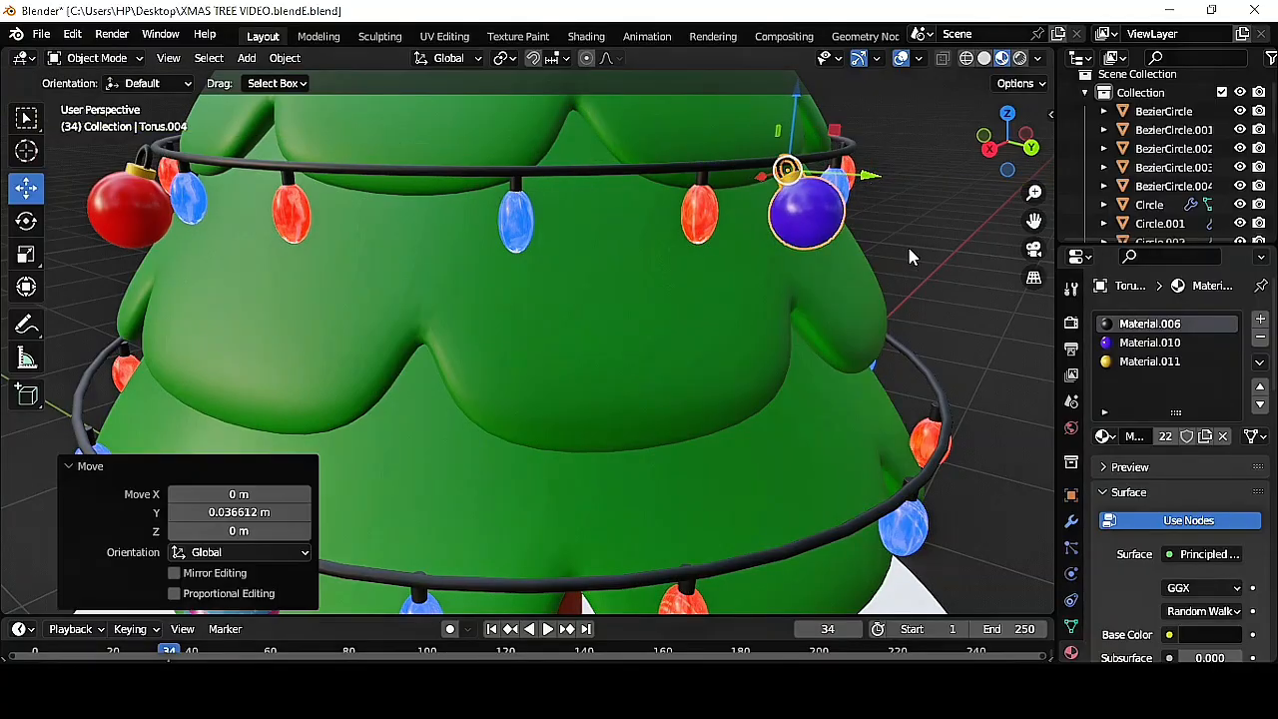
- Duplicate the hanging blue ornament, raise the copy toward the third light string and move it about 0.65 m along X
{"action": "scroll", "coordinate": [907, 255], "scroll_direction": "down", "scroll_amount": 5}
{"action": "middle_click_drag", "start_coordinate": [849, 262], "coordinate": [869, 304]}
{"action": "key", "text": "shift+d"}
{"action": "right_click", "coordinate": [642, 287]}
{"action": "left_click_drag", "start_coordinate": [639, 231], "coordinate": [642, 157]}
{"action": "left_click_drag", "start_coordinate": [708, 214], "coordinate": [702, 214]}
{"action": "left_click_drag", "start_coordinate": [603, 223], "coordinate": [545, 245]}
{"action": "middle_click_drag", "start_coordinate": [788, 310], "coordinate": [667, 328]}
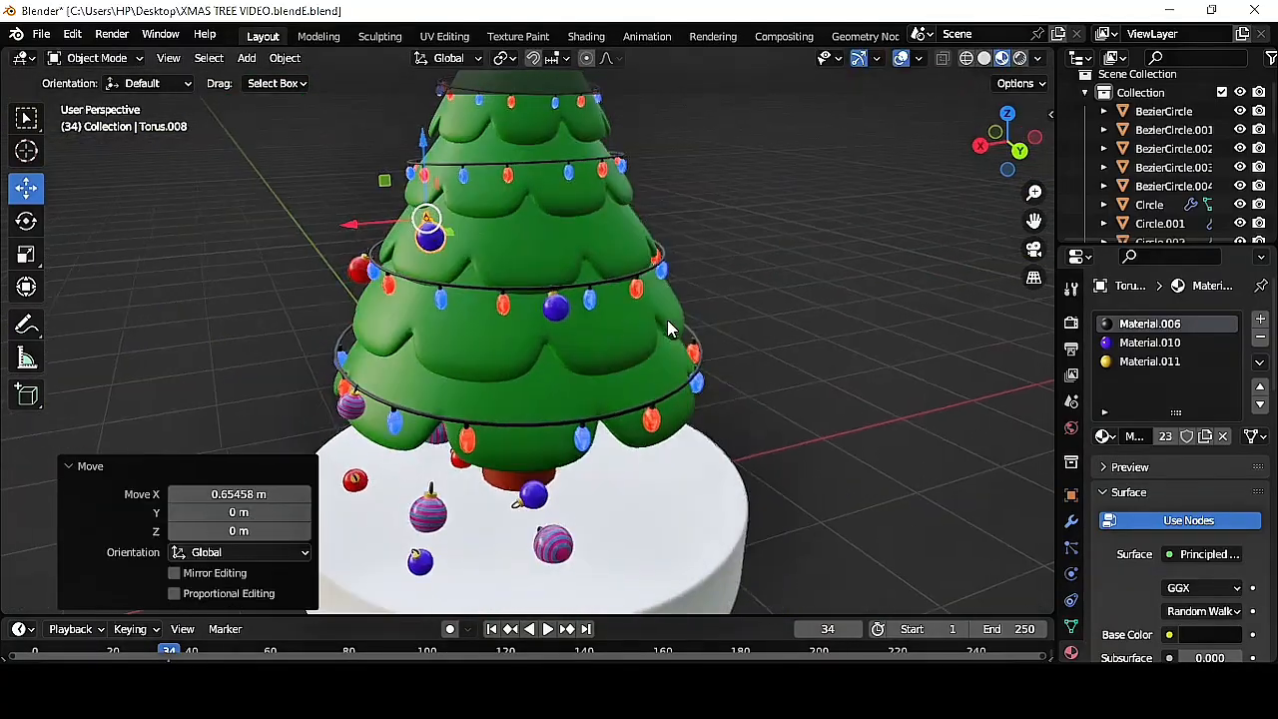
- Shift the blue copy along X and Y to sit against the foliage below the third light string
{"action": "left_click_drag", "start_coordinate": [345, 224], "coordinate": [379, 222]}
{"action": "middle_click_drag", "start_coordinate": [499, 318], "coordinate": [673, 314]}
{"action": "left_click_drag", "start_coordinate": [745, 209], "coordinate": [700, 209]}
{"action": "left_click", "coordinate": [717, 225]}
- Duplicate the red ornament on the second light string, raise the copy to the fourth string and scale it down
{"action": "left_click", "coordinate": [436, 316]}
{"action": "key", "text": "shift+d"}
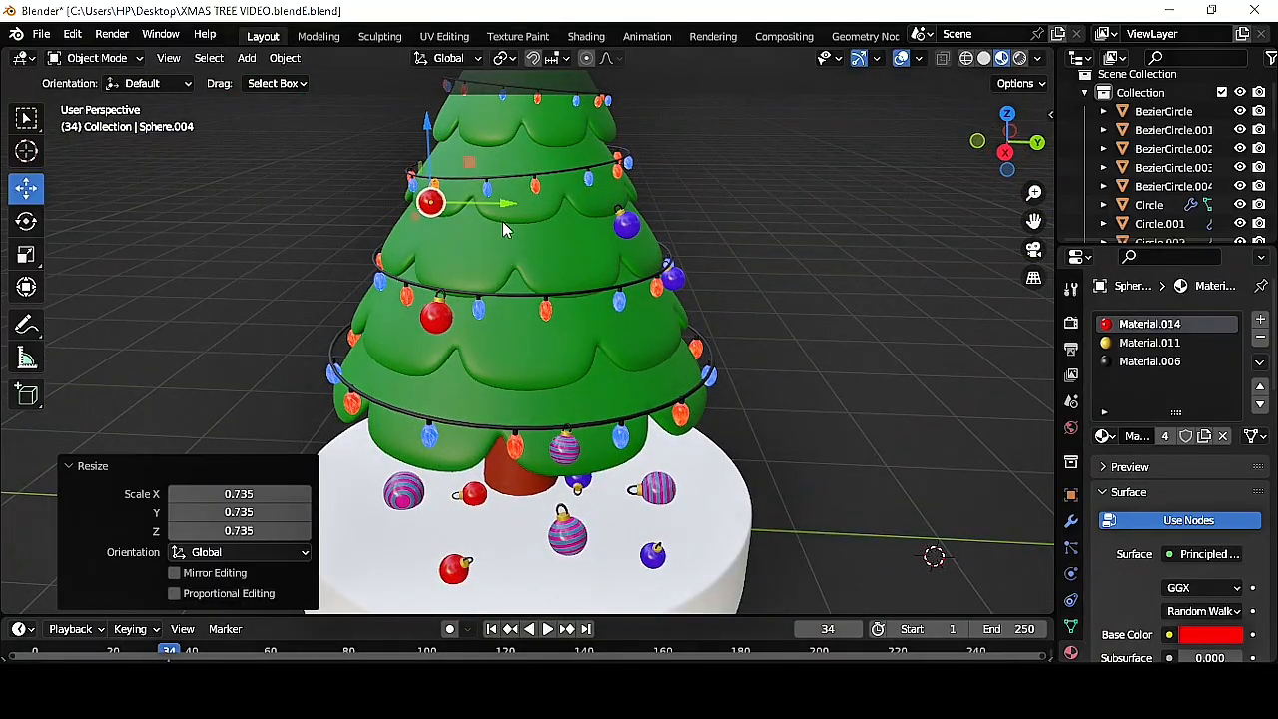
{"action": "left_click_drag", "start_coordinate": [493, 36], "coordinate": [491, 8]}
{"action": "middle_click_drag", "start_coordinate": [560, 180], "coordinate": [639, 215]}
{"action": "key", "text": "s"}
{"action": "left_click", "coordinate": [616, 198]}
- Duplicate the lowest hanging striped ornament, raise the copy about 0.65 m to the second light string and bring it toward the tree
{"action": "left_click", "coordinate": [651, 442]}
{"action": "left_click_drag", "start_coordinate": [658, 354], "coordinate": [659, 262]}
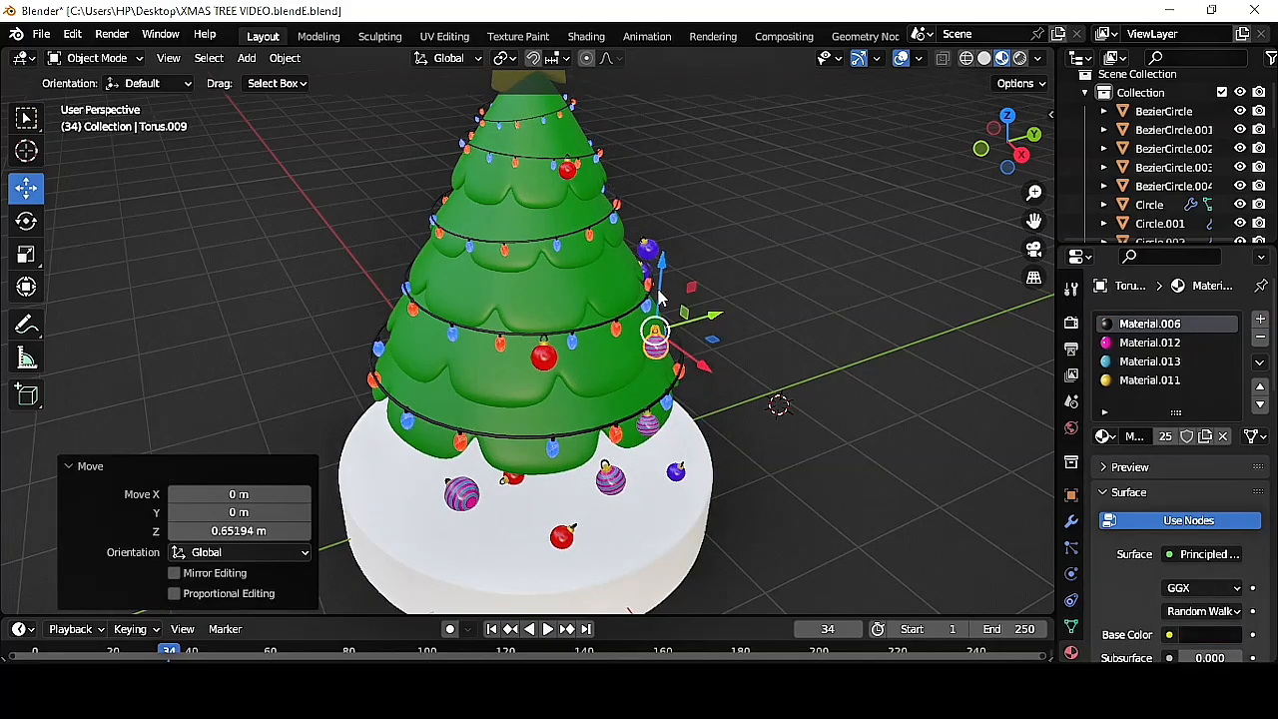
{"action": "left_click_drag", "start_coordinate": [702, 370], "coordinate": [679, 352]}
{"action": "middle_click_drag", "start_coordinate": [711, 397], "coordinate": [671, 362]}
{"action": "key", "text": "r"}
{"action": "right_click", "coordinate": [667, 329]}
- Duplicate the blue ornament at the third light string, move the copy across the front along negative Y and rotate it
{"action": "left_click", "coordinate": [651, 171]}
{"action": "key", "text": "shift+d"}
{"action": "right_click", "coordinate": [677, 193]}
{"action": "left_click_drag", "start_coordinate": [704, 158], "coordinate": [509, 160]}
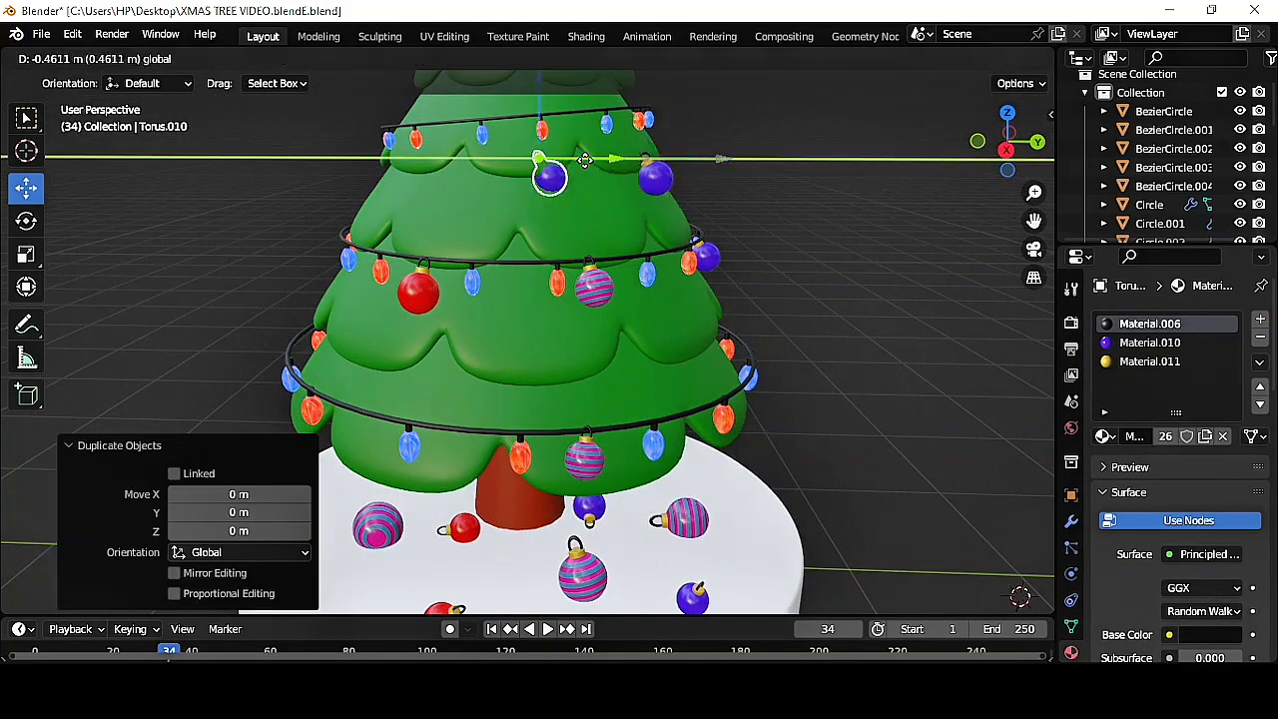
{"action": "key", "text": "r"}
{"action": "left_click", "coordinate": [775, 209]}
- Duplicate the red ornament on the second light string, lower the copy to the lowest string and move it outward along X
{"action": "scroll", "coordinate": [651, 407], "scroll_direction": "down", "scroll_amount": 3}
{"action": "left_click", "coordinate": [459, 310]}
{"action": "key", "text": "shift+d"}
{"action": "right_click", "coordinate": [458, 290]}
{"action": "left_click_drag", "start_coordinate": [455, 257], "coordinate": [440, 354]}
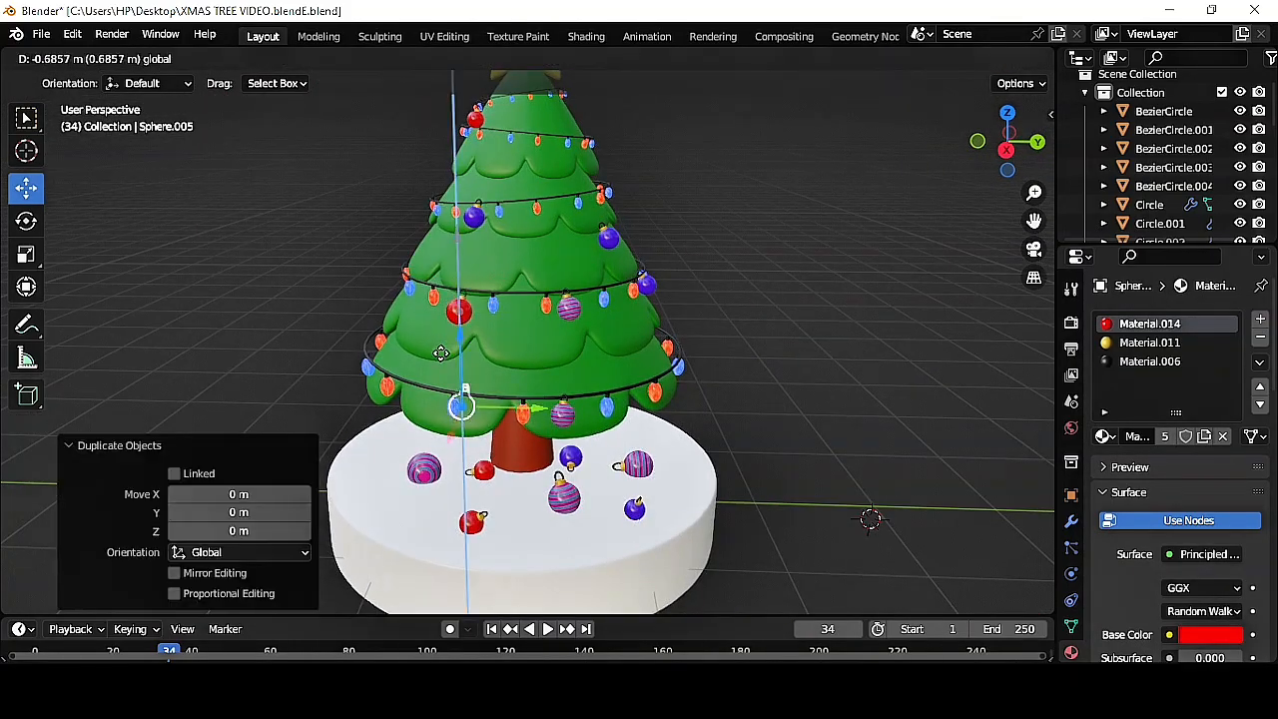
{"action": "left_click_drag", "start_coordinate": [423, 250], "coordinate": [424, 344]}
{"action": "middle_click_drag", "start_coordinate": [439, 370], "coordinate": [539, 399]}
{"action": "left_click_drag", "start_coordinate": [553, 432], "coordinate": [571, 428]}
- Move the original blue ornament from the third light string up to the front of the fourth string
{"action": "middle_click_drag", "start_coordinate": [656, 440], "coordinate": [669, 479]}
{"action": "left_click", "coordinate": [668, 216]}
{"action": "left_click_drag", "start_coordinate": [725, 230], "coordinate": [710, 224]}
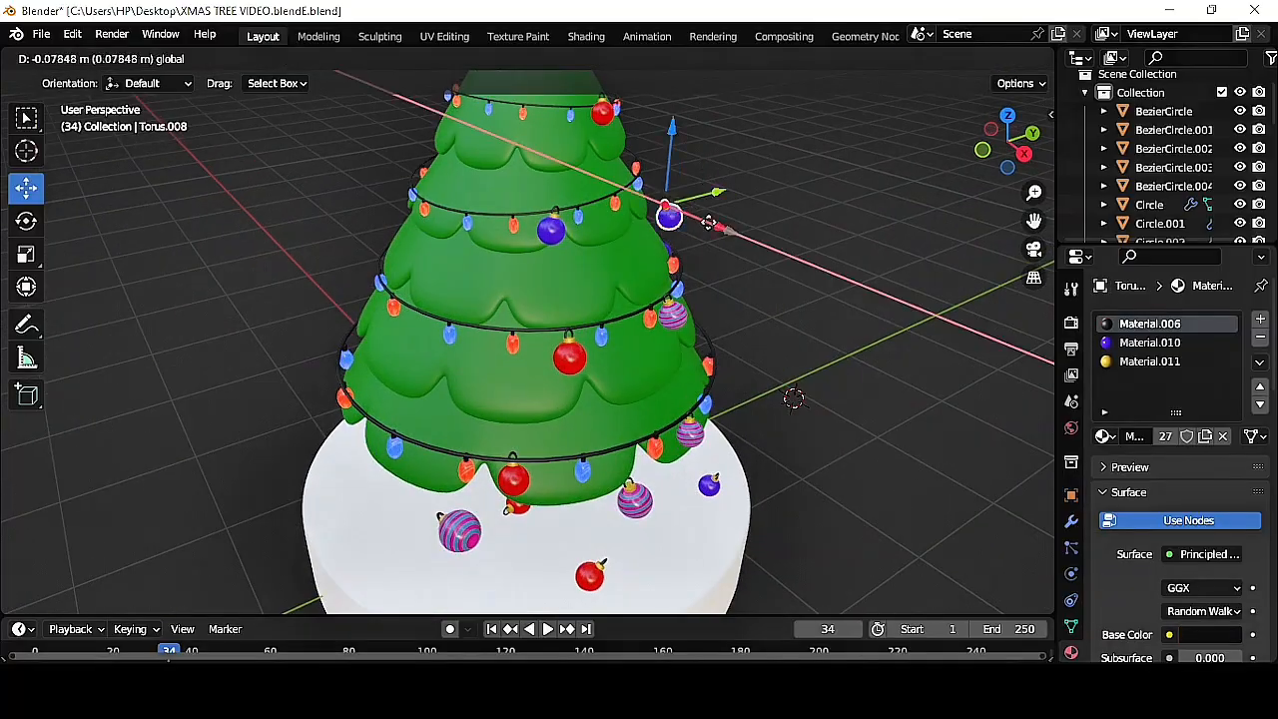
{"action": "middle_click_drag", "start_coordinate": [719, 227], "coordinate": [649, 240]}
{"action": "left_click_drag", "start_coordinate": [651, 249], "coordinate": [602, 248]}
{"action": "left_click_drag", "start_coordinate": [527, 62], "coordinate": [525, 92]}
{"action": "middle_click_drag", "start_coordinate": [760, 195], "coordinate": [732, 215]}
{"action": "left_click", "coordinate": [732, 216]}
- Bring the red ornament near the fourth light string in against the tree and rotate it to follow the slope
{"action": "scroll", "coordinate": [699, 225], "scroll_direction": "up", "scroll_amount": 1}
{"action": "middle_click_drag", "start_coordinate": [420, 79], "coordinate": [445, 221], "text": "shift"}
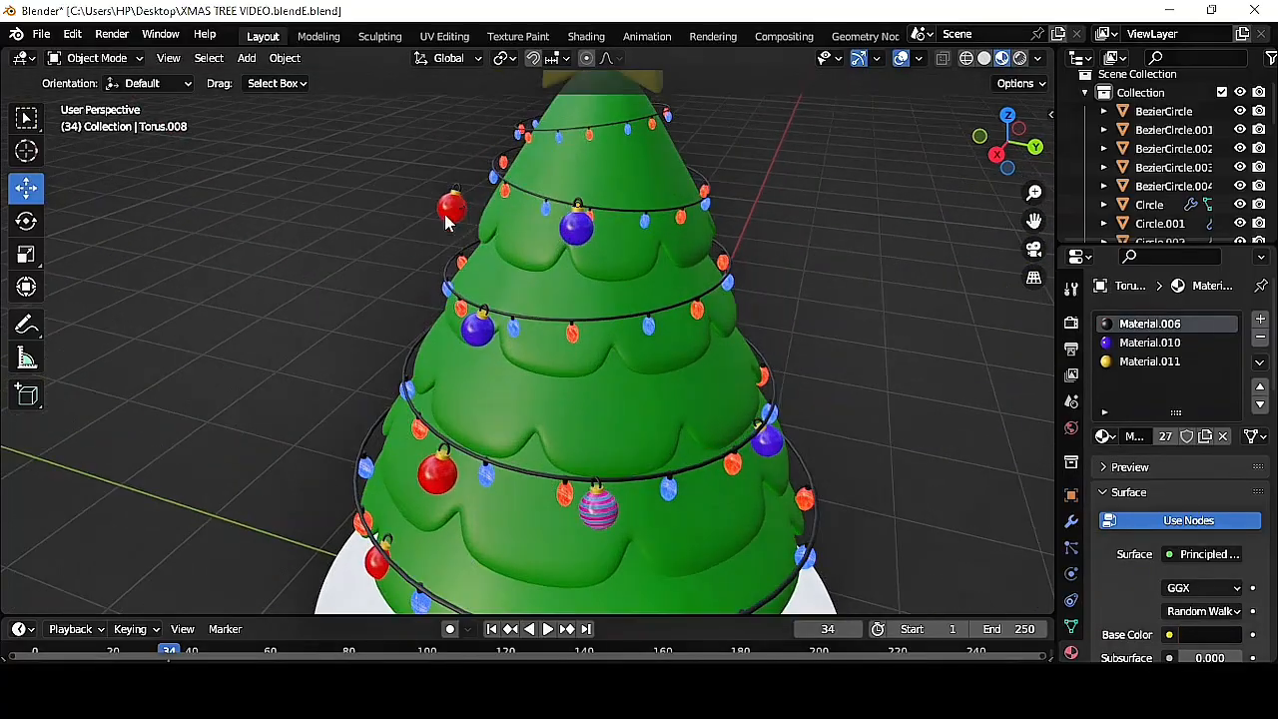
{"action": "middle_click_drag", "start_coordinate": [480, 132], "coordinate": [590, 200]}
{"action": "key", "text": "r"}
{"action": "left_click", "coordinate": [682, 170]}
- Adjust the height and Y position of the blue ornament on the fourth light string and tilt it
{"action": "left_click", "coordinate": [562, 250]}
{"action": "left_click_drag", "start_coordinate": [563, 229], "coordinate": [563, 224]}
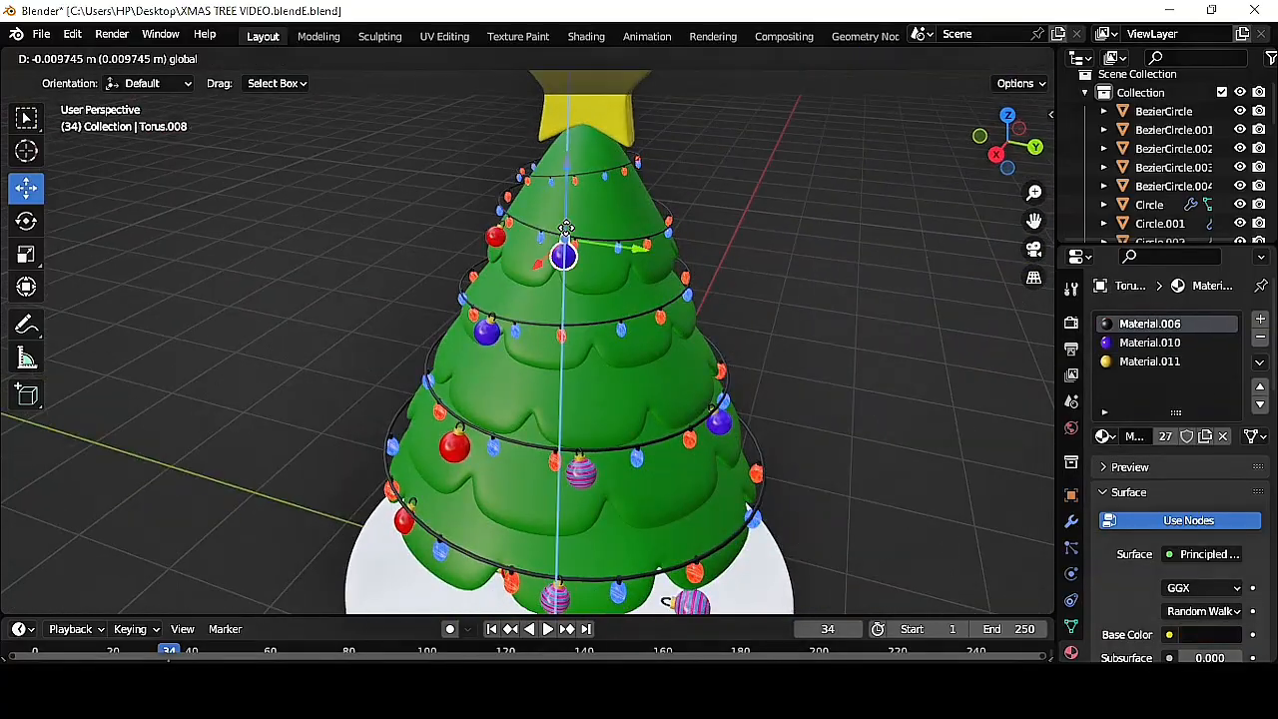
{"action": "left_click_drag", "start_coordinate": [699, 226], "coordinate": [676, 221]}
{"action": "key", "text": "r"}
{"action": "left_click", "coordinate": [777, 234]}
{"action": "middle_click_drag", "start_coordinate": [777, 235], "coordinate": [768, 261]}
{"action": "left_click", "coordinate": [665, 216]}
- Duplicate the blue ornament at the third light string and move the copy to another spot along the string
{"action": "left_click", "coordinate": [656, 310]}
{"action": "key", "text": "shift+d"}
{"action": "right_click", "coordinate": [656, 310]}
{"action": "left_click_drag", "start_coordinate": [677, 284], "coordinate": [605, 270]}
{"action": "middle_click_drag", "start_coordinate": [605, 269], "coordinate": [449, 250]}
{"action": "scroll", "coordinate": [419, 225], "scroll_direction": "up", "scroll_amount": 4}
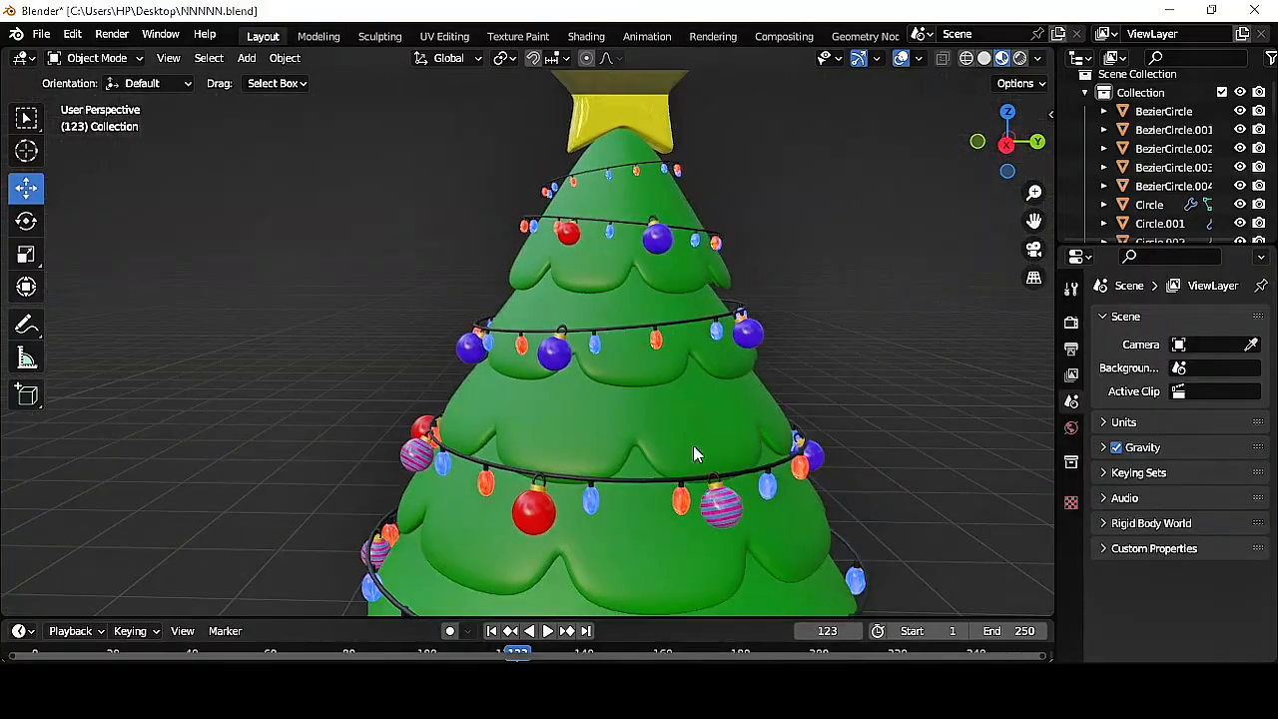
- Duplicate the striped ornament on the second light string, raise the copy about 1.19 m and place it below the top string
{"action": "left_click", "coordinate": [721, 506]}
{"action": "key", "text": "shift+d"}
{"action": "right_click", "coordinate": [721, 506]}
{"action": "left_click_drag", "start_coordinate": [715, 432], "coordinate": [763, 128]}
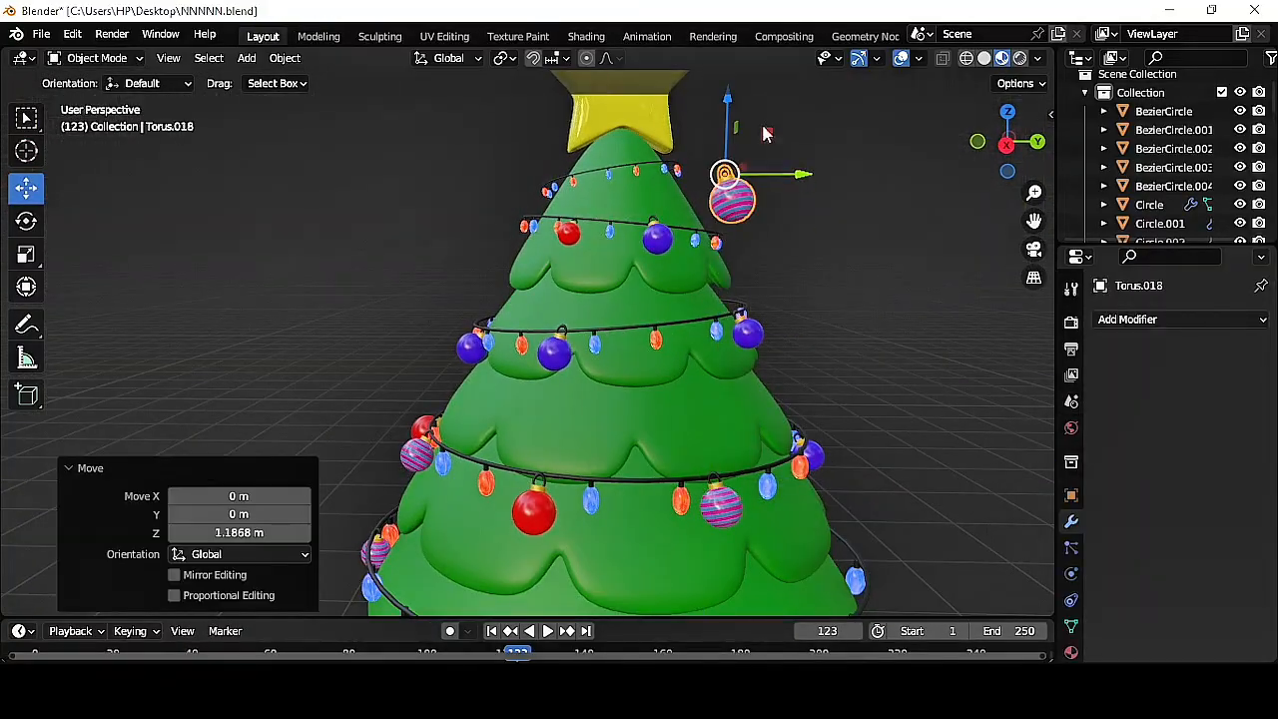
{"action": "scroll", "coordinate": [615, 139], "scroll_direction": "up", "scroll_amount": 3}
{"action": "middle_click_drag", "start_coordinate": [701, 235], "coordinate": [599, 240]}
{"action": "left_click_drag", "start_coordinate": [217, 205], "coordinate": [430, 187]}
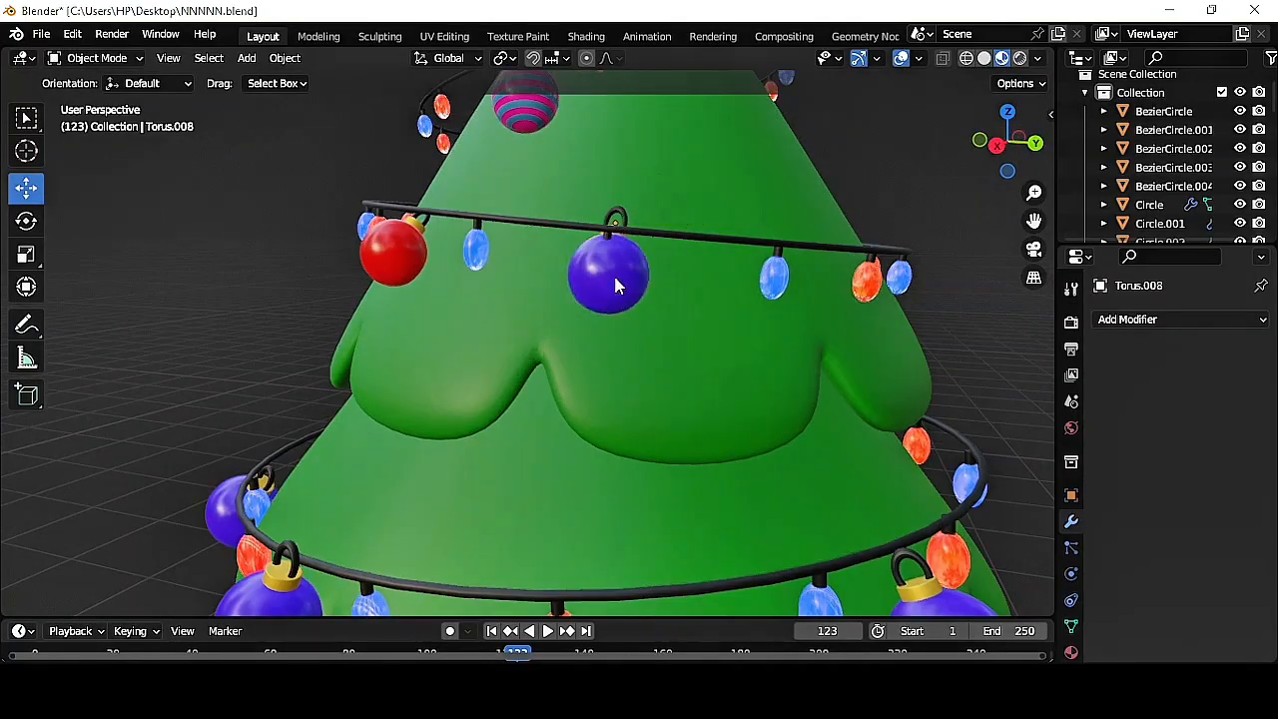
- Reposition the blue ornament on the fourth light string vertically and sideways, and rotate it to hang from the wire
{"action": "left_click", "coordinate": [615, 278]}
{"action": "left_click_drag", "start_coordinate": [616, 150], "coordinate": [616, 163]}
{"action": "left_click_drag", "start_coordinate": [693, 230], "coordinate": [750, 236]}
{"action": "key", "text": "r"}
{"action": "left_click", "coordinate": [748, 253]}
{"action": "left_click", "coordinate": [842, 194]}
- Place the 3D cursor at the foot of the white base, add a mesh plane there and scale it by 3.107
{"action": "scroll", "coordinate": [841, 193], "scroll_direction": "down", "scroll_amount": 8}
{"action": "middle_click_drag", "start_coordinate": [623, 412], "coordinate": [2, 264]}
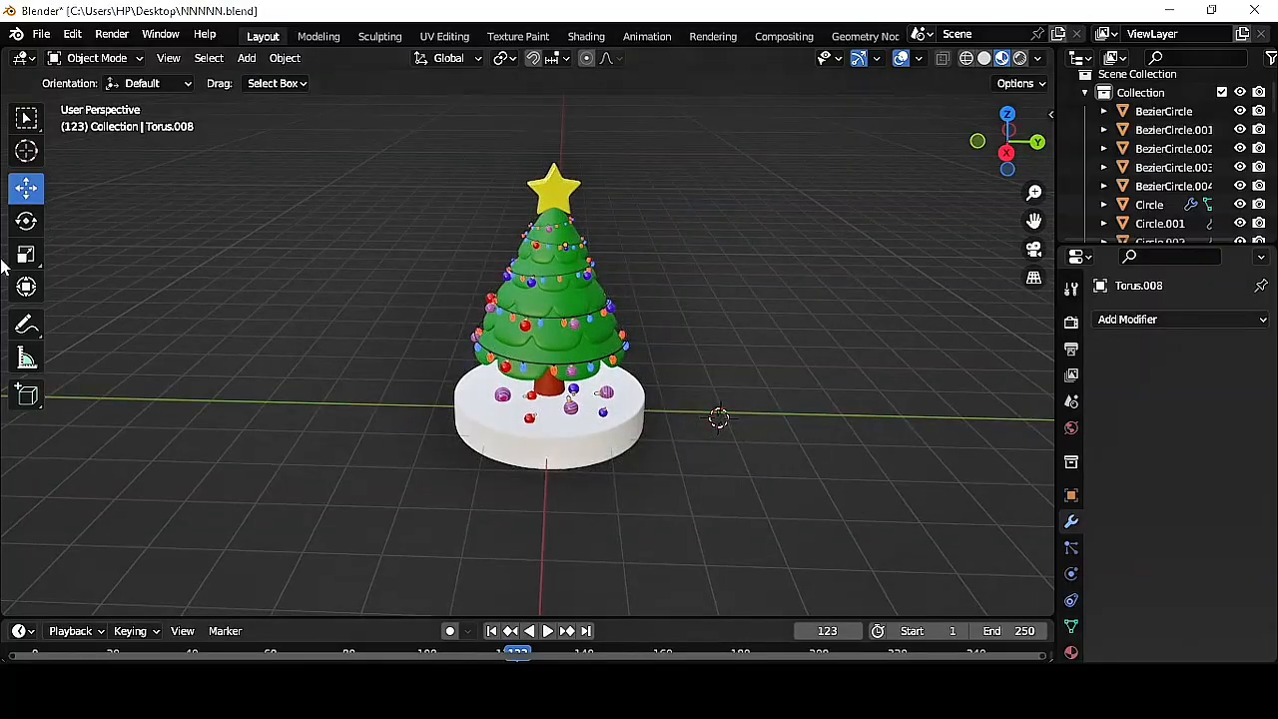
{"action": "left_click", "coordinate": [544, 473]}
{"action": "left_click", "coordinate": [246, 58]}
{"action": "left_click", "coordinate": [419, 79]}
{"action": "scroll", "coordinate": [684, 405], "scroll_direction": "down", "scroll_amount": 2}
{"action": "key", "text": "s"}
{"action": "left_click", "coordinate": [798, 375]}
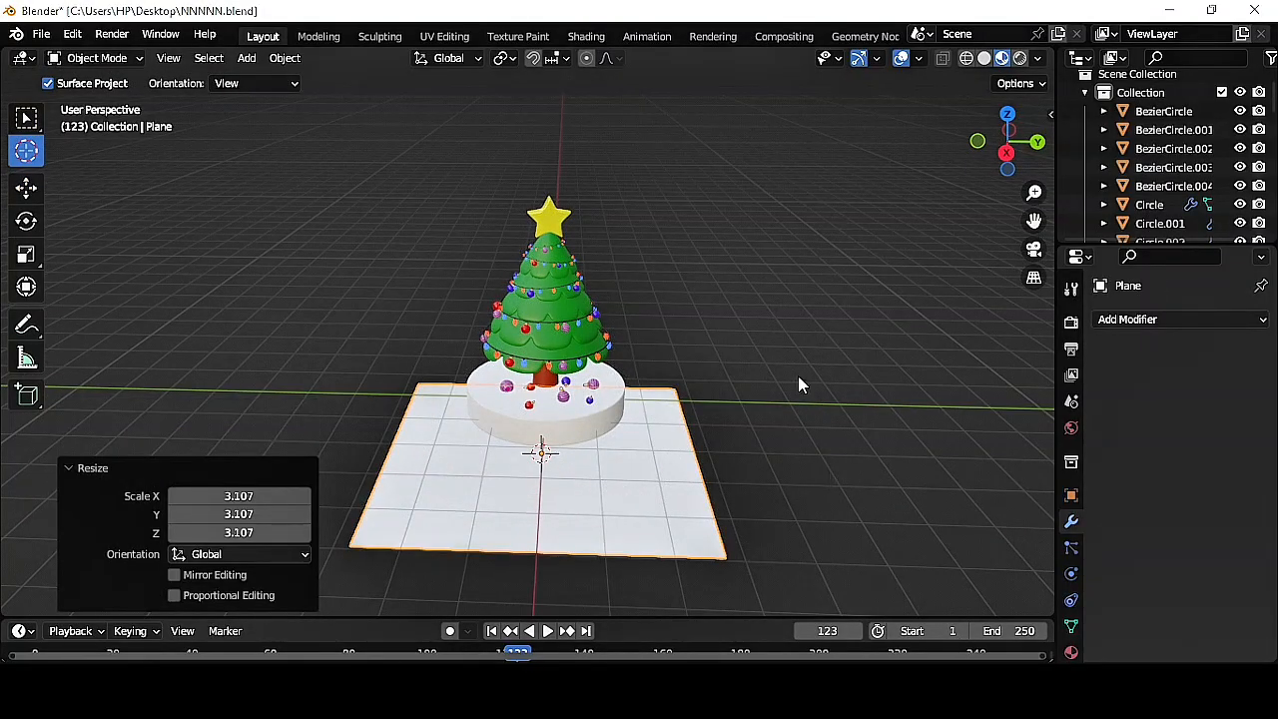
- Scale the plane up further and, in the right orthographic view, raise it to the underside of the base
{"action": "key", "text": "s"}
{"action": "left_click", "coordinate": [780, 585]}
{"action": "key", "text": "KP_3"}
{"action": "left_click", "coordinate": [26, 187]}
{"action": "left_click_drag", "start_coordinate": [540, 337], "coordinate": [540, 306]}
- Select all objects and raise the whole scene slightly
{"action": "key", "text": "a"}
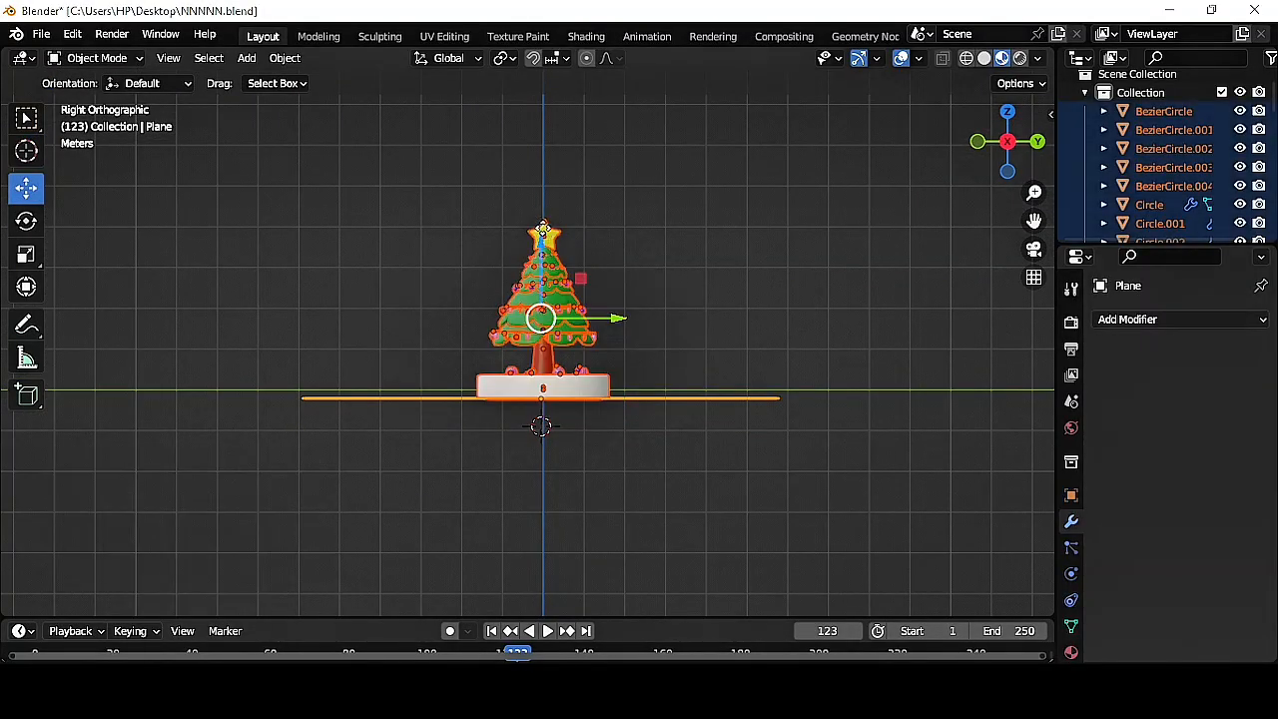
{"action": "left_click_drag", "start_coordinate": [540, 234], "coordinate": [540, 227]}
{"action": "scroll", "coordinate": [546, 432], "scroll_direction": "up", "scroll_amount": 3}
{"action": "middle_click_drag", "start_coordinate": [546, 432], "coordinate": [551, 477]}
- Fine-tune the floor plane's height beneath the base and rescale it
{"action": "left_click", "coordinate": [649, 469]}
{"action": "left_click_drag", "start_coordinate": [550, 354], "coordinate": [551, 359]}
{"action": "scroll", "coordinate": [550, 359], "scroll_direction": "down", "scroll_amount": 1}
{"action": "key", "text": "s"}
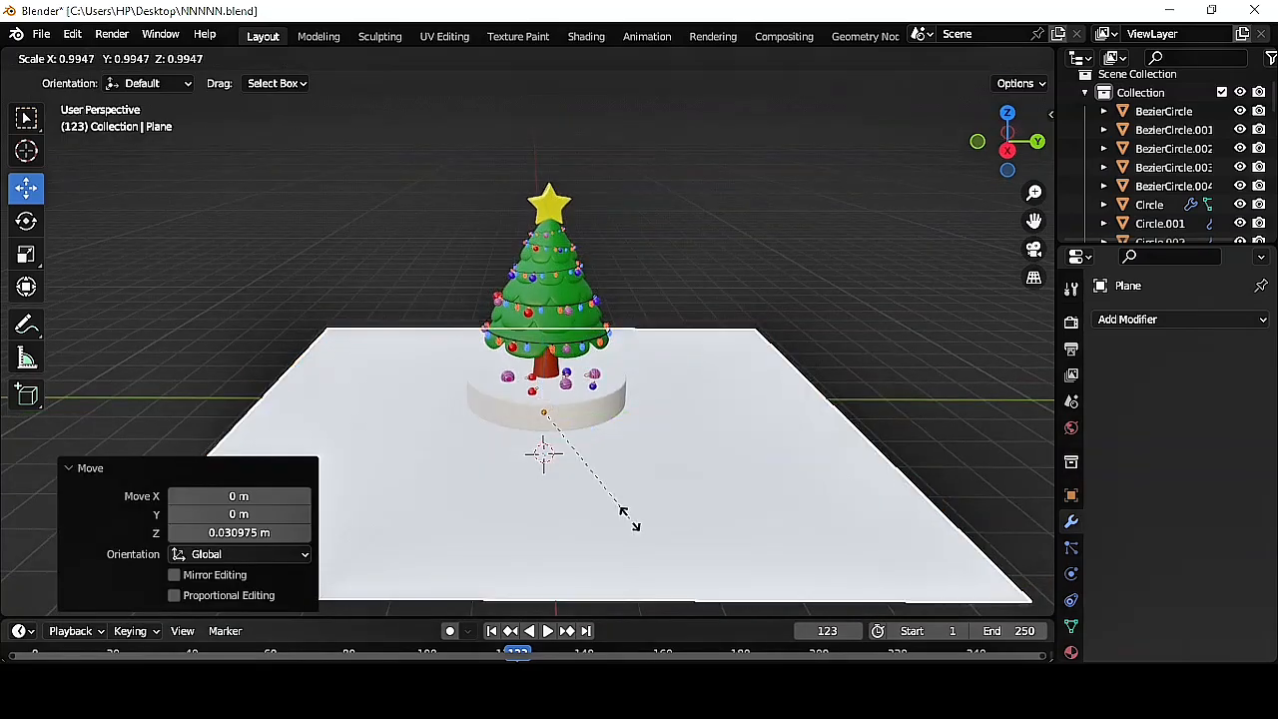
{"action": "left_click", "coordinate": [621, 508]}
{"action": "left_click_drag", "start_coordinate": [546, 434], "coordinate": [546, 413]}
- Extrude the floor plane's rear edge upward along Z in Edit Mode to form a backdrop wall behind the tree
{"action": "key", "text": "Tab"}
{"action": "scroll", "coordinate": [370, 289], "scroll_direction": "up", "scroll_amount": 1}
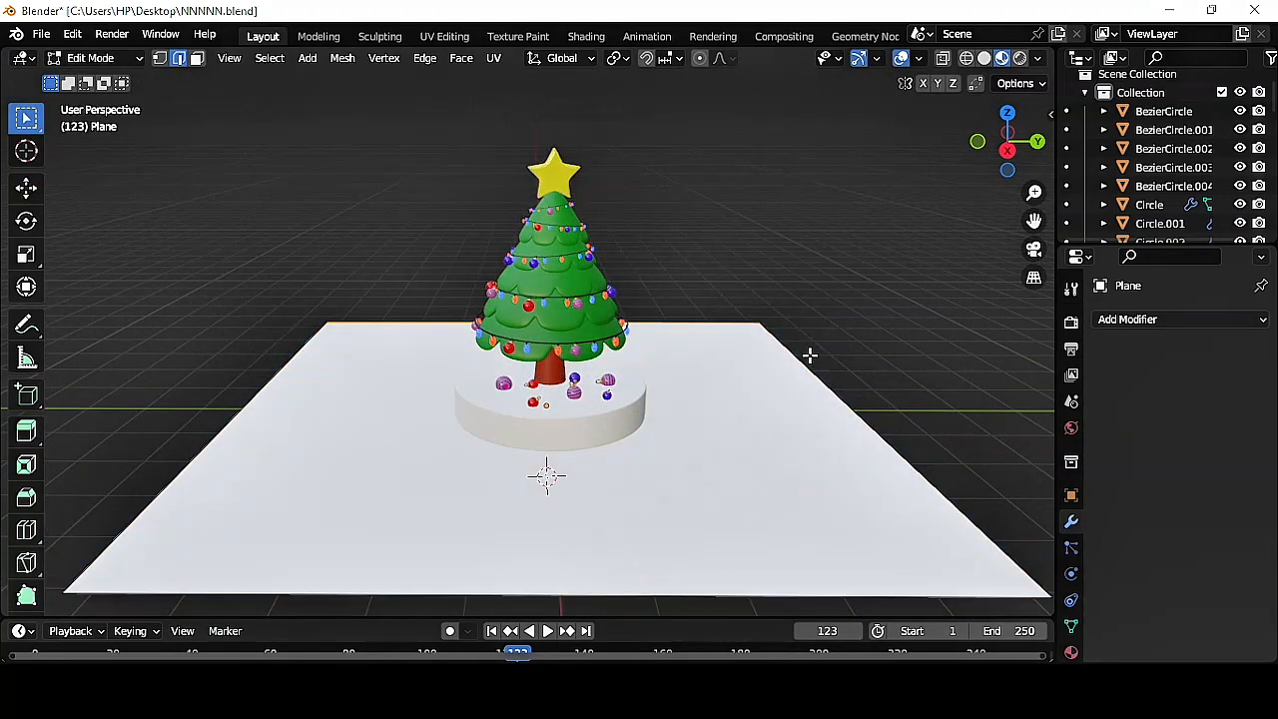
{"action": "scroll", "coordinate": [810, 356], "scroll_direction": "down", "scroll_amount": 1}
{"action": "key", "text": "e"}
{"action": "key", "text": "z"}
{"action": "left_click", "coordinate": [796, 66]}
- Bevel the edge where the floor meets the backdrop wall into a rounded curve
{"action": "scroll", "coordinate": [796, 137], "scroll_direction": "up", "scroll_amount": 2}
{"action": "left_click", "coordinate": [739, 320]}
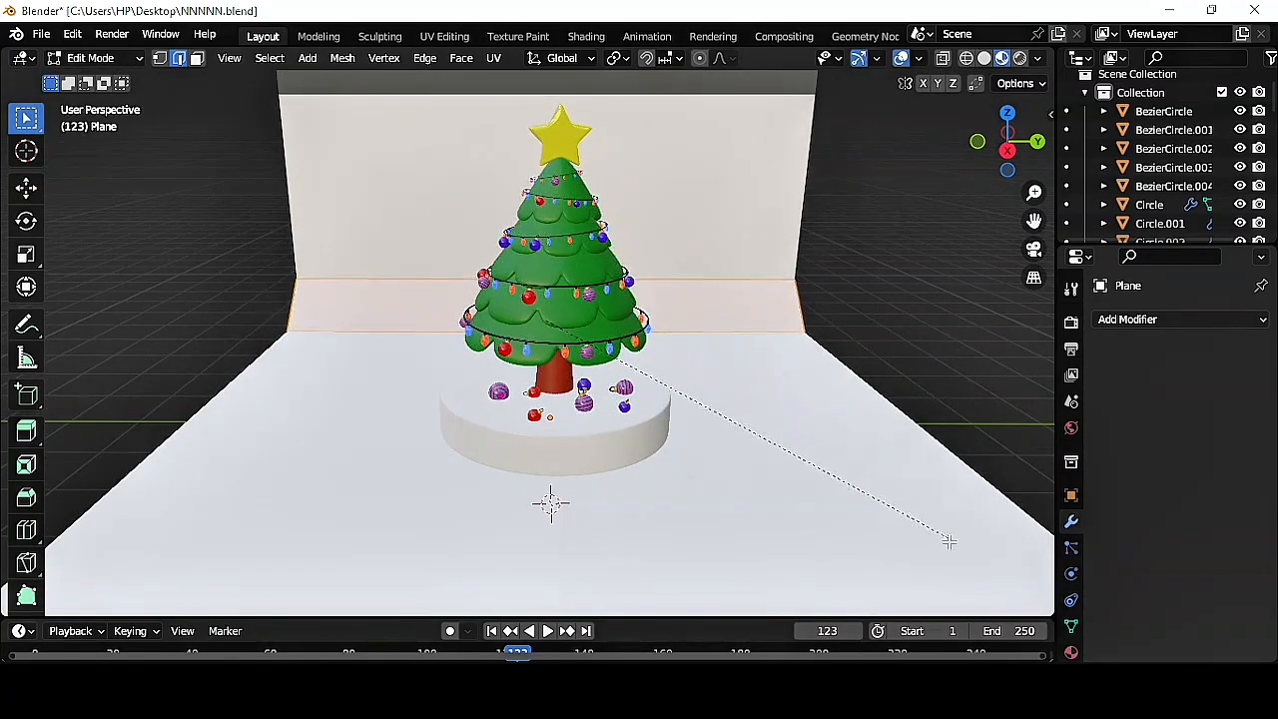
{"action": "left_click", "coordinate": [946, 589]}
{"action": "left_click", "coordinate": [782, 254]}
- Return to Object Mode and stretch the backdrop along the Y axis to fill the view behind the tree
{"action": "left_click", "coordinate": [92, 58]}
{"action": "left_click", "coordinate": [94, 81]}
{"action": "scroll", "coordinate": [705, 334], "scroll_direction": "down", "scroll_amount": 2}
{"action": "key", "text": "s"}
{"action": "key", "text": "y"}
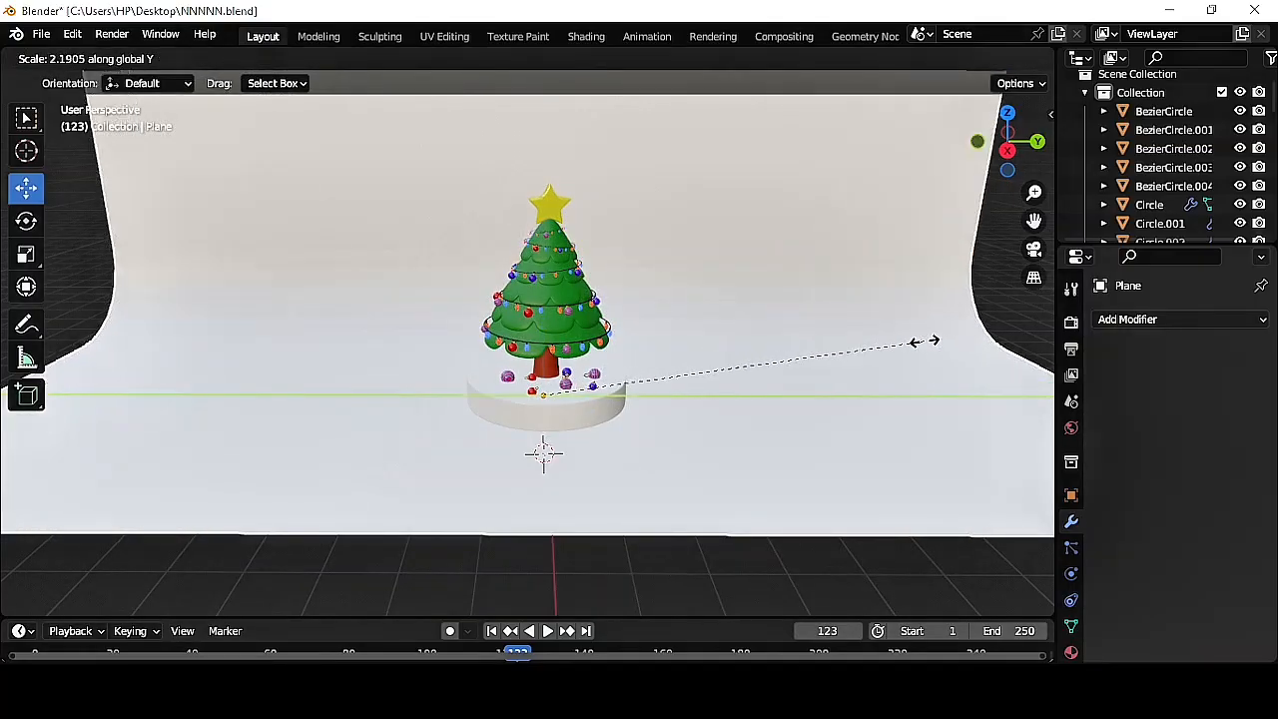
{"action": "left_click", "coordinate": [1010, 331]}
- Give the backdrop a new material with a dark purple-blue base color and shade it smooth
{"action": "scroll", "coordinate": [636, 329], "scroll_direction": "up", "scroll_amount": 3}
{"action": "left_click", "coordinate": [1071, 652]}
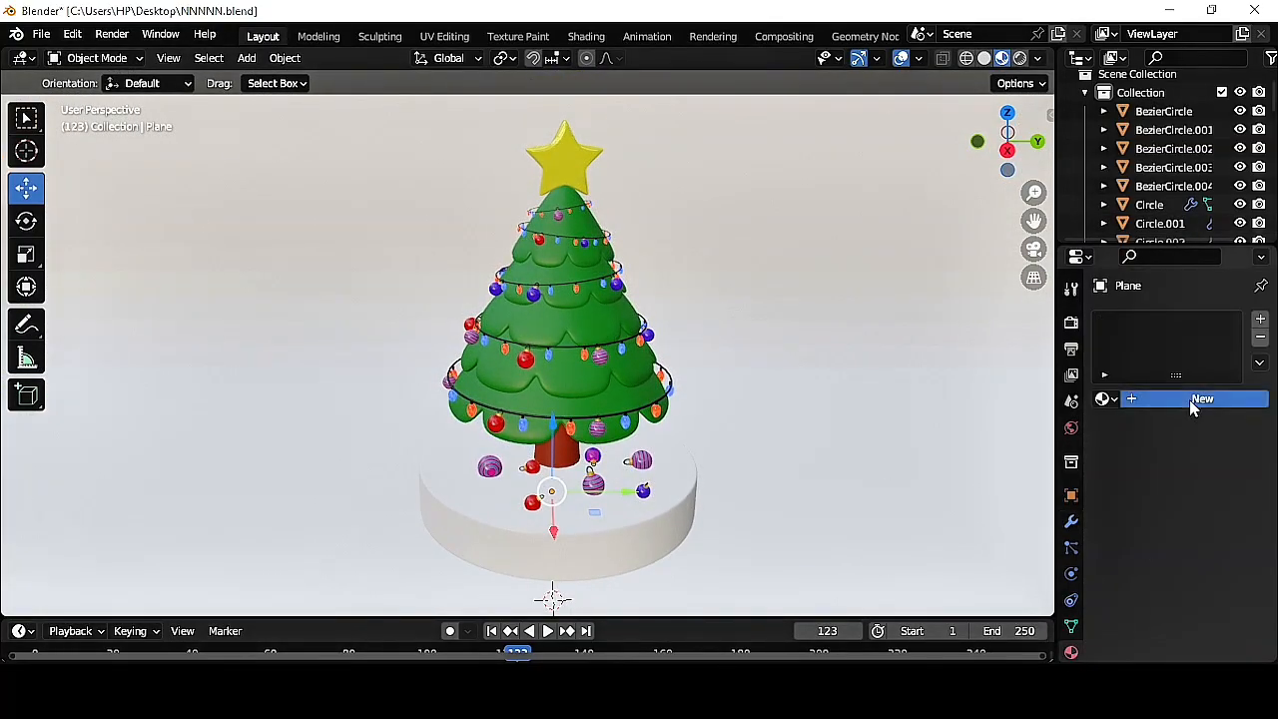
{"action": "left_click", "coordinate": [1202, 398]}
{"action": "left_click", "coordinate": [1209, 597]}
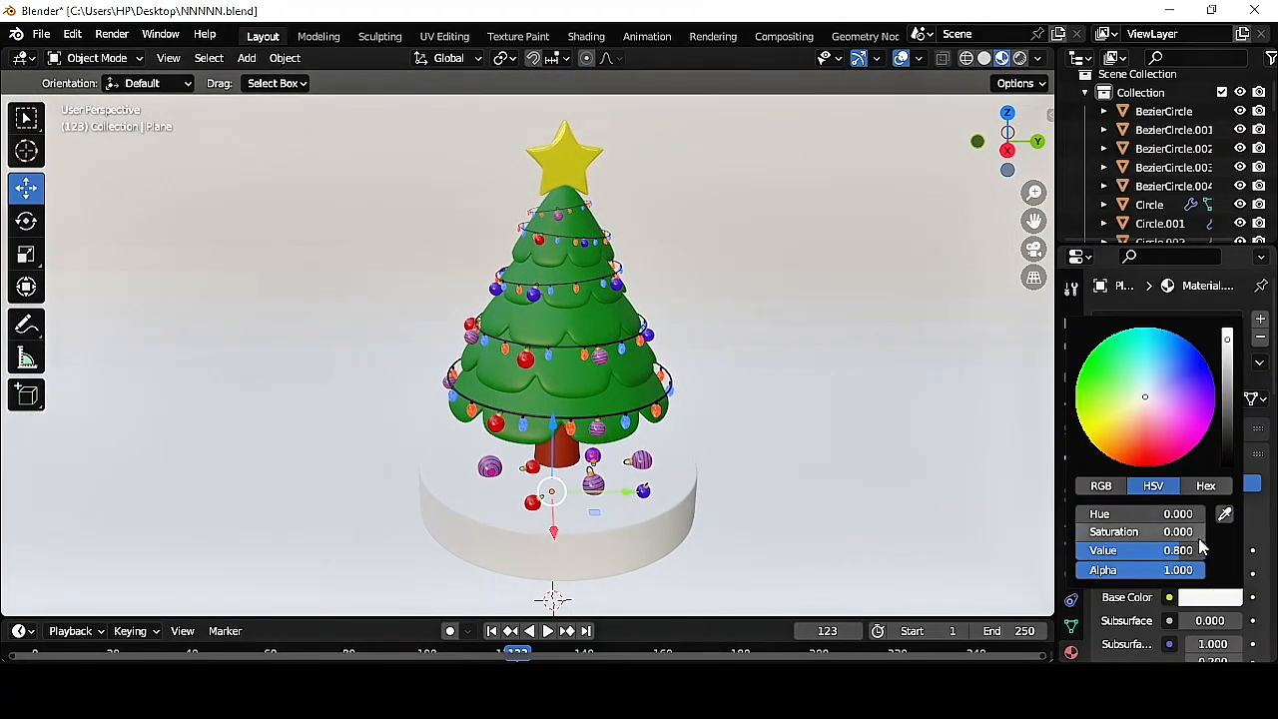
{"action": "left_click", "coordinate": [1203, 391]}
{"action": "left_click_drag", "start_coordinate": [1228, 349], "coordinate": [1234, 420]}
{"action": "scroll", "coordinate": [723, 433], "scroll_direction": "down", "scroll_amount": 1}
{"action": "middle_click_drag", "start_coordinate": [723, 433], "coordinate": [694, 429]}
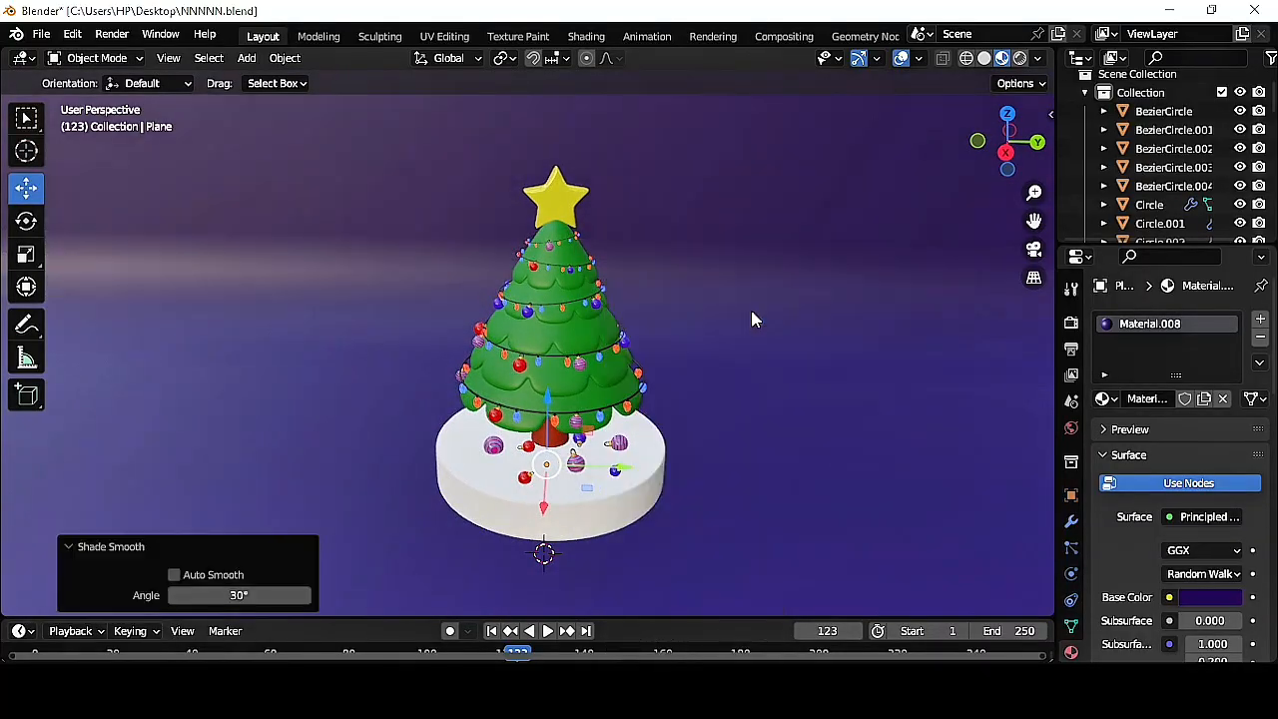
{"action": "scroll", "coordinate": [765, 405], "scroll_direction": "down", "scroll_amount": 3}
{"action": "scroll", "coordinate": [955, 277], "scroll_direction": "up", "scroll_amount": 3}
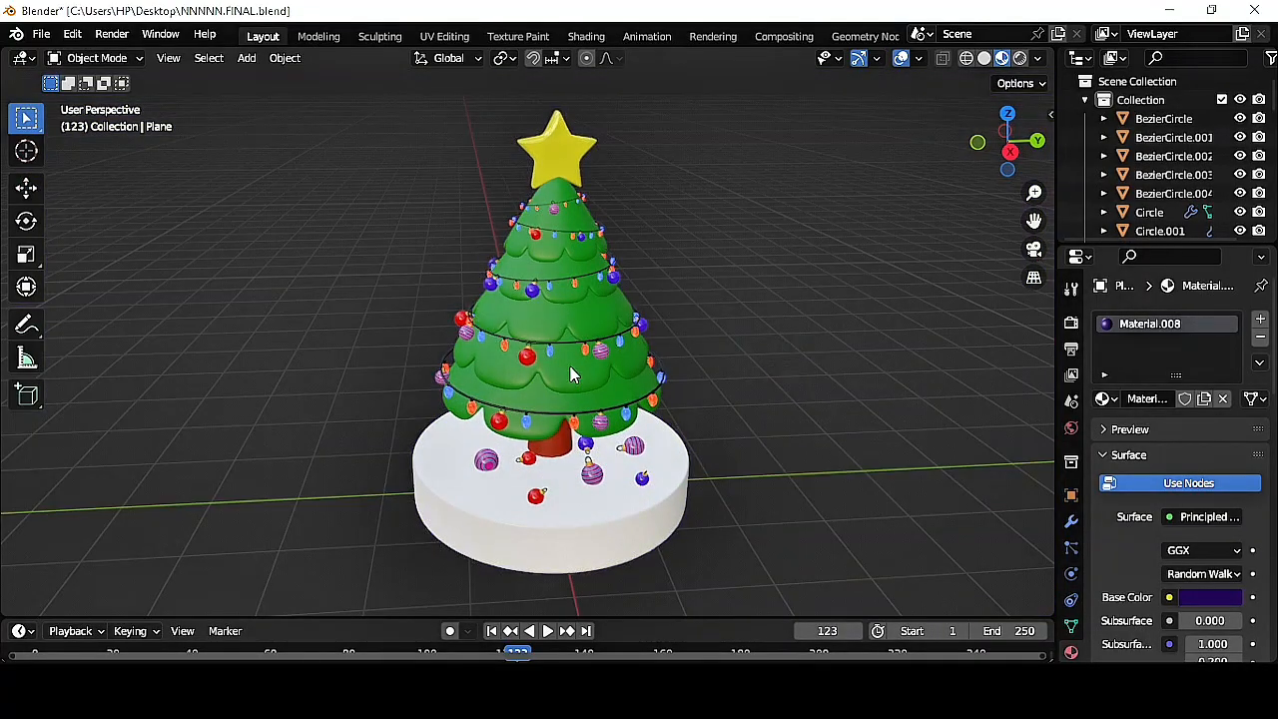
- Select the tree, base, star, lights and ornaments with a red ornament active, and apply Visual Geometry to Mesh
{"action": "left_click", "coordinate": [579, 415]}
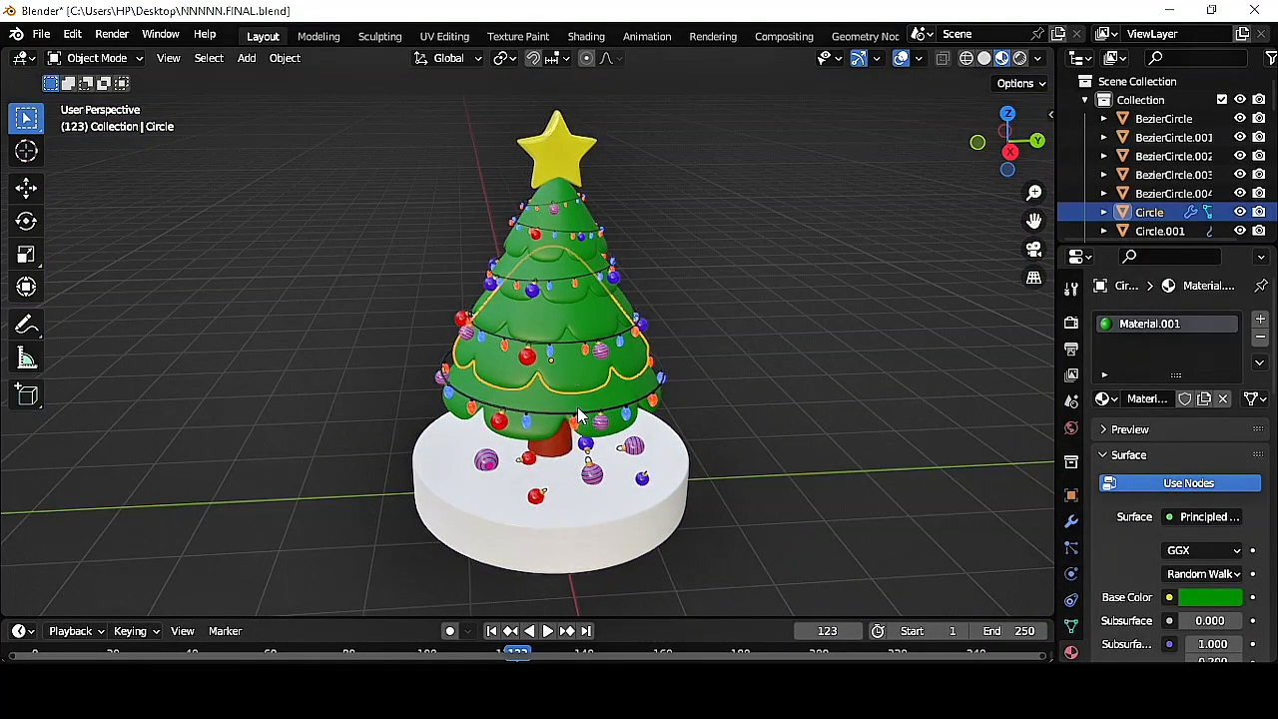
{"action": "left_click_drag", "start_coordinate": [546, 420], "coordinate": [539, 435]}
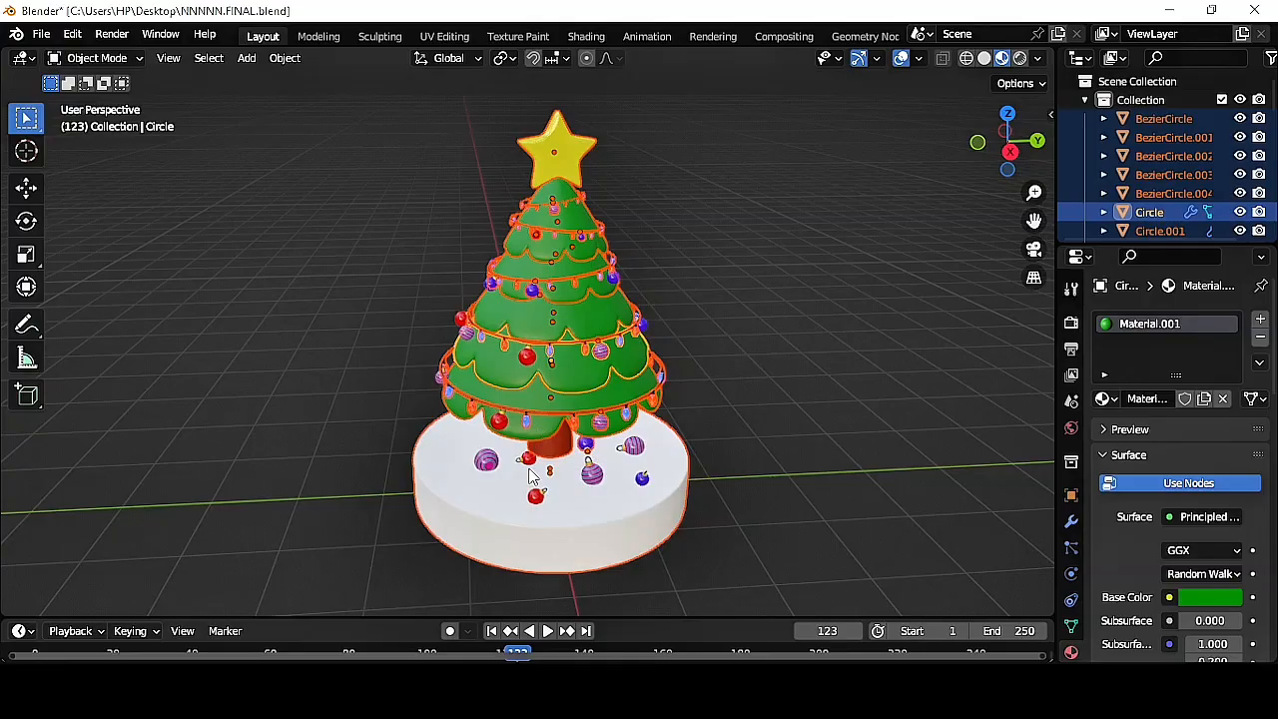
{"action": "left_click", "coordinate": [528, 460], "text": "shift"}
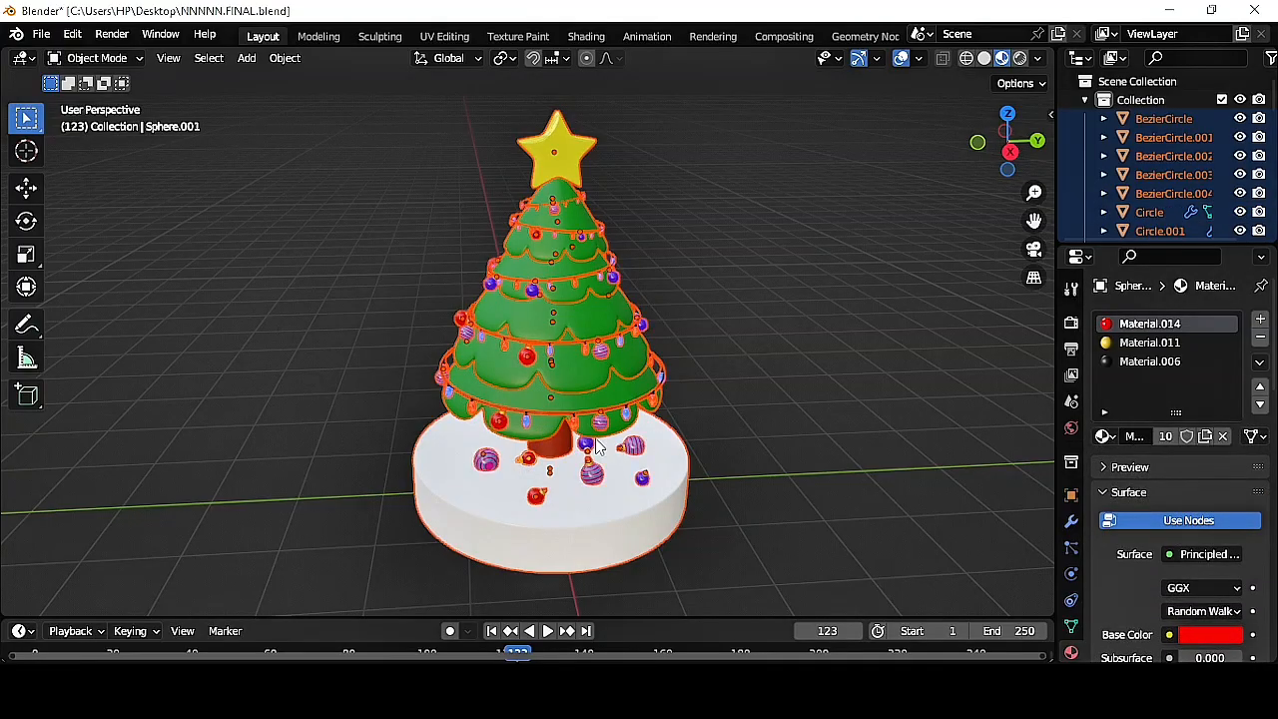
{"action": "key", "text": "ctrl+a"}
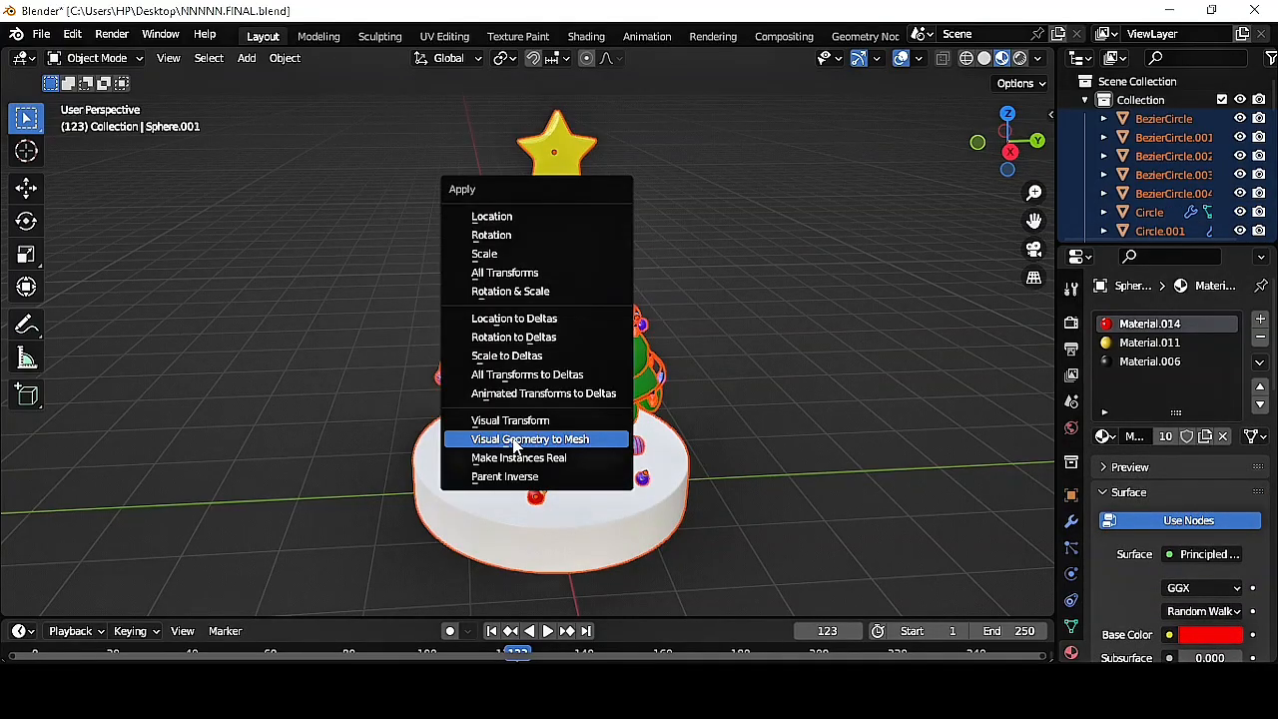
{"action": "left_click", "coordinate": [599, 446]}
- Join the selected parts into a single object, nudge it slightly along Y and deselect it
{"action": "key", "text": "ctrl+j"}
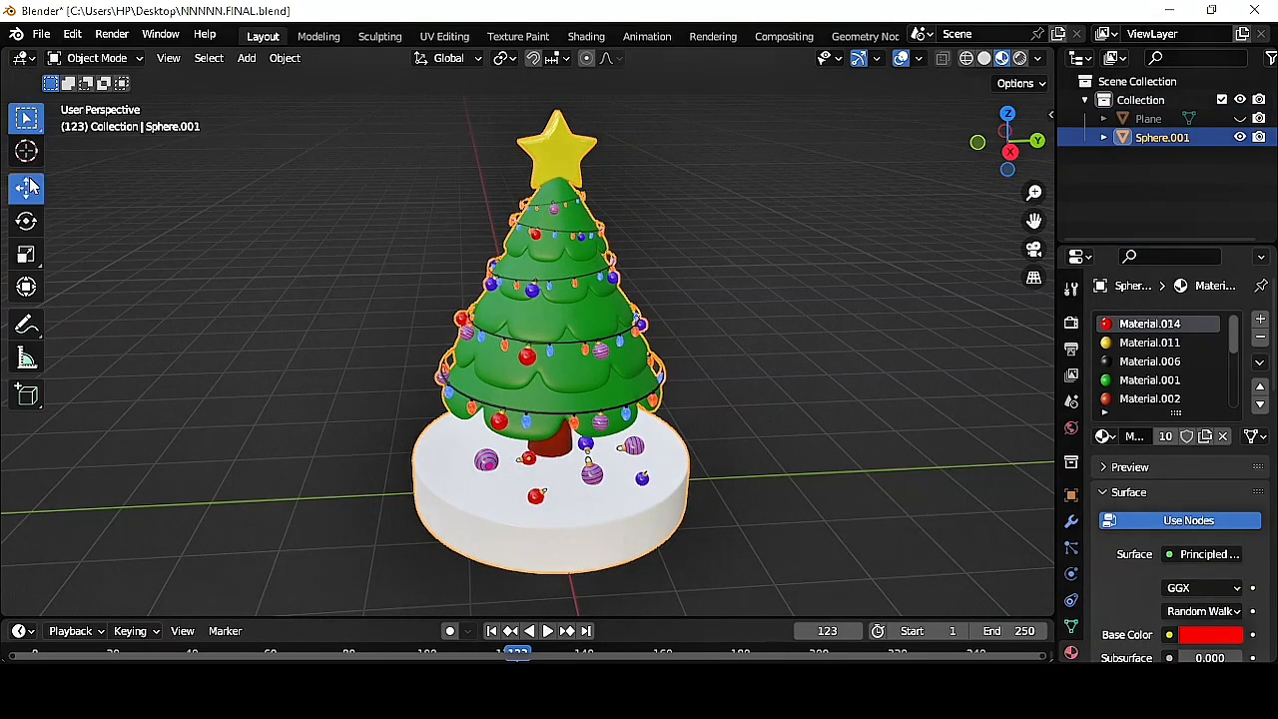
{"action": "mouse_move", "coordinate": [579, 456]}
{"action": "left_mouse_down"}
{"action": "mouse_move", "coordinate": [647, 456]}
{"action": "mouse_move", "coordinate": [587, 457]}
{"action": "left_mouse_up"}
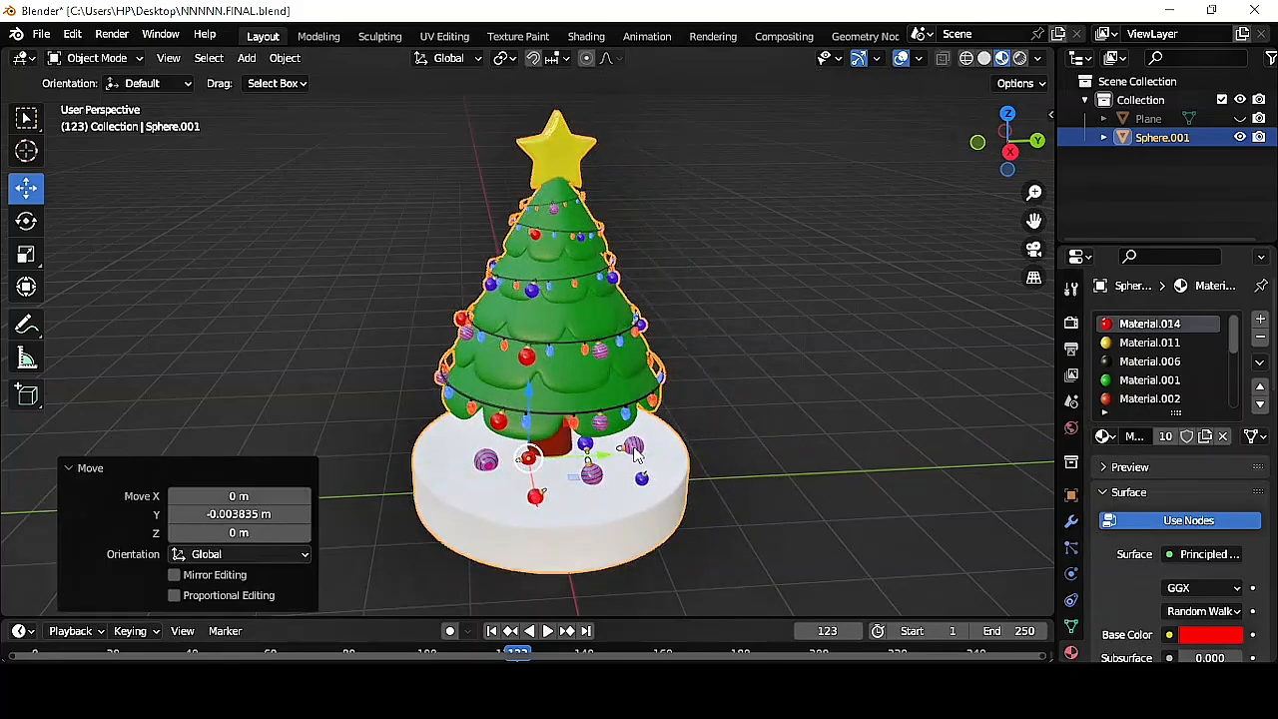
{"action": "left_click", "coordinate": [742, 450]}
- Unhide the purple backdrop and play the animation of the tree
{"action": "key", "text": "alt+h"}
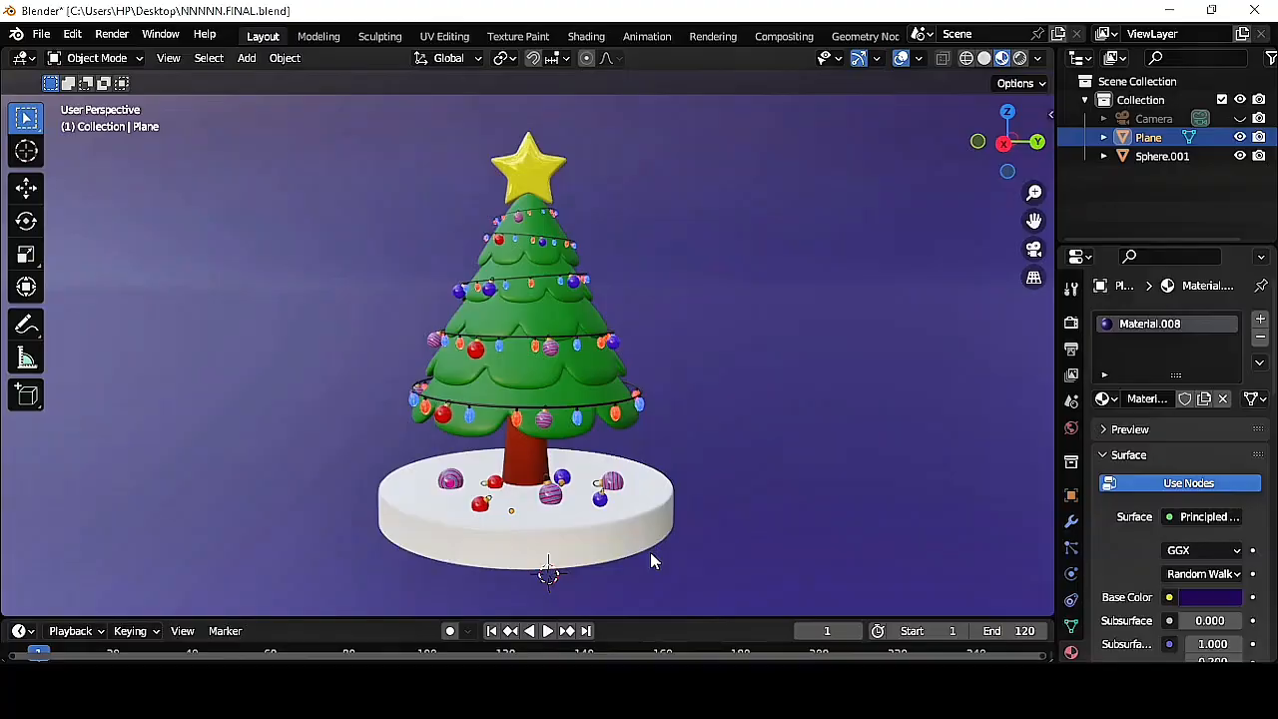
{"action": "key", "text": "space"}
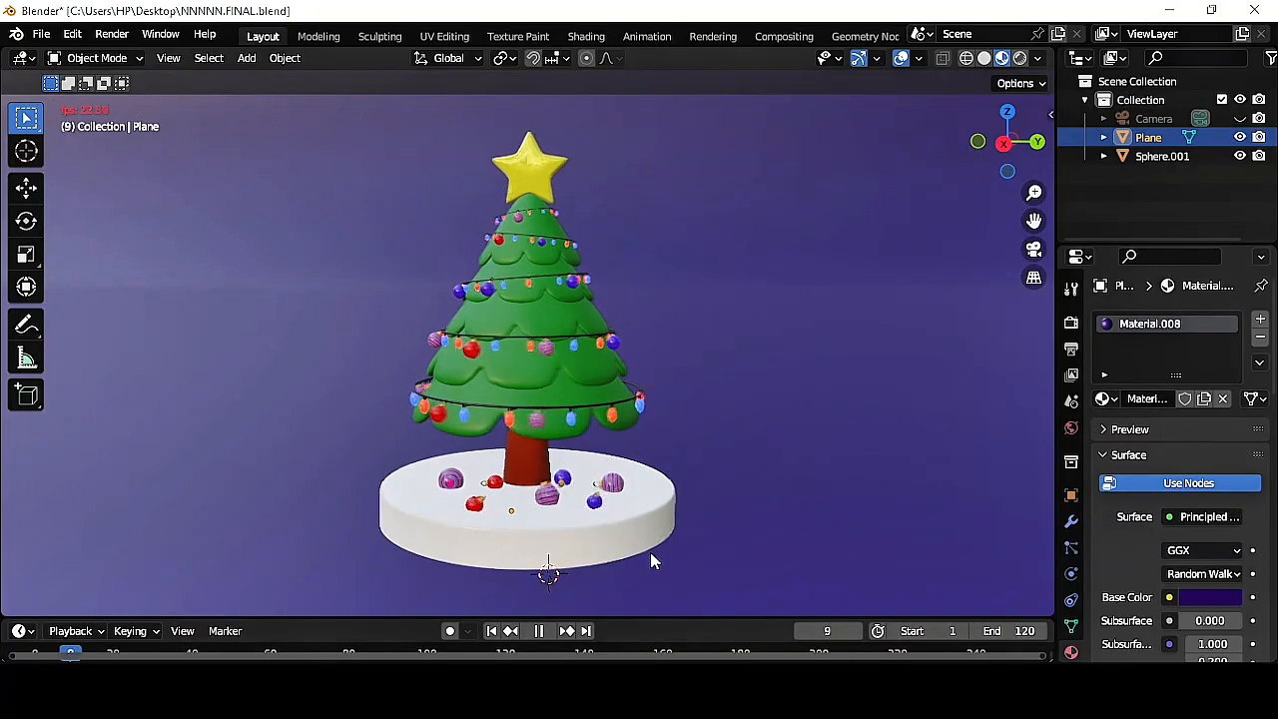